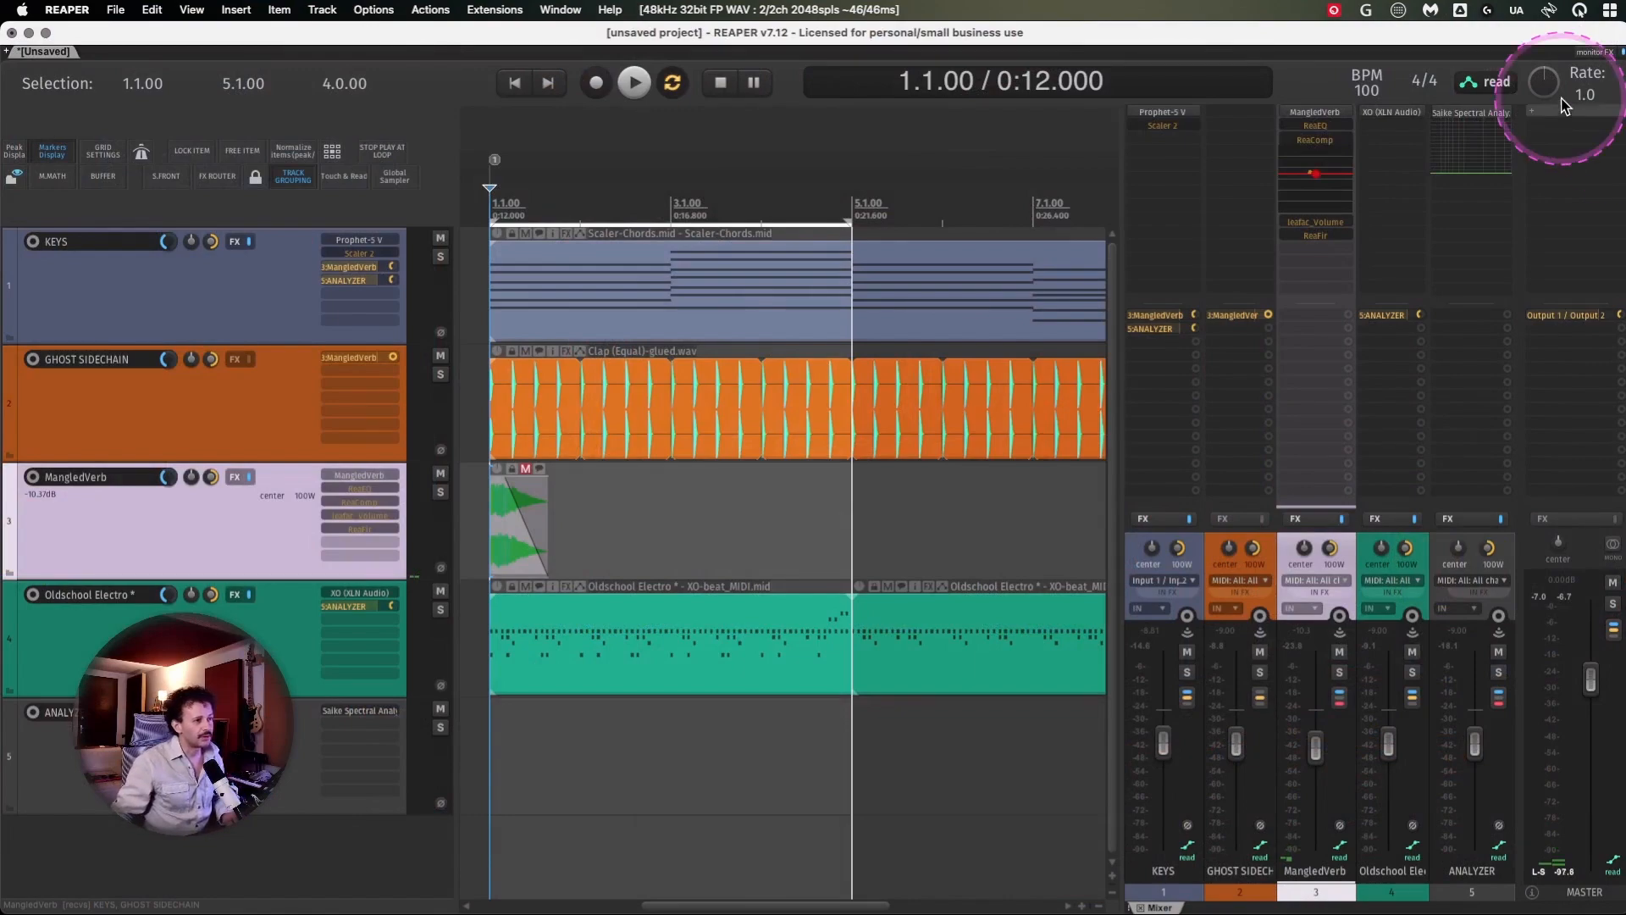
Open the Saike Spectral Analyzer on the ANALYZER track and move its window clear of the arrangement
click(1474, 113)
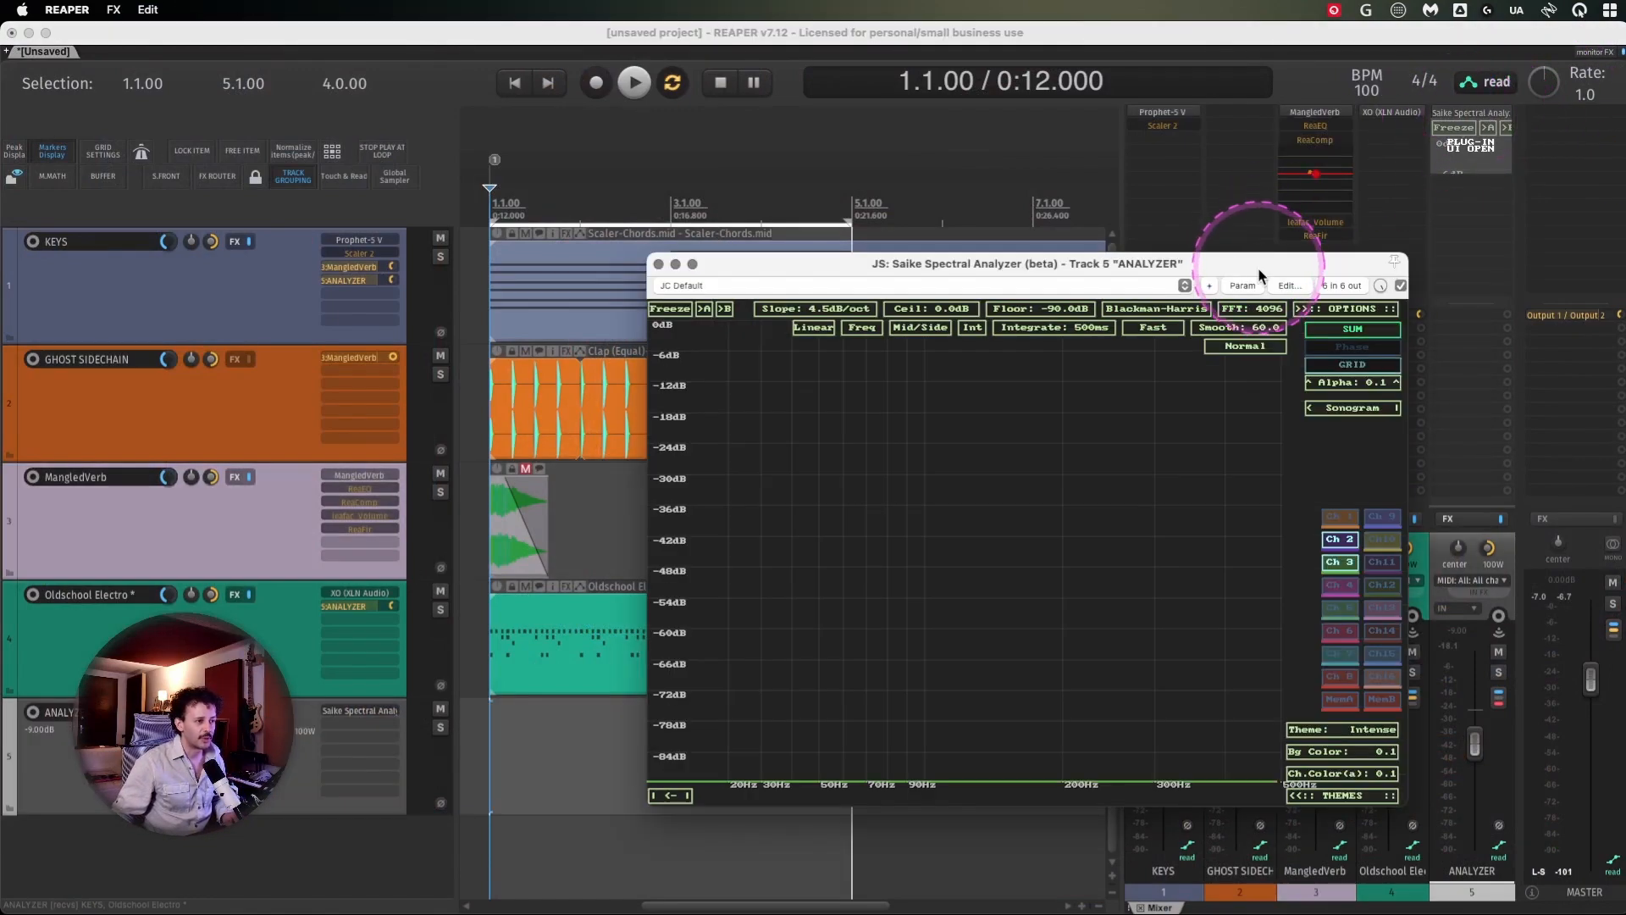
drag(1257, 267, 1472, 196)
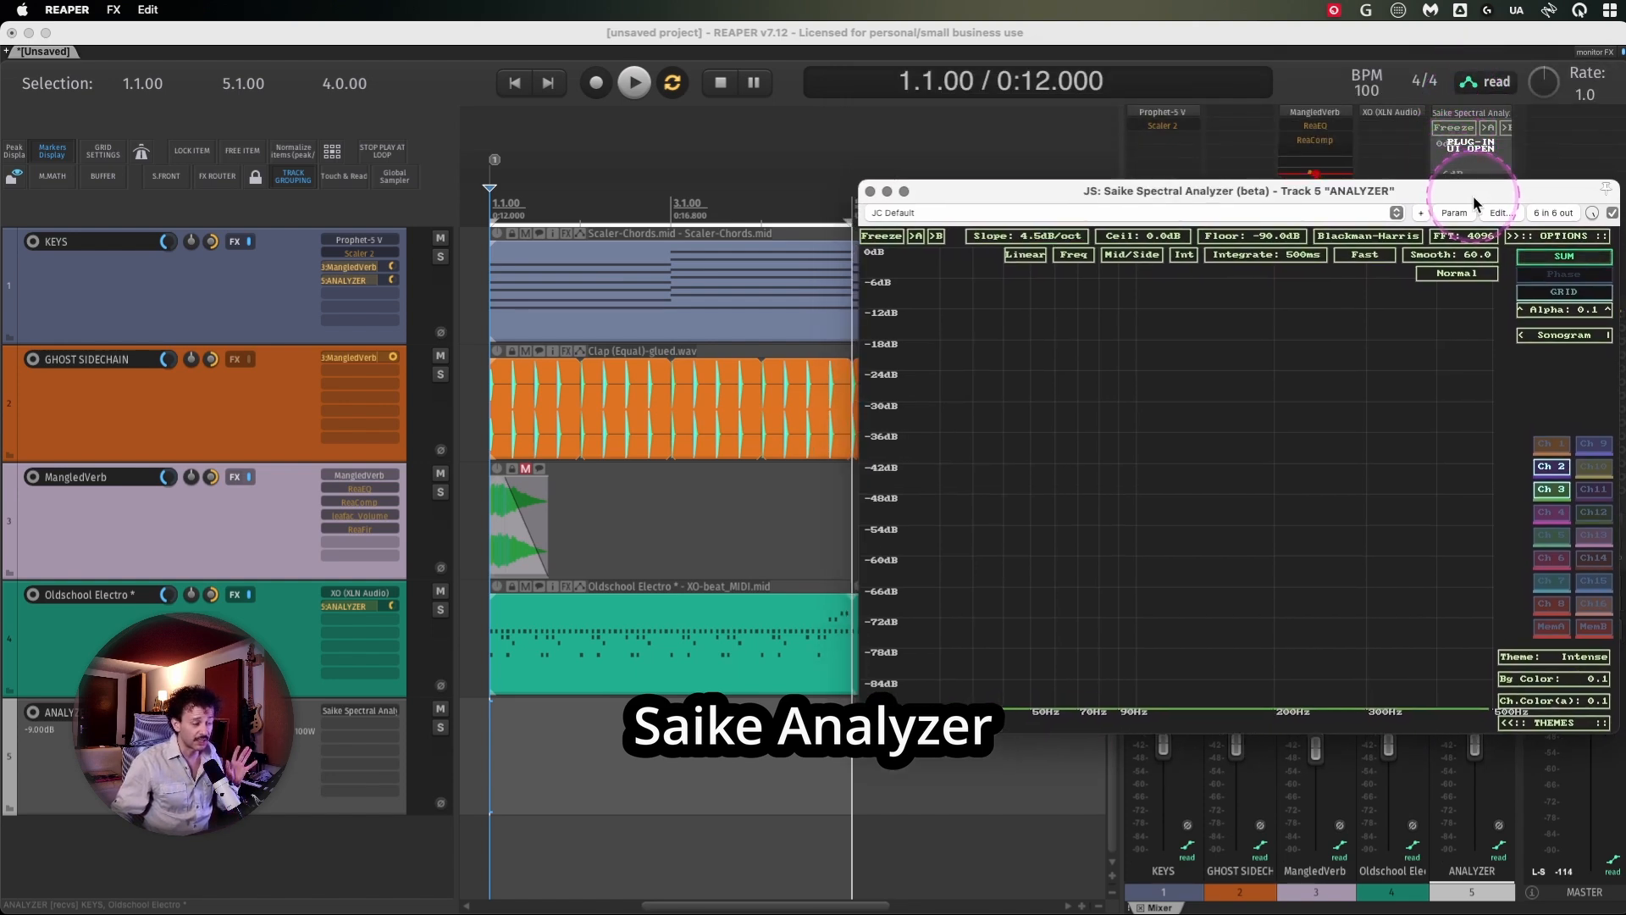
Examine how the KEYS and Oldschool Electro tracks are received in the ANALYZER track's routing, and close the routing window
click(98, 772)
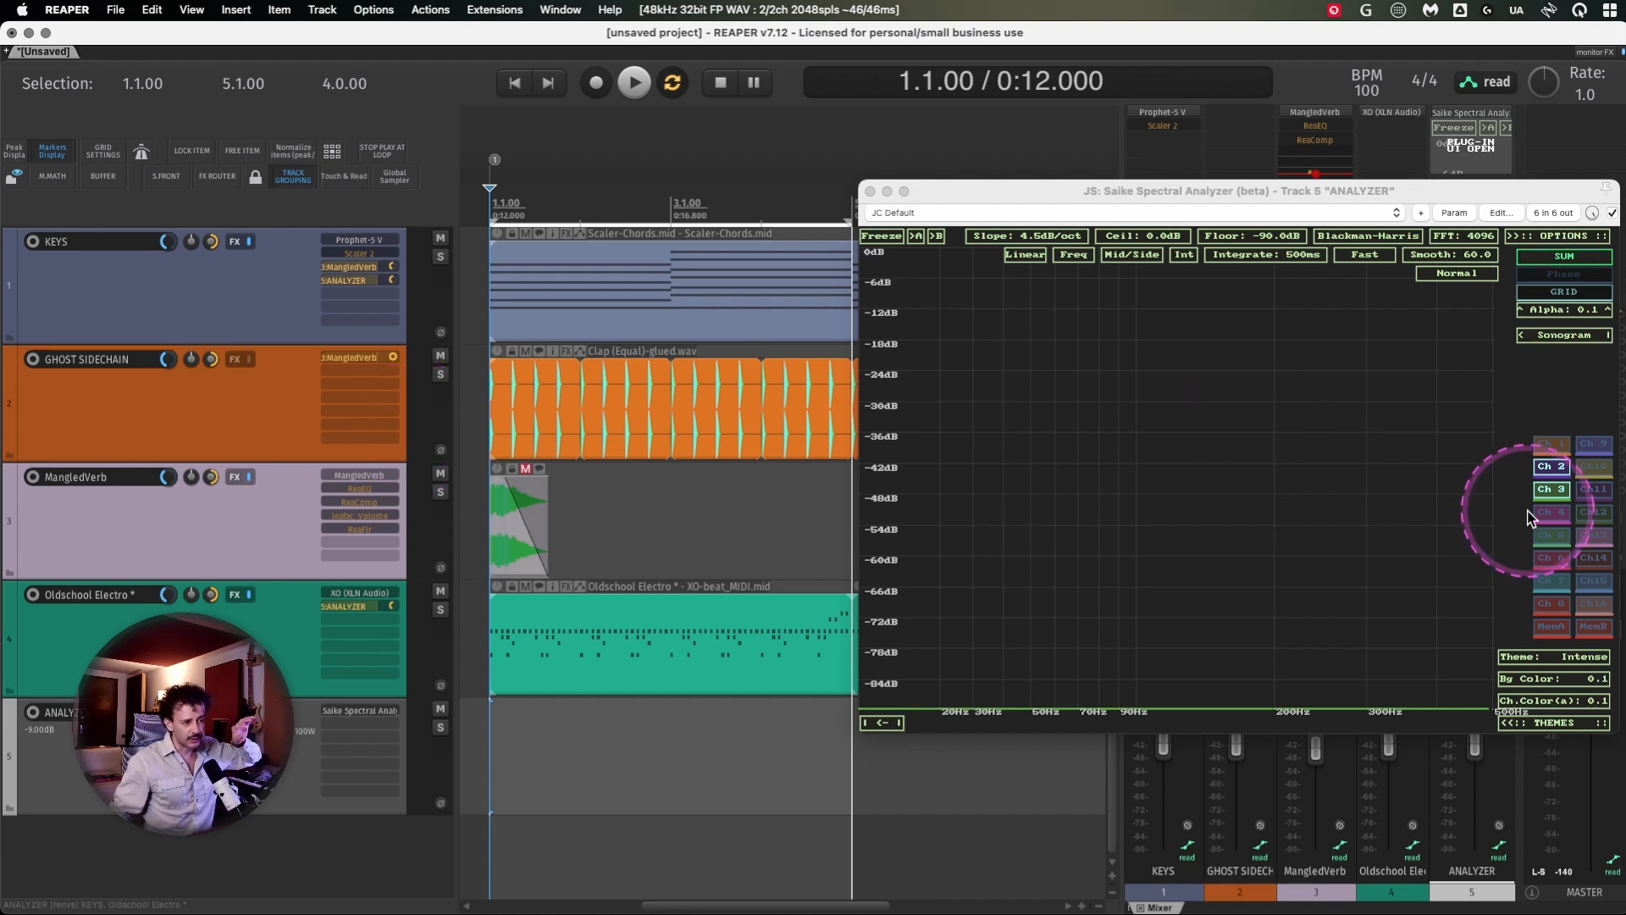
click(95, 783)
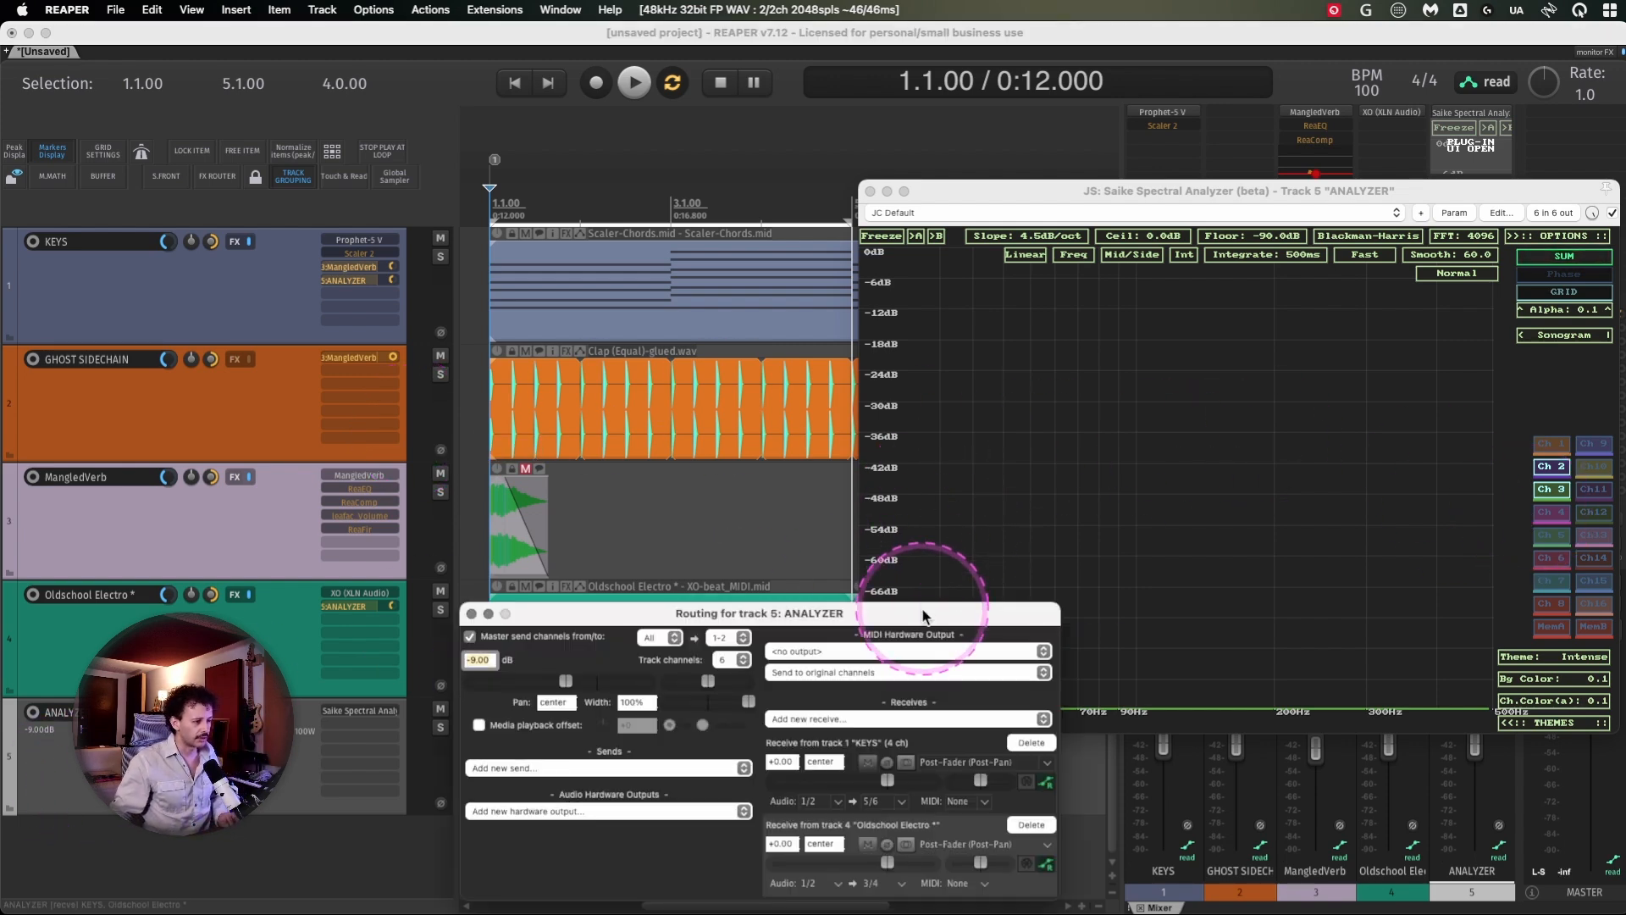
drag(922, 614, 916, 223)
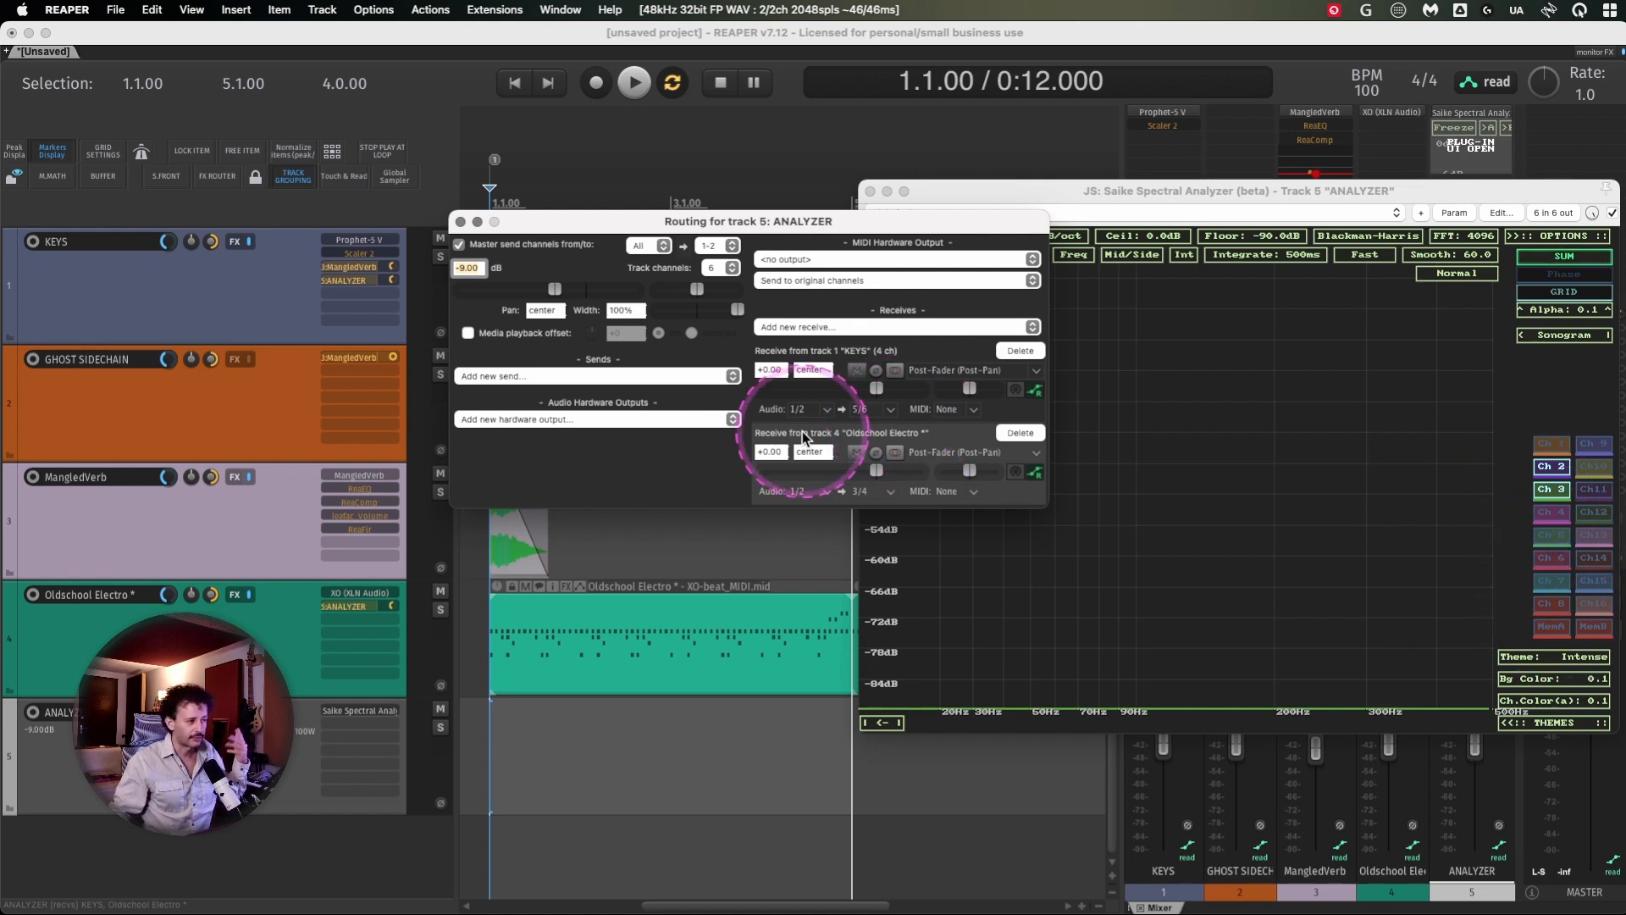
click(458, 225)
Play the loop and toggle Ch 2 and Ch 3 in the analyzer to view each spectrum separately and together
key(space)
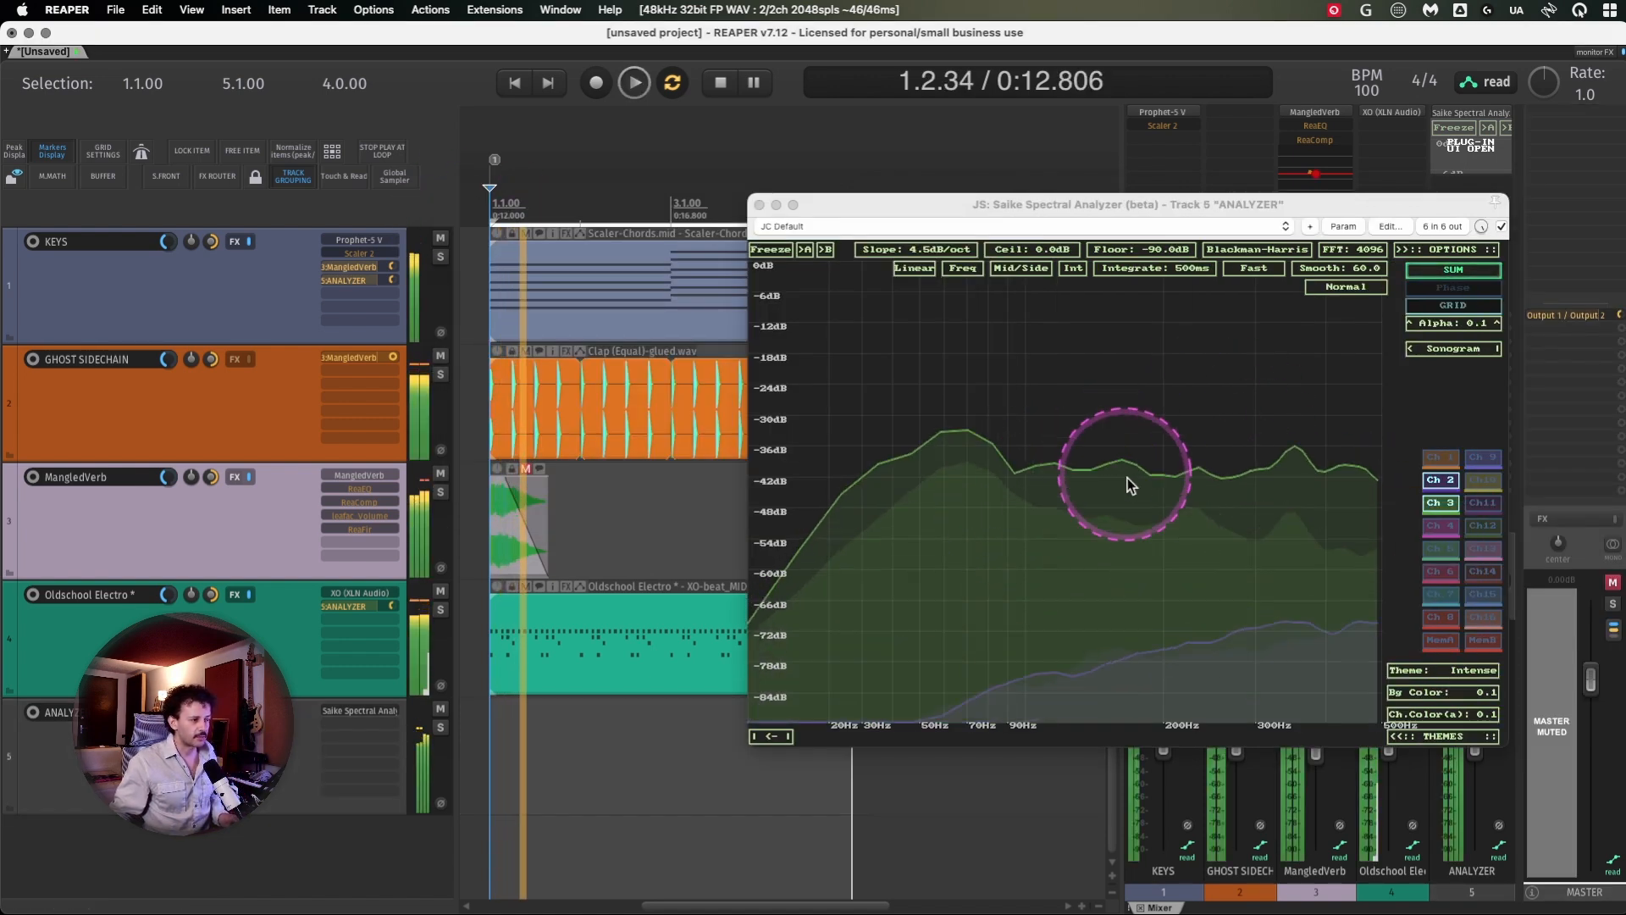
click(1440, 479)
click(1440, 502)
click(1445, 482)
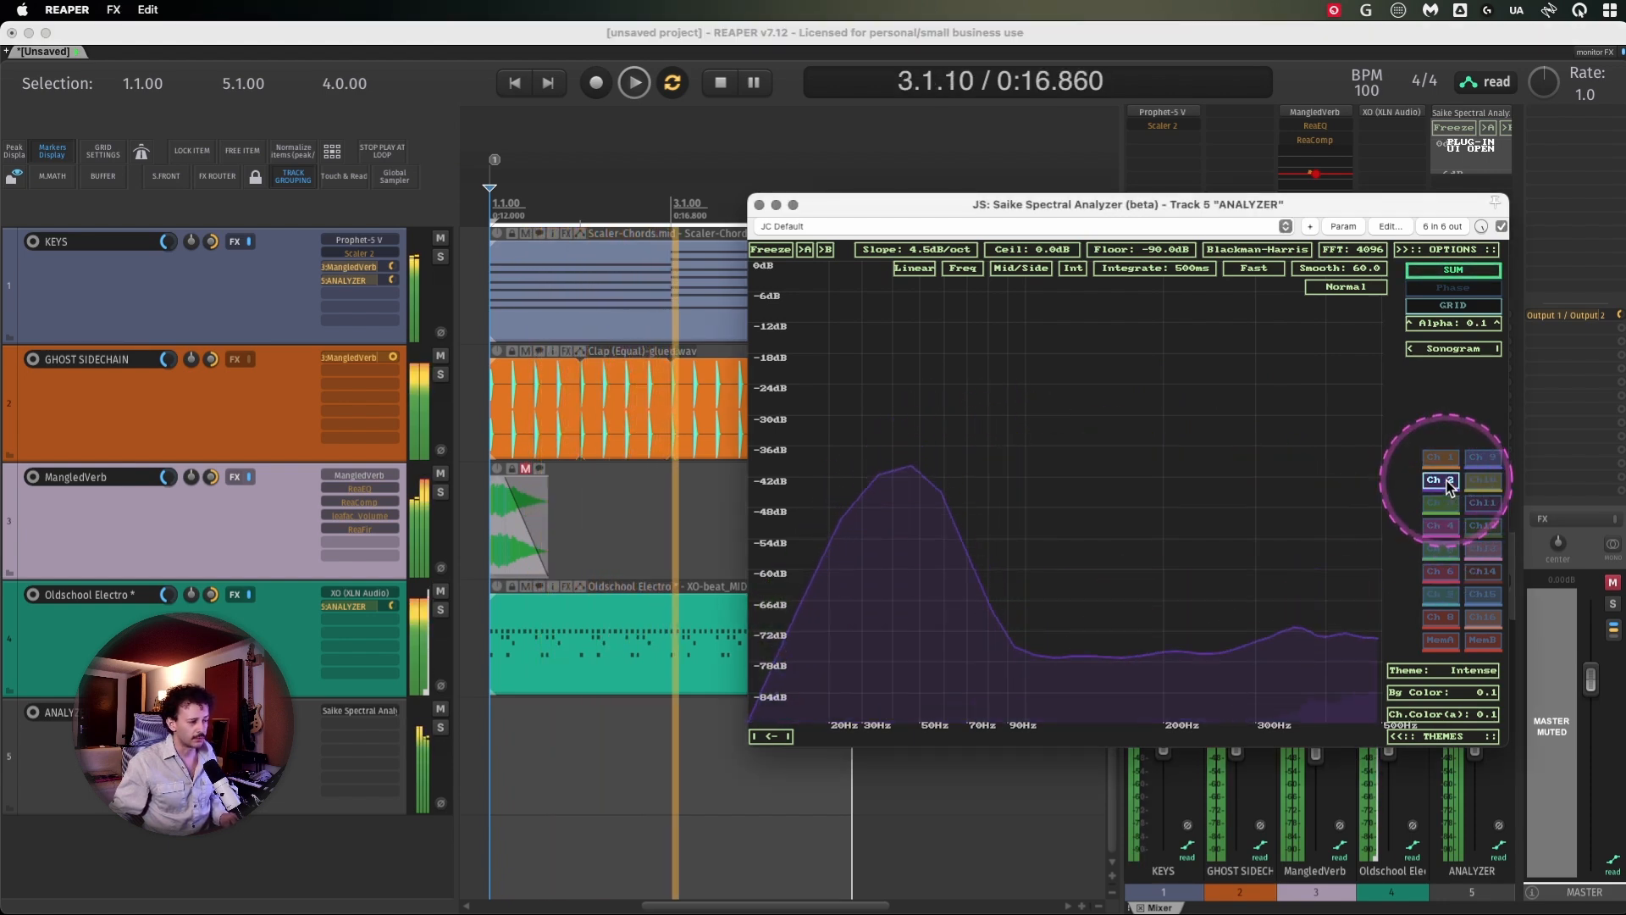
click(1447, 482)
click(1442, 503)
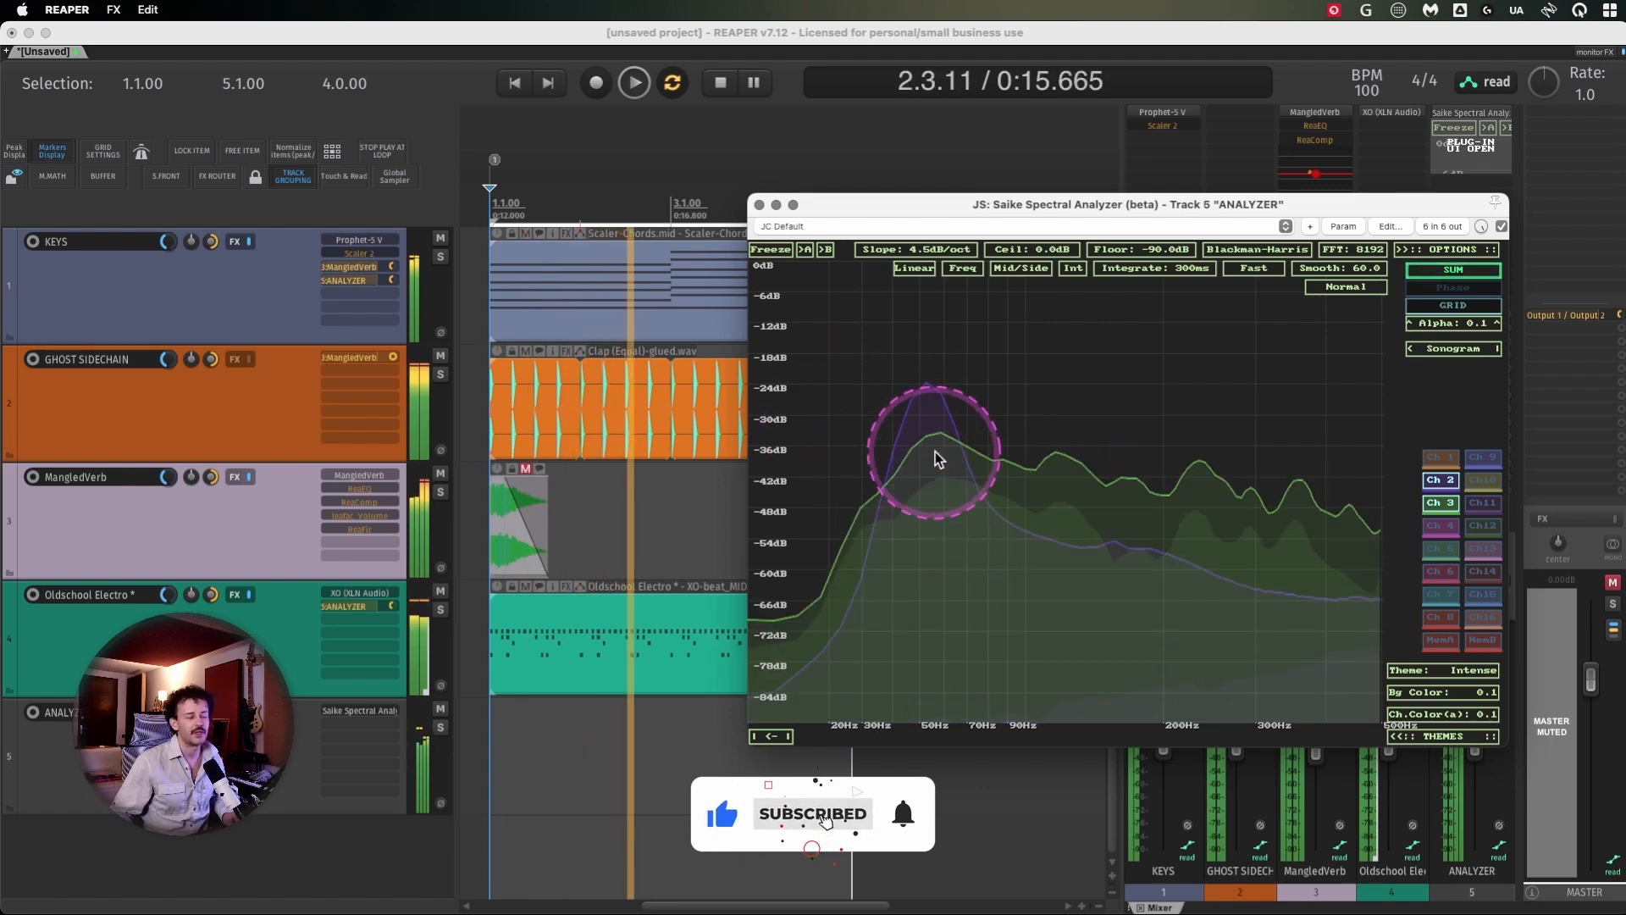
Unmute the master track and solo the KEYS track during playback
click(1611, 583)
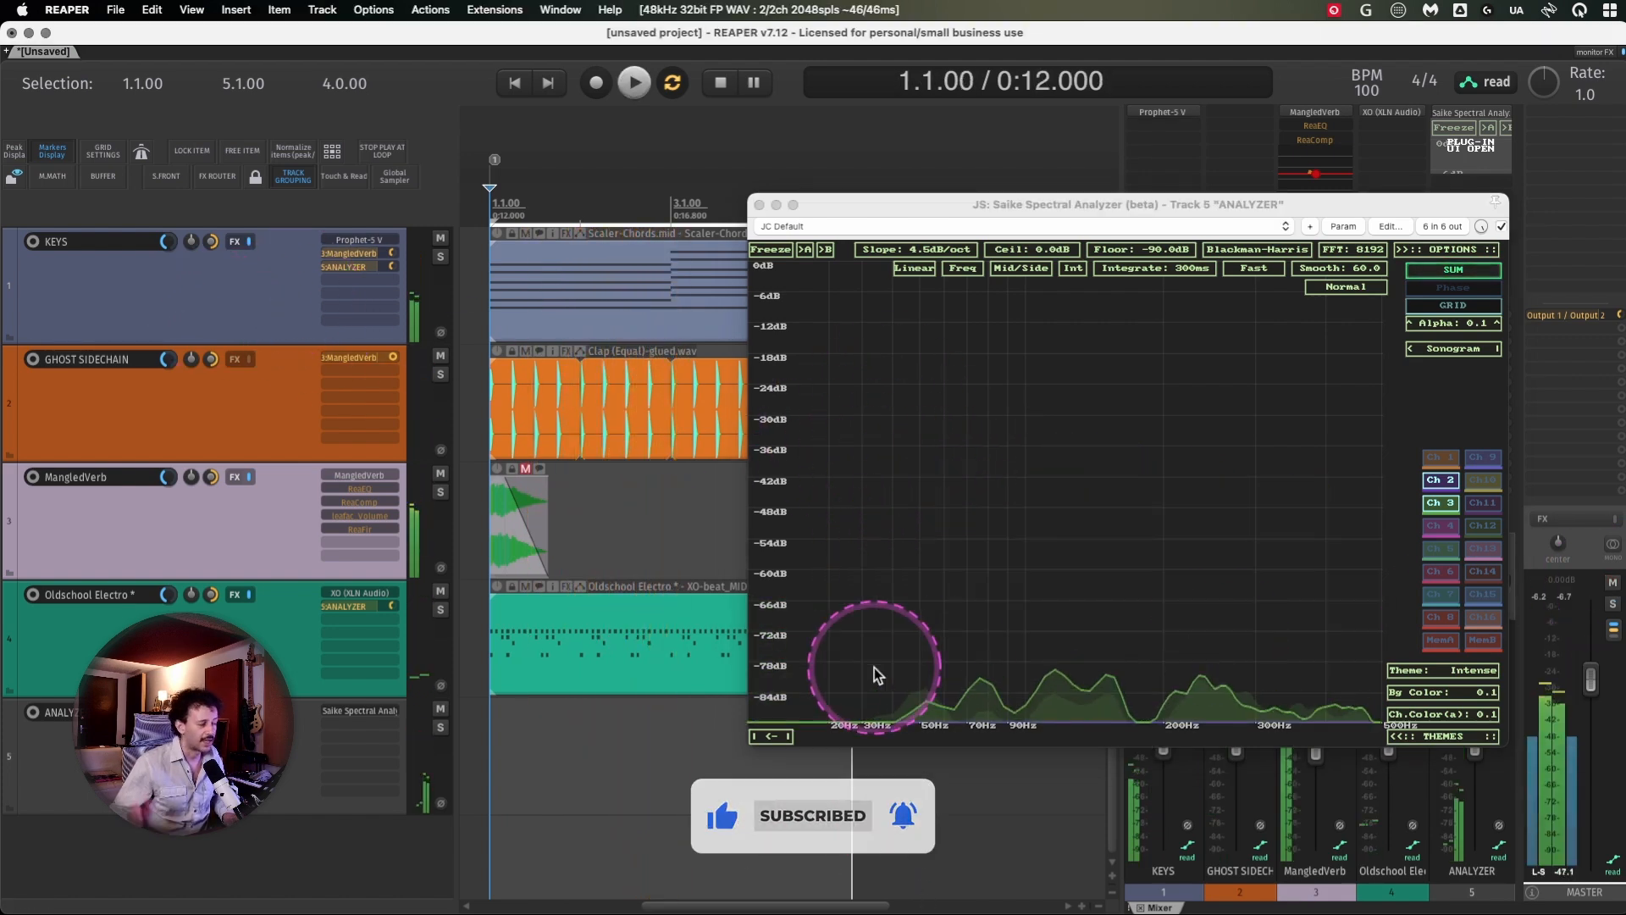
key(space)
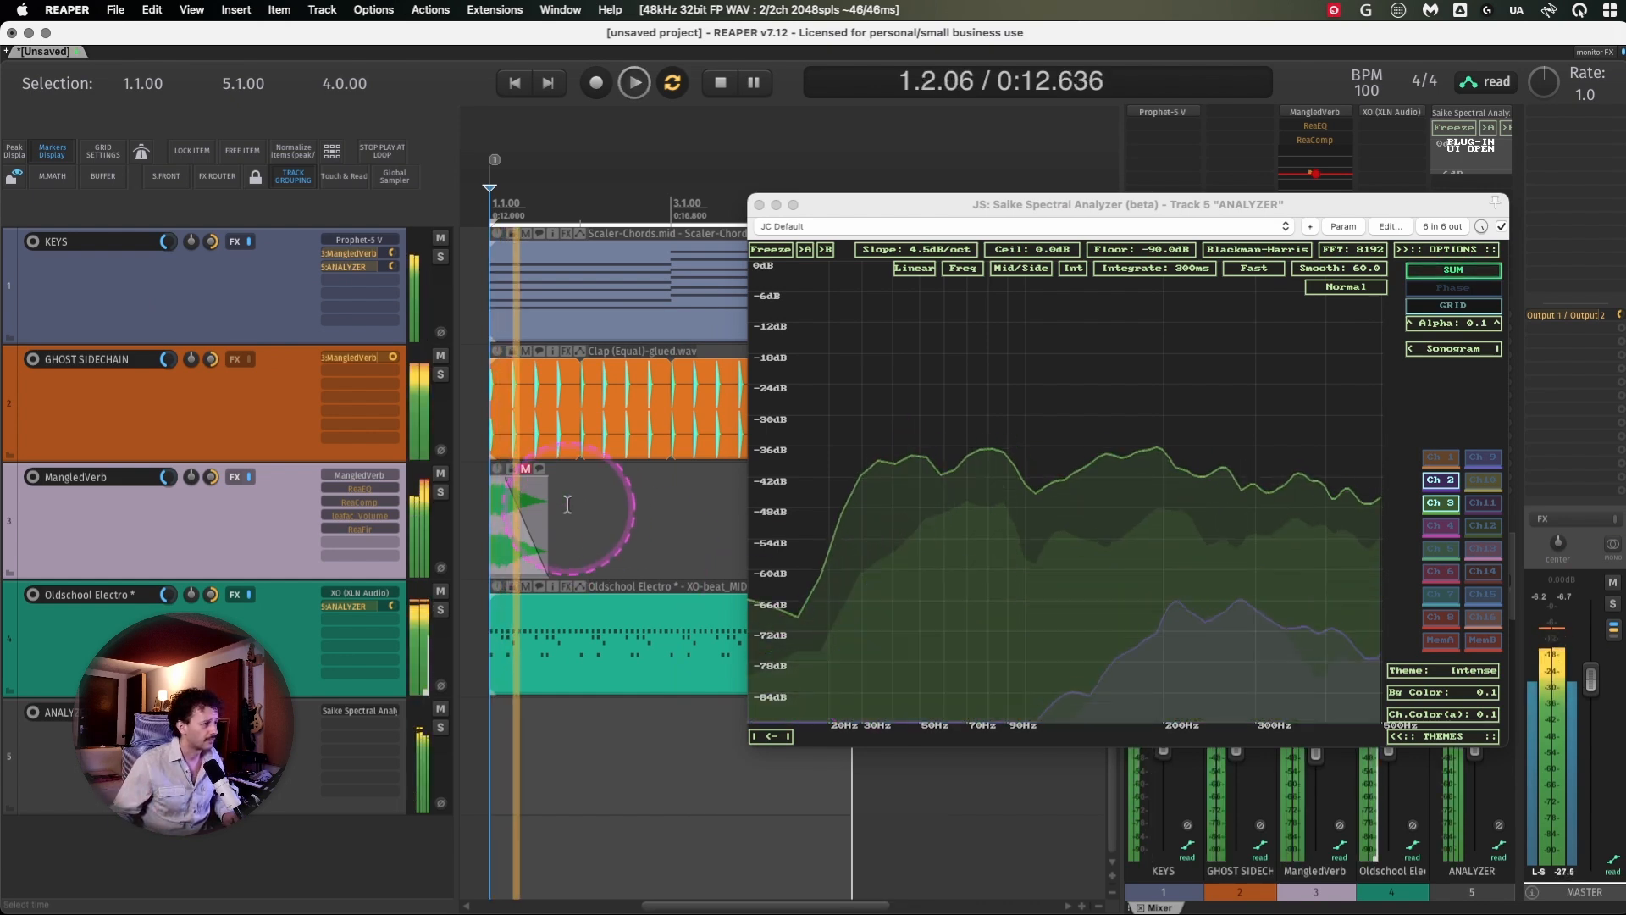
click(244, 321)
key(s)
Mute the MangledVerb and GHOST SIDECHAIN tracks together
click(210, 516)
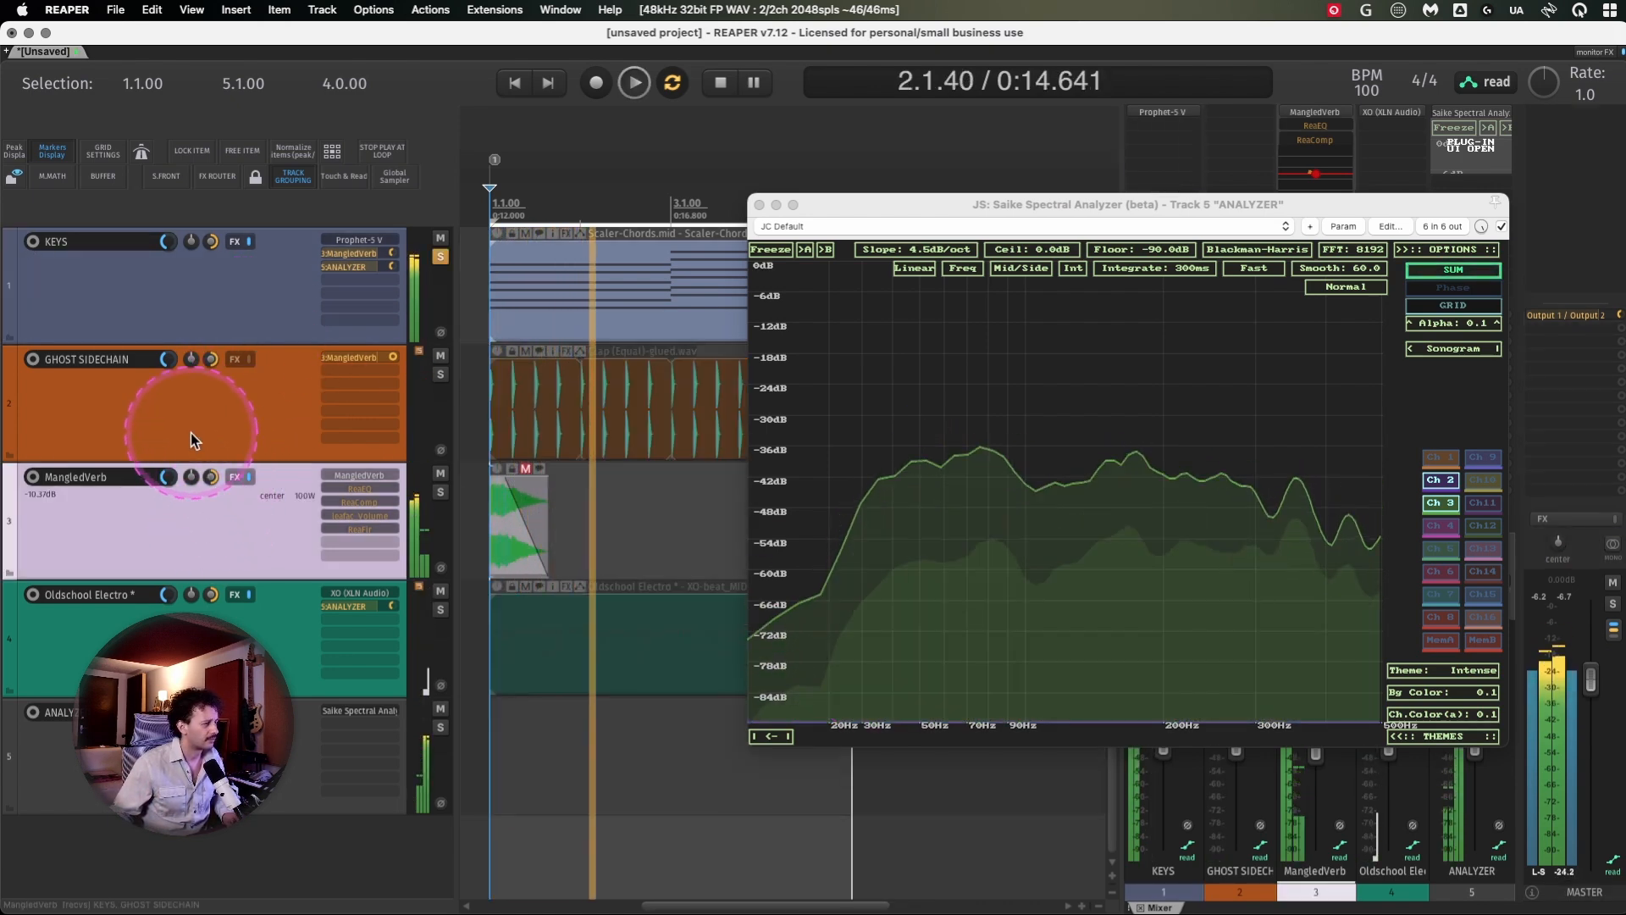
shift+click(190, 433)
key(m)
Stop playback and unsolo the KEYS track
click(184, 301)
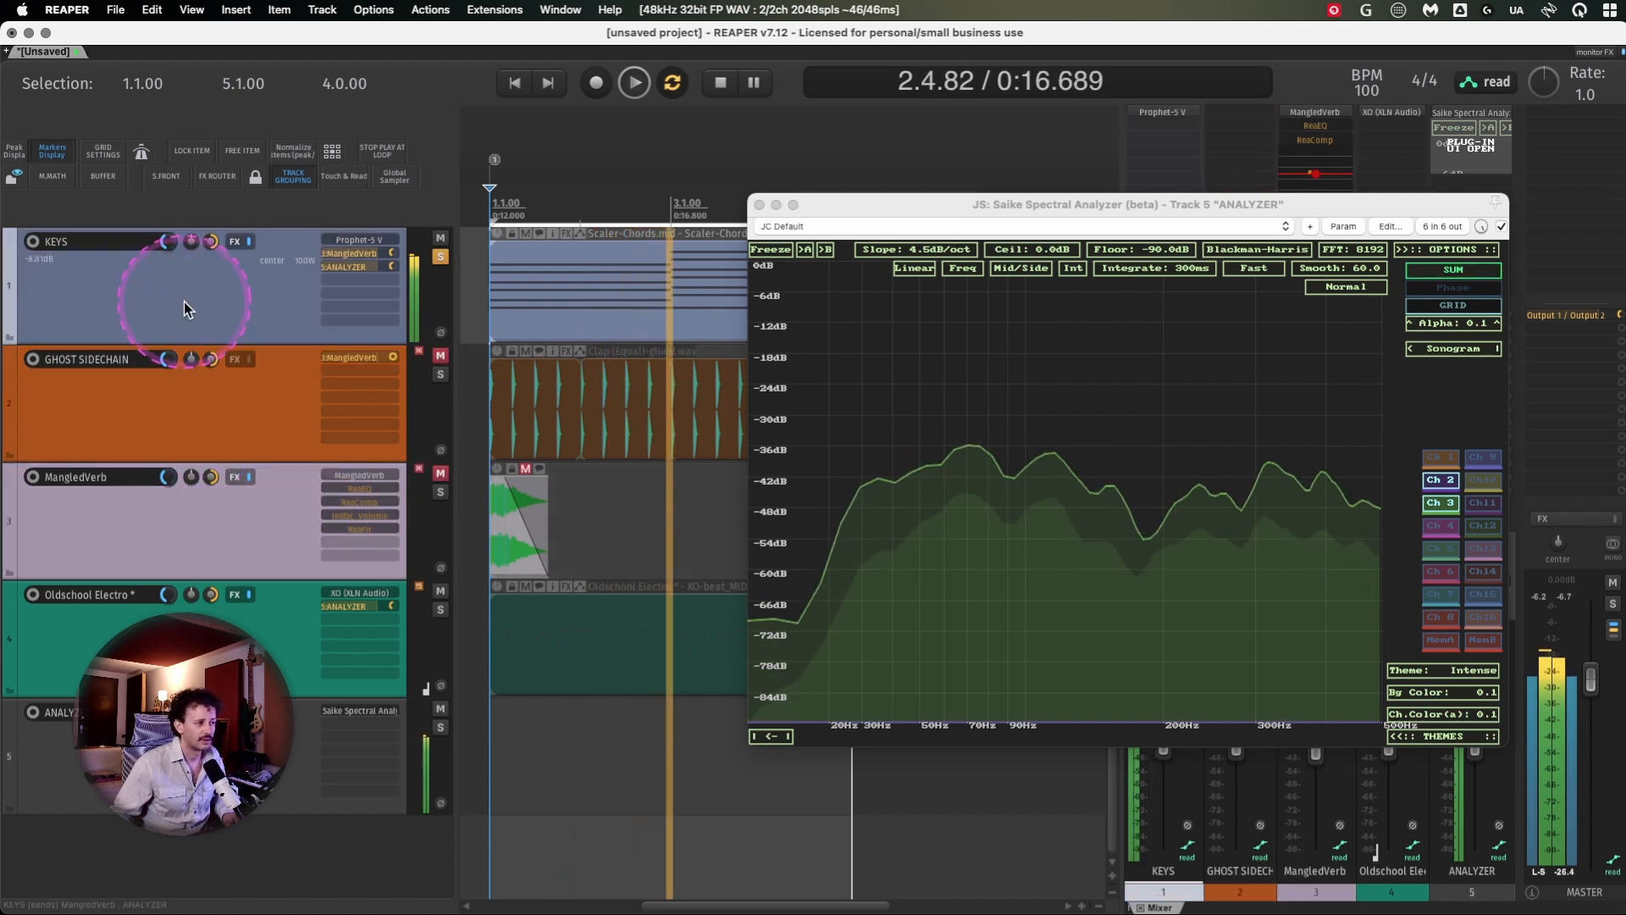
key(space)
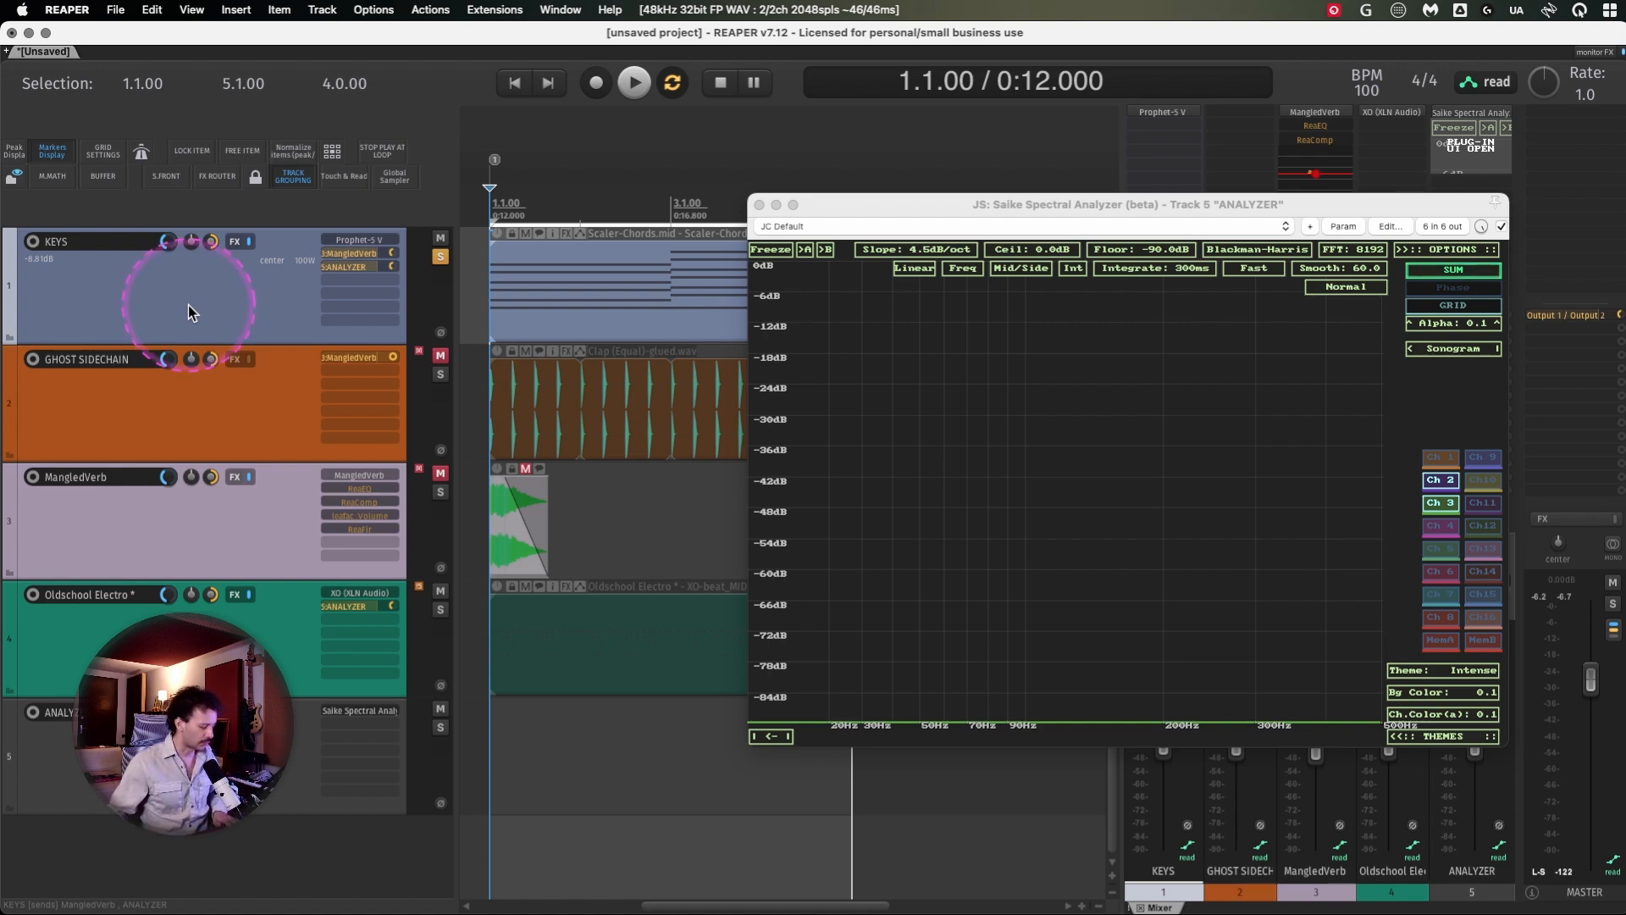
key(s)
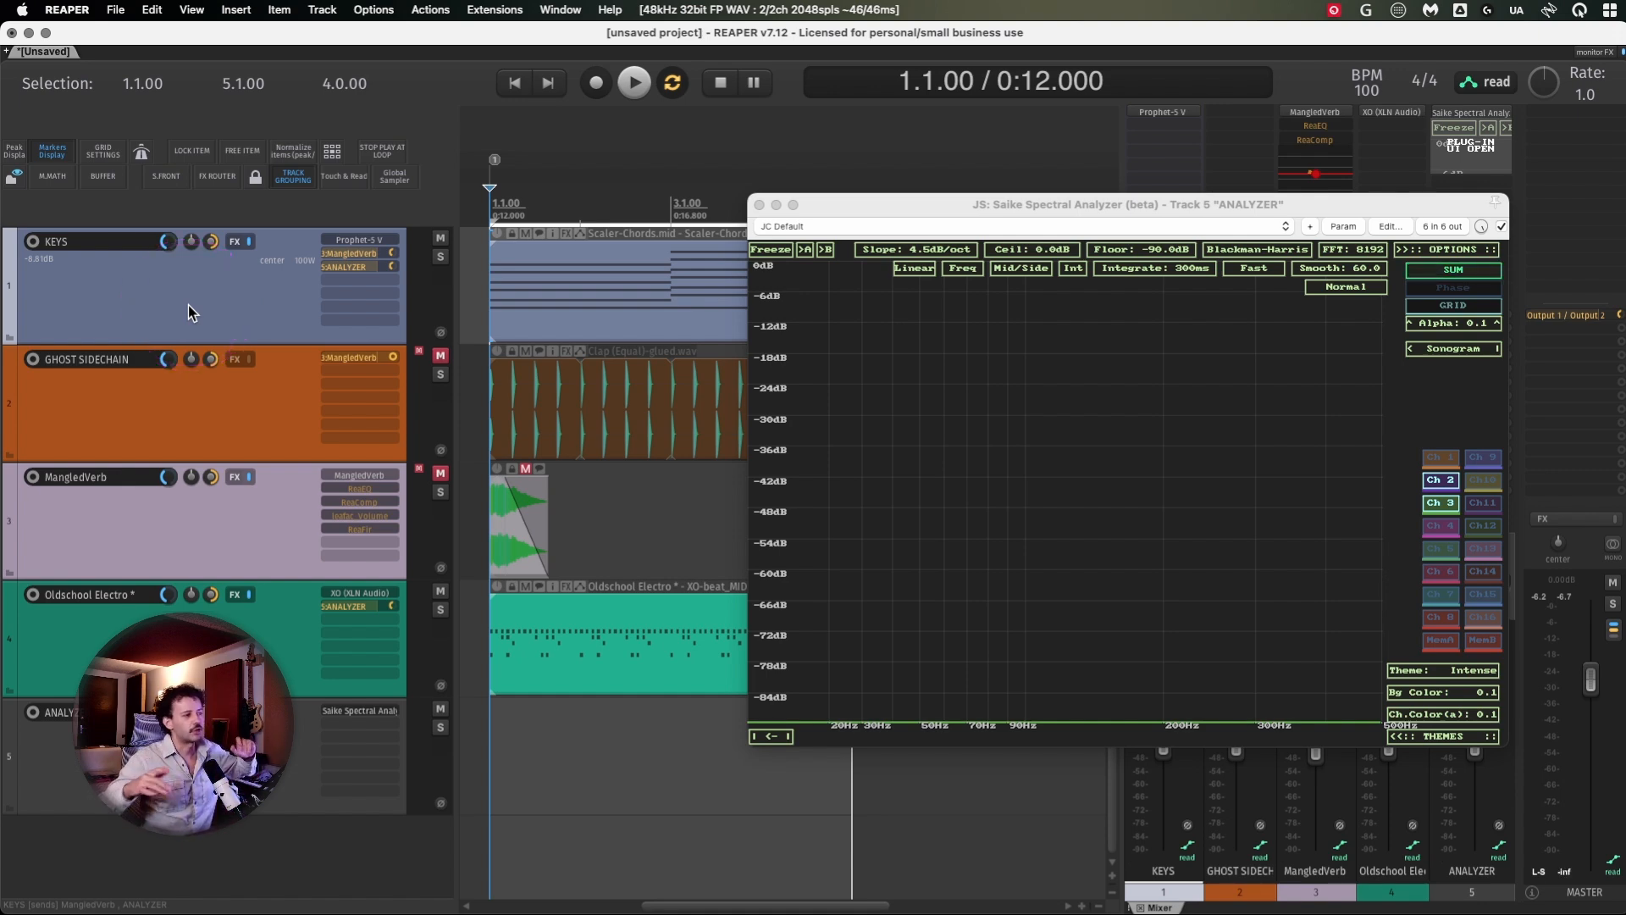
Move the analyzer window off the timeline, set the loop to 5.1.00–9.1.00 and play that section
drag(843, 206, 949, 344)
scroll(789, 430, right, 4)
mouse_move(971, 195)
mouse_down()
mouse_move(605, 178)
mouse_move(949, 193)
mouse_up()
key(alt+g)
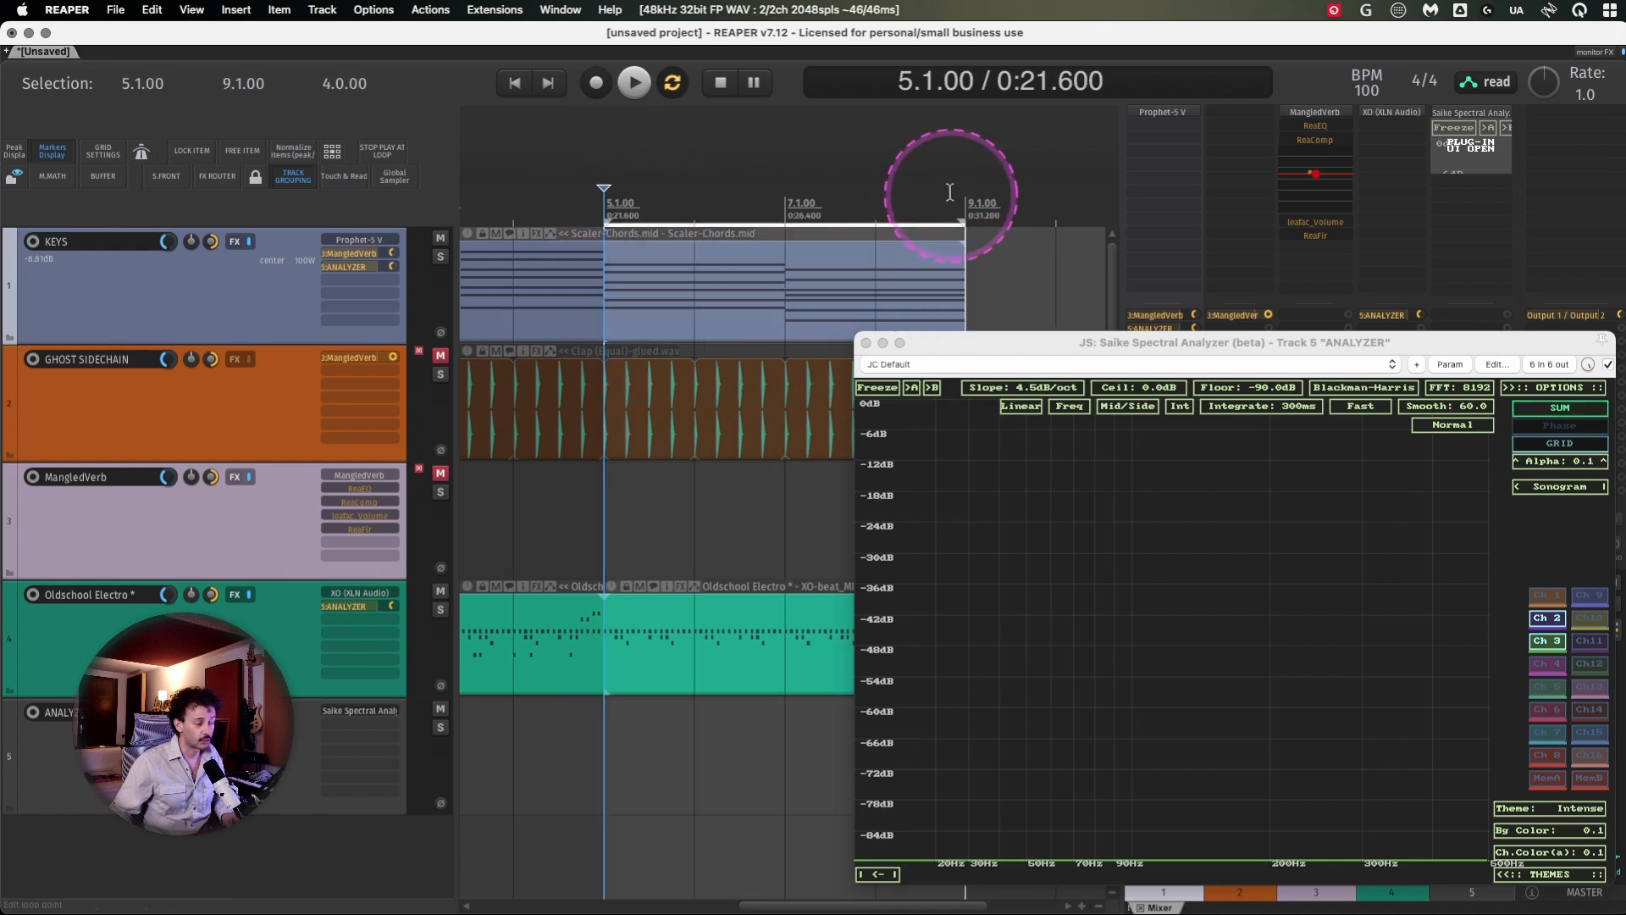
key(space)
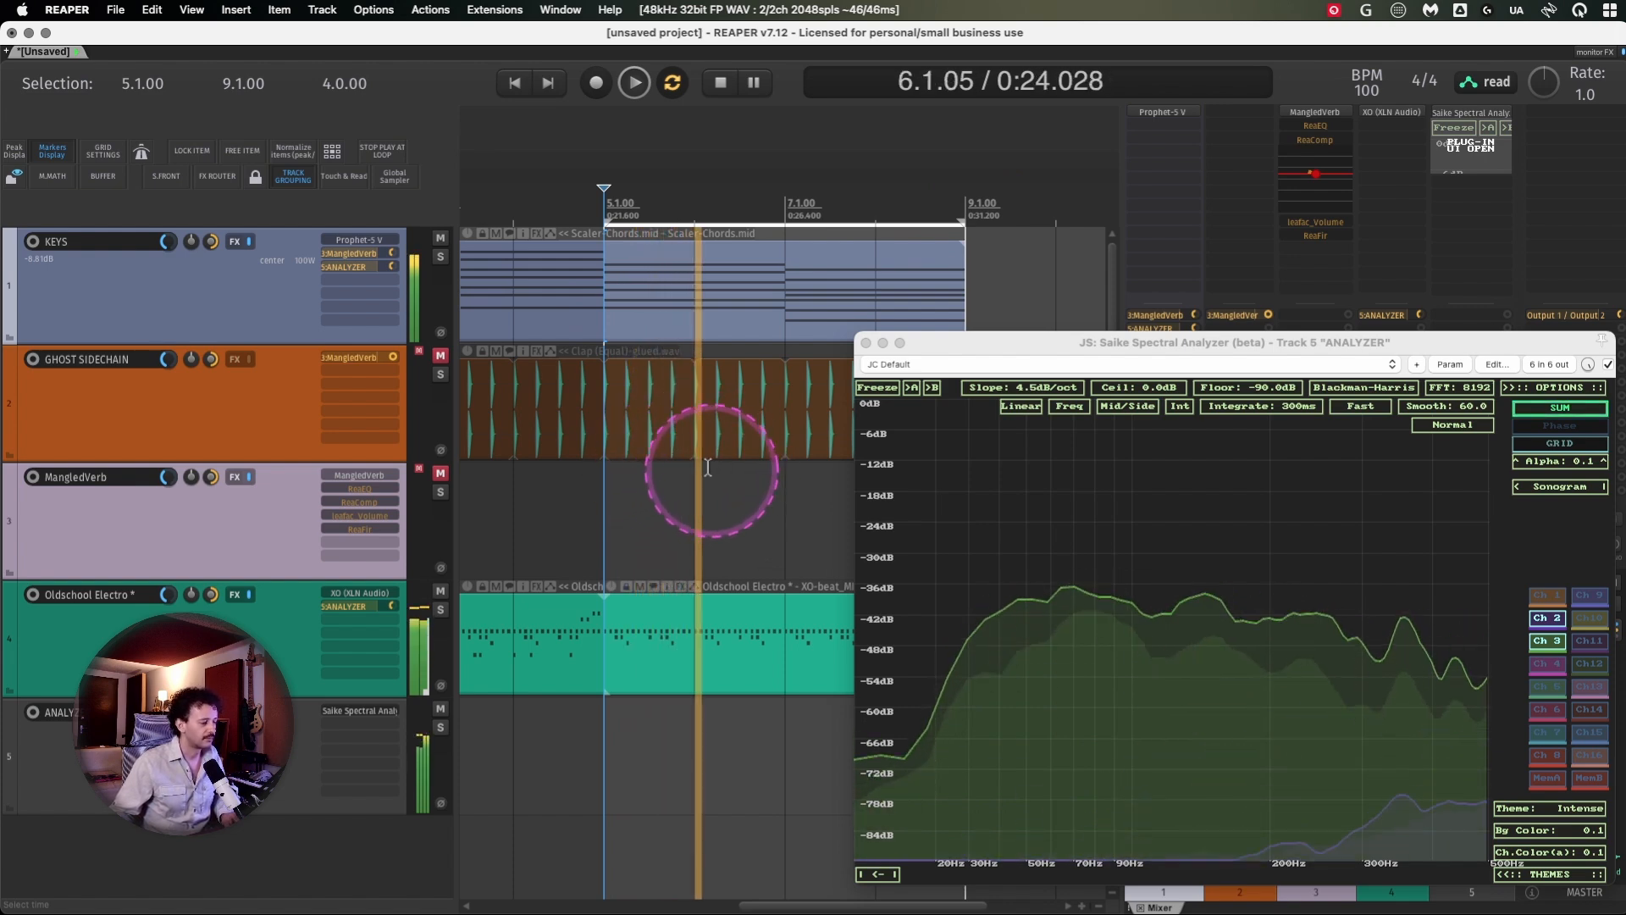
key(space)
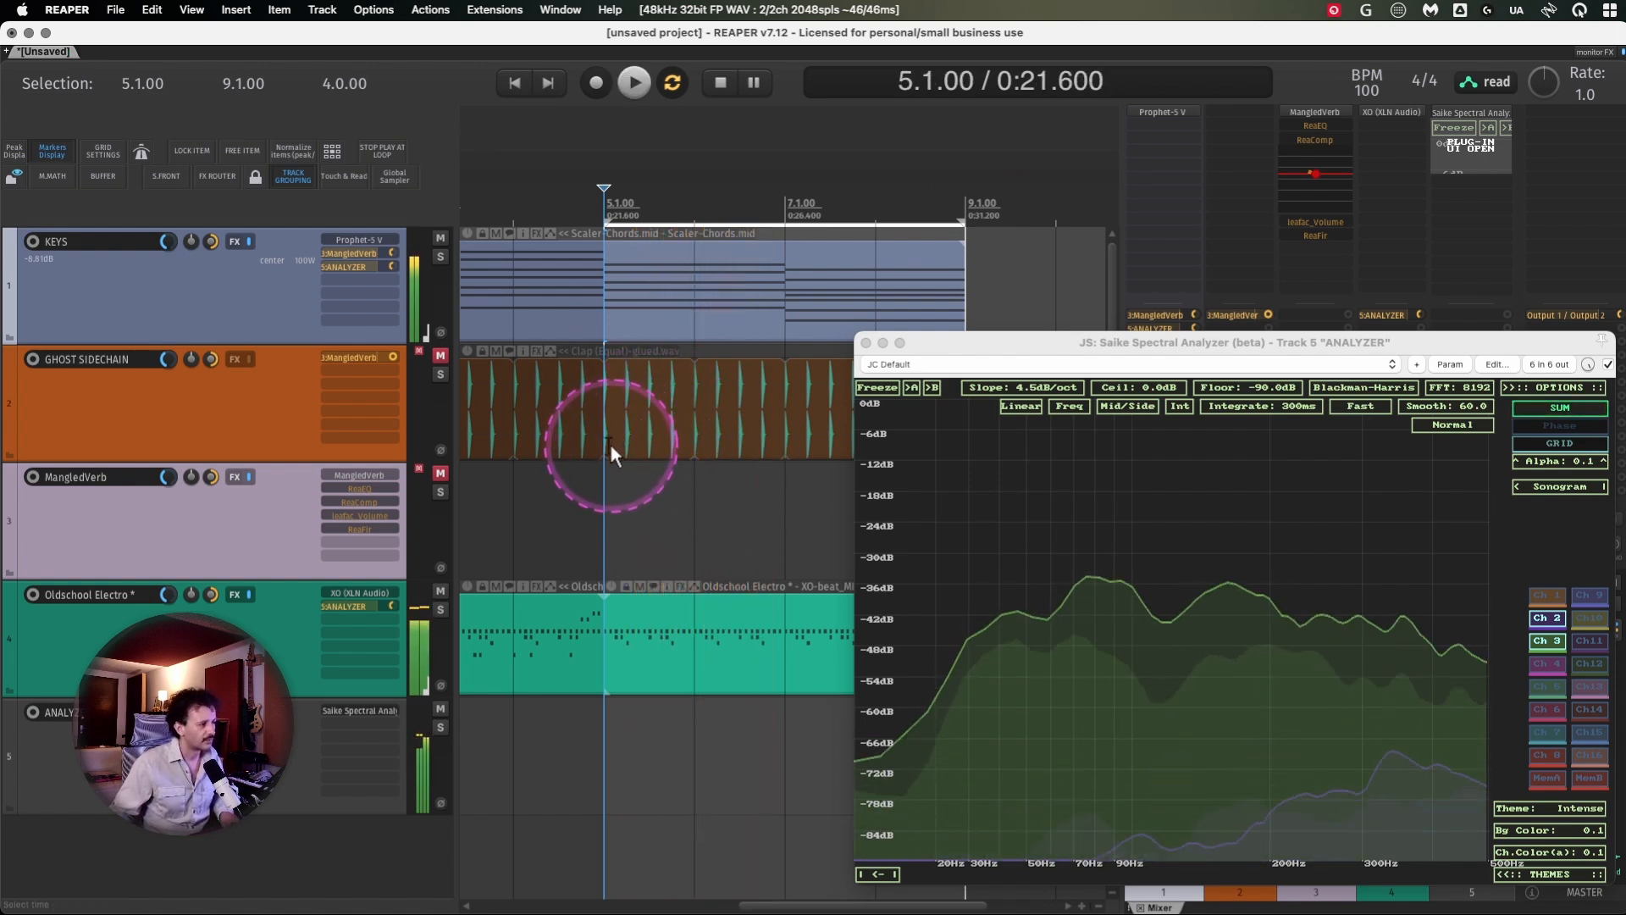
Copy the ReaEQ from the MangledVerb track to the KEYS track and open the copy
drag(368, 493, 374, 258)
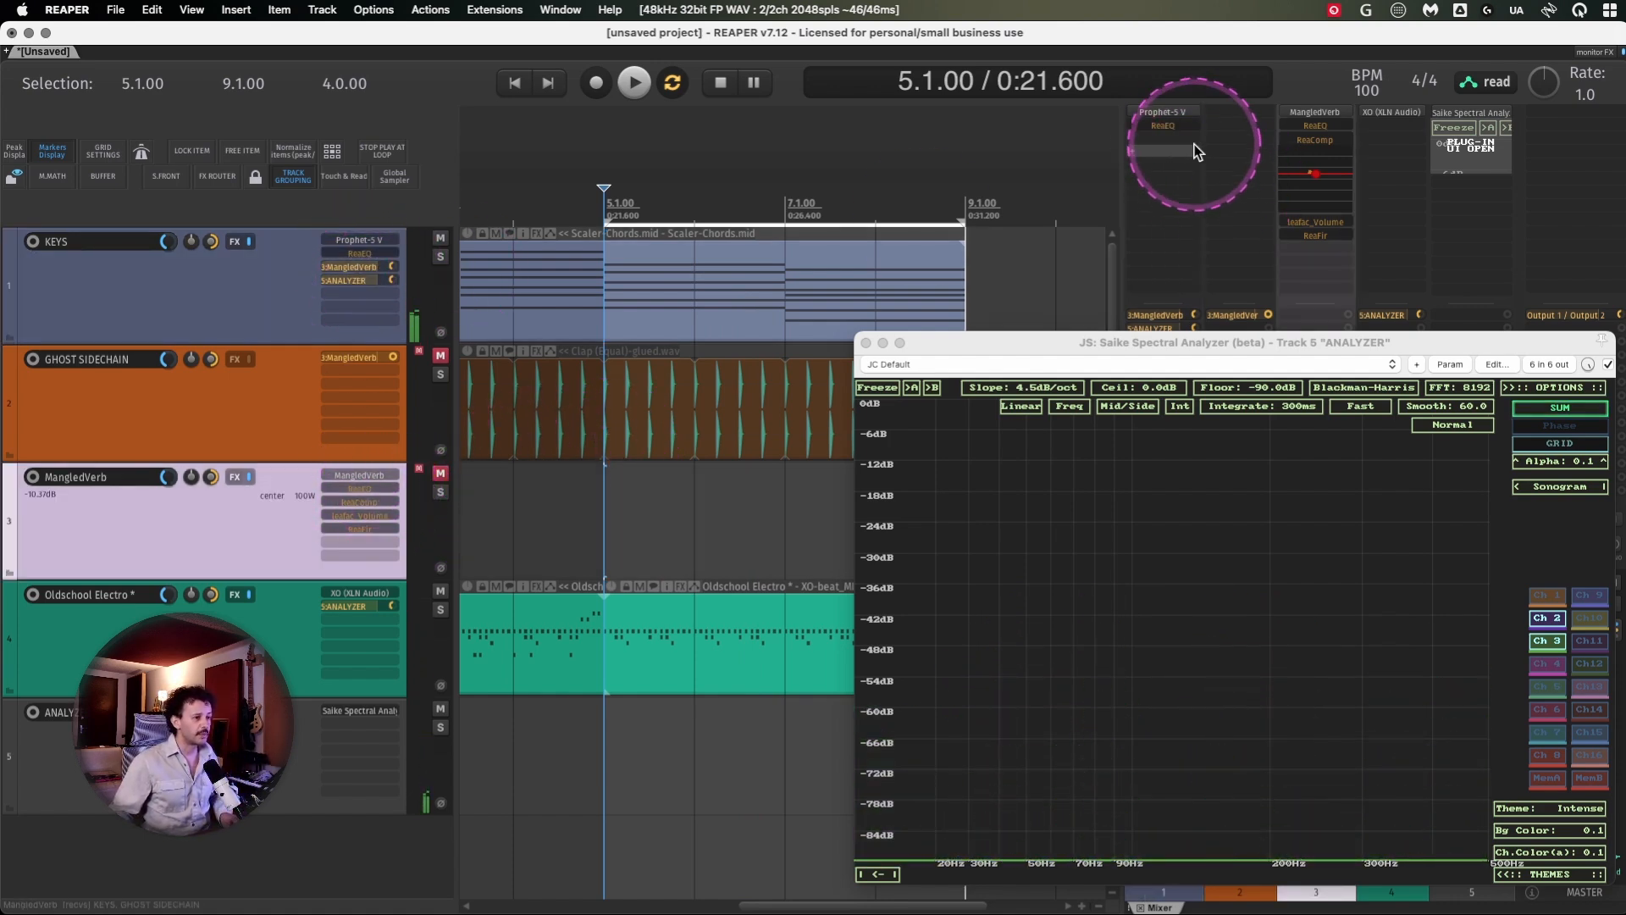
click(1163, 127)
scroll(881, 233, left, 2)
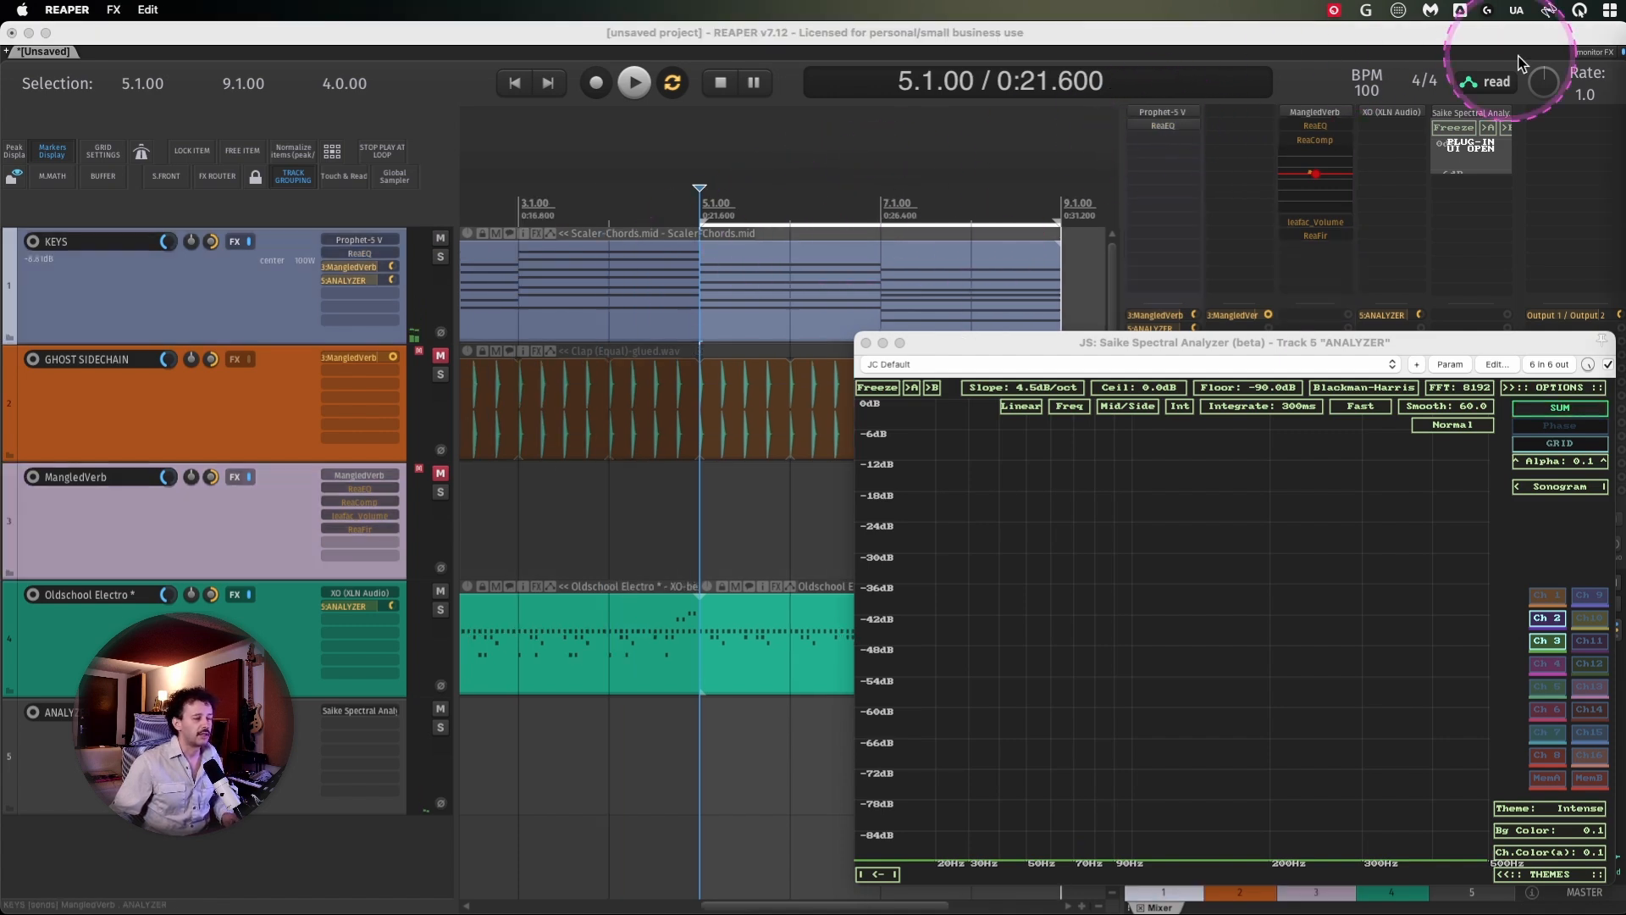
scroll(738, 307, left, 1)
Make band 1 of the KEYS ReaEQ a Low Shelf at 194.2 Hz with a gain of about -5.6 dB
drag(462, 320, 407, 339)
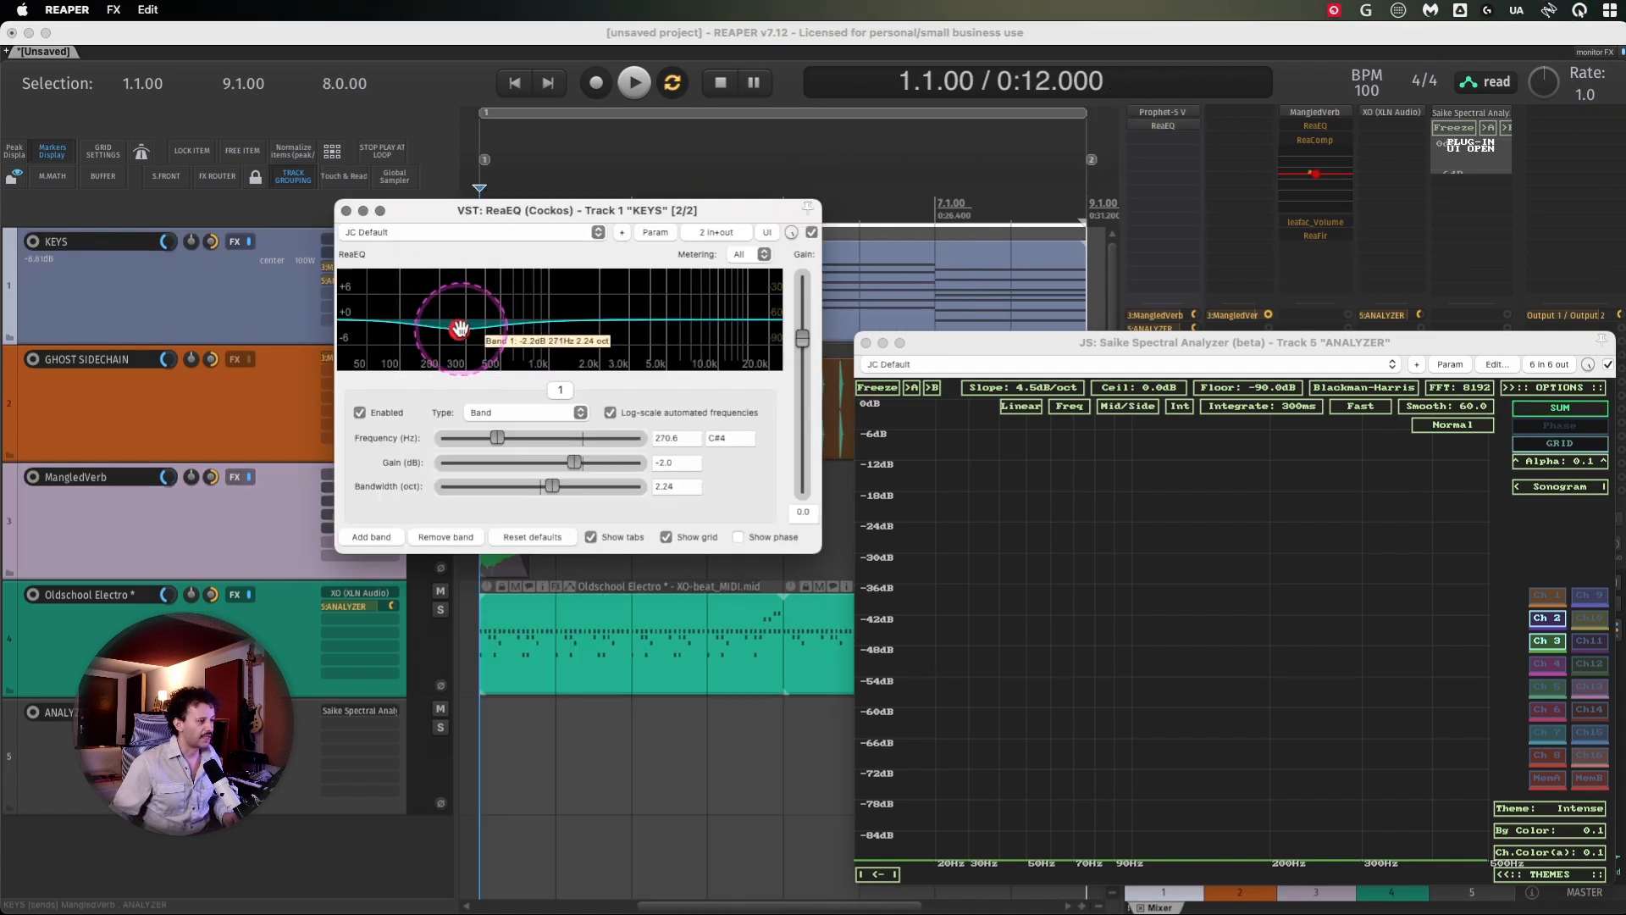
click(525, 412)
click(508, 375)
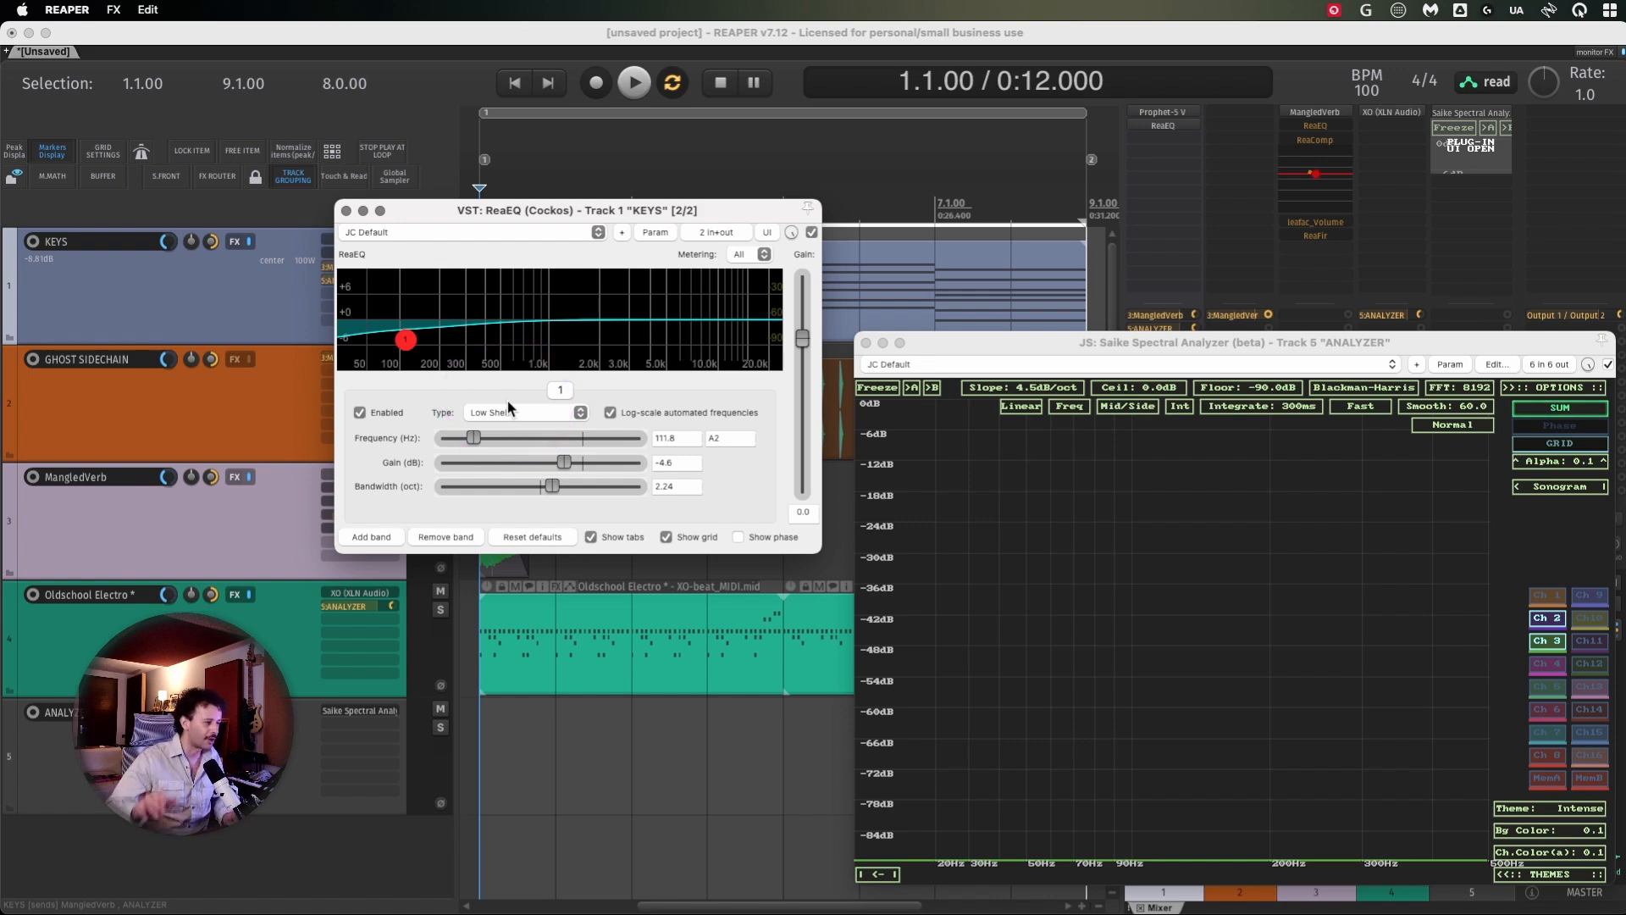
drag(406, 338, 439, 347)
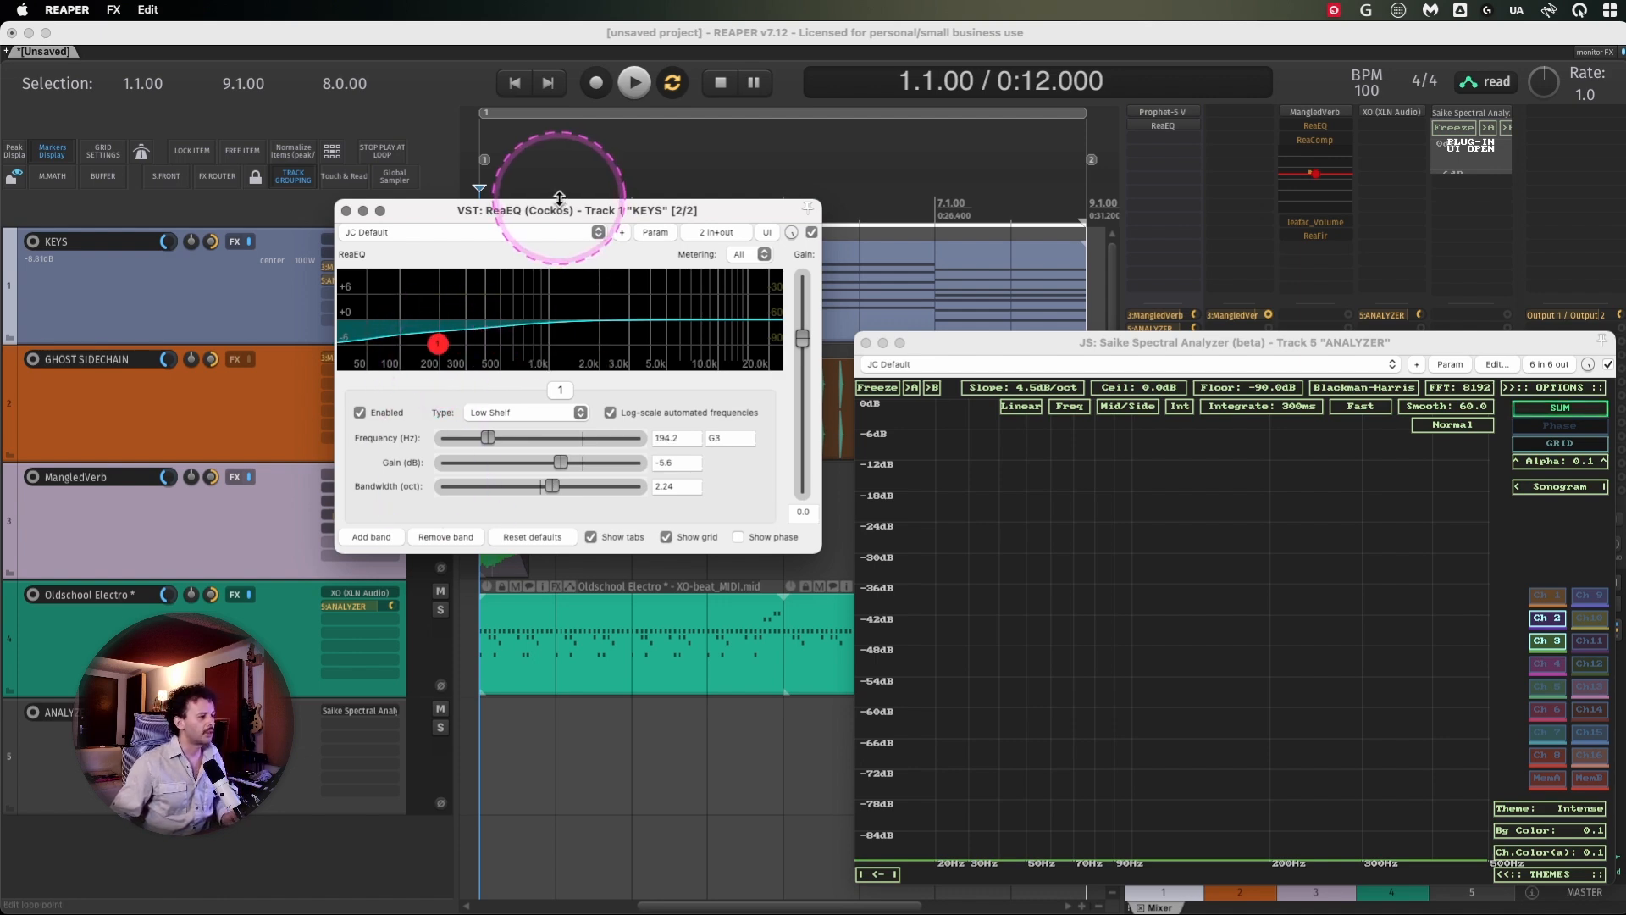
Show the ReaEQ Gain-Low Shelf automation envelope on the KEYS track and move the EQ window aside
drag(559, 207, 604, 352)
click(218, 297)
key(e)
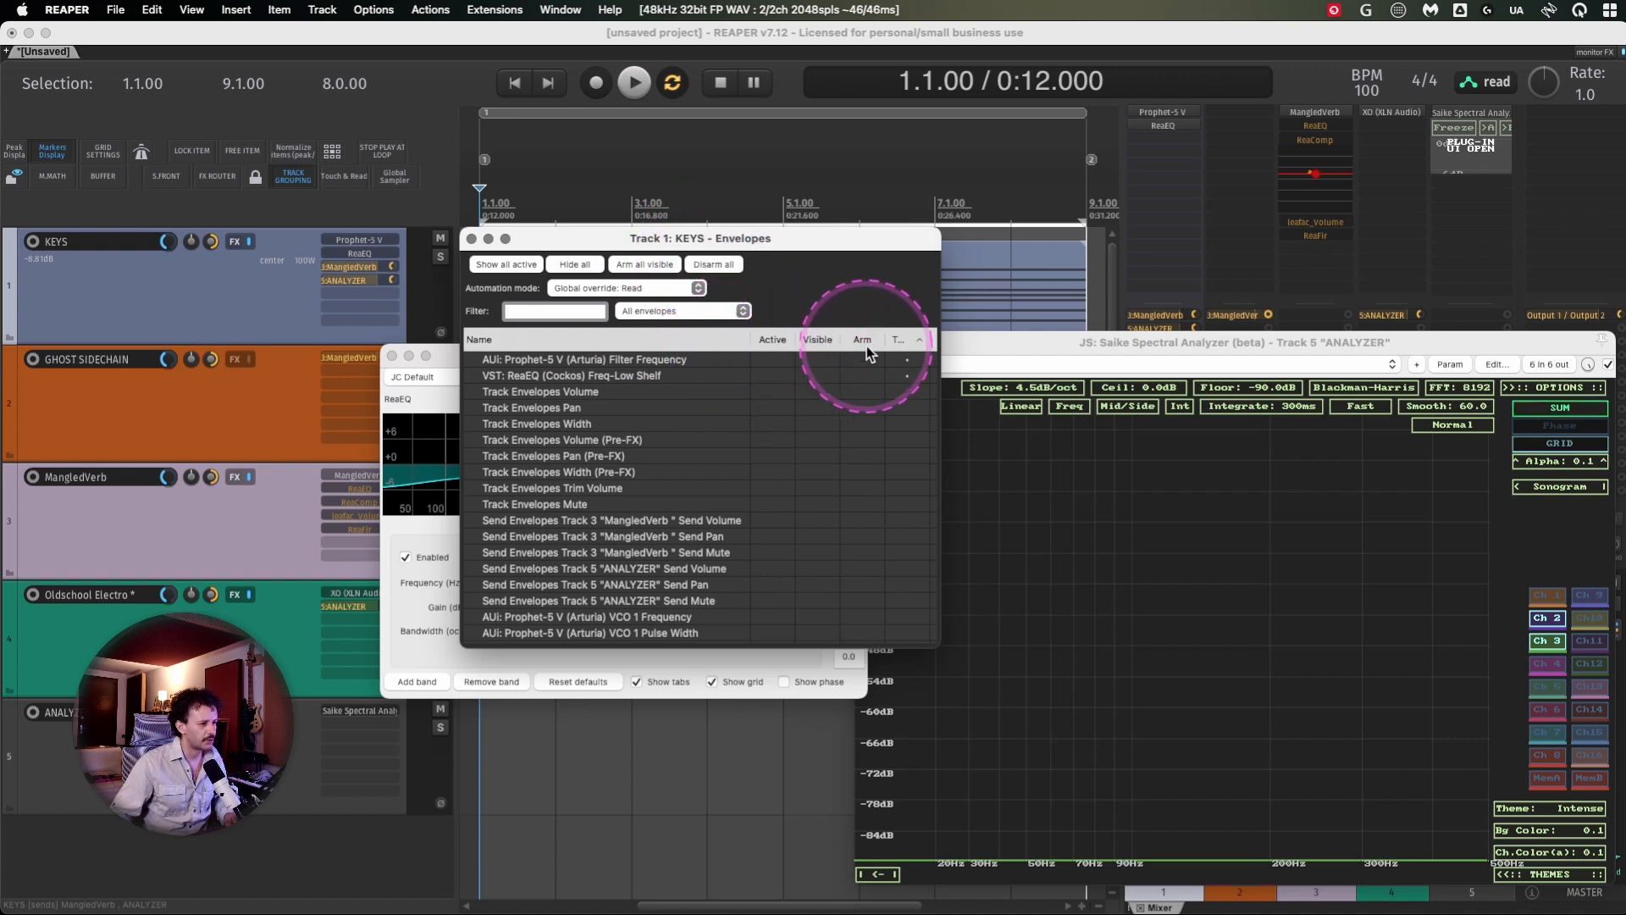
click(777, 340)
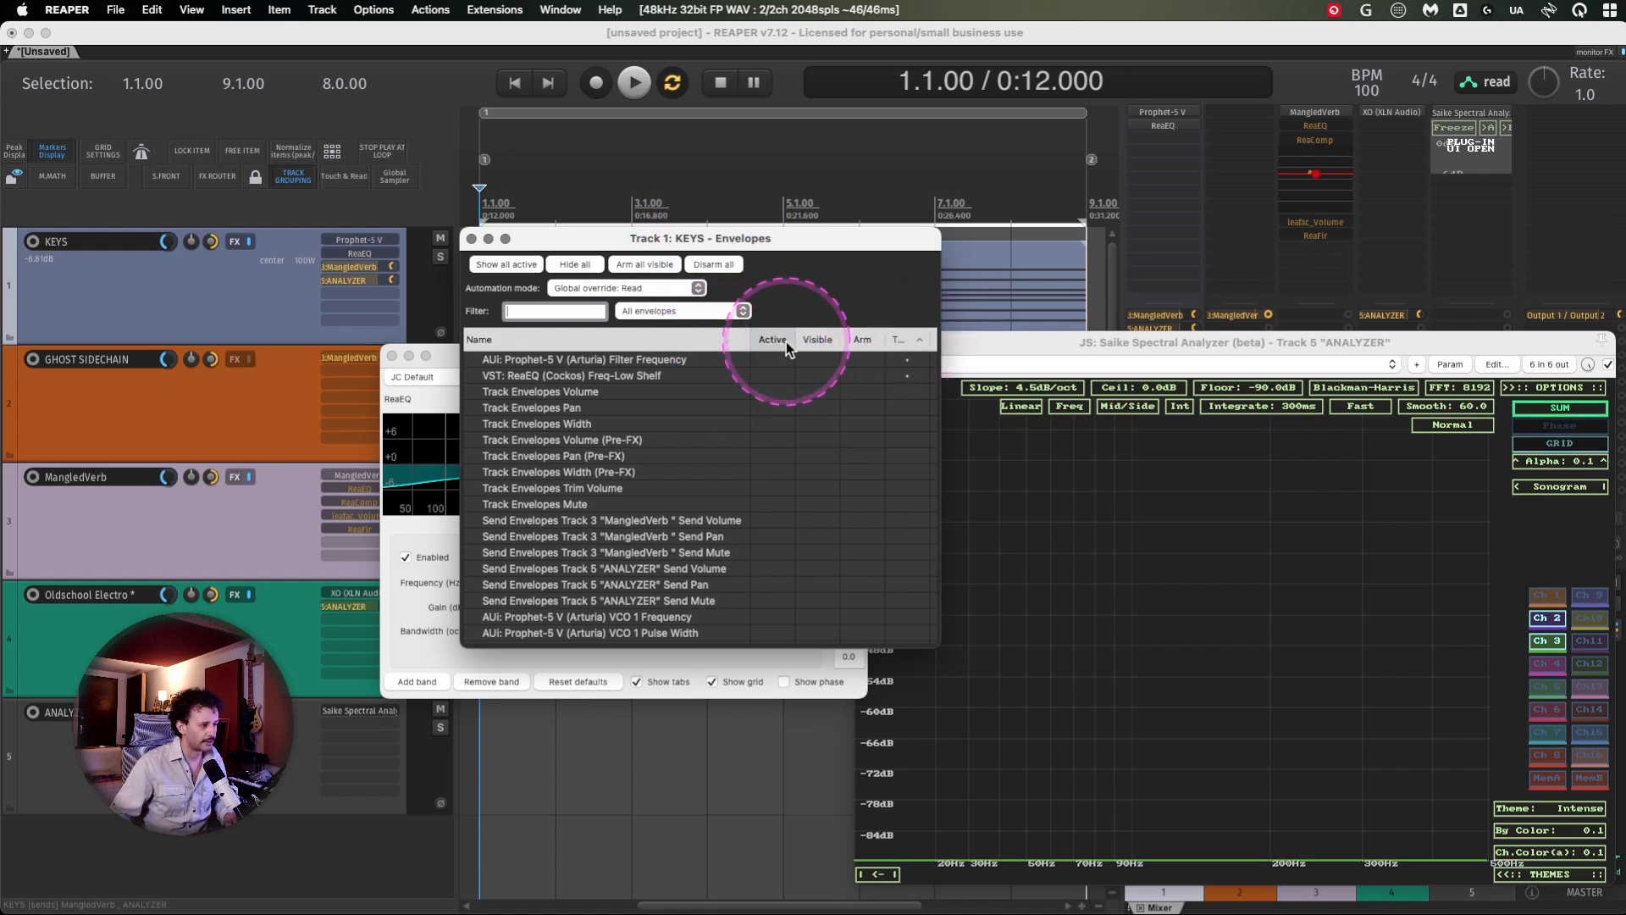
click(903, 337)
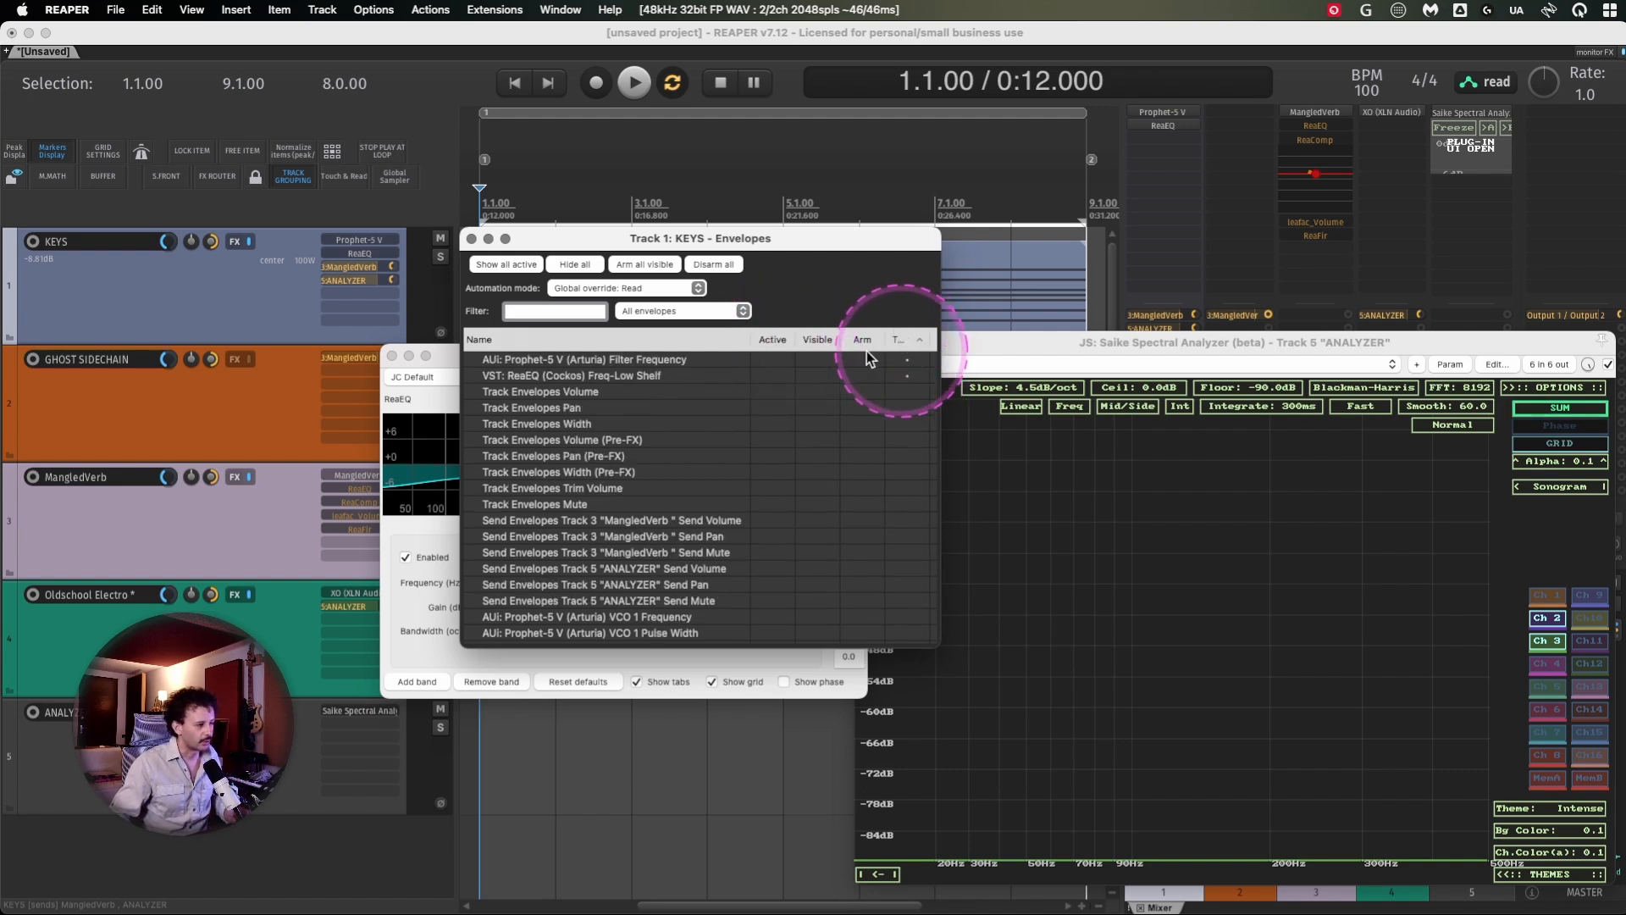
click(561, 365)
click(625, 378)
click(770, 378)
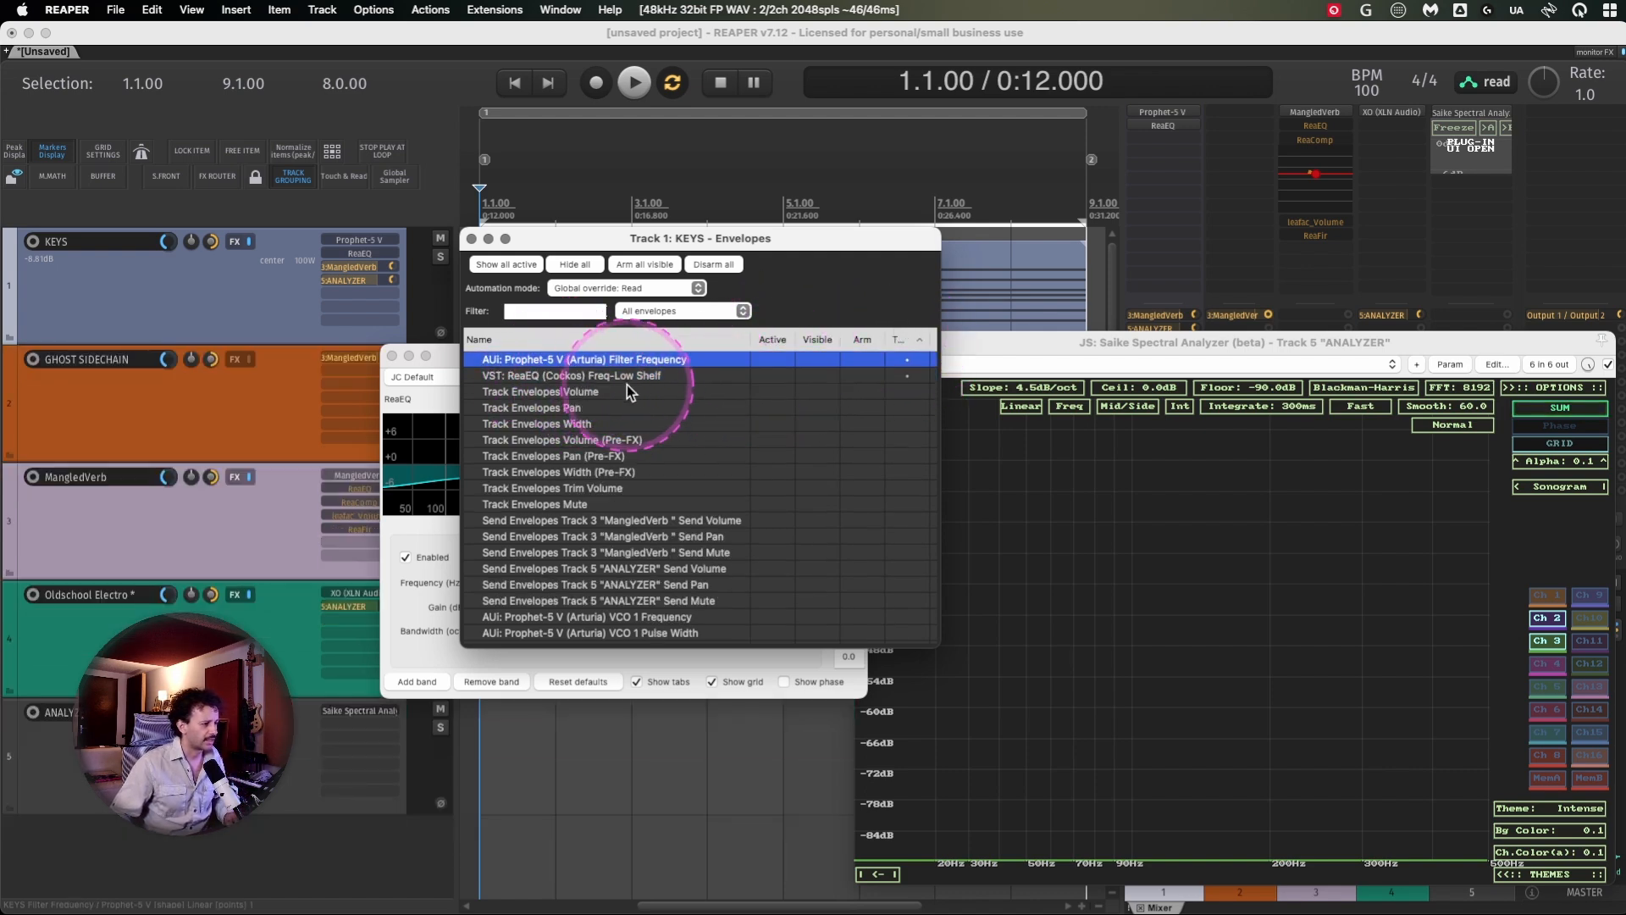
click(785, 374)
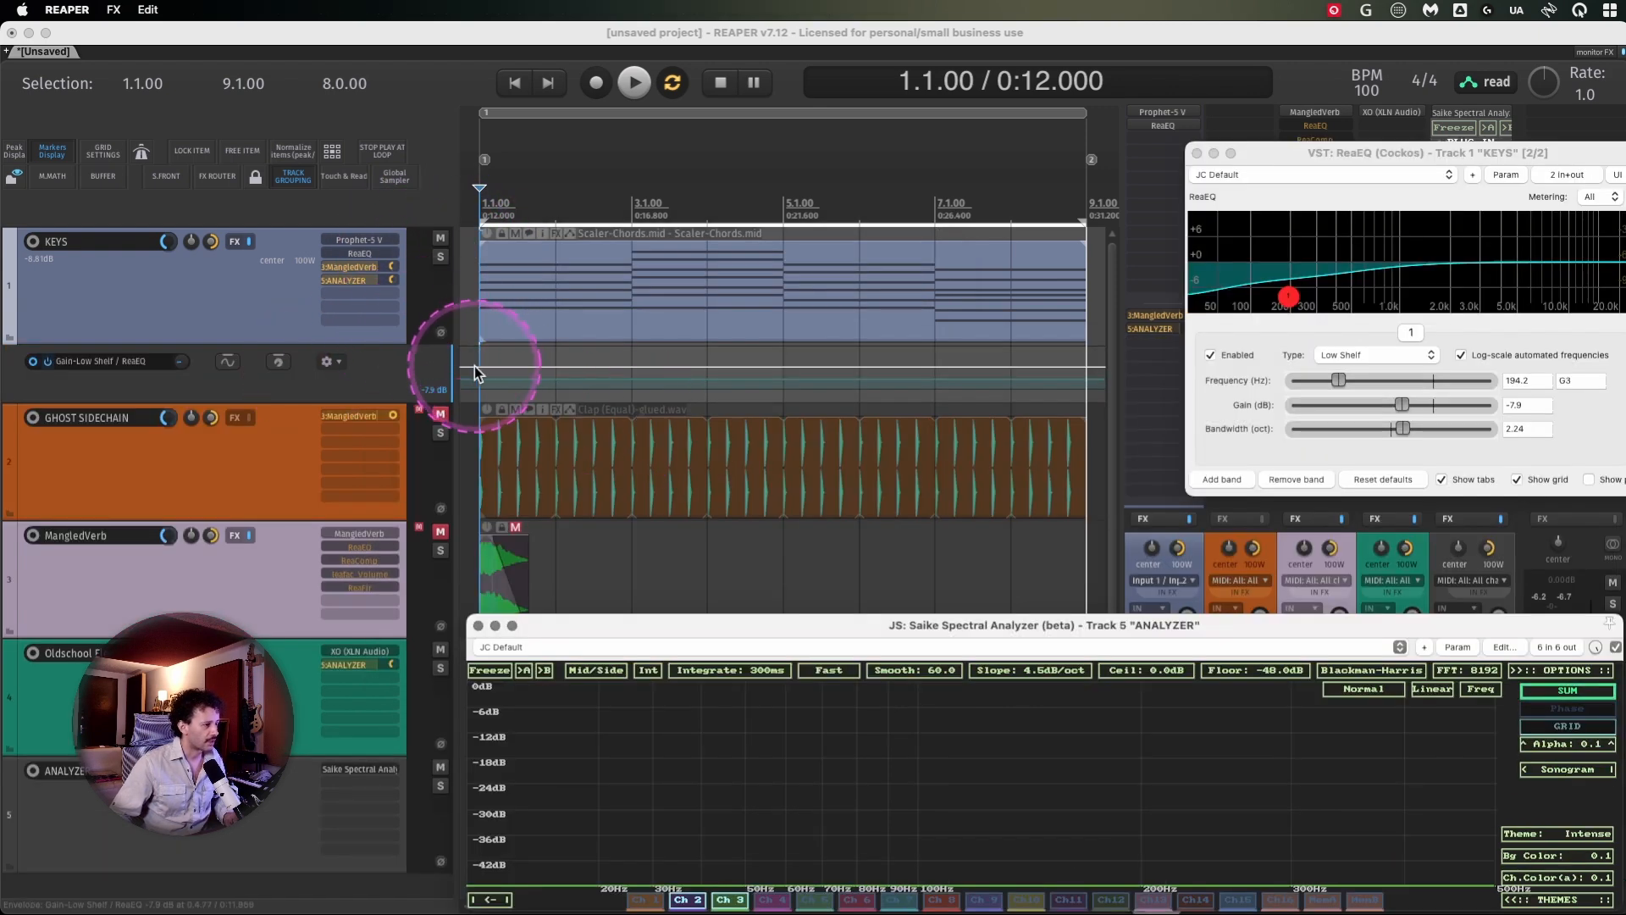
Raise the Gain-Low Shelf envelope to 0 dB from 5.1.00 to 9.1.00 in the WITHOUT KICK region
drag(473, 368, 1104, 387)
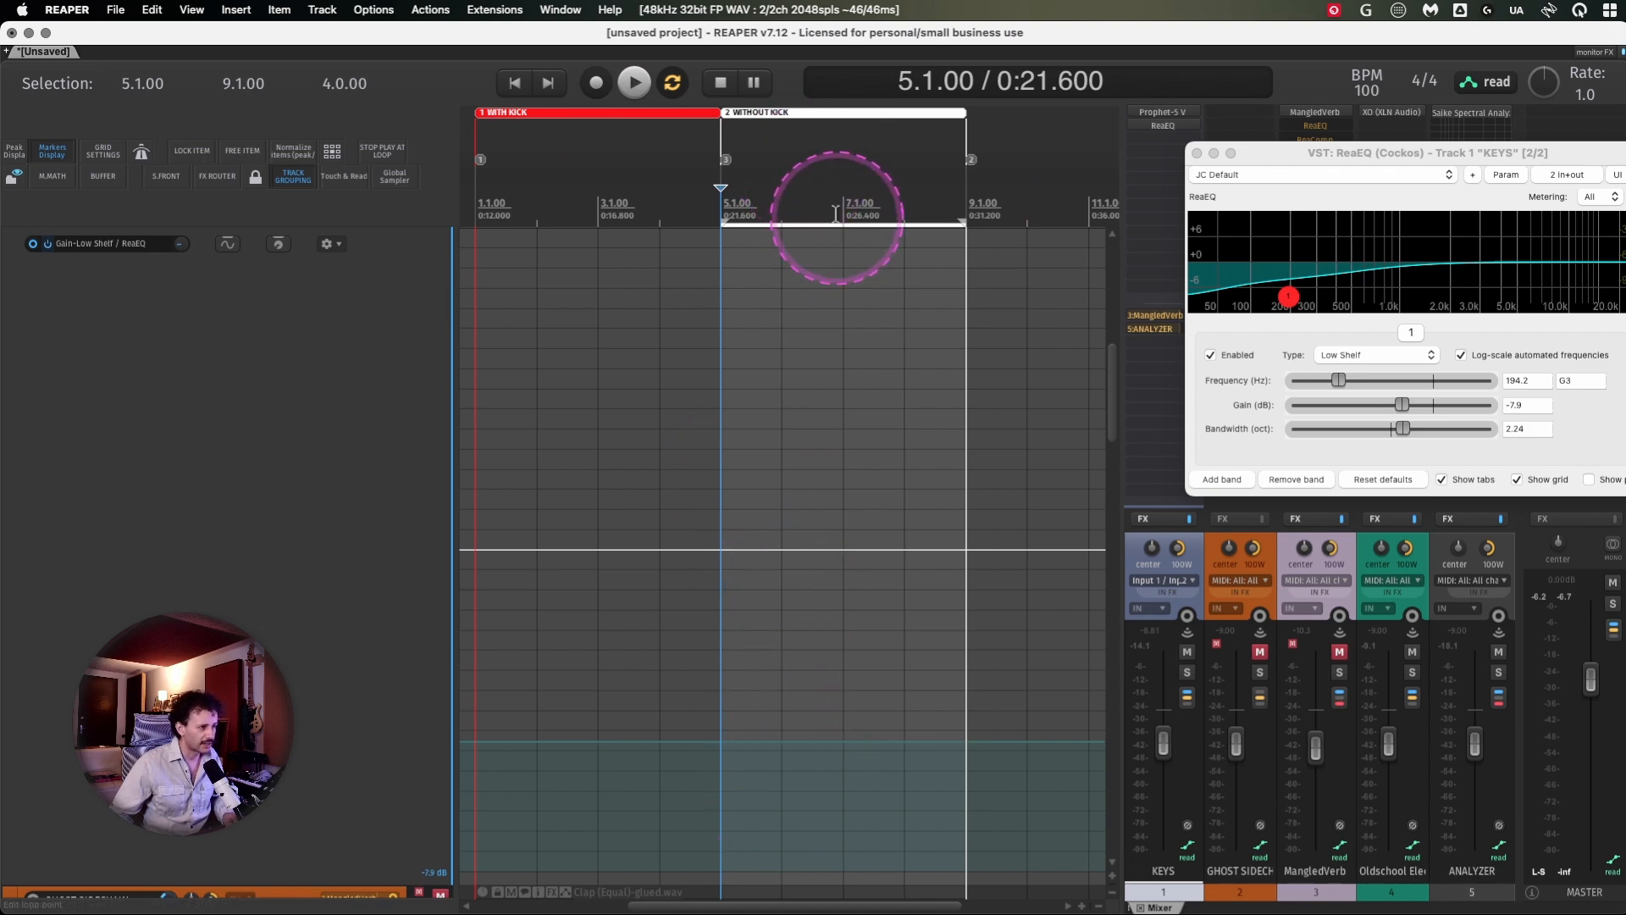
key(super+z)
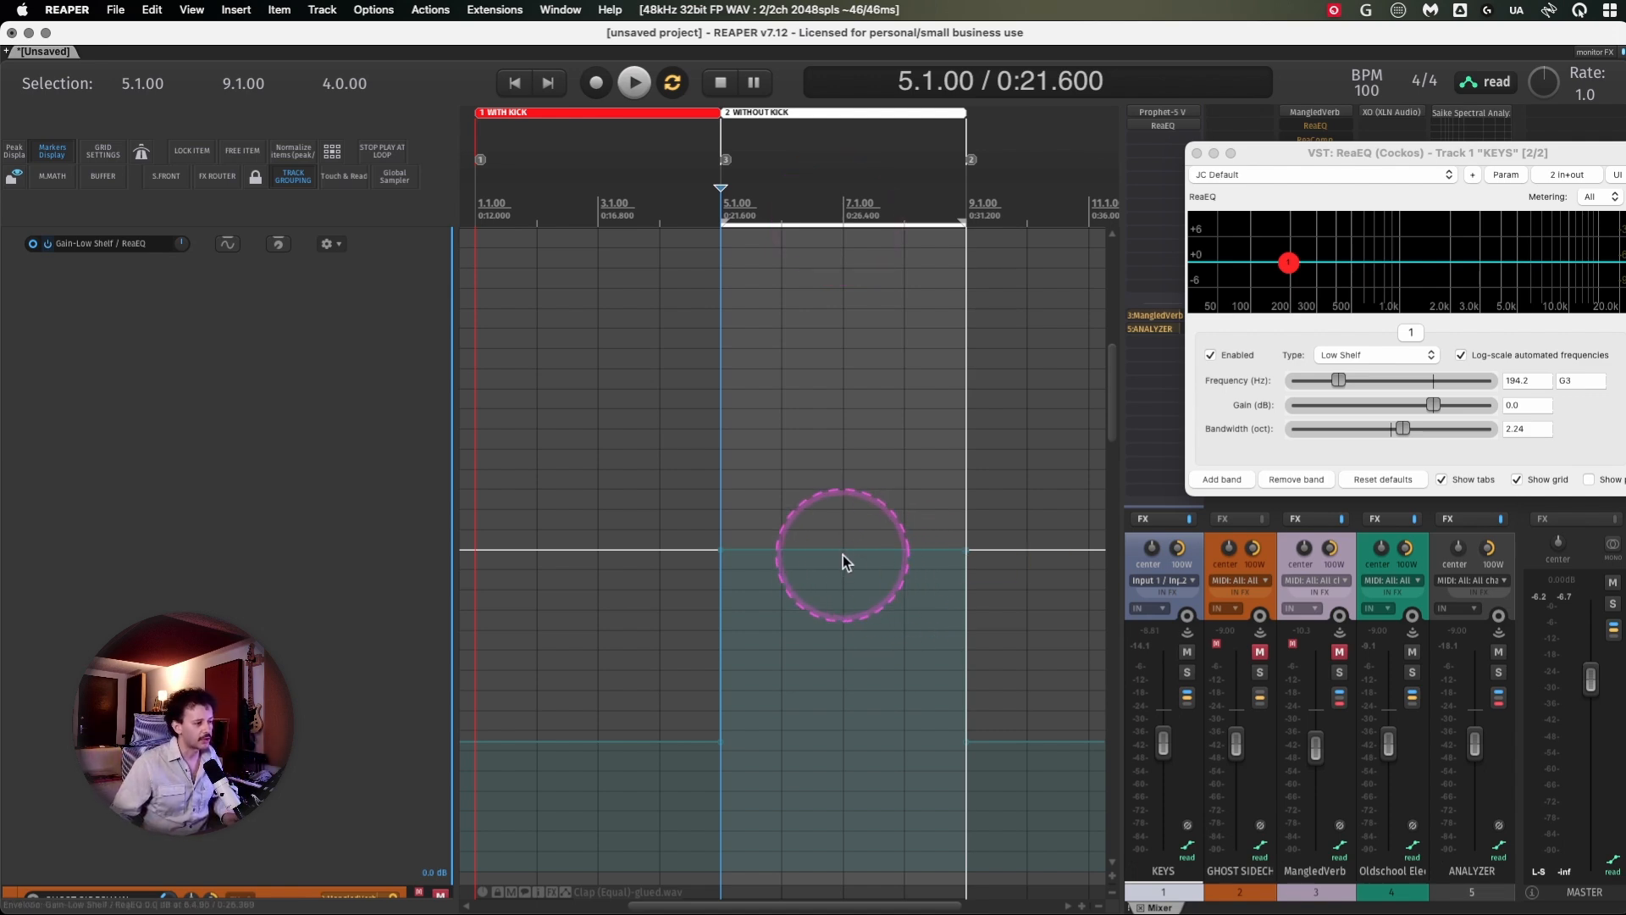
drag(845, 562, 844, 409)
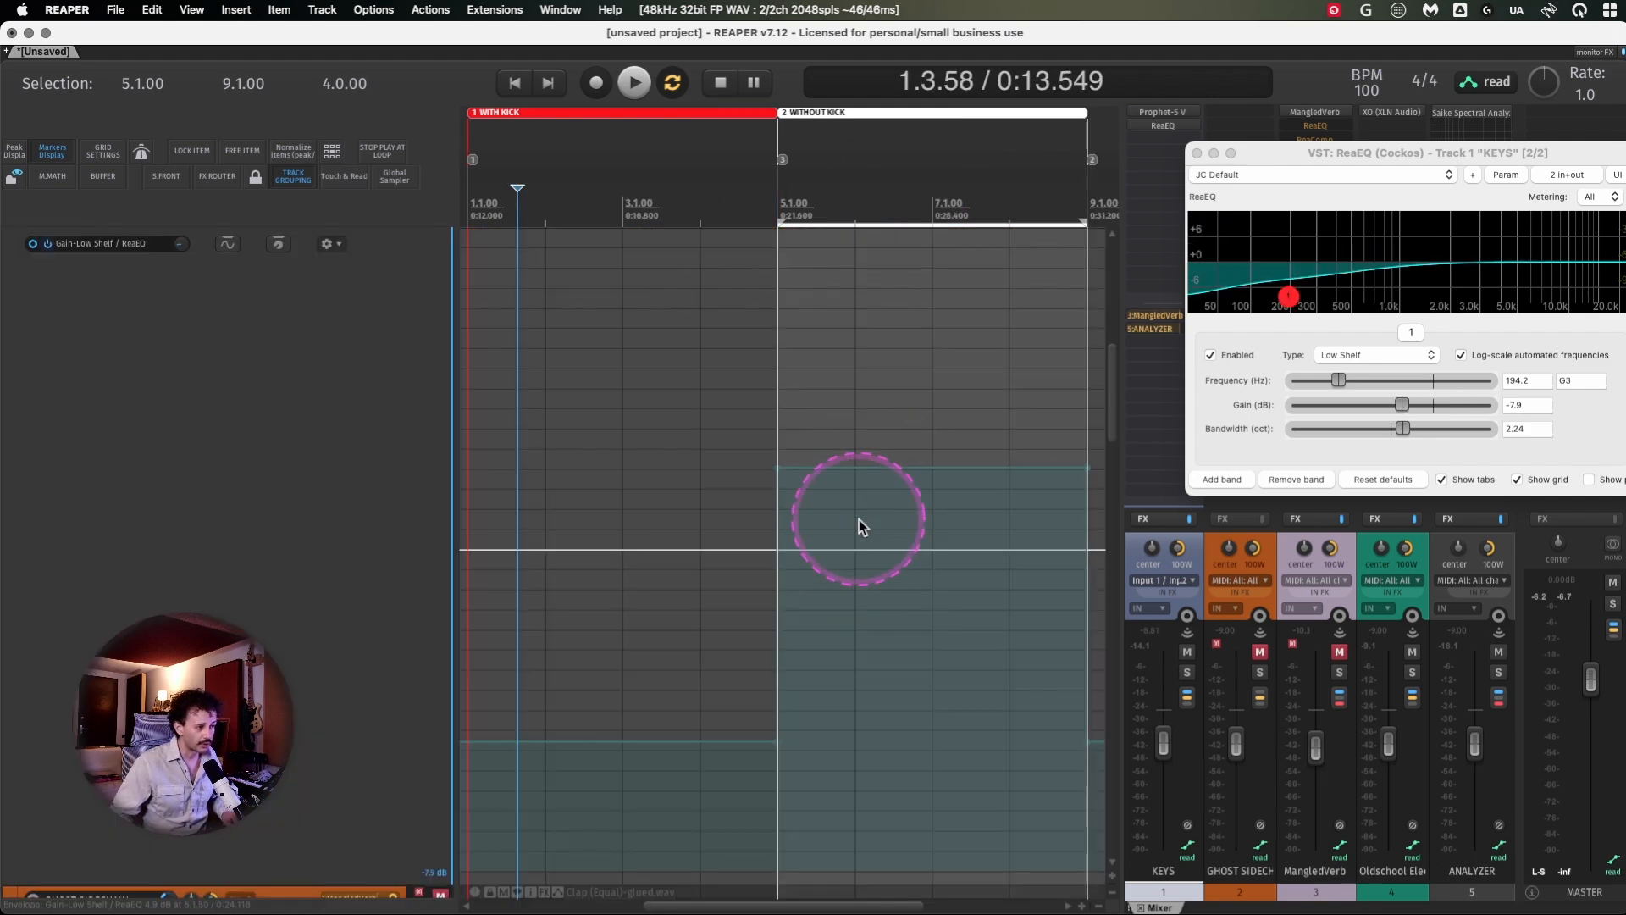
key(super+z)
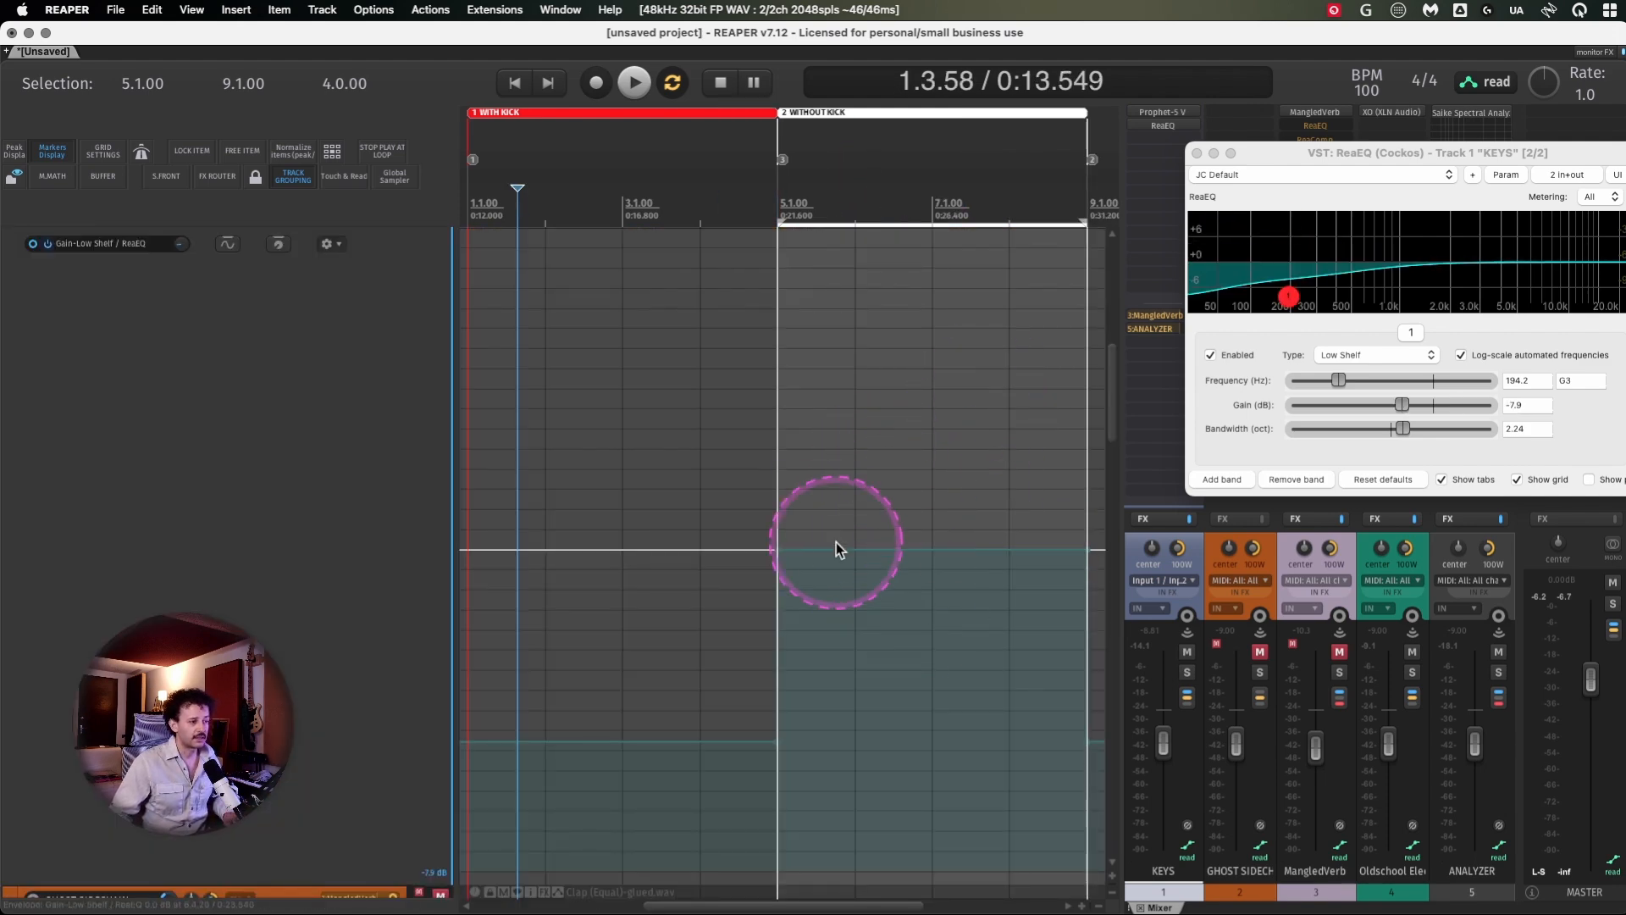
Compare the low-shelf EQ curve by placing the edit cursor alternately in the WITH KICK and WITHOUT KICK regions
click(678, 195)
click(932, 193)
click(664, 193)
click(886, 192)
click(553, 193)
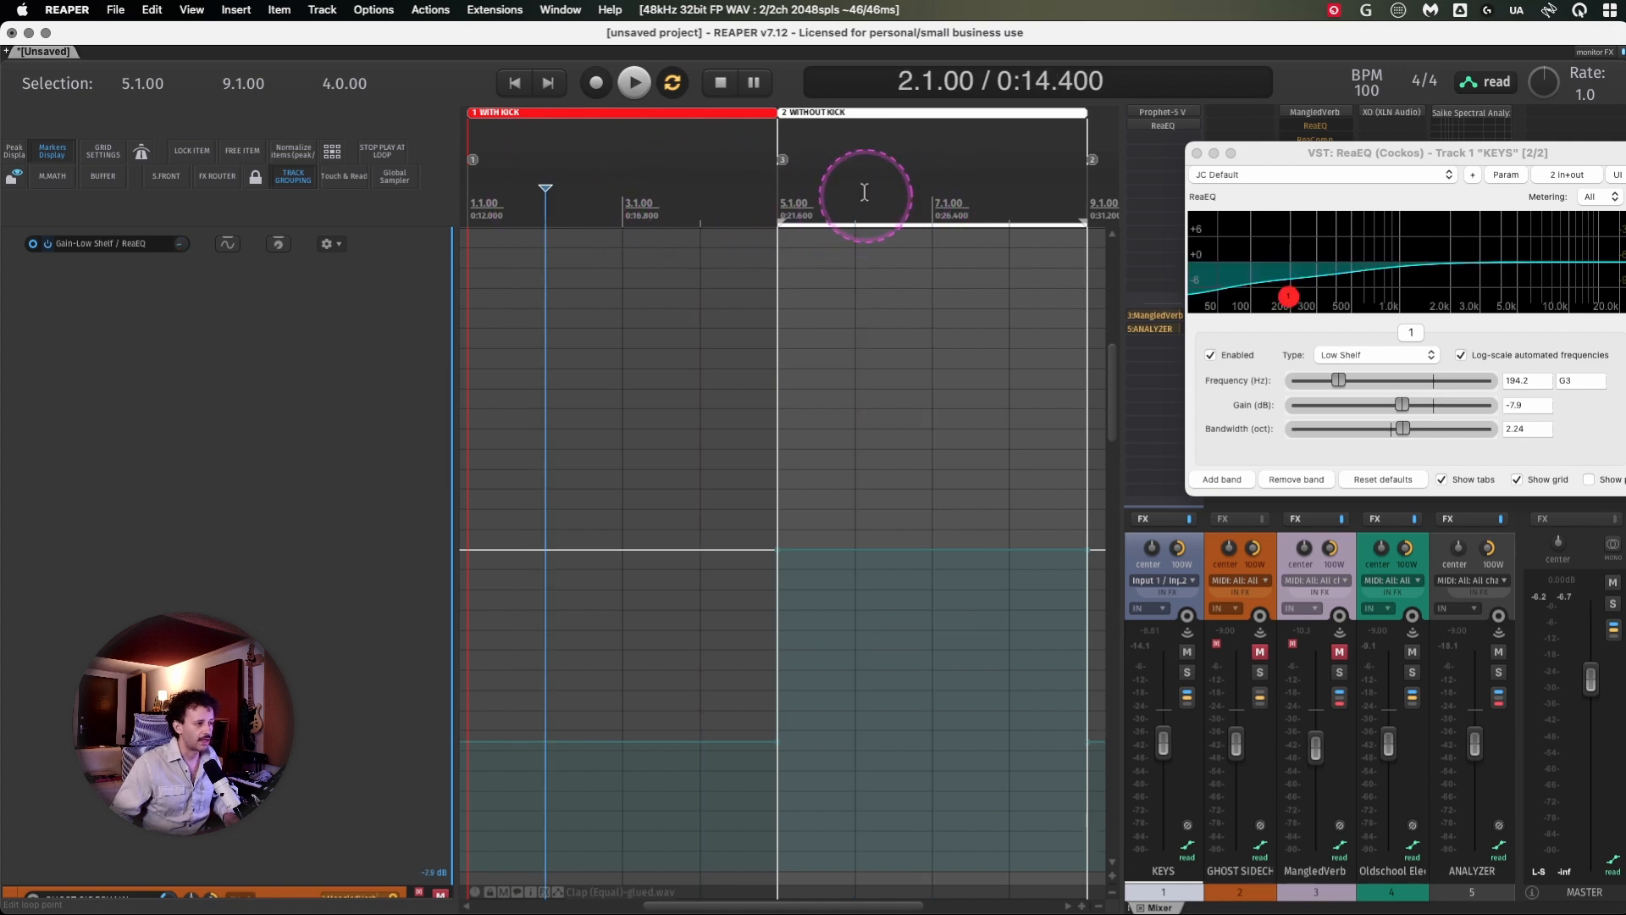
click(864, 193)
click(541, 193)
Select the time range 4.4.00 to 5.2.00 around the transition between the two regions
scroll(770, 449, up, 3)
scroll(770, 449, up, 2)
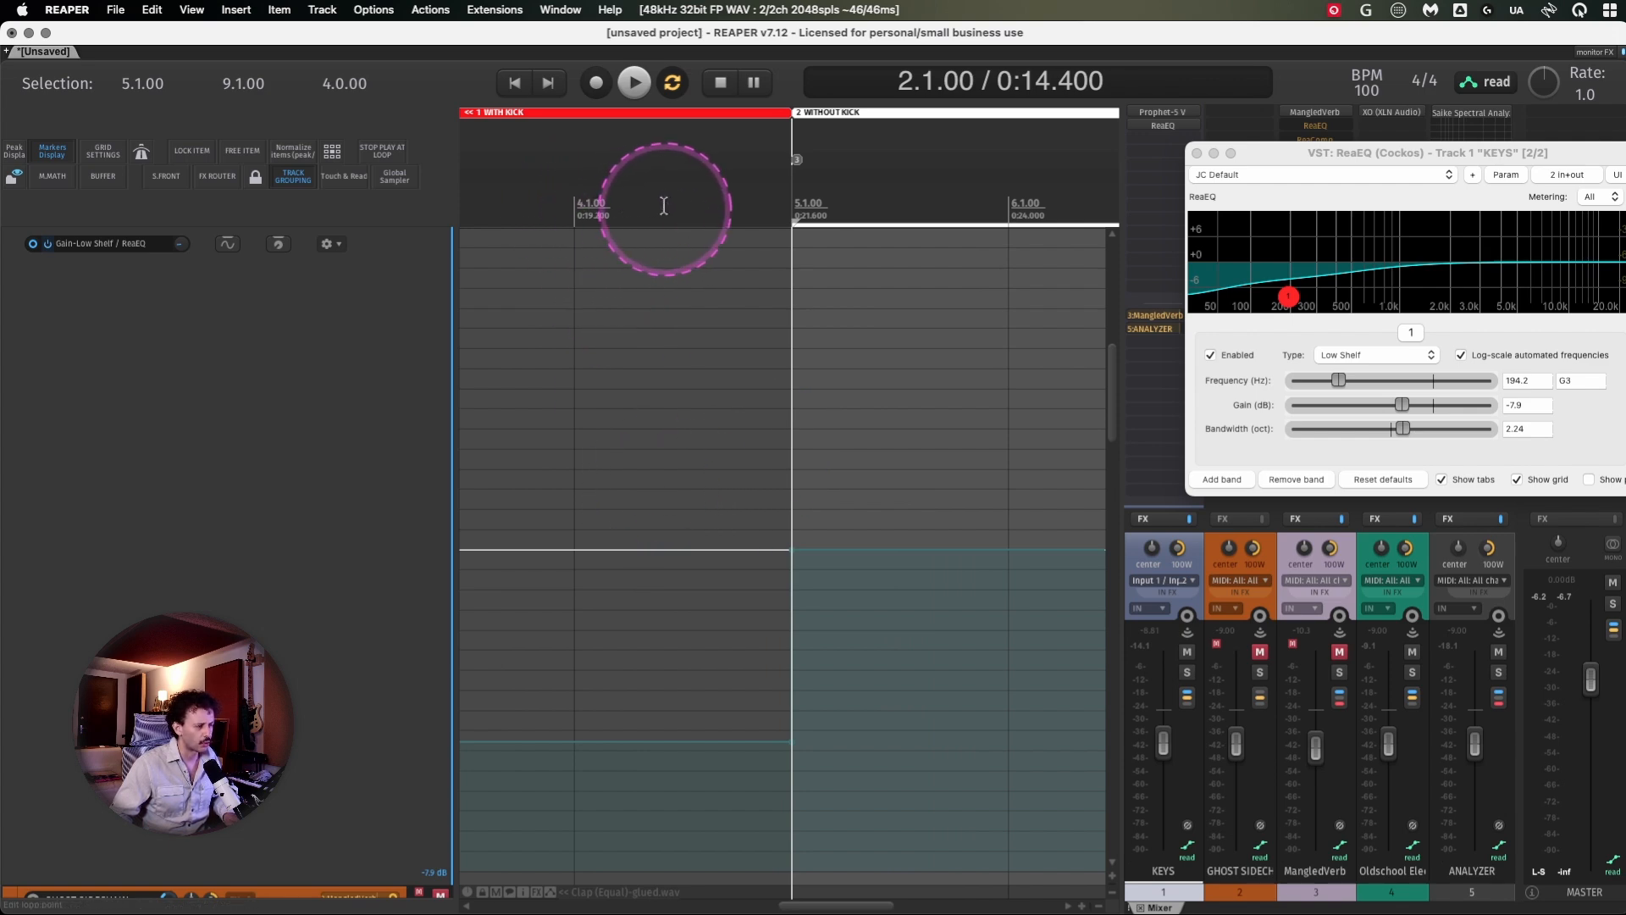
click(736, 195)
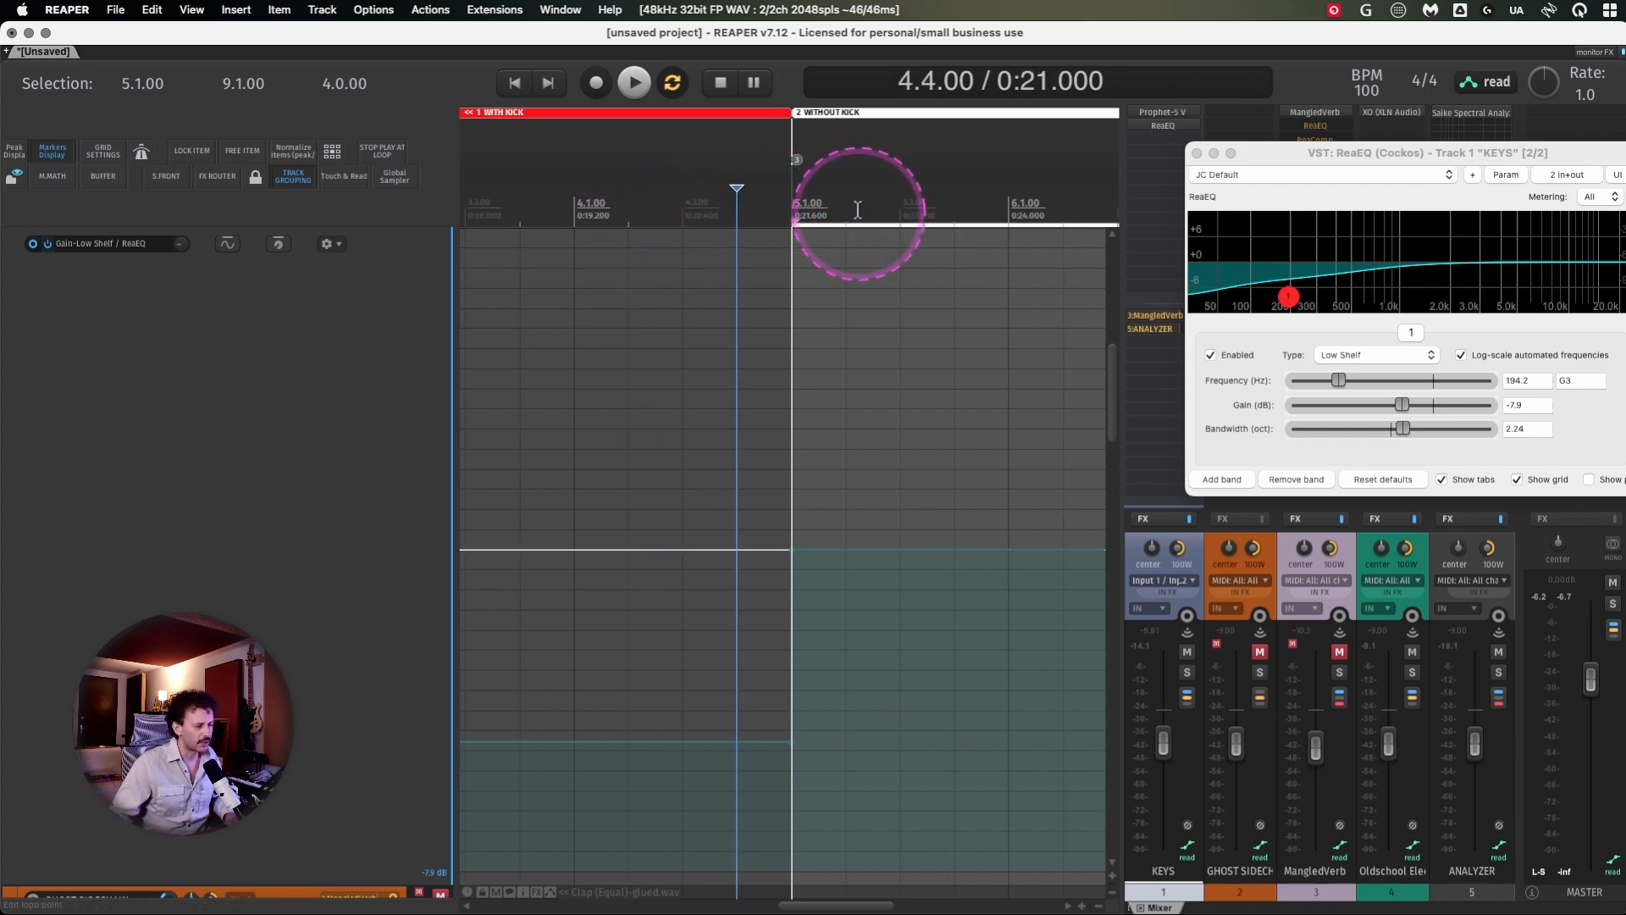
drag(843, 204, 720, 204)
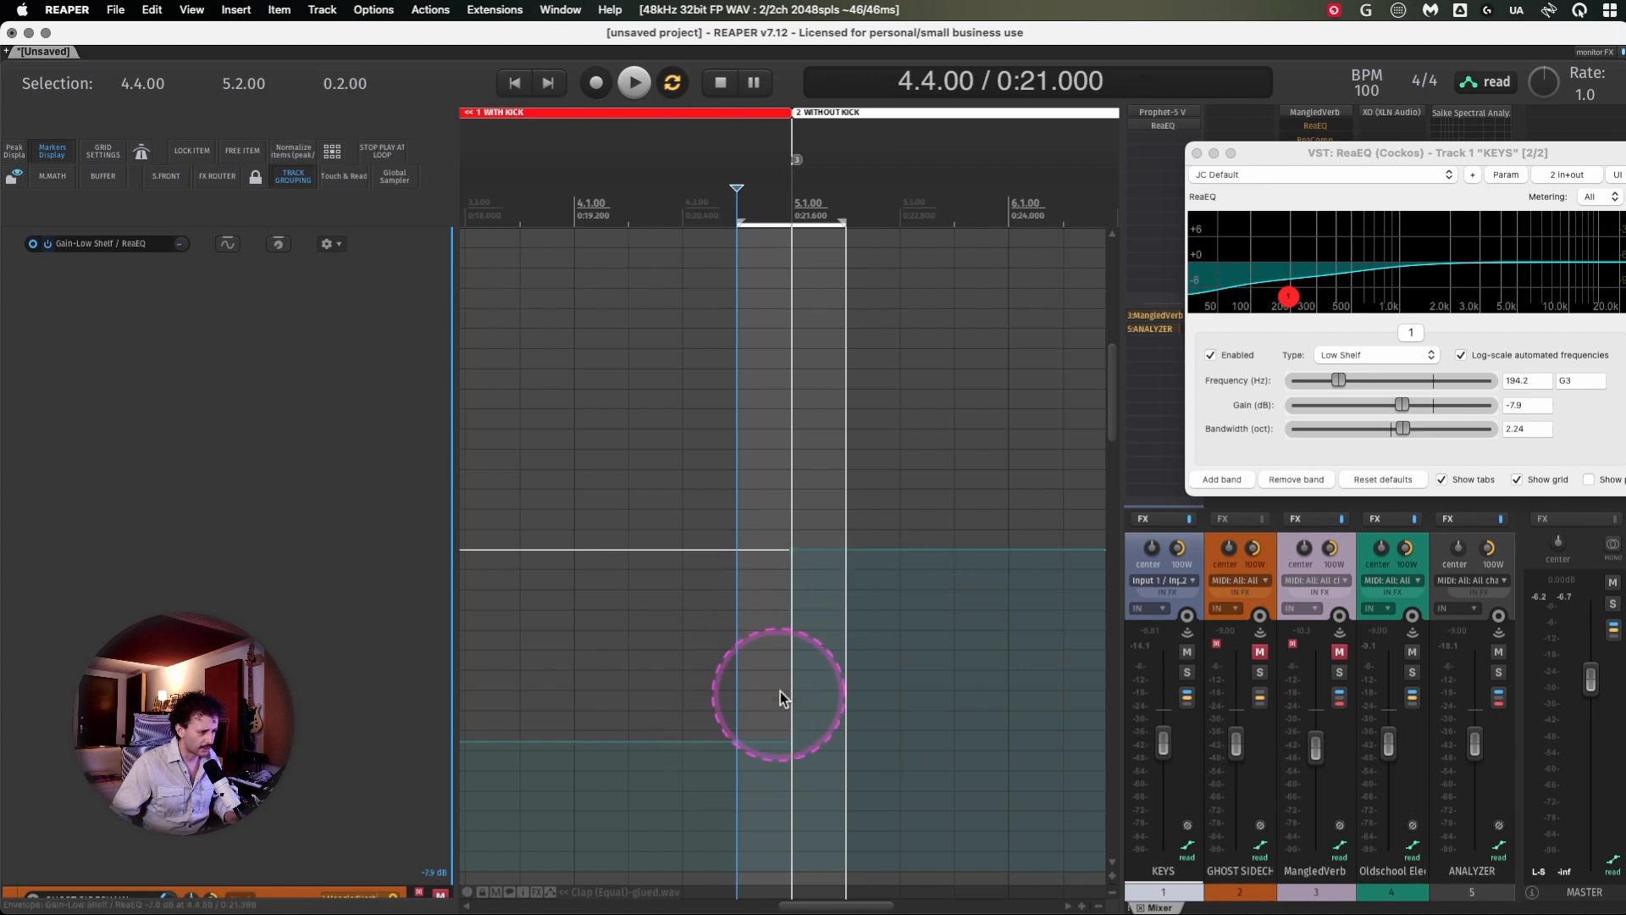
Shape the Gain-Low Shelf envelope into a gradual ramp from -7.9 dB at 4.4.00 to 0 dB at 5.2.00
drag(795, 547, 795, 736)
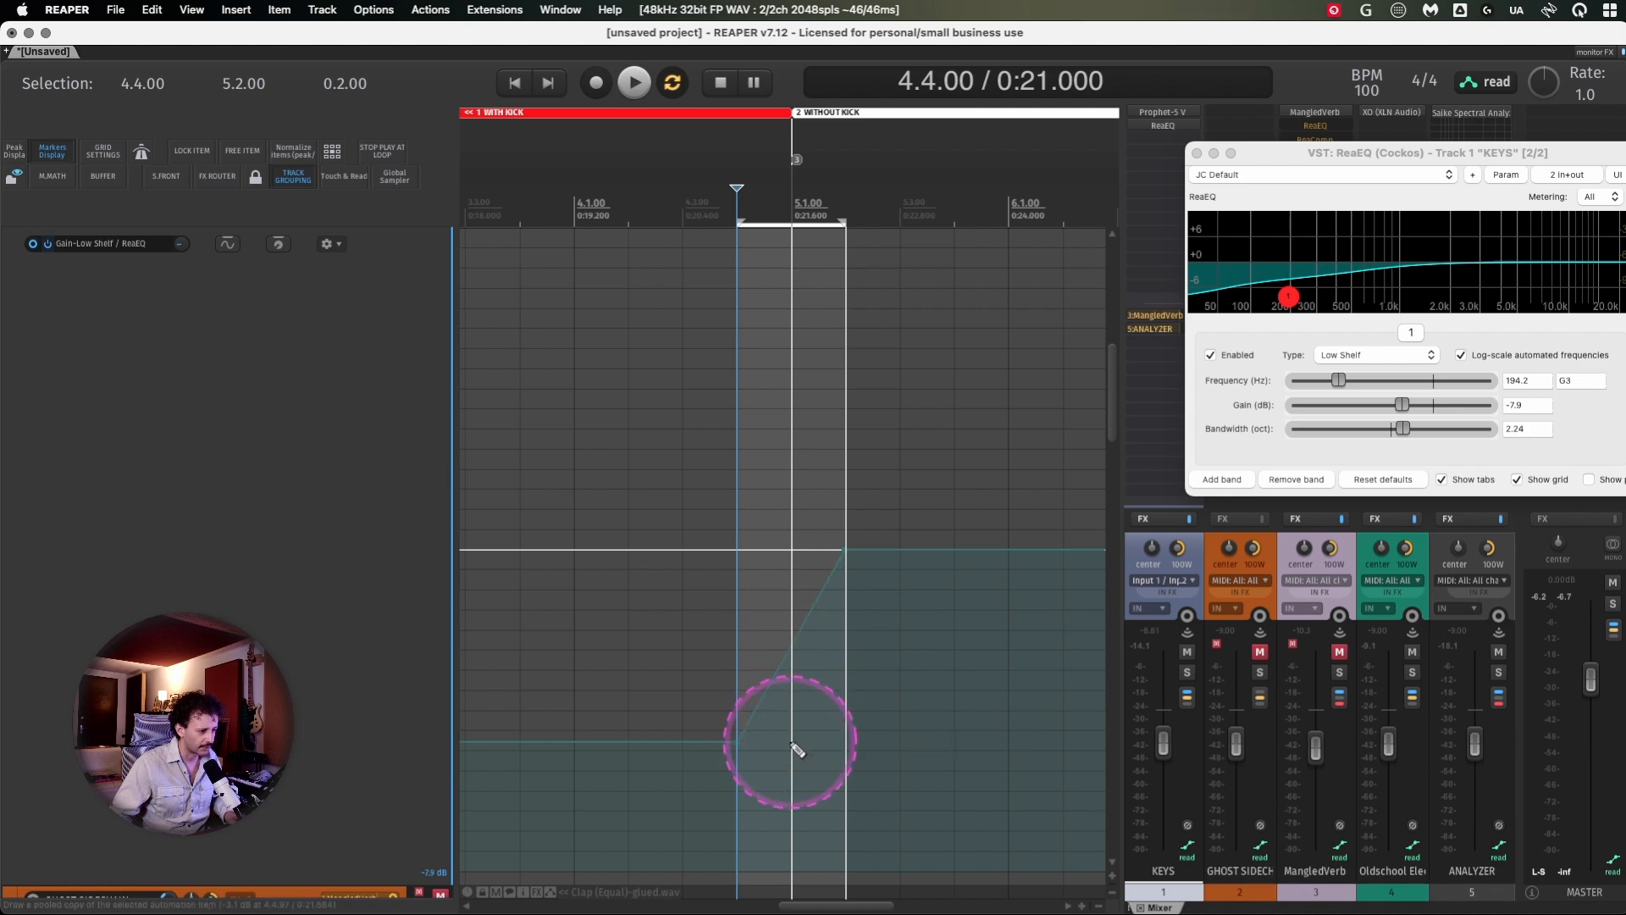
alt+click(794, 739)
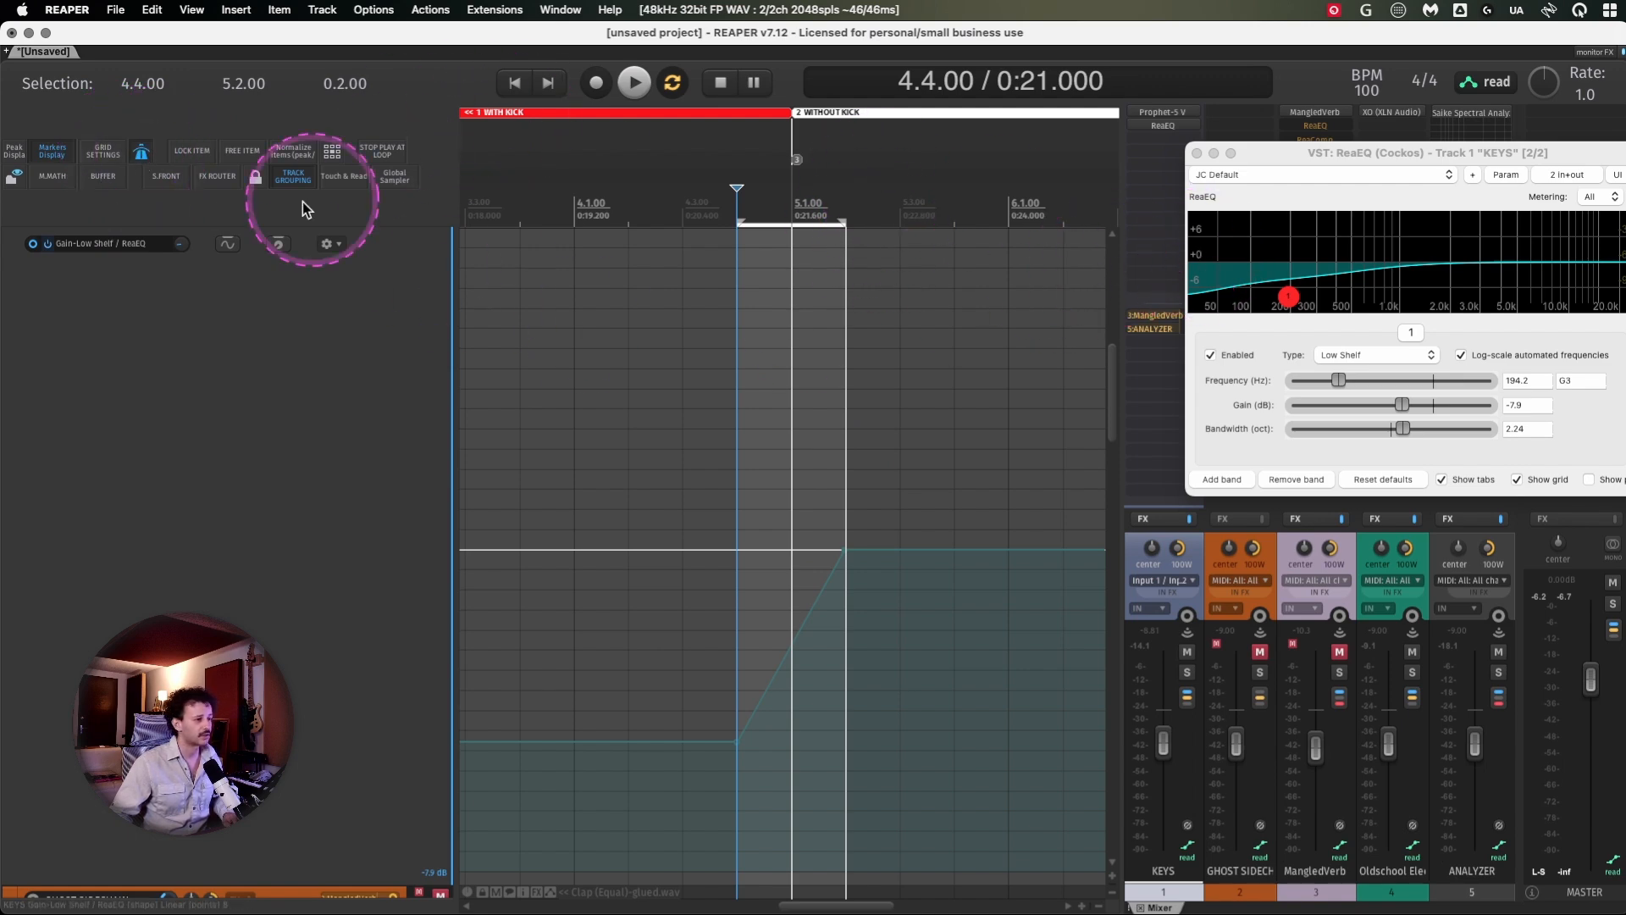
click(104, 152)
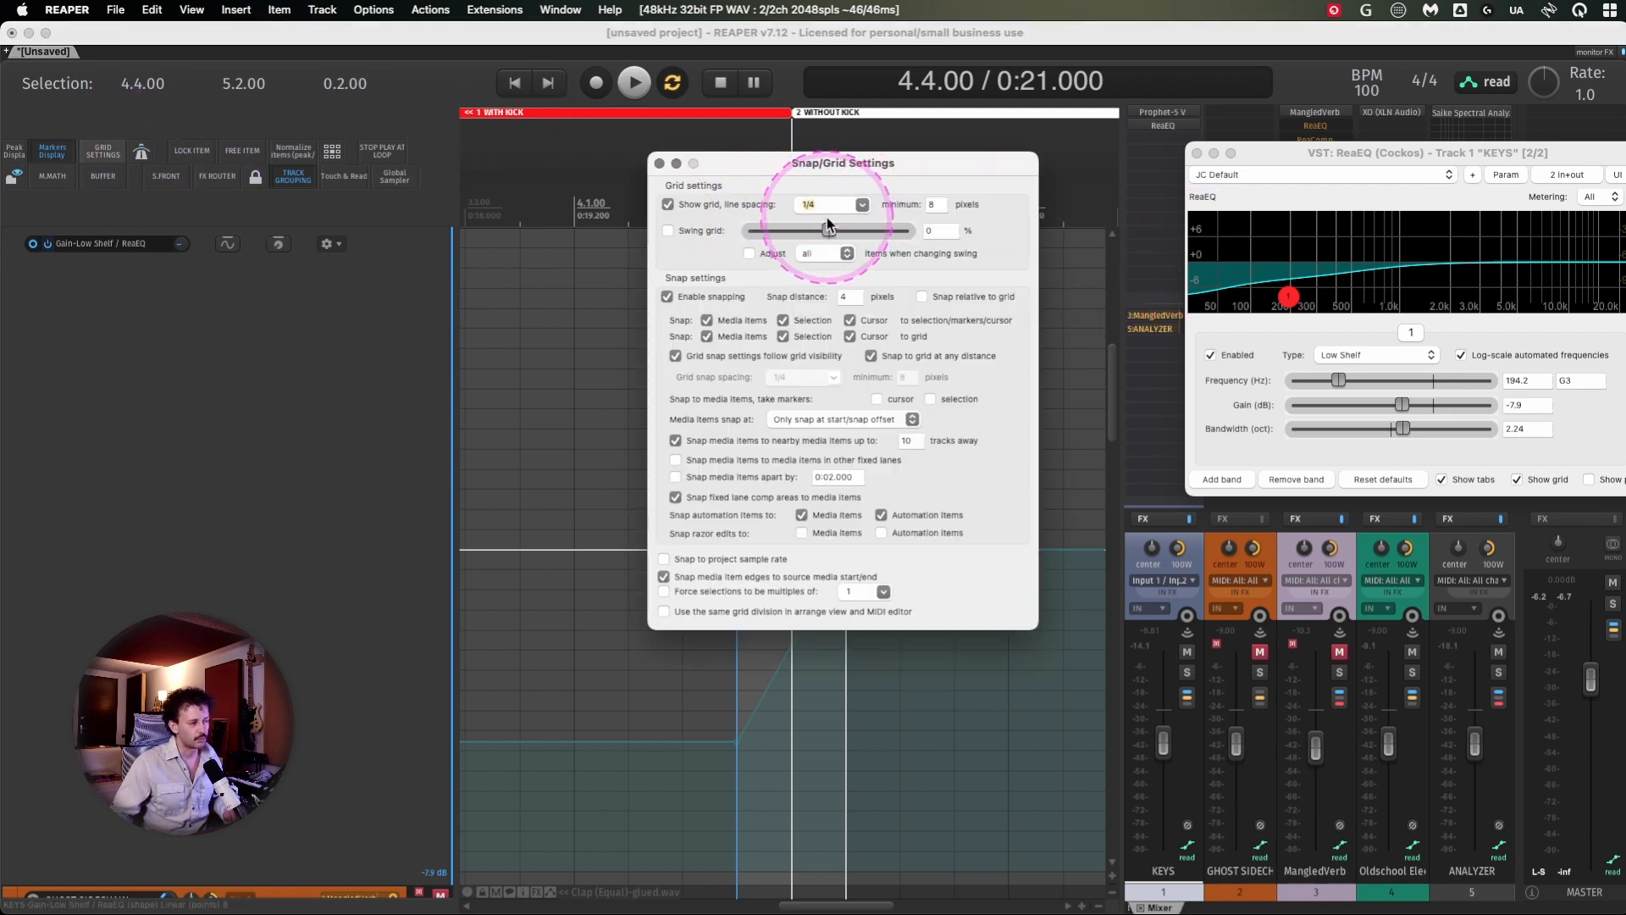
click(659, 164)
Make a razor area over the ramp from 4.4.00 to 5.2.00 and compress it into a shorter transition centred on 5.1.00
drag(738, 635, 847, 636)
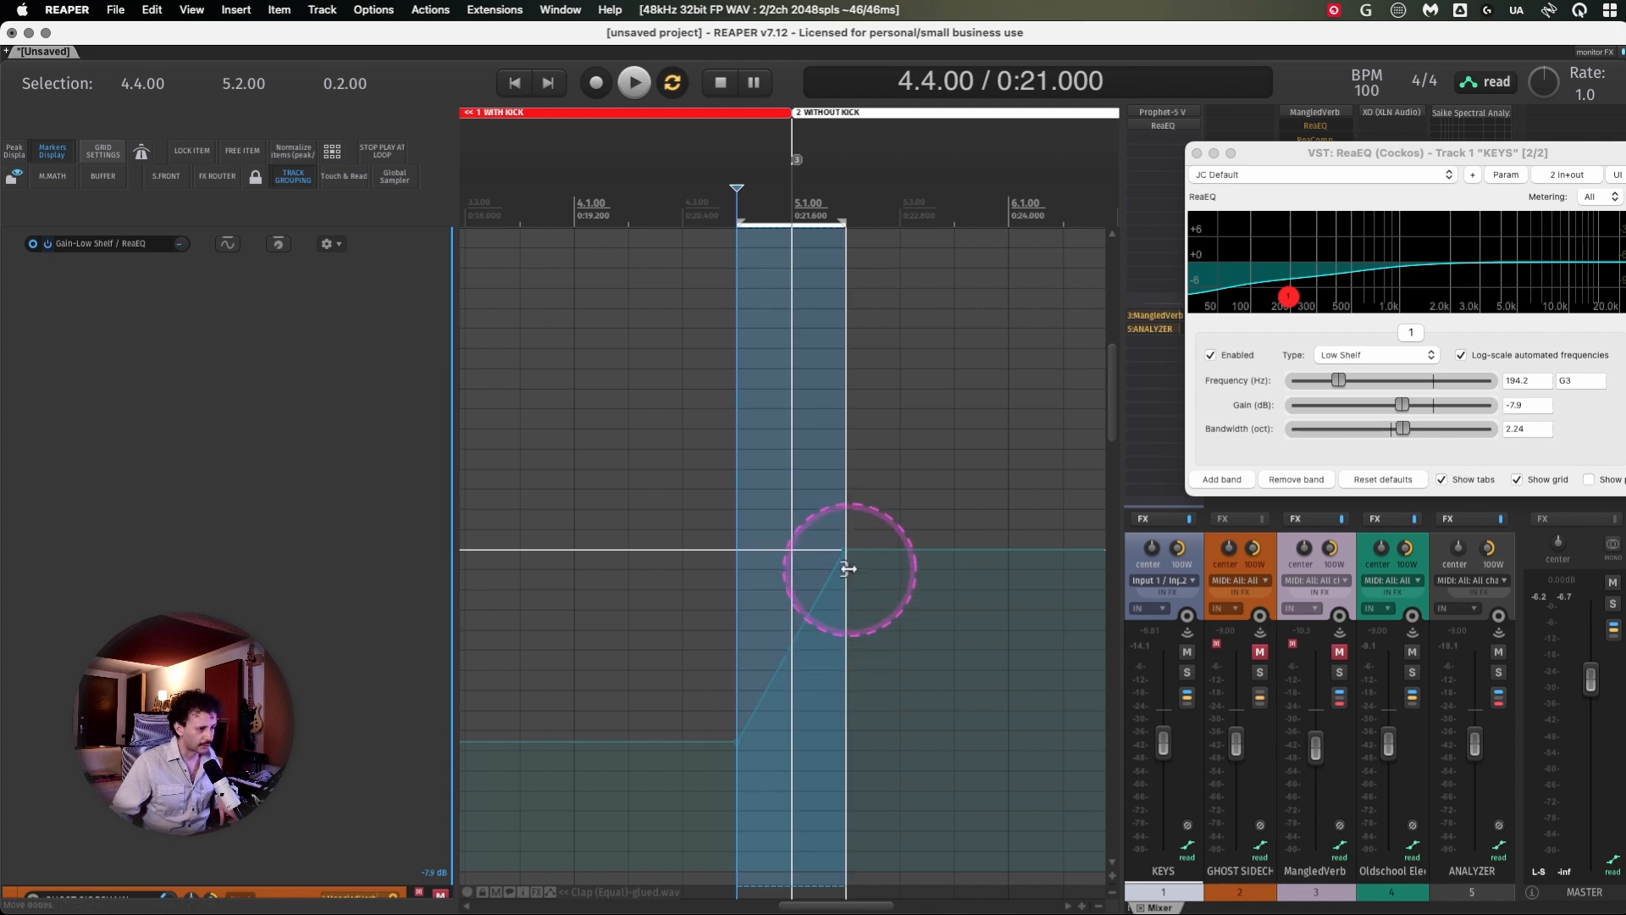
drag(848, 564, 793, 570)
click(712, 588)
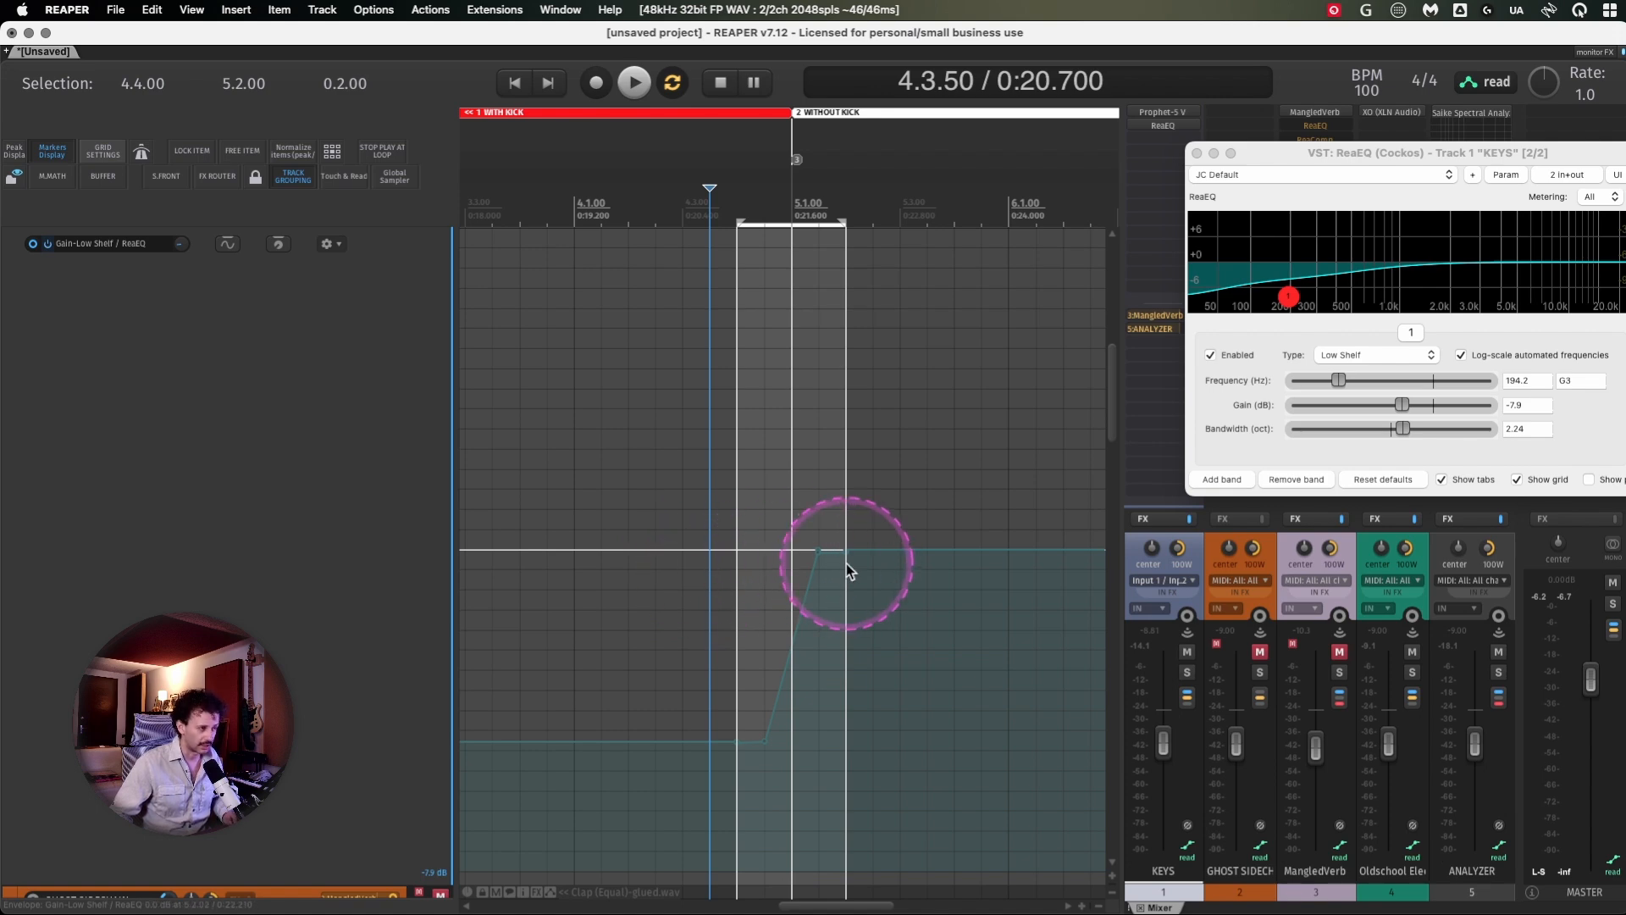
Play the project from 4.1.00 across the region change to hear the automated low-shelf transition
scroll(846, 563, down, 4)
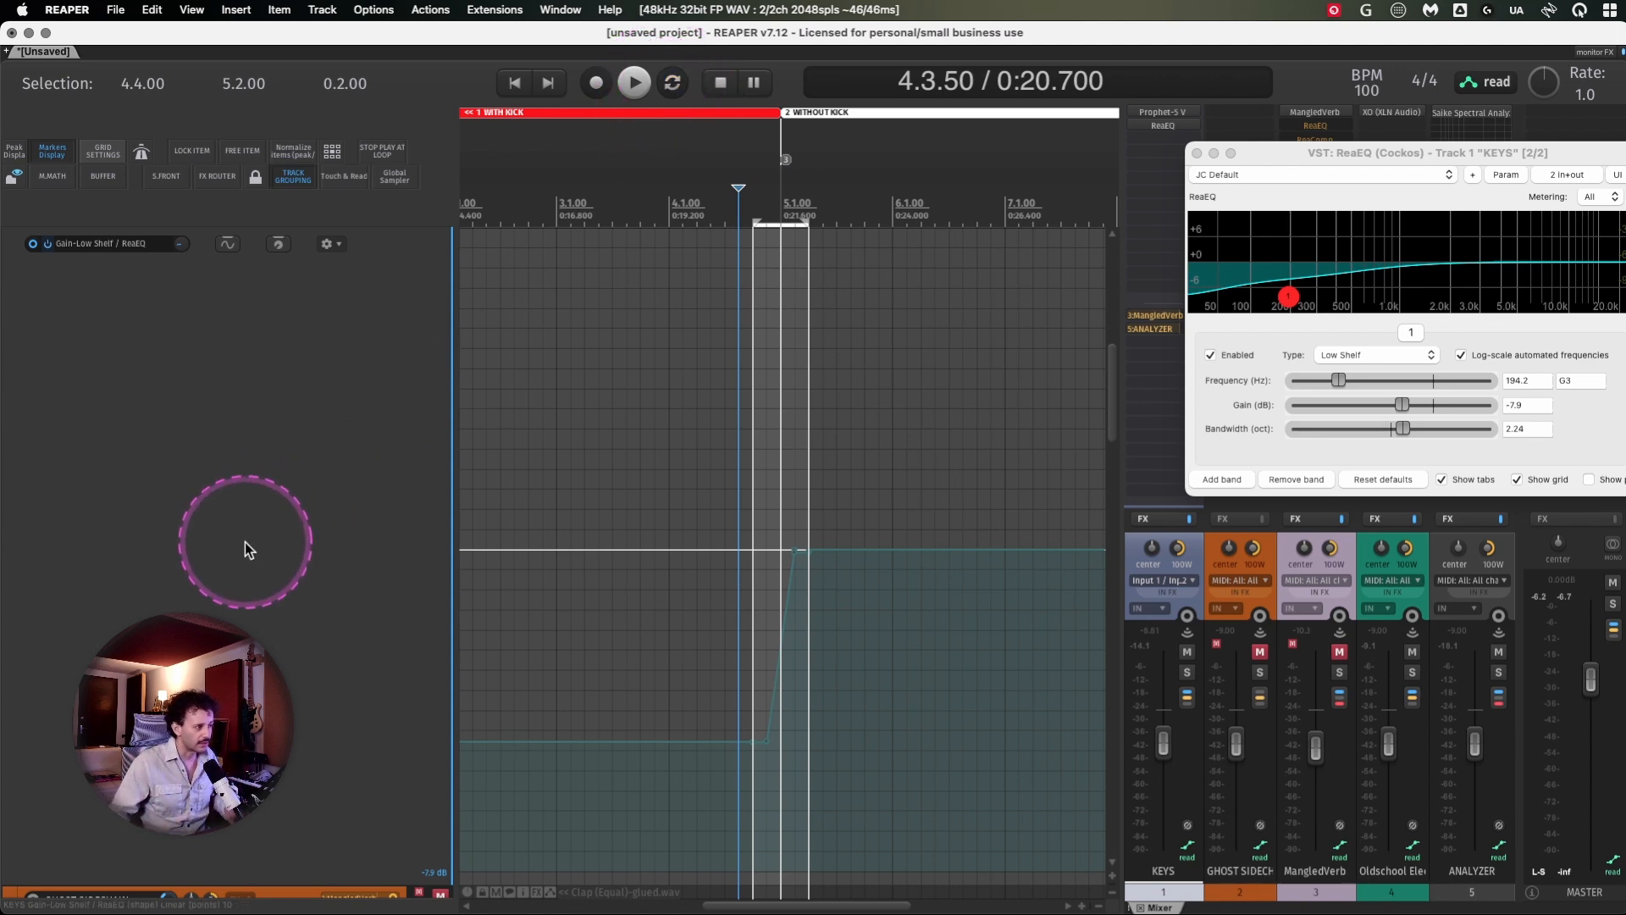
click(671, 210)
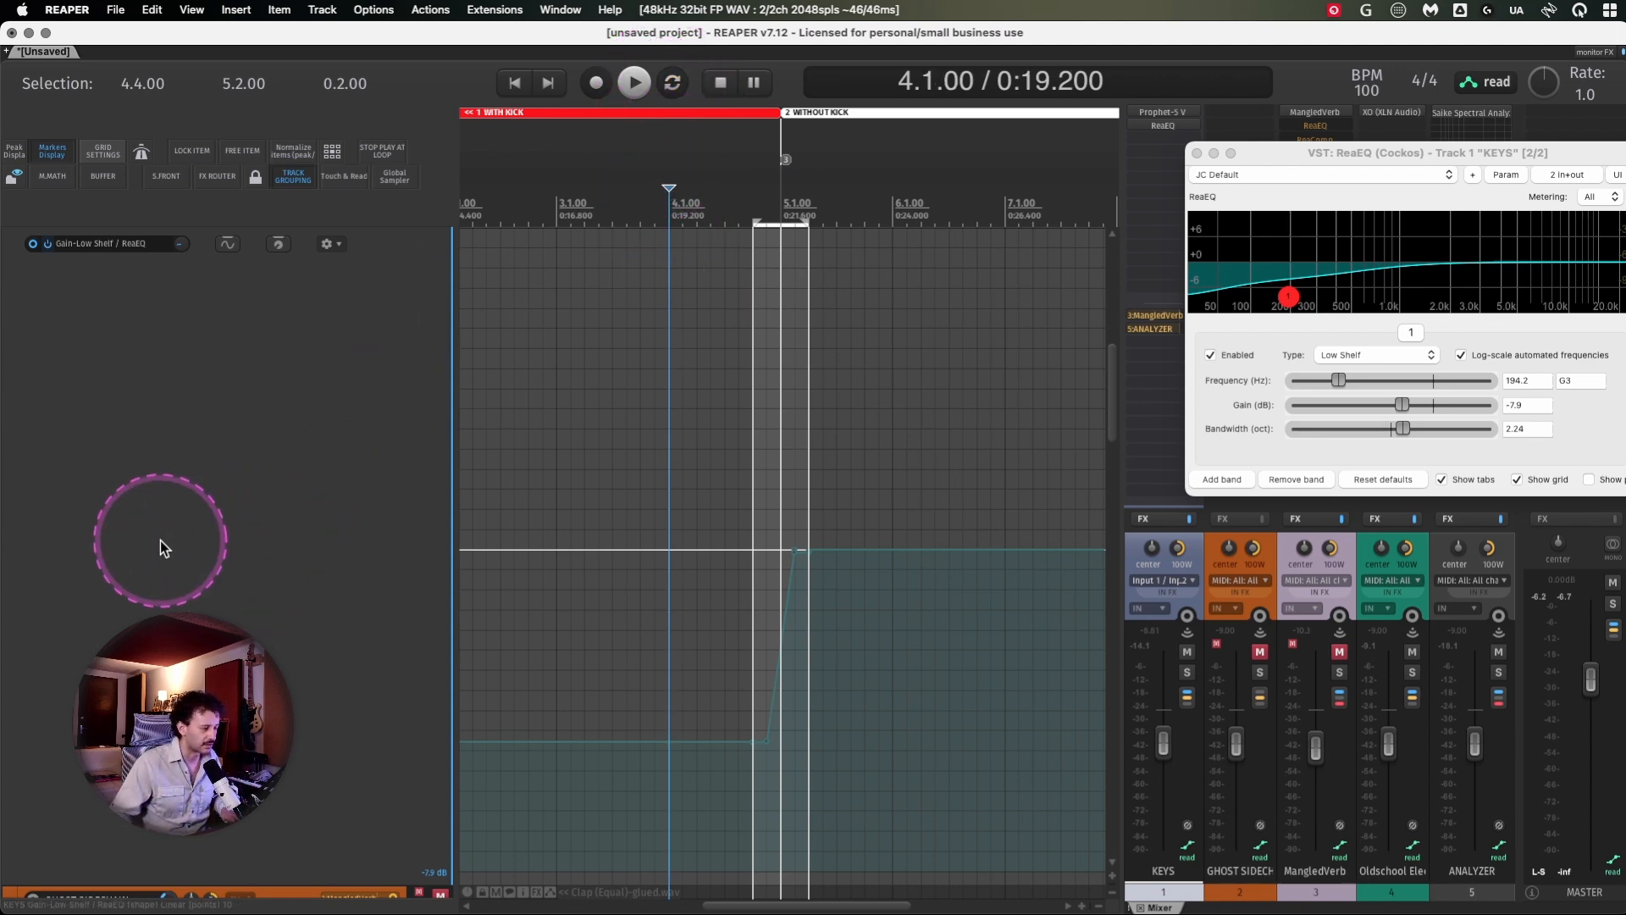
key(space)
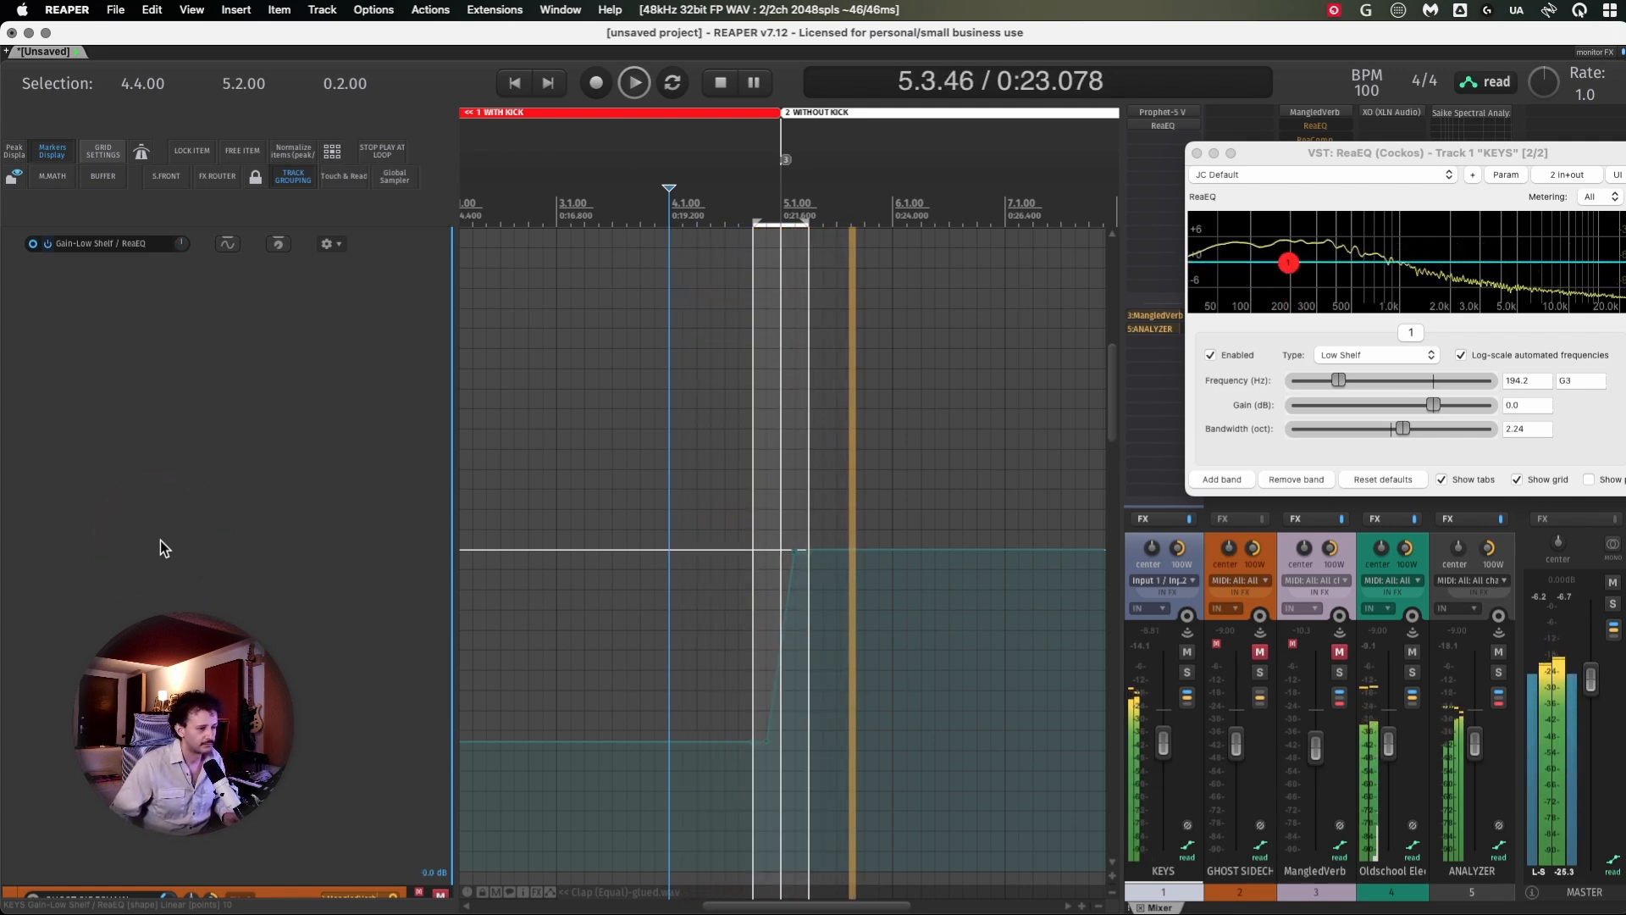
click(160, 541)
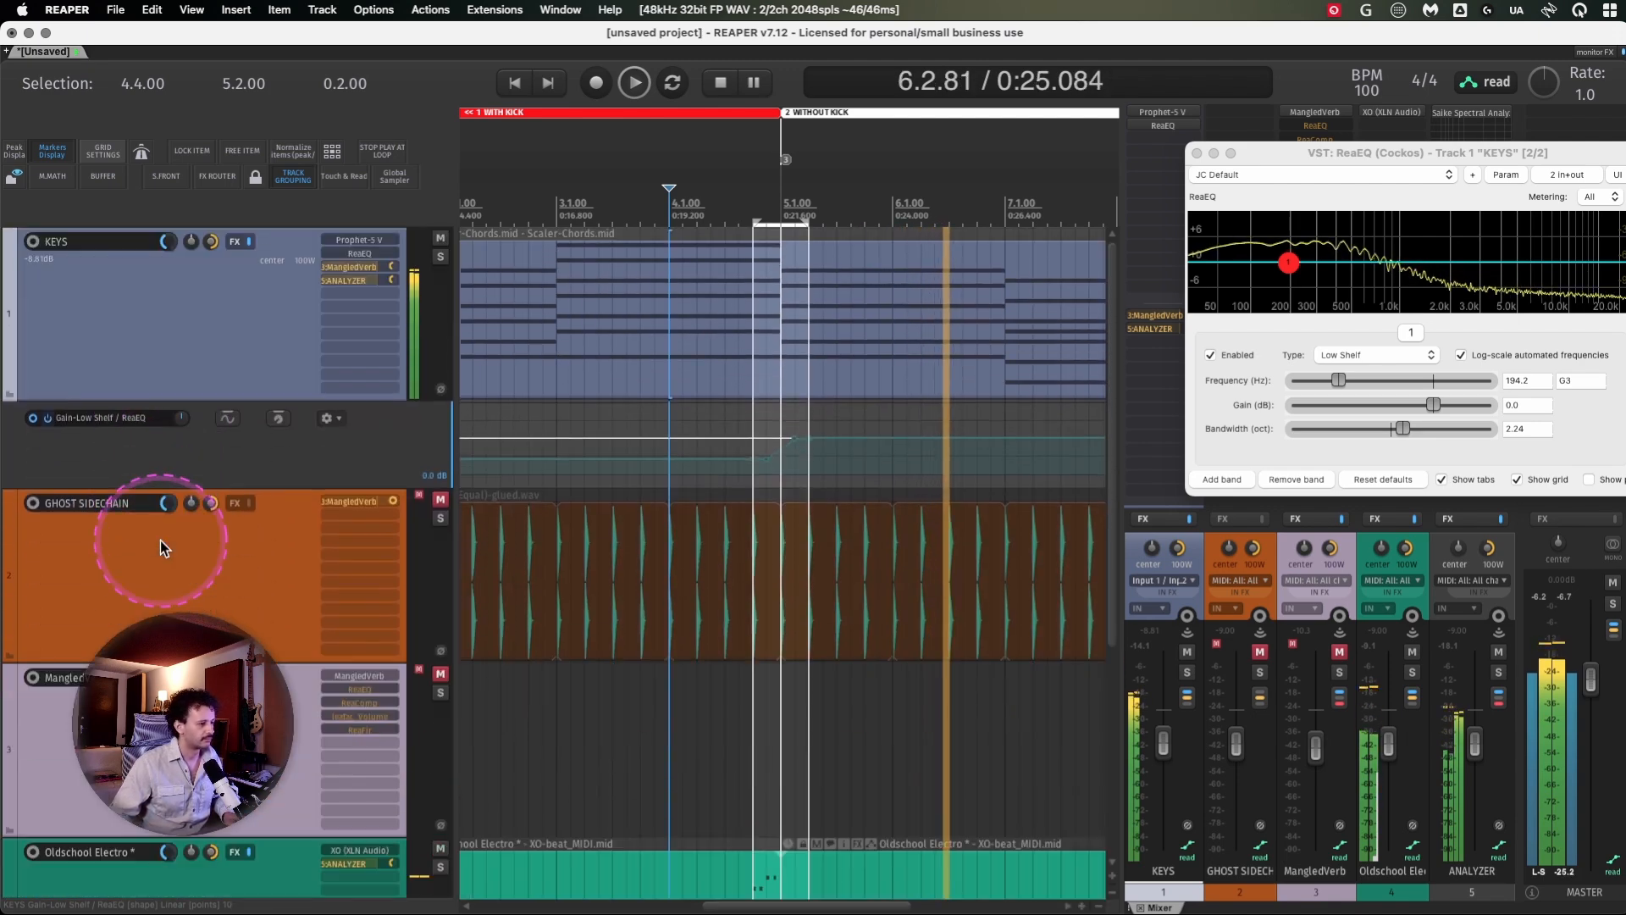
key(space)
Move the Oldschool Electro track to the top of the track list, directly above KEYS
click(657, 406)
scroll(663, 407, down, 4)
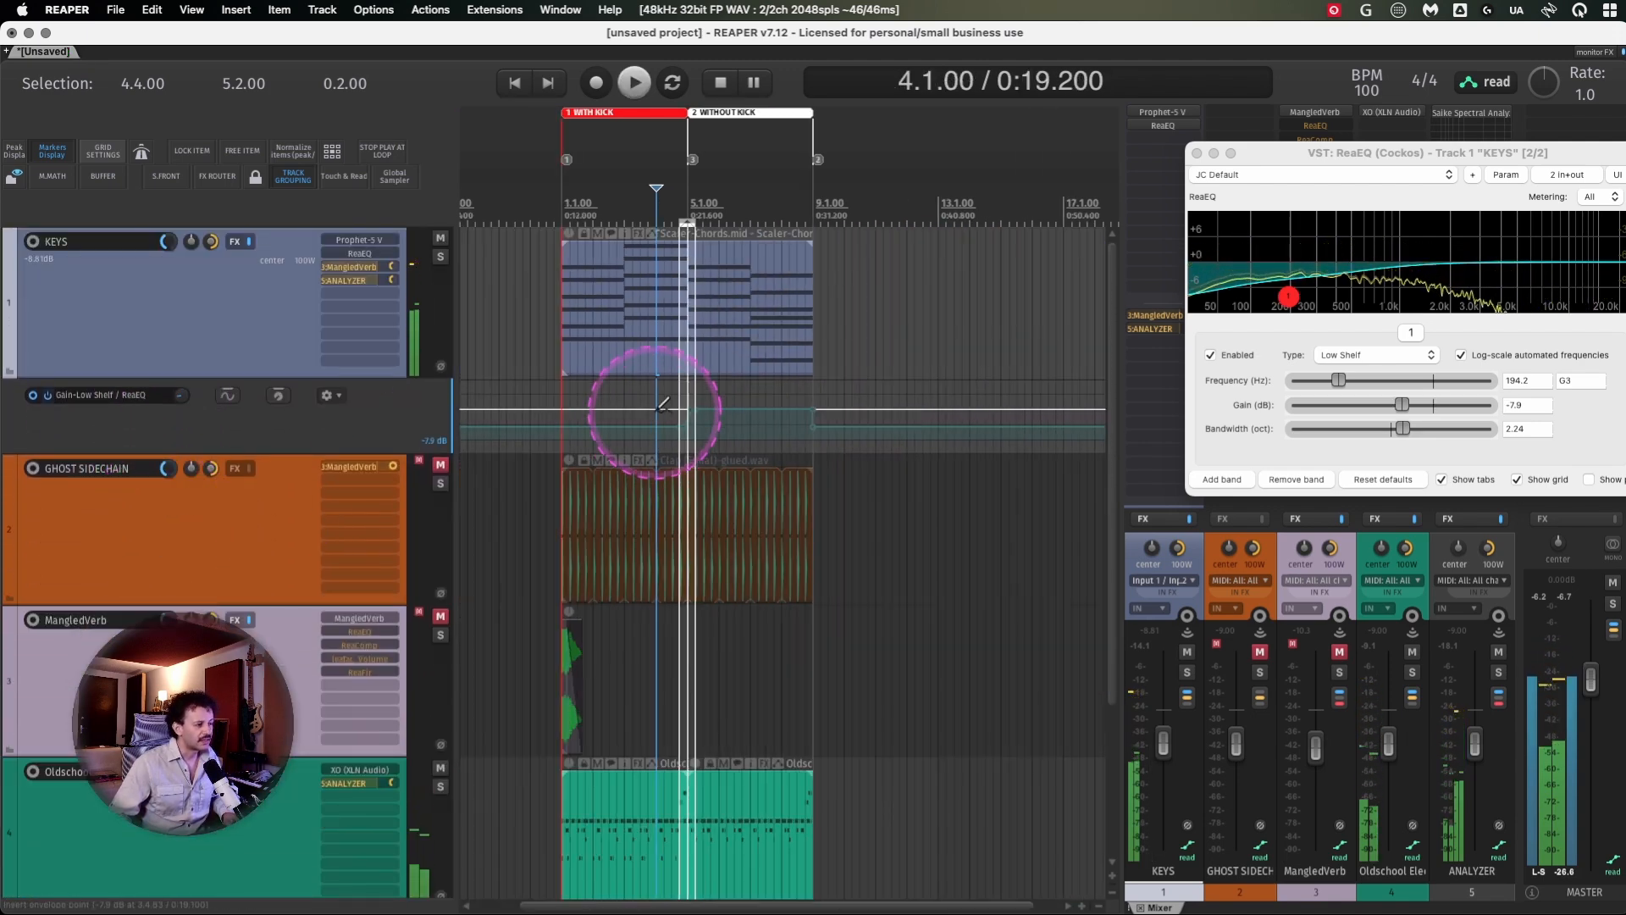
scroll(179, 558, down, 2)
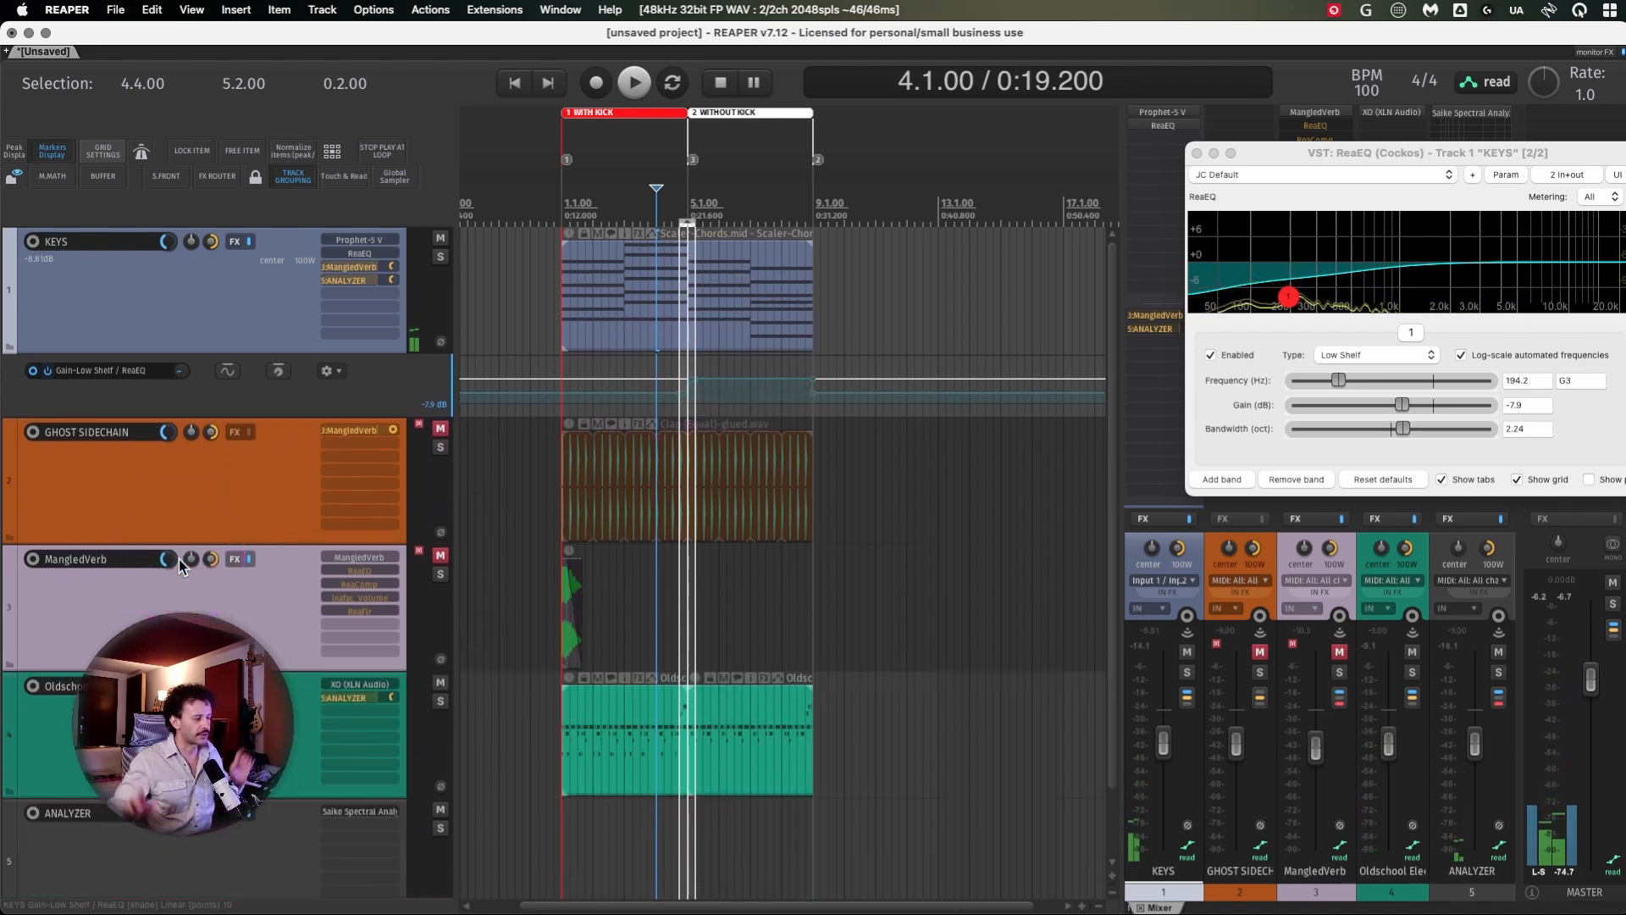
drag(166, 720, 110, 215)
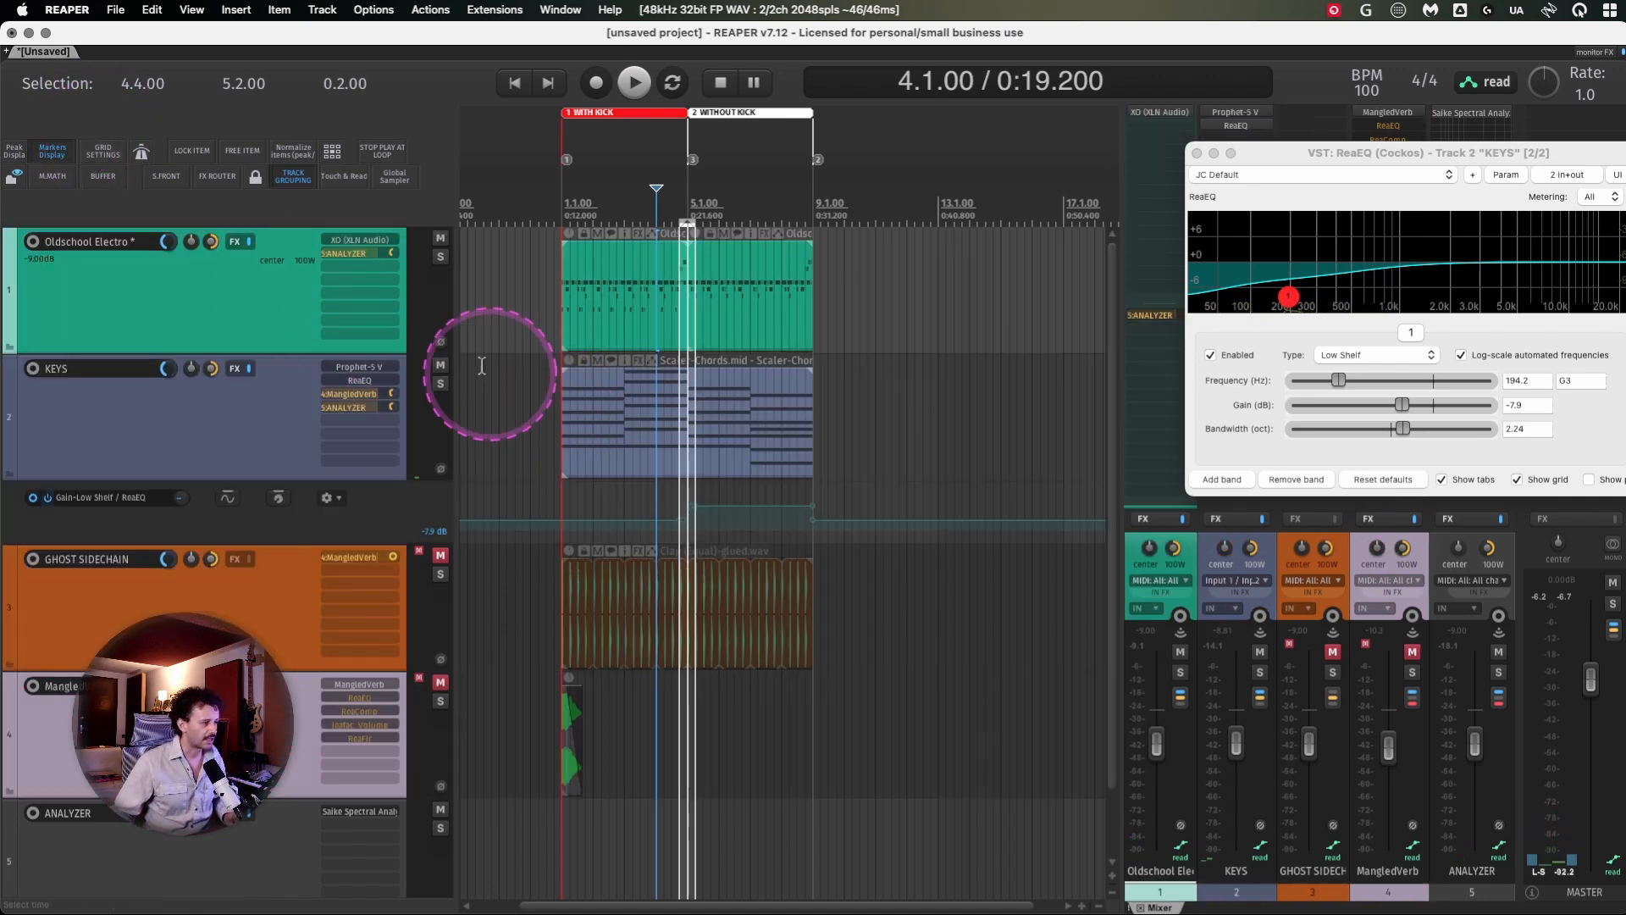
Select the time range 3.1.00 to 7.1.00 and play it to hear both kick regions
drag(516, 296, 850, 521)
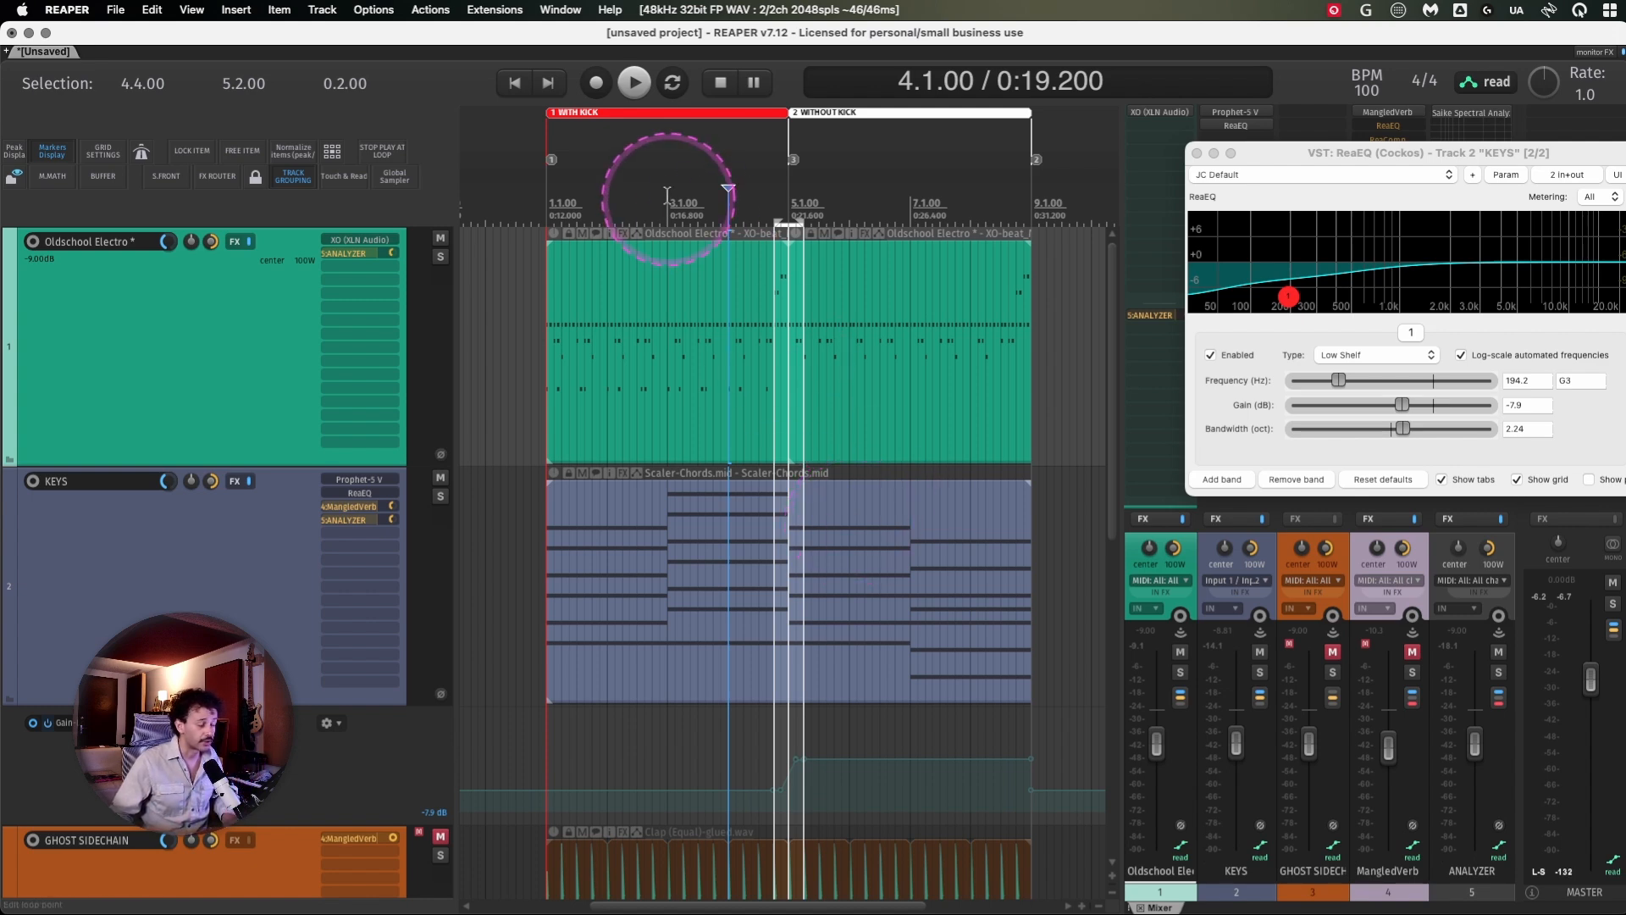
drag(668, 195, 910, 206)
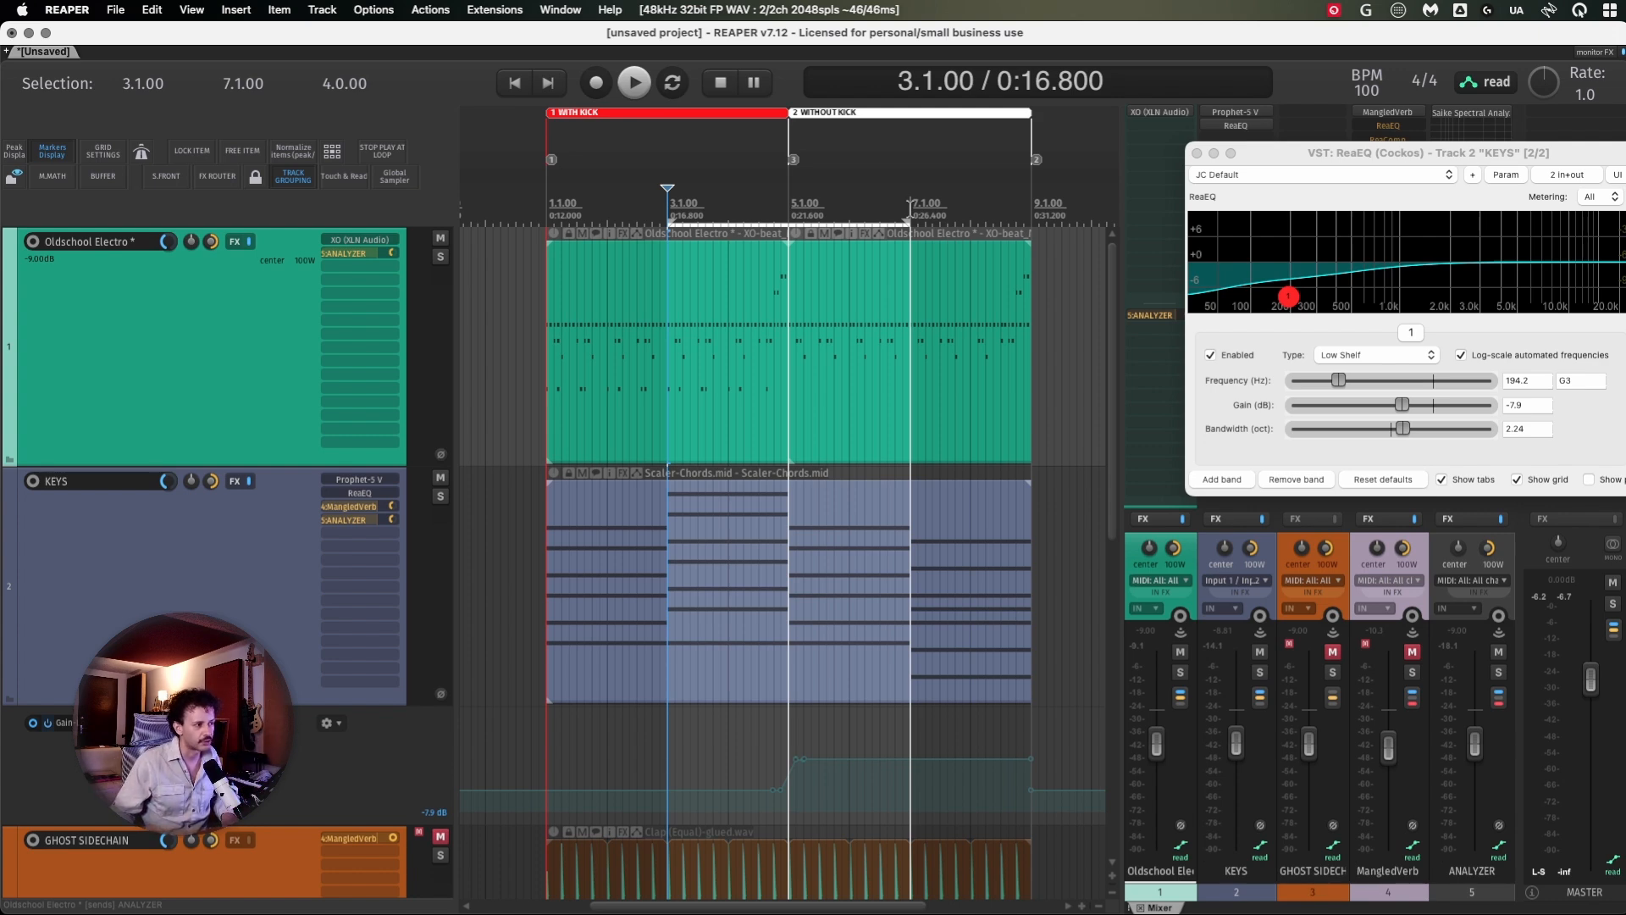
key(space)
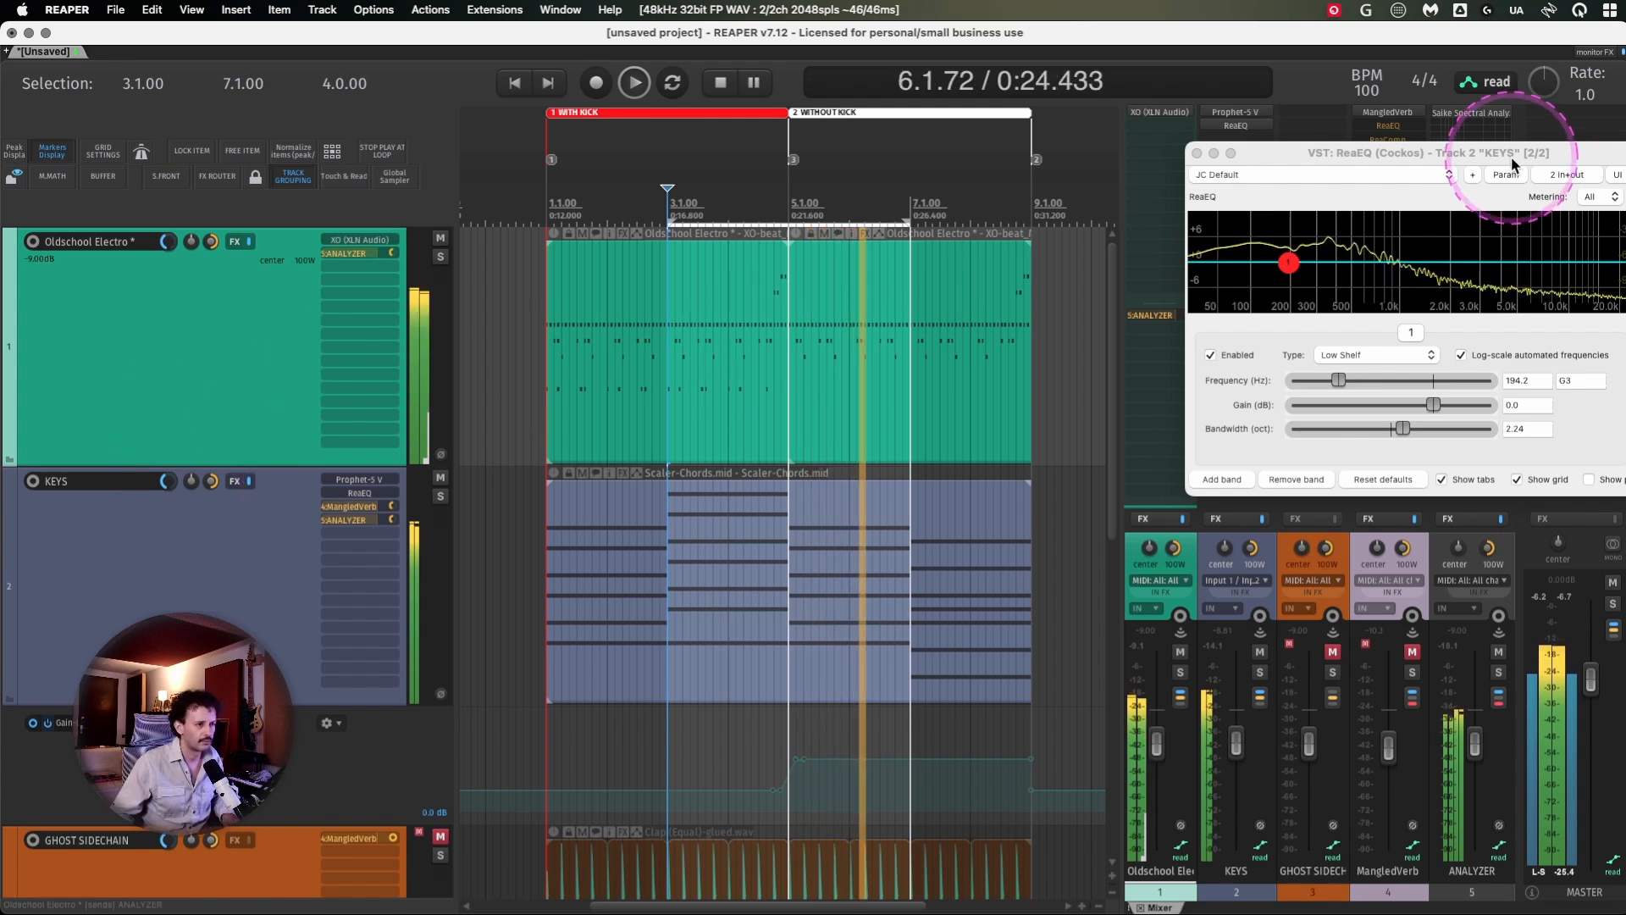
Open the Saike Spectral Analyzer on the ANALYZER track, solo the Oldschool Electro track and enlarge the analyzer window
click(1467, 119)
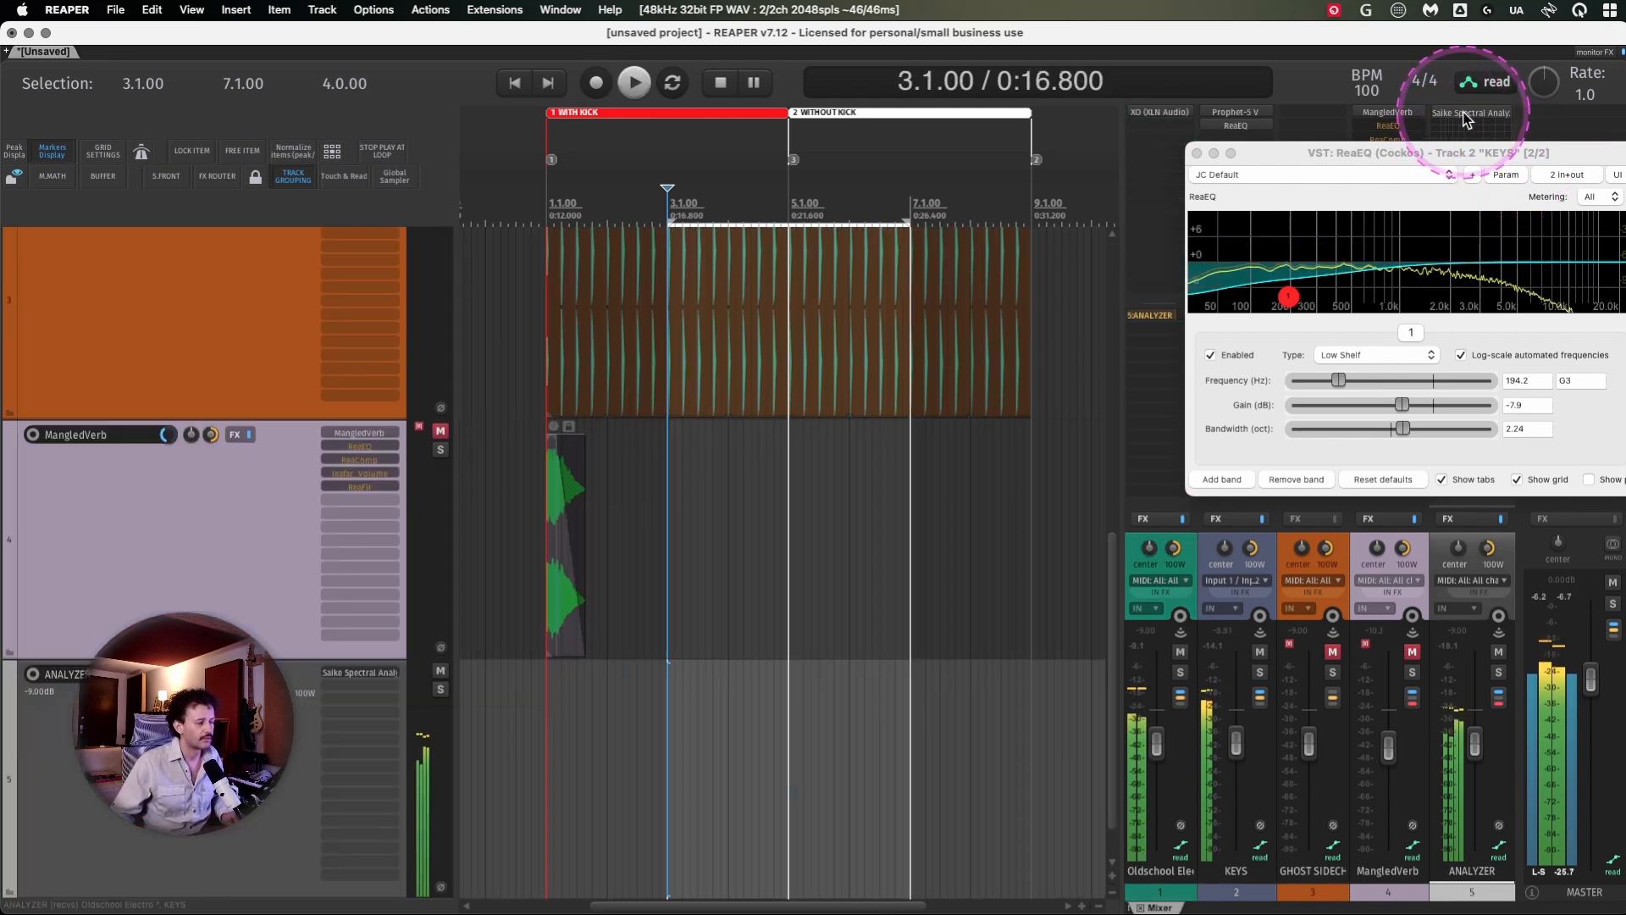
scroll(186, 433, up, 10)
click(201, 387)
key(F6)
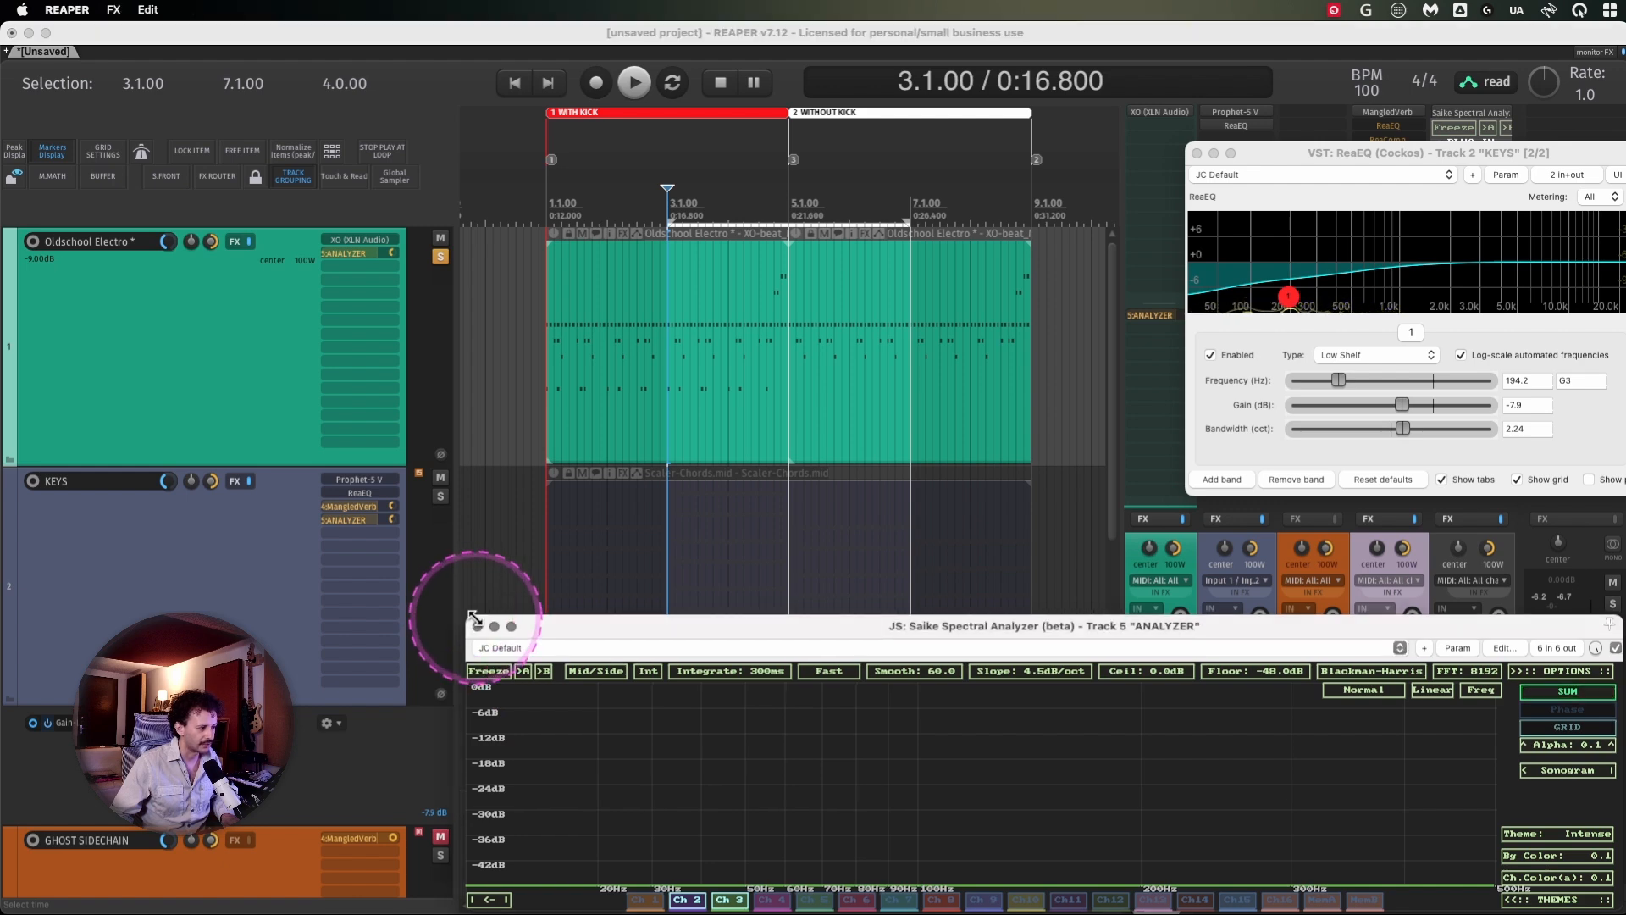
drag(466, 606, 451, 512)
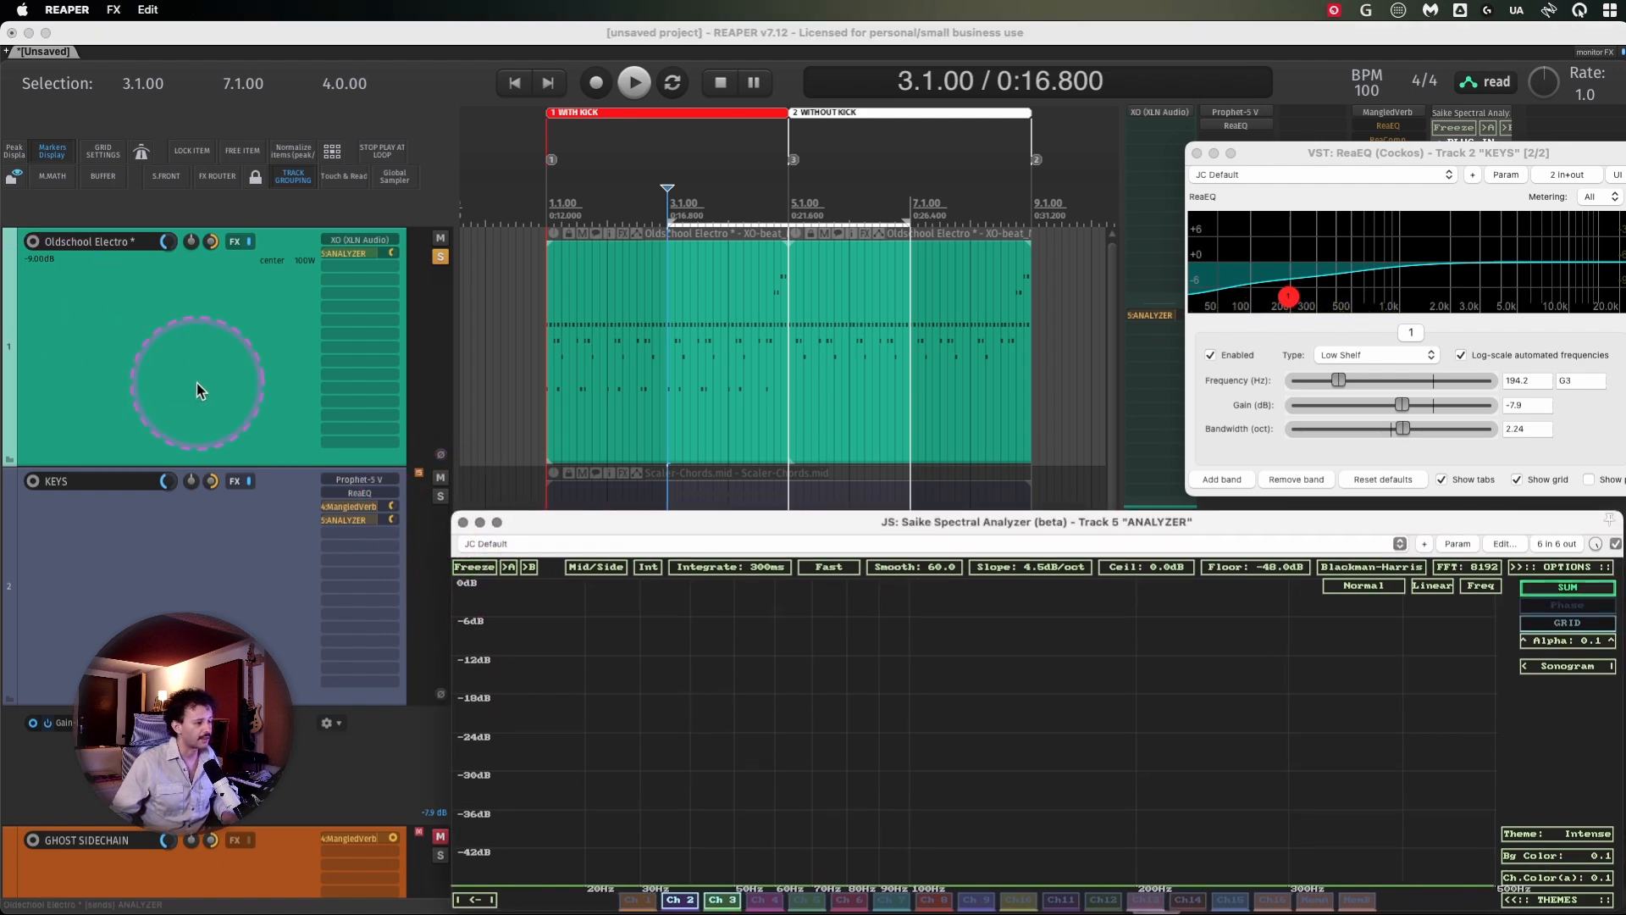
Play the soloed Oldschool Electro track, then solo KEYS instead and examine its low end in the analyzer across both regions
key(space)
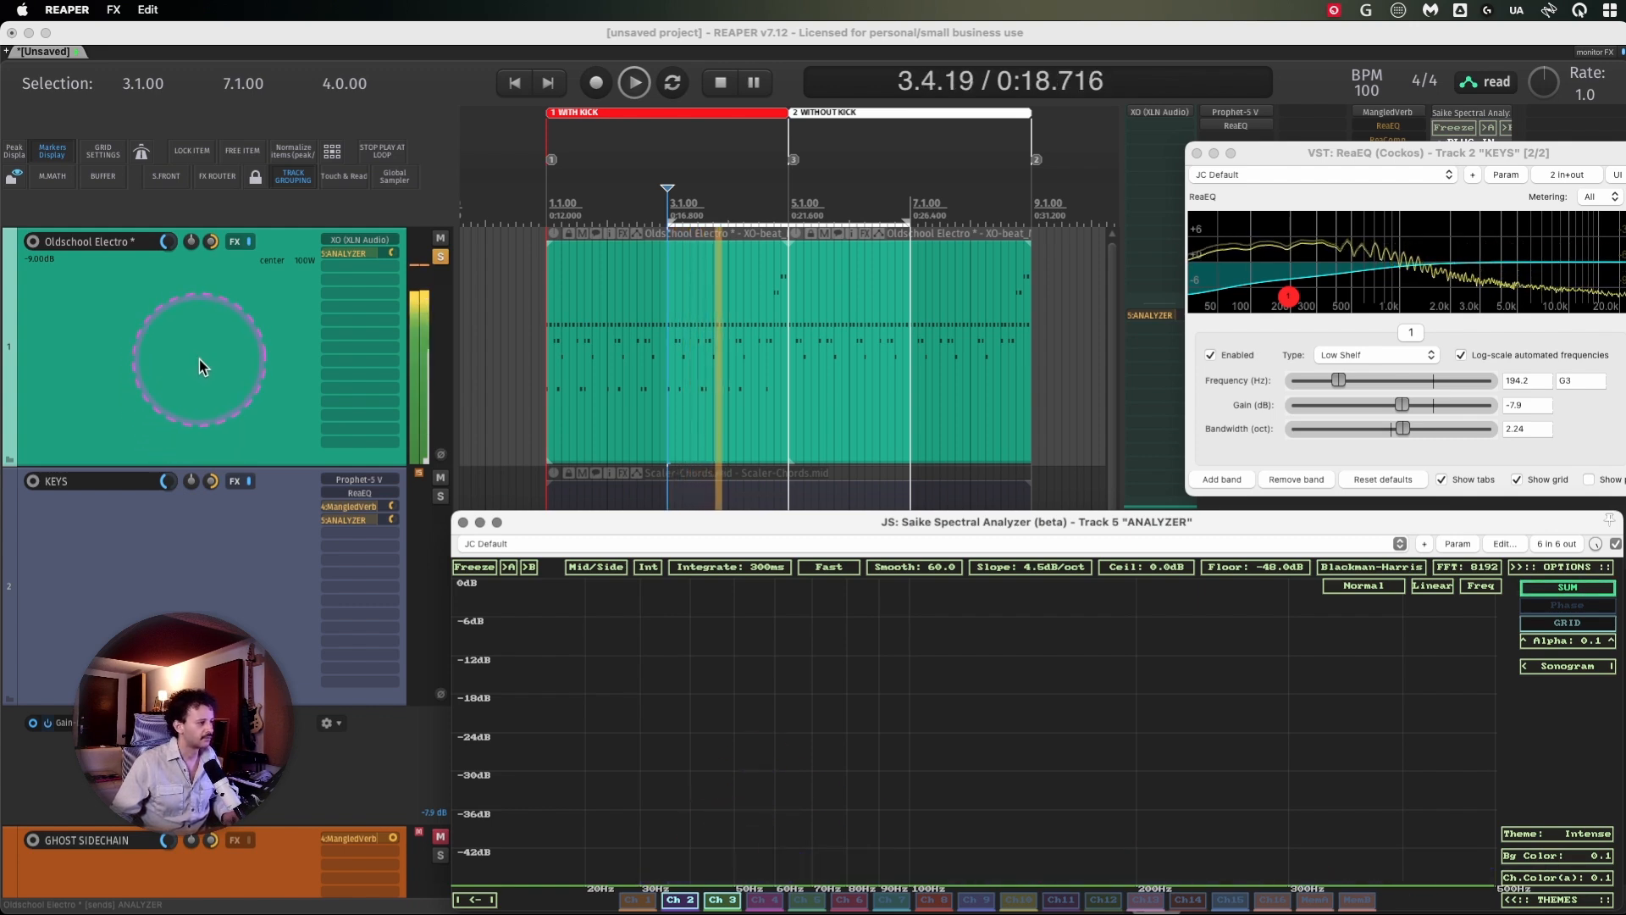
key(space)
click(162, 598)
key(space)
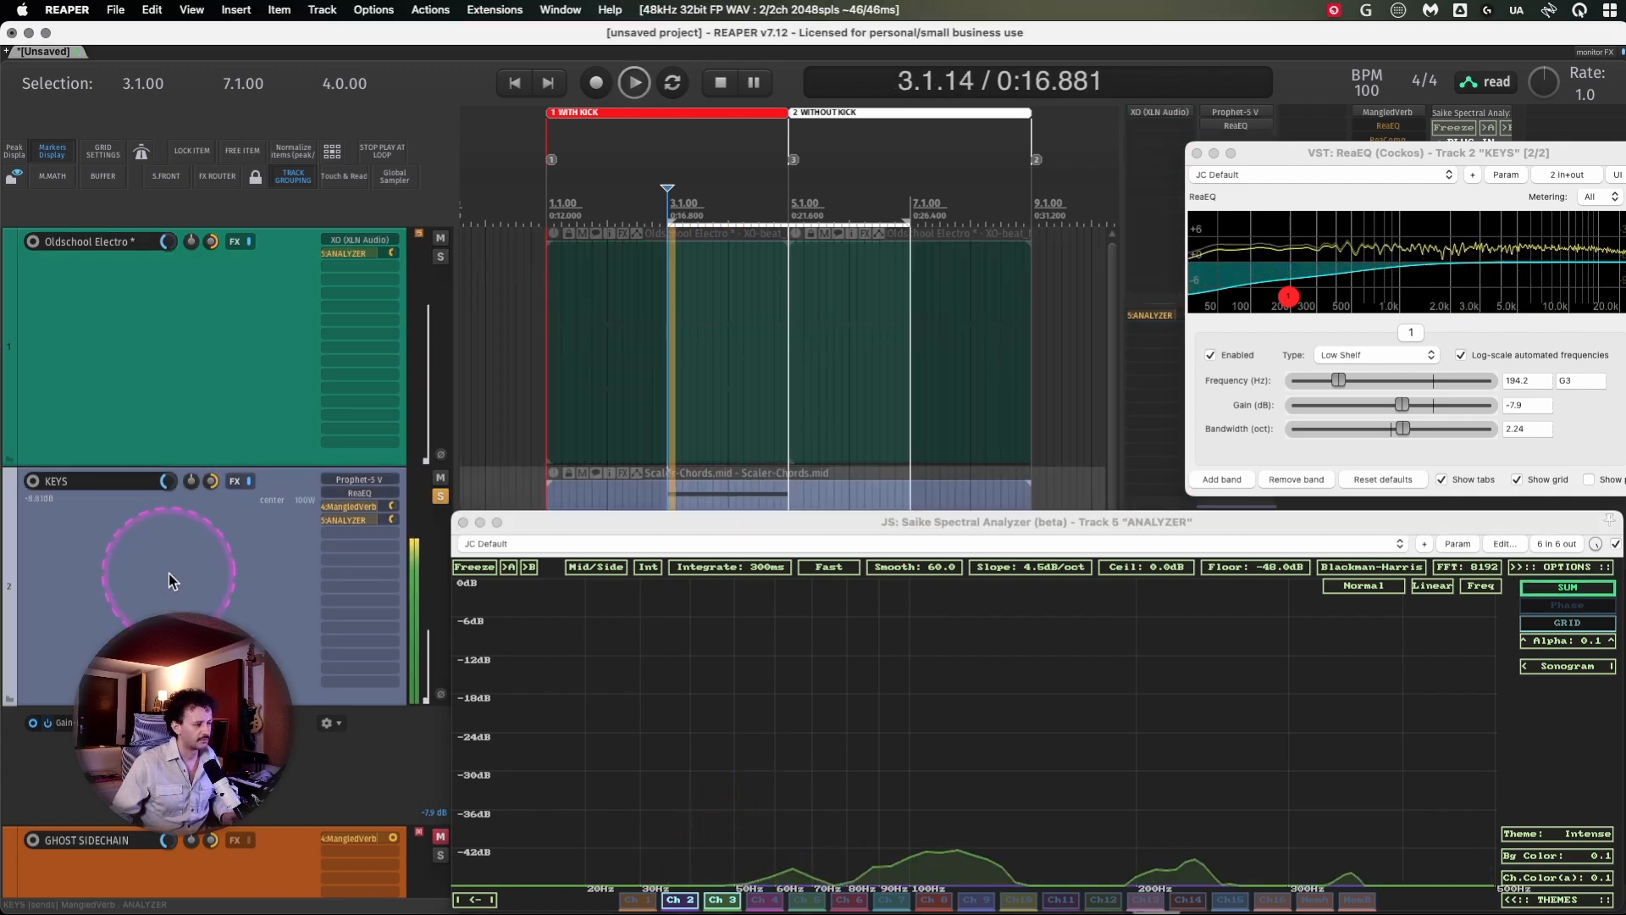
scroll(170, 572, down, 3)
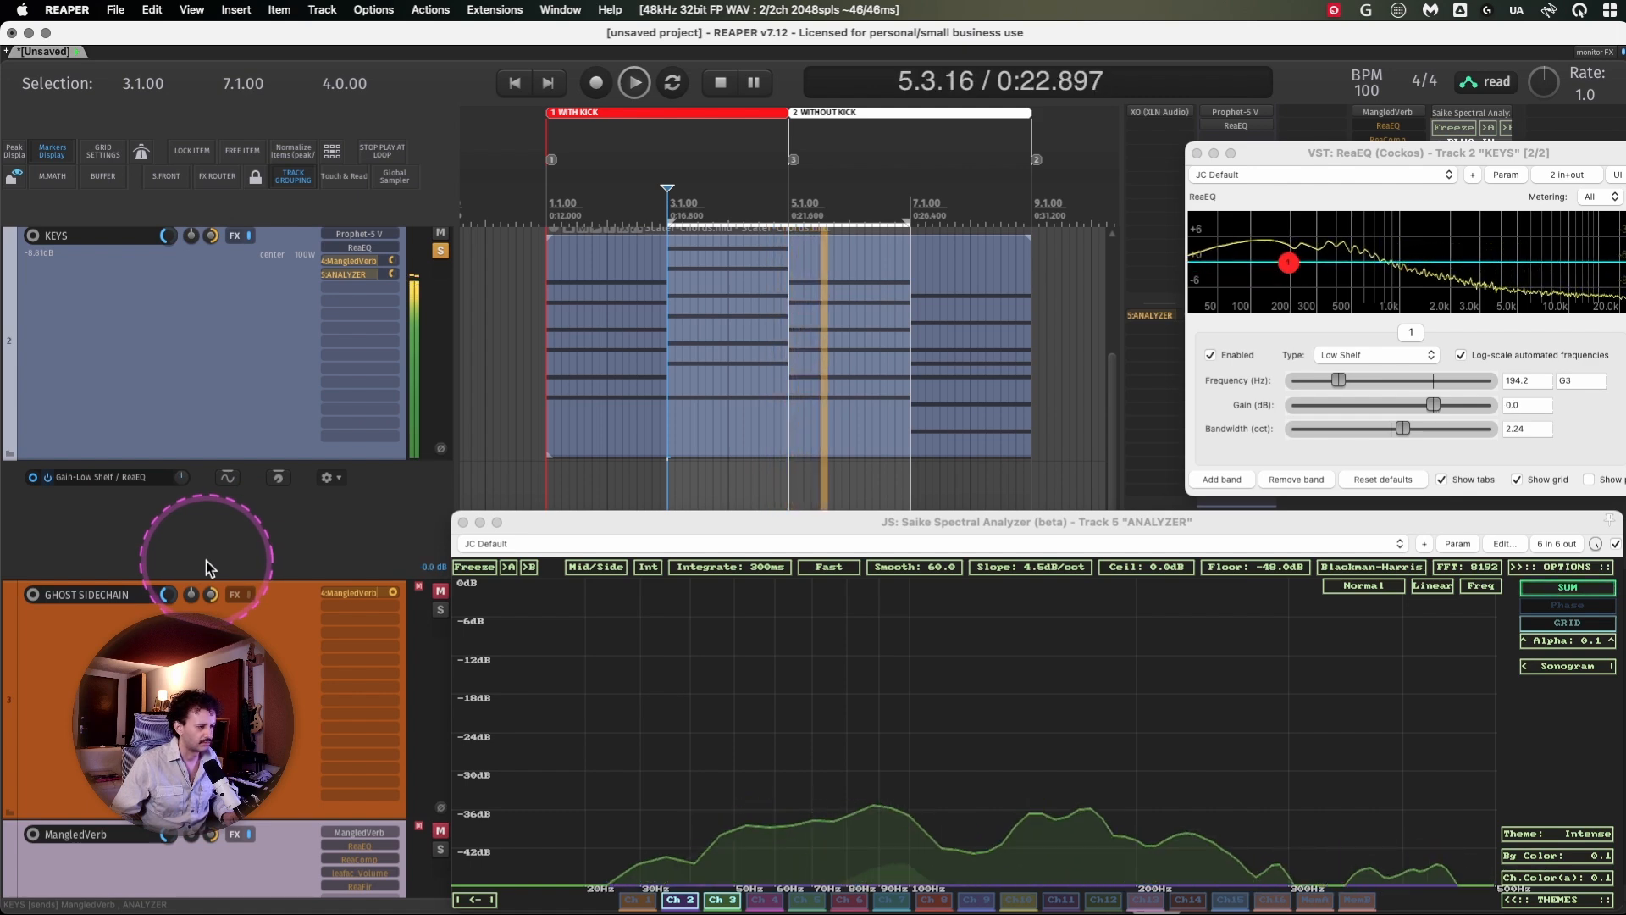
key(space)
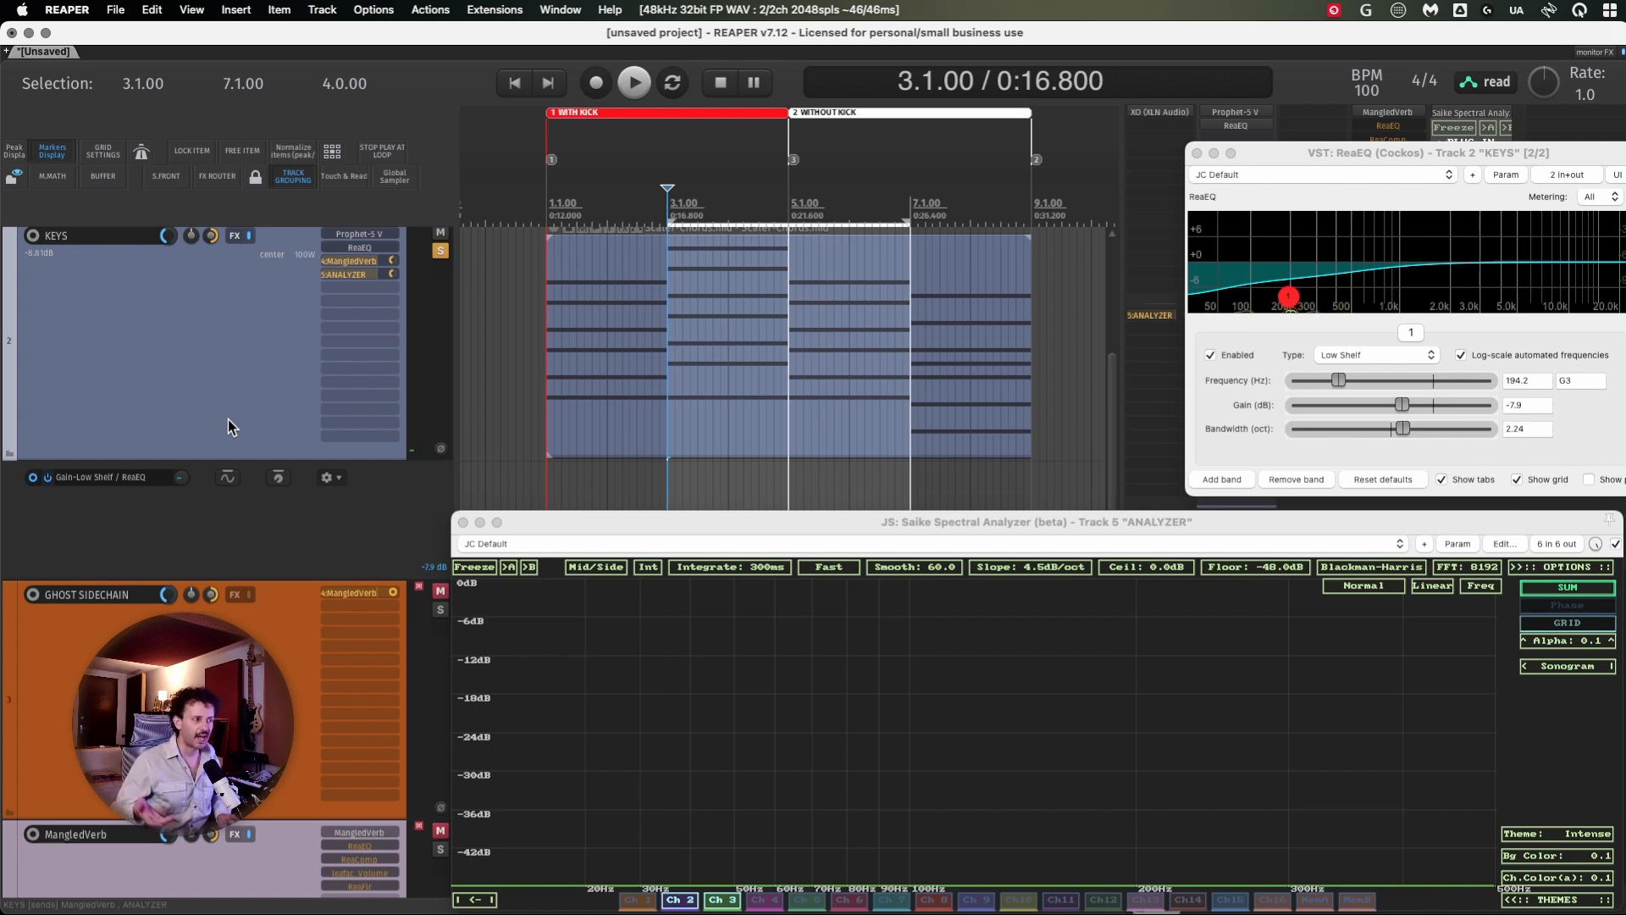
Unsolo the KEYS track and close the Saike Spectral Analyzer window
click(227, 419)
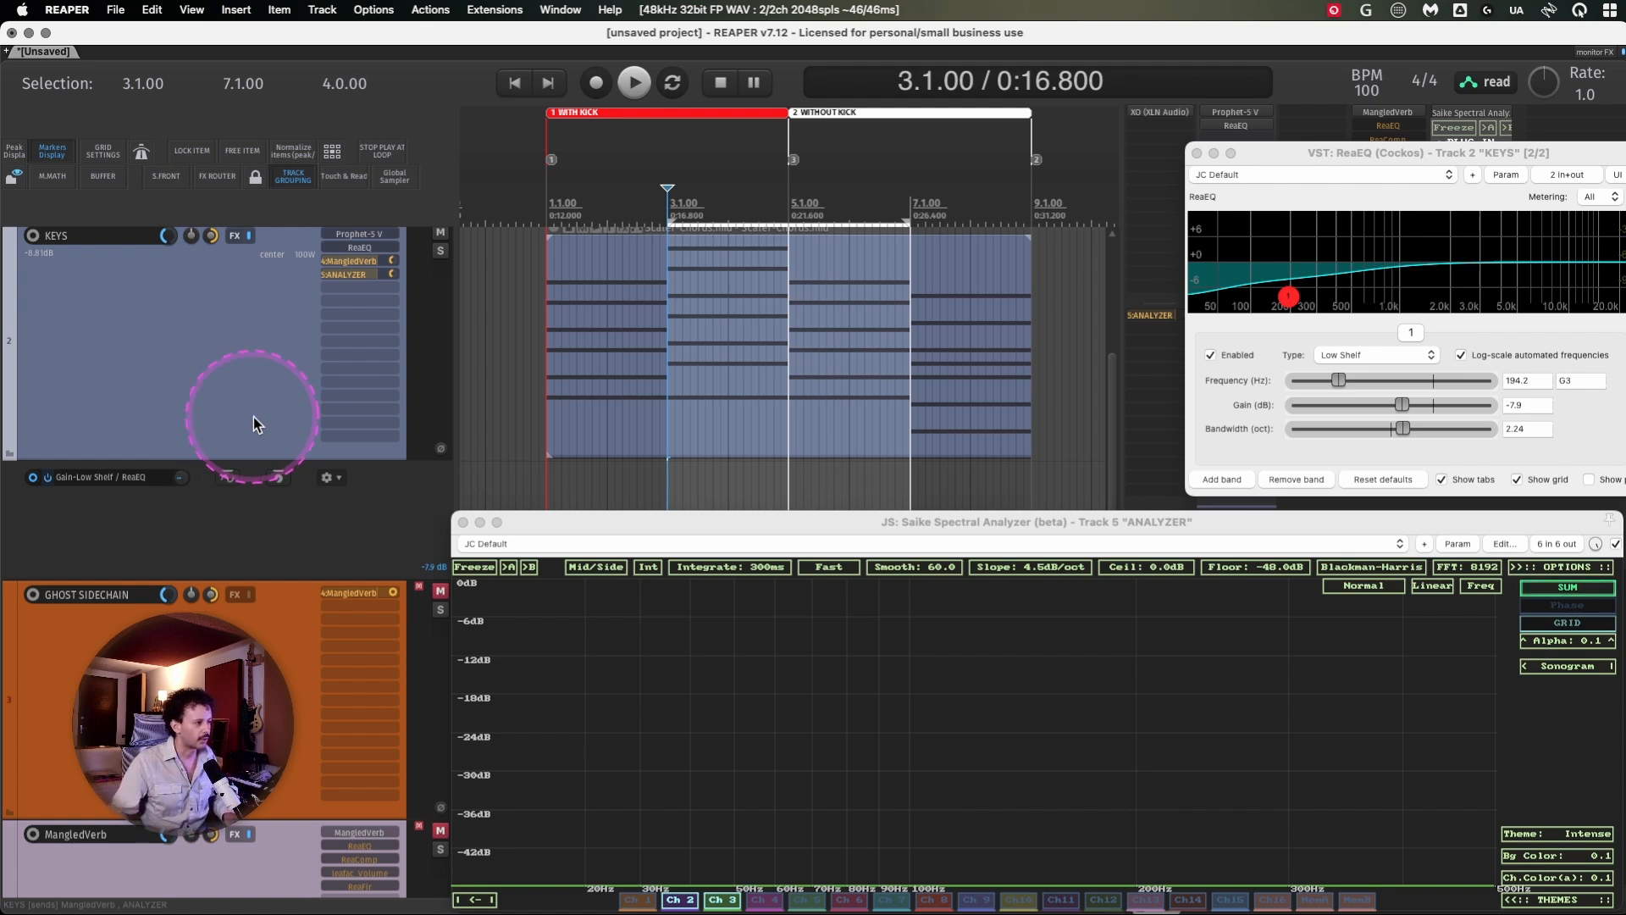
click(462, 522)
scroll(226, 440, down, 3)
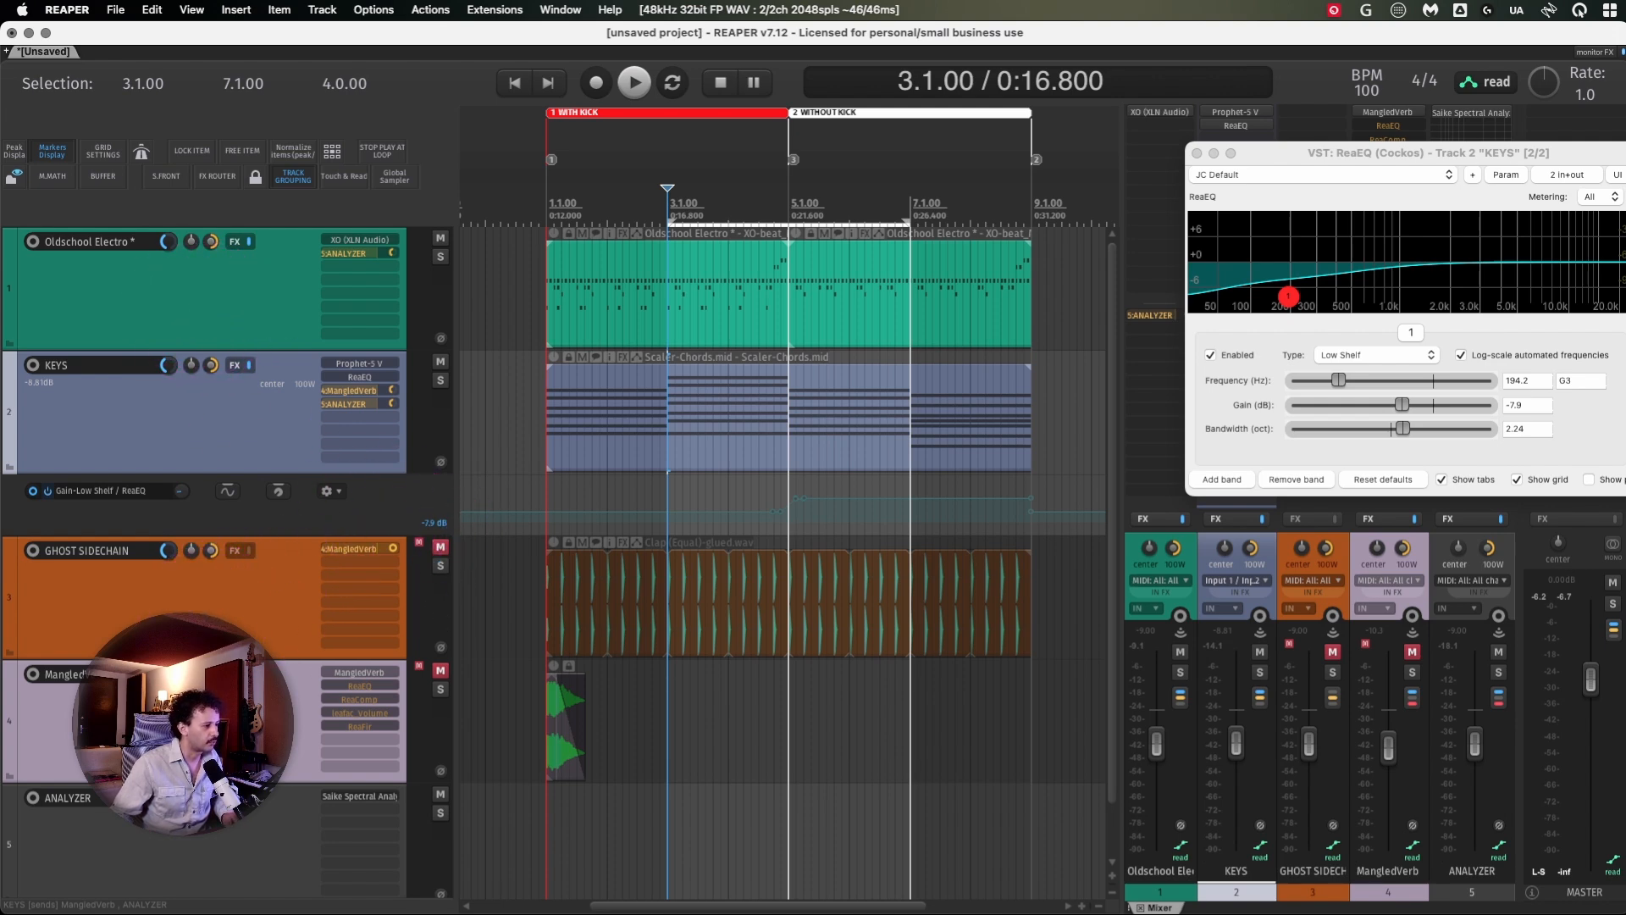
Solo the MangledVerb track and listen to the reverb from 1.1.00 with its MangledVerb plug-in window open
click(183, 720)
click(441, 688)
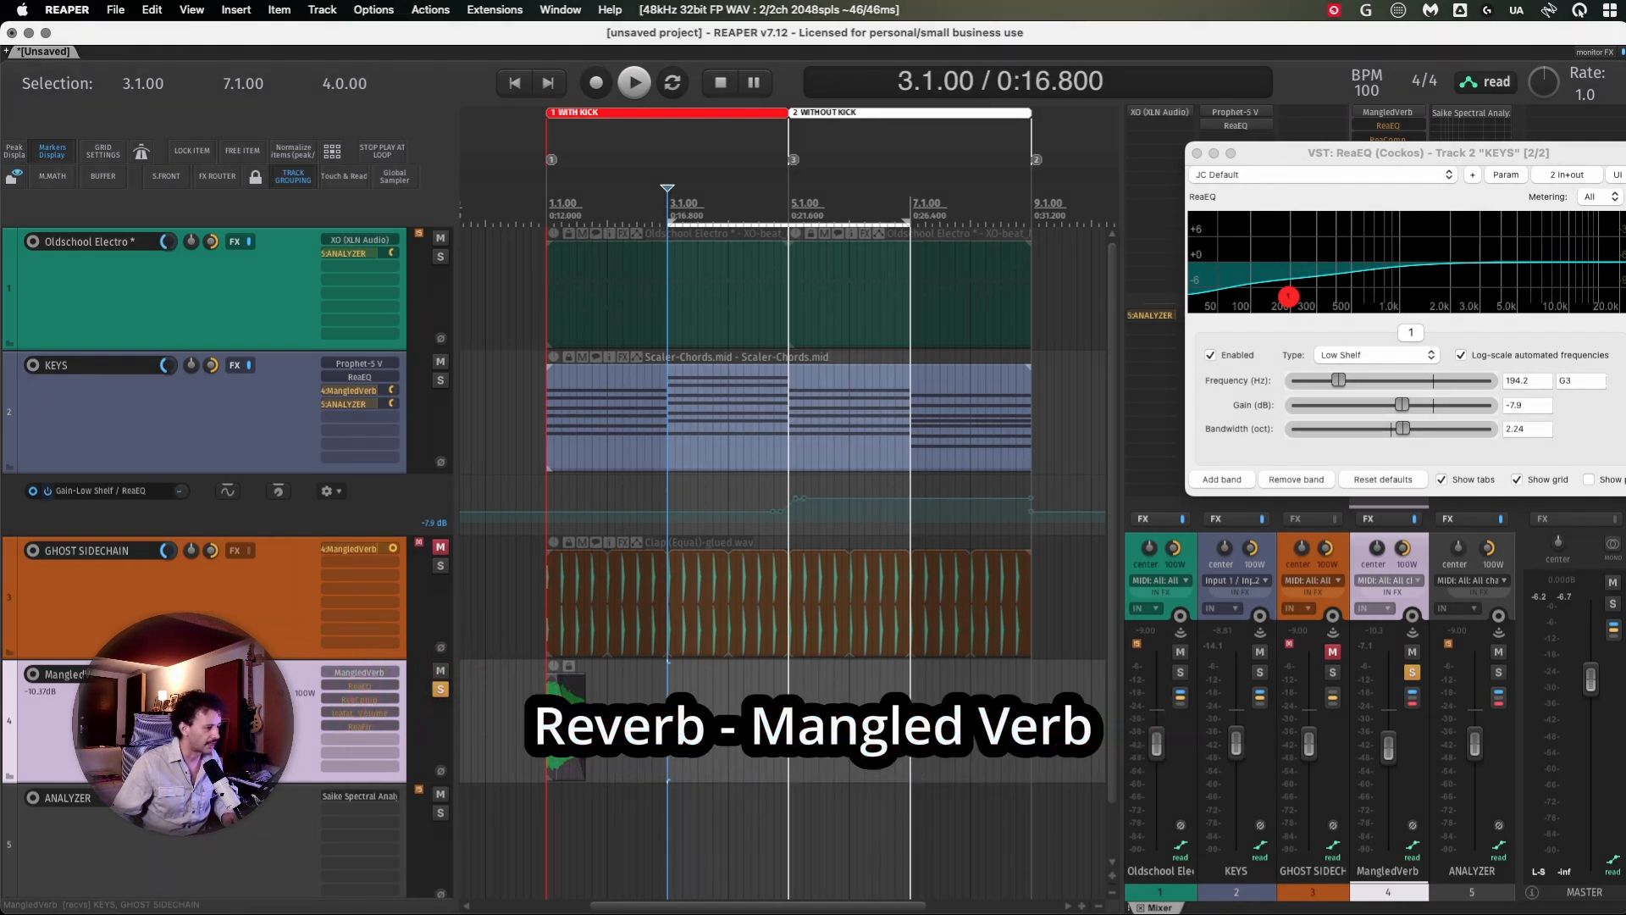
click(359, 672)
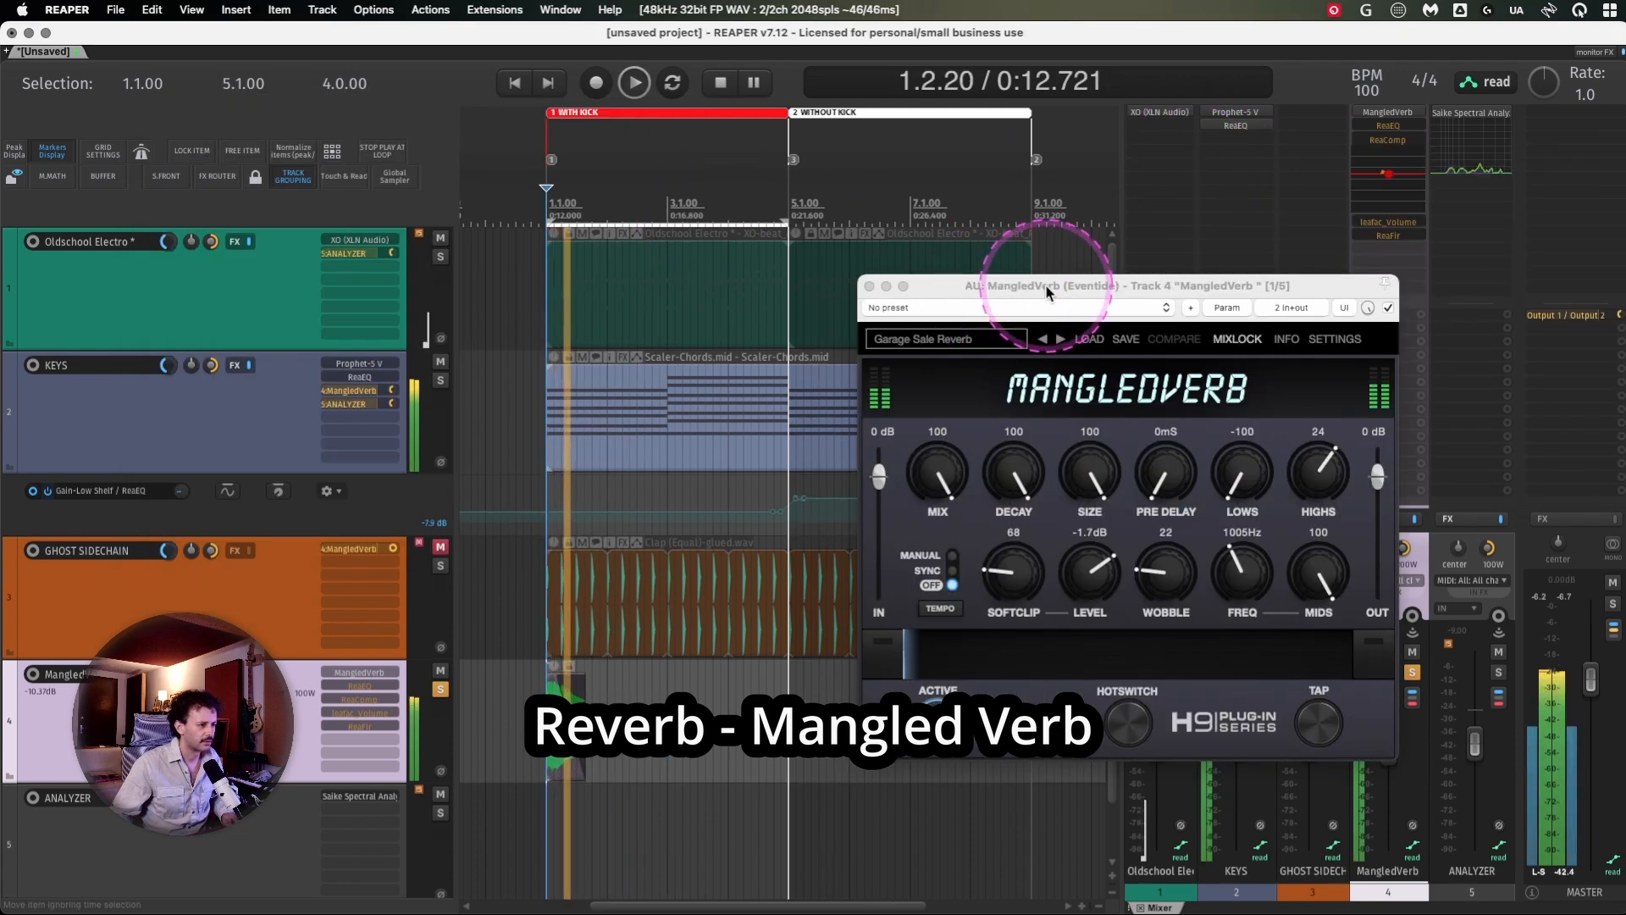
drag(1045, 283, 733, 269)
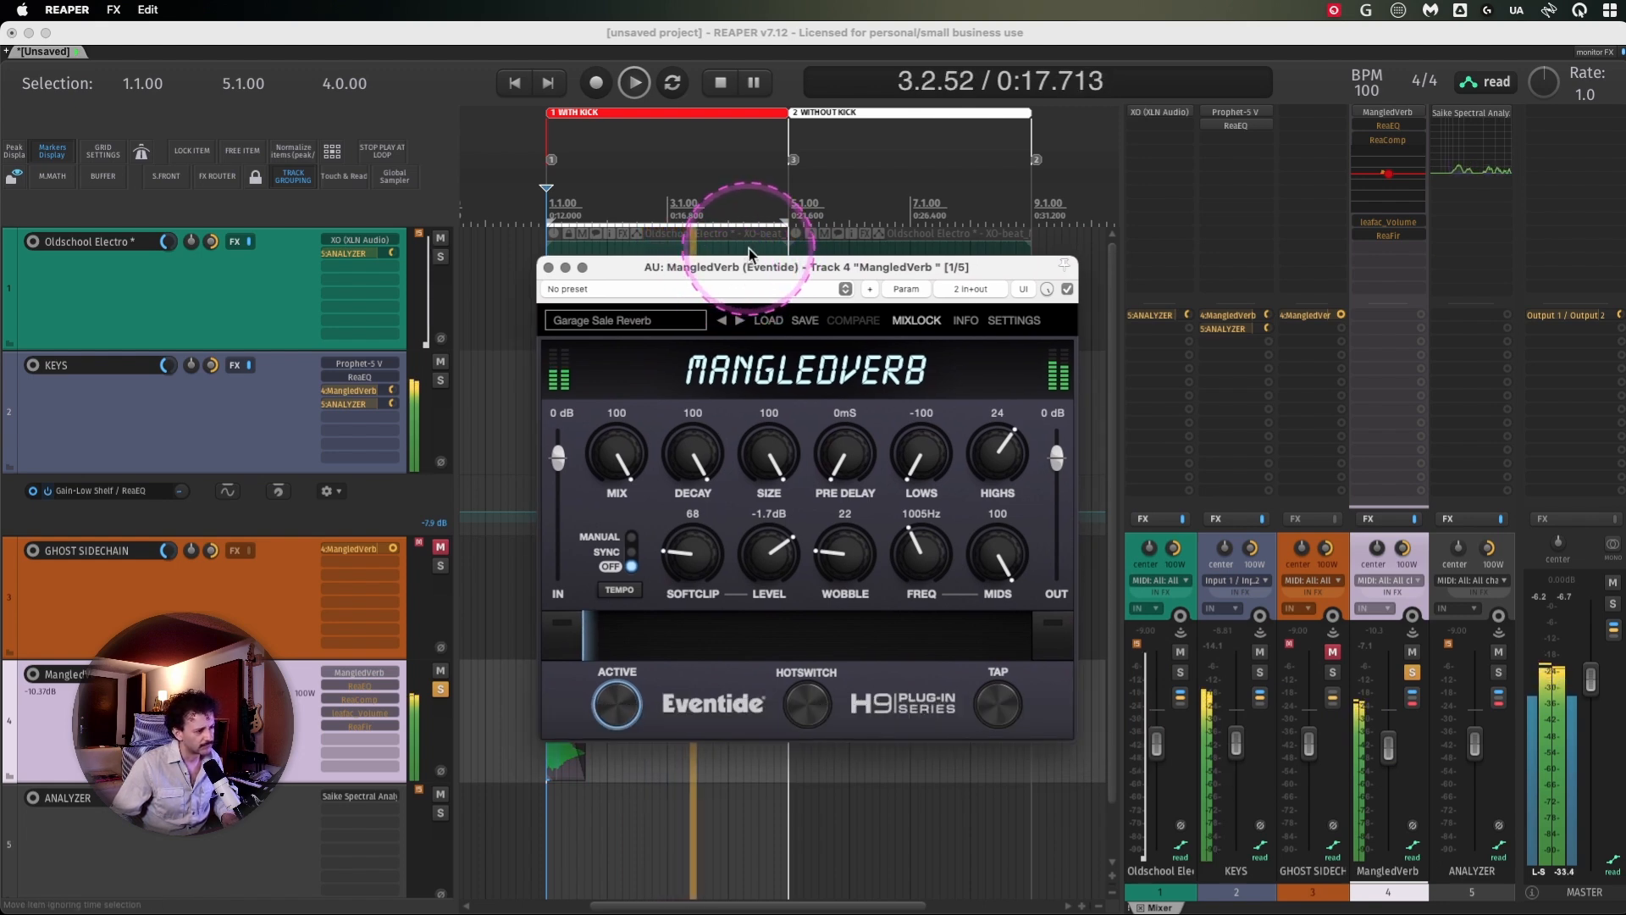
key(space)
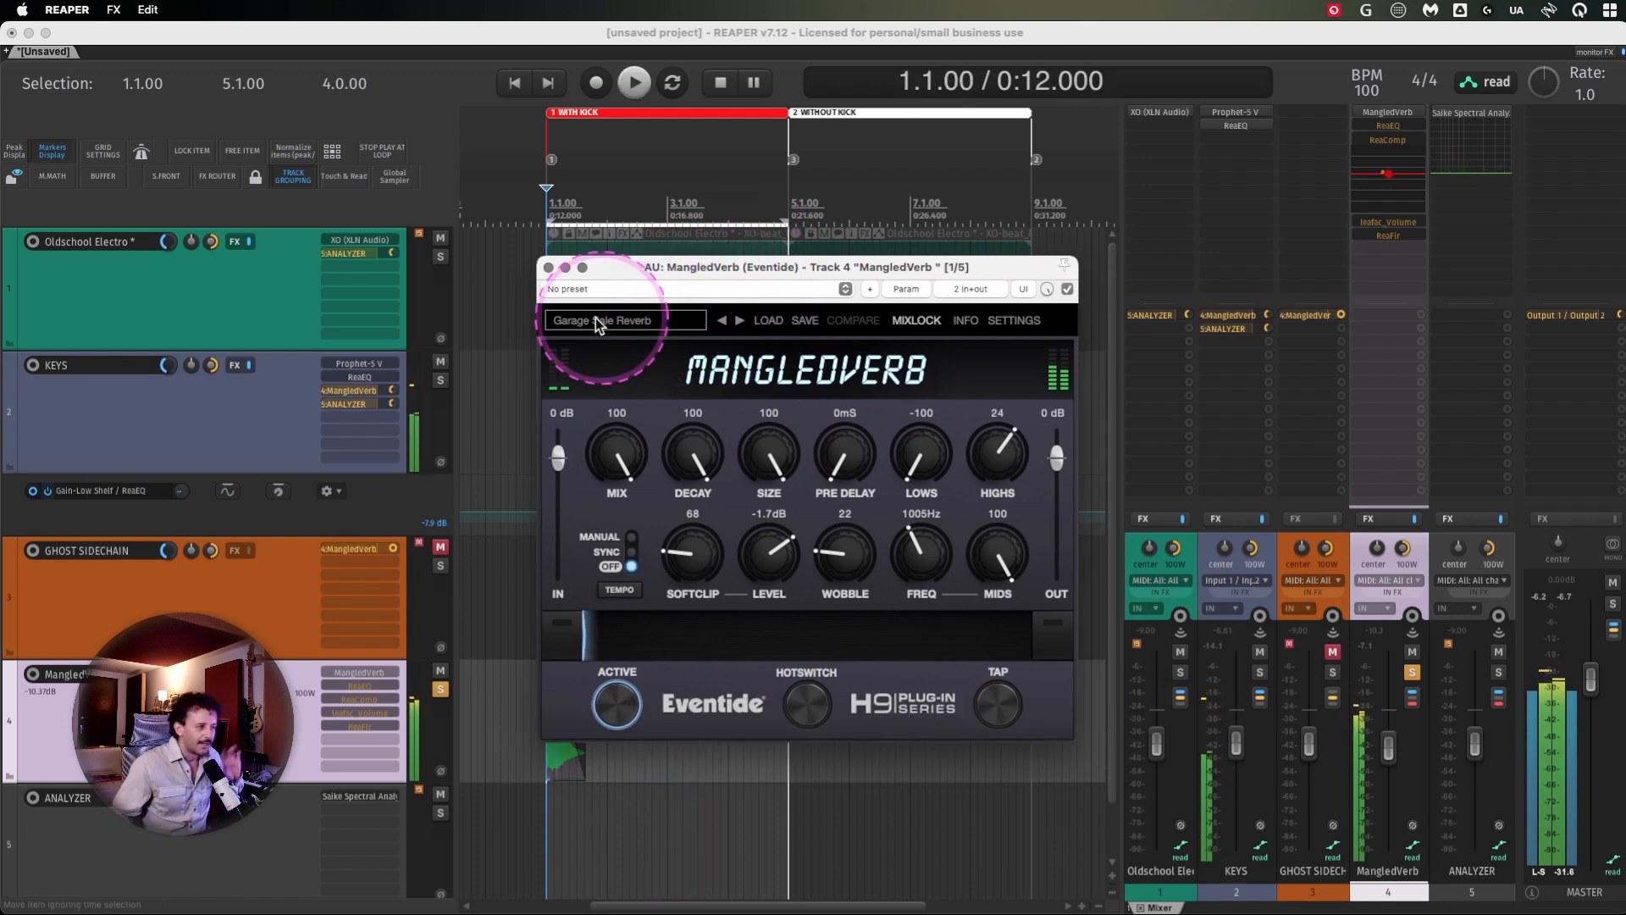
click(548, 269)
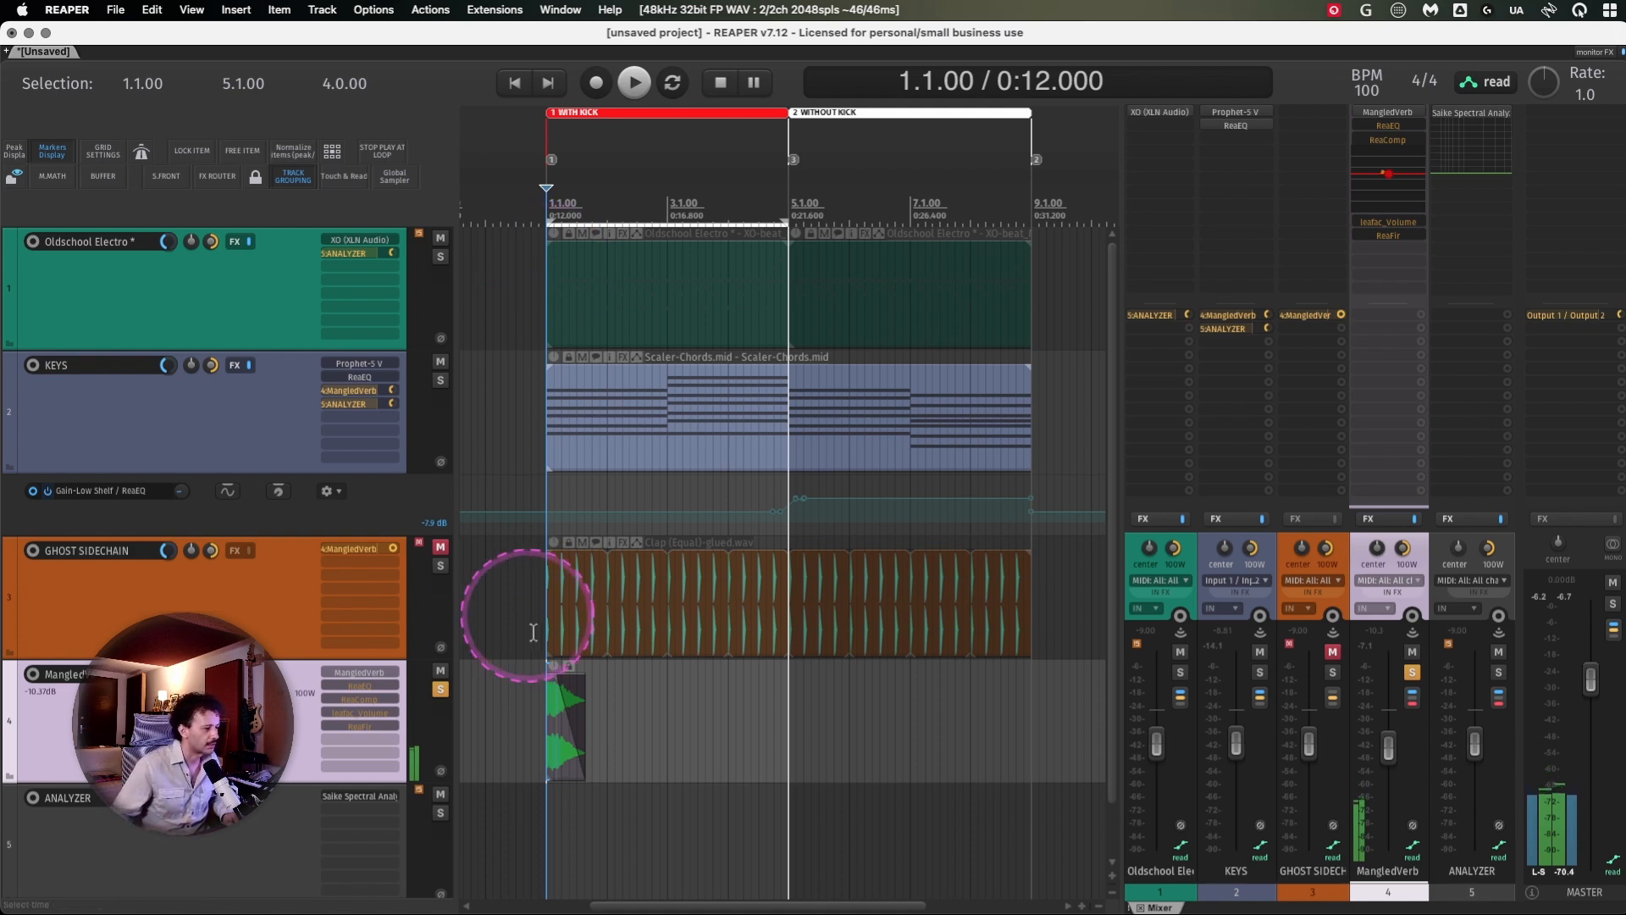
Open the ReaEQ on the MangledVerb track and pull band 1 to 443.6 Hz at -5.4 dB
click(369, 686)
drag(1052, 294, 631, 305)
click(889, 330)
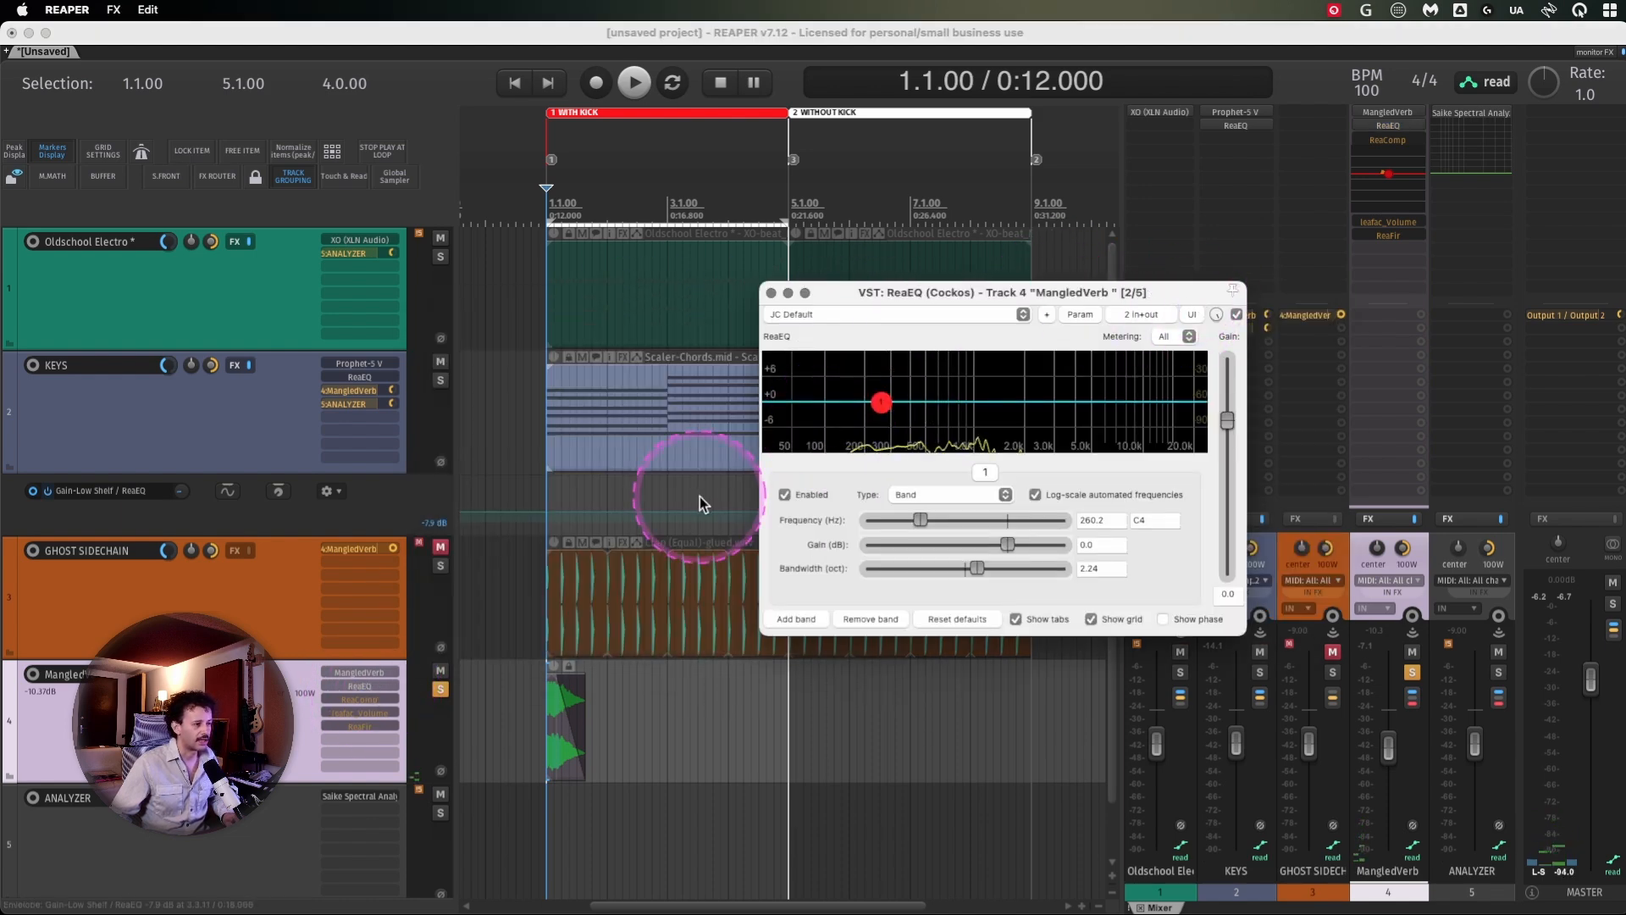
drag(879, 401, 917, 425)
Change ReaEQ band 1 on the MangledVerb track to a Notch filter and narrow its bandwidth
click(923, 496)
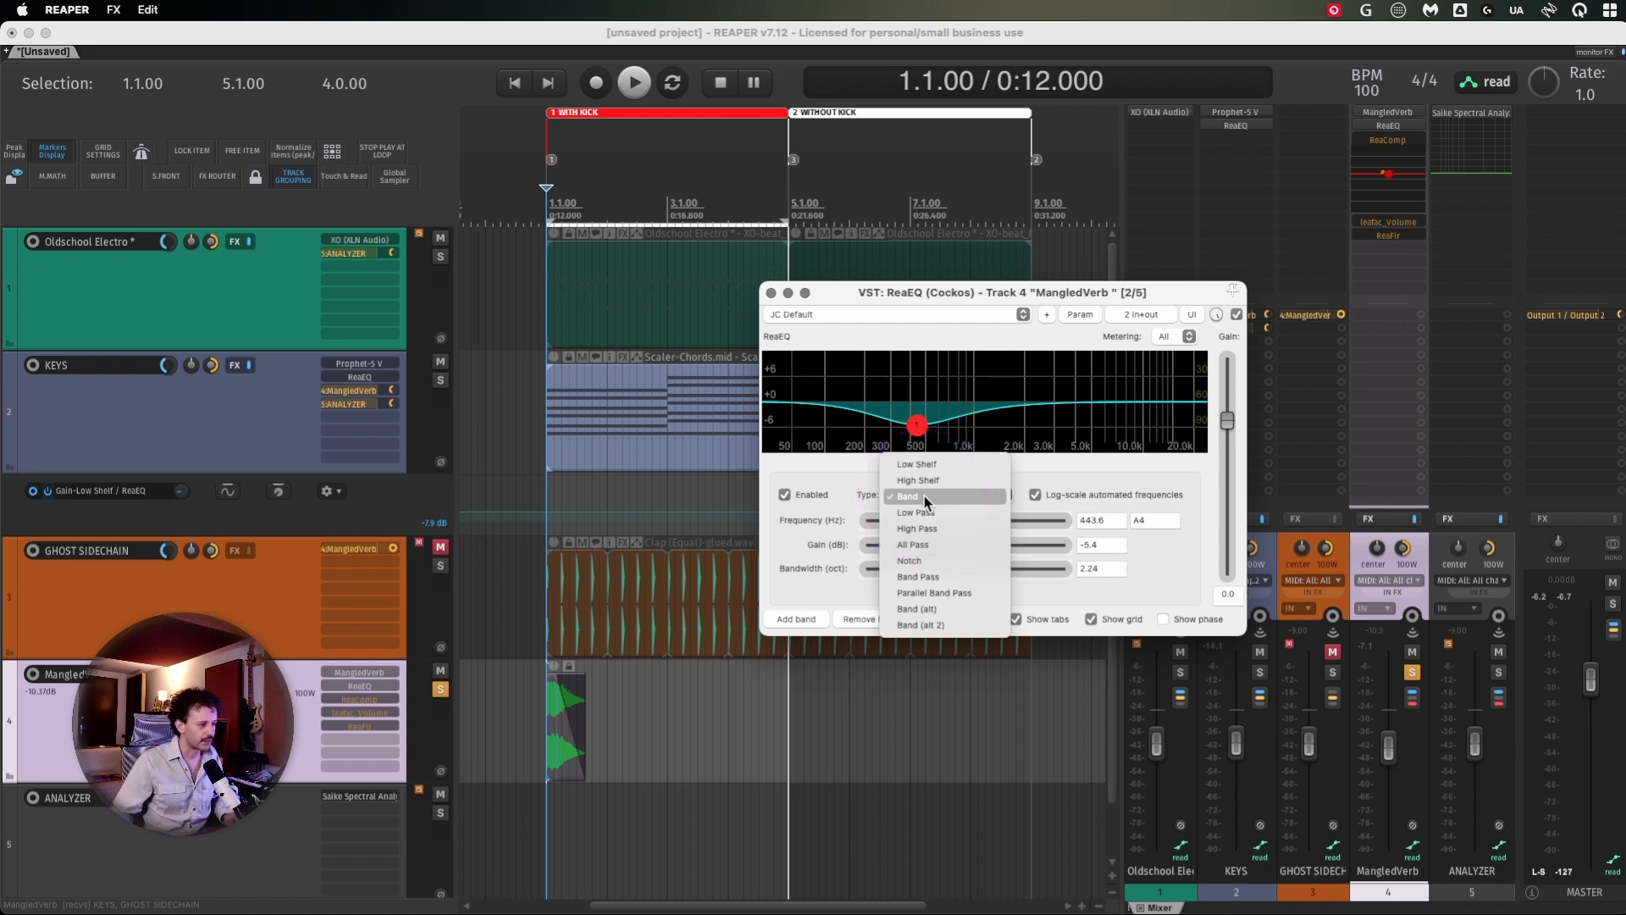
click(938, 531)
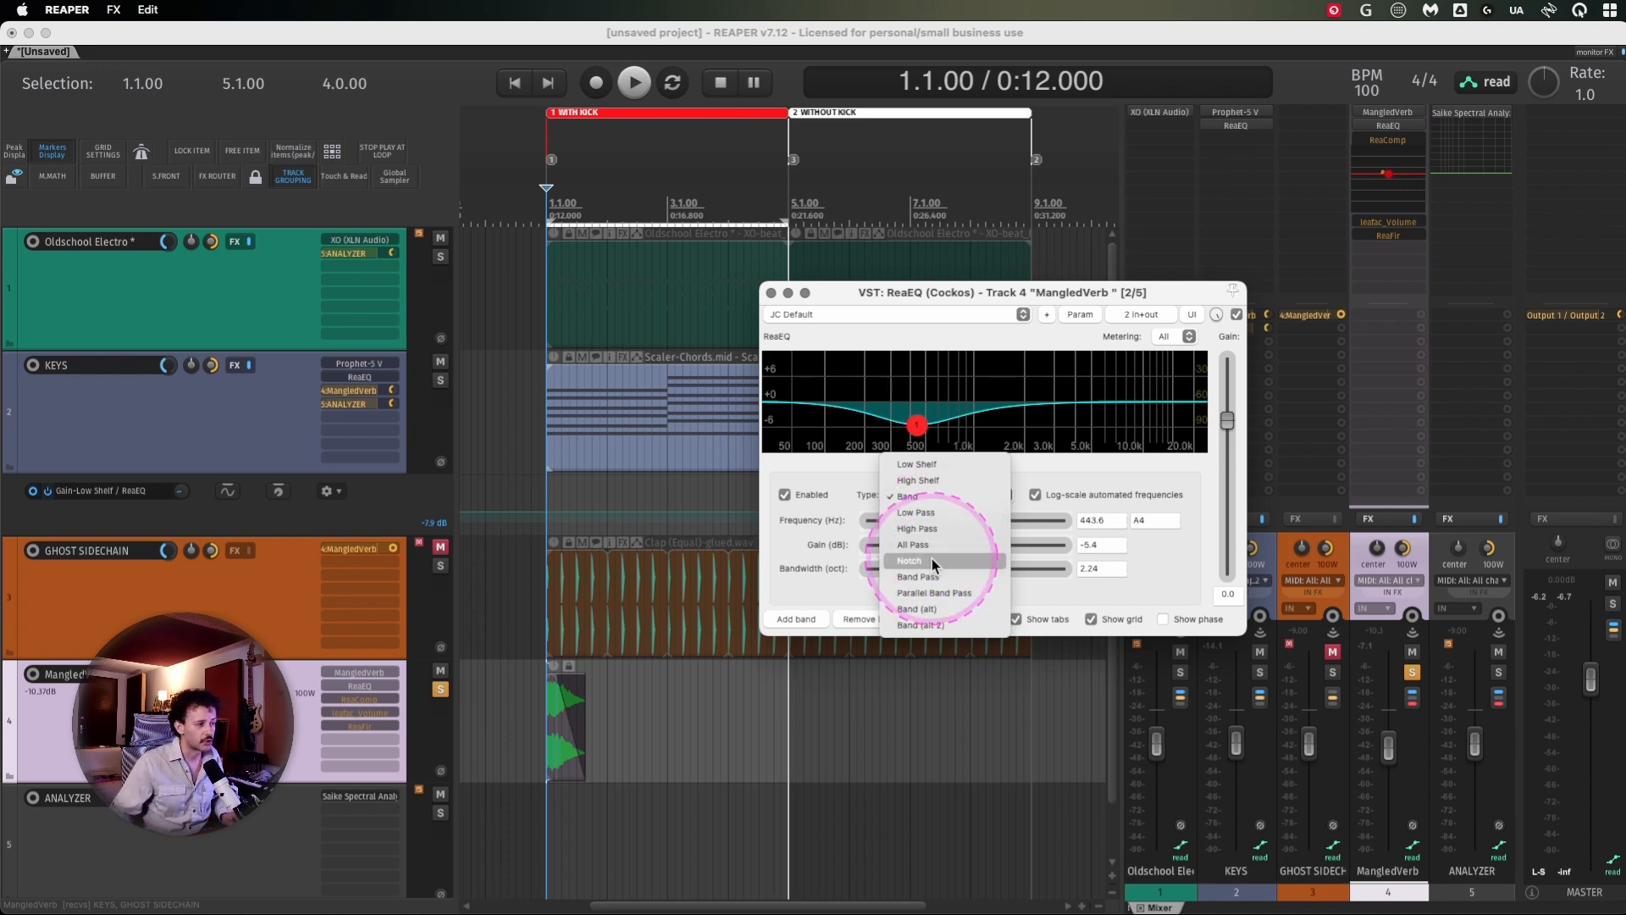
click(931, 559)
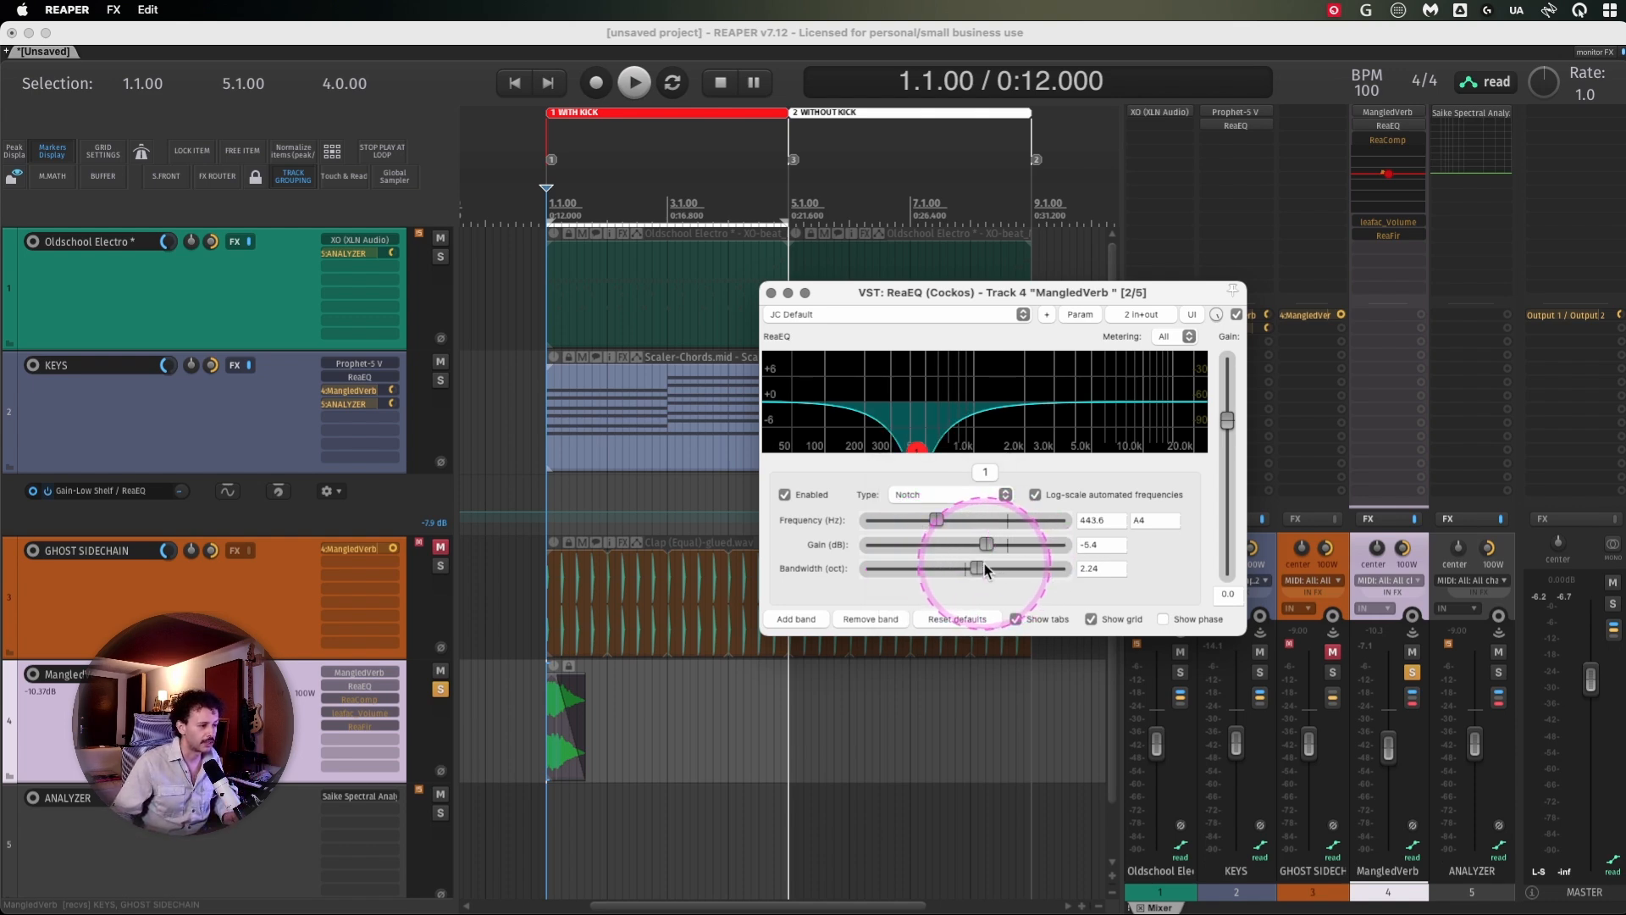
drag(978, 568, 896, 565)
Add a second ReaEQ band at 2517.7 Hz and -1.1 dB, and make it a Notch filter with a 0.49-octave bandwidth
double_click(1042, 406)
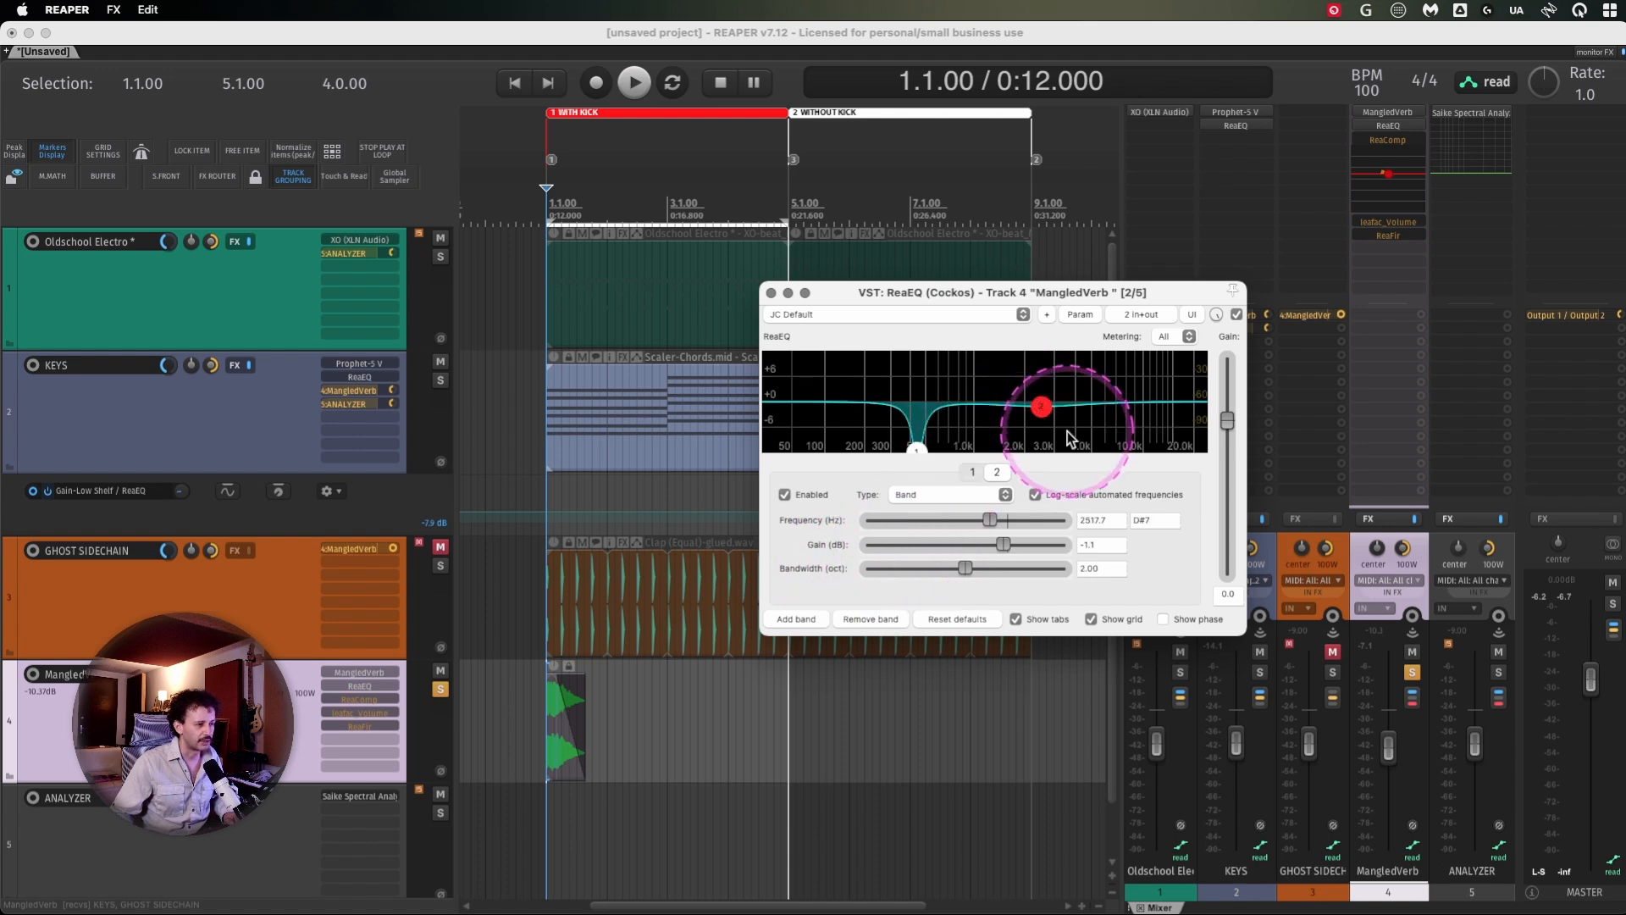
click(952, 494)
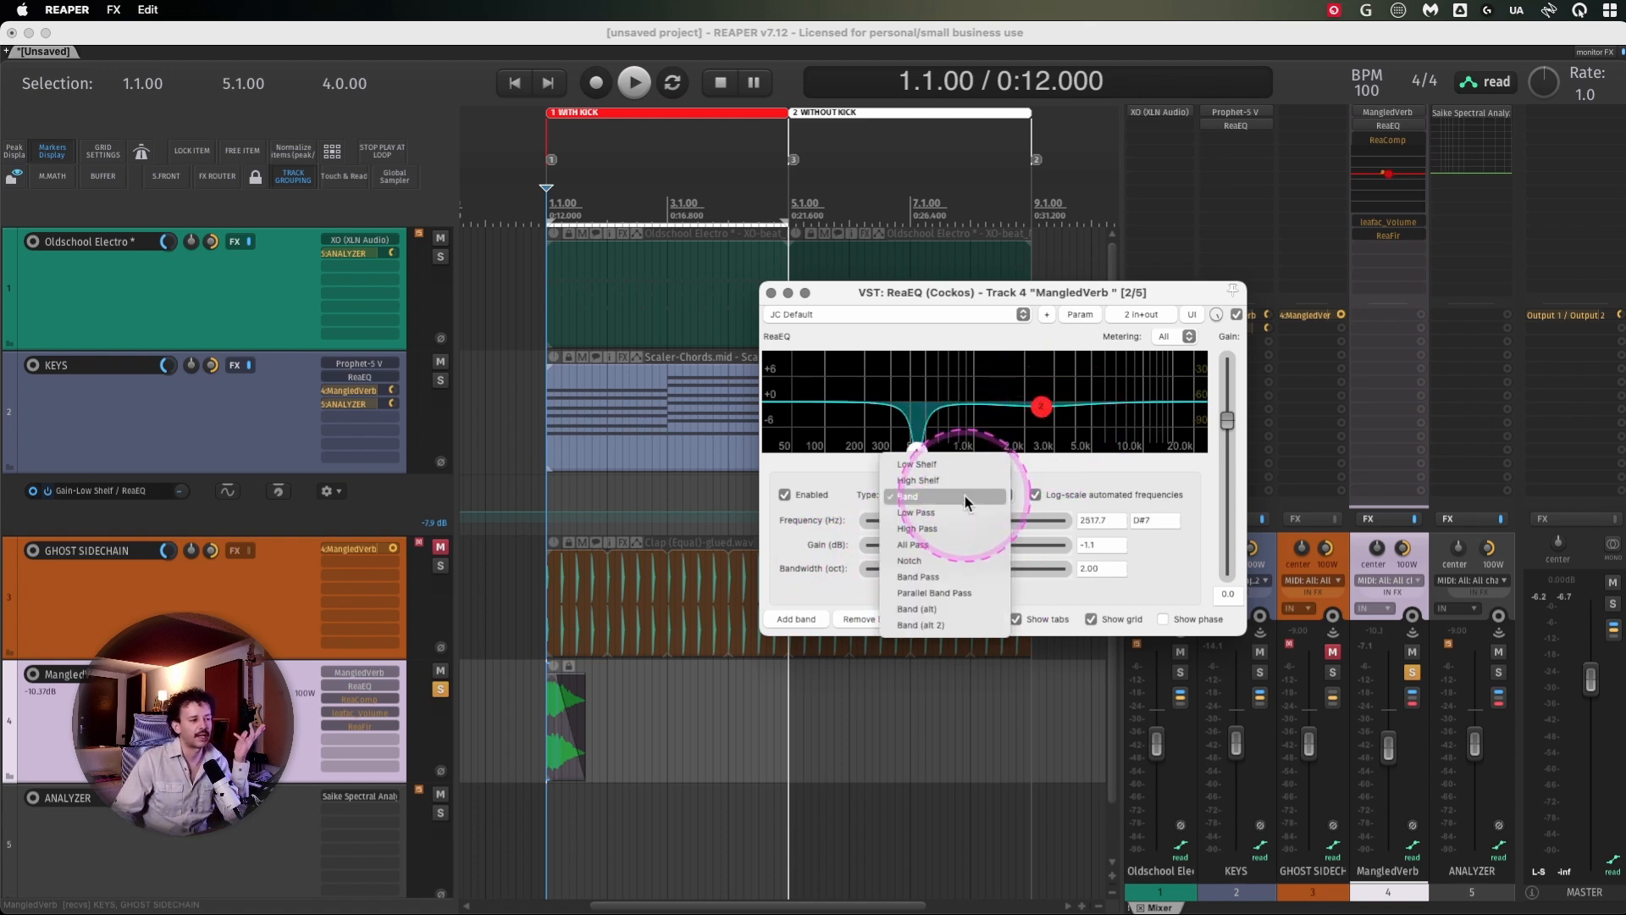
click(962, 561)
drag(992, 568, 889, 570)
Narrow the band 1 notch to 0.49 octaves and move its frequency to 698.8 Hz
drag(1041, 292, 954, 276)
drag(829, 432, 798, 423)
drag(806, 551, 803, 552)
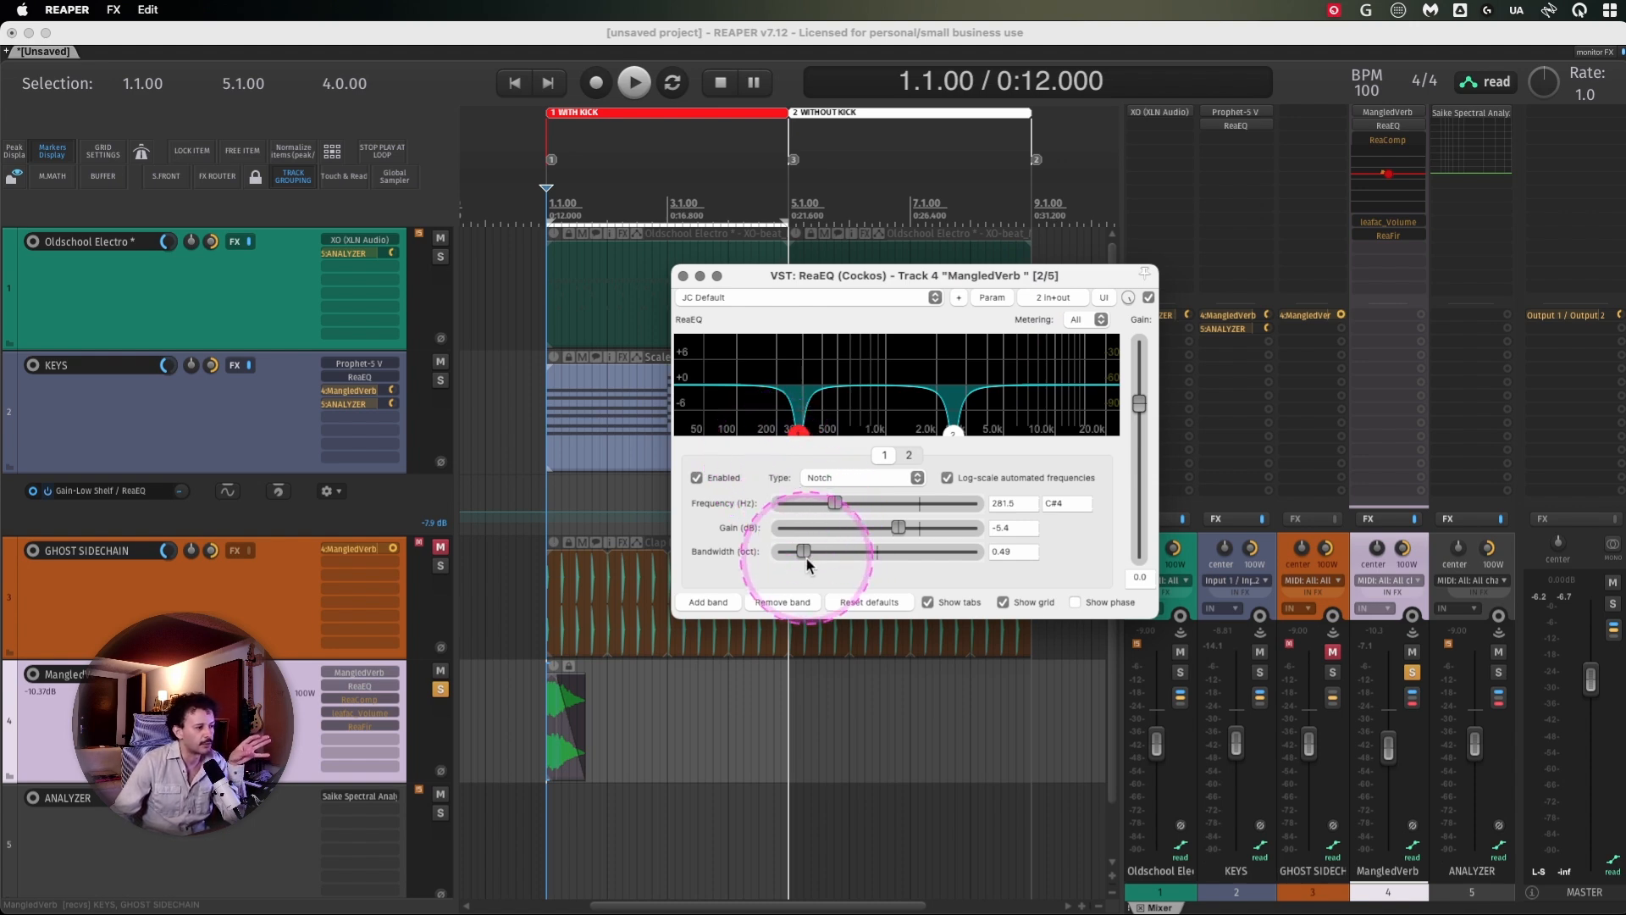
drag(835, 503, 863, 505)
Enable parameter modulation with an LFO on the band 1 notch frequency, keeping the ReaEQ and modulation windows side by side
click(991, 298)
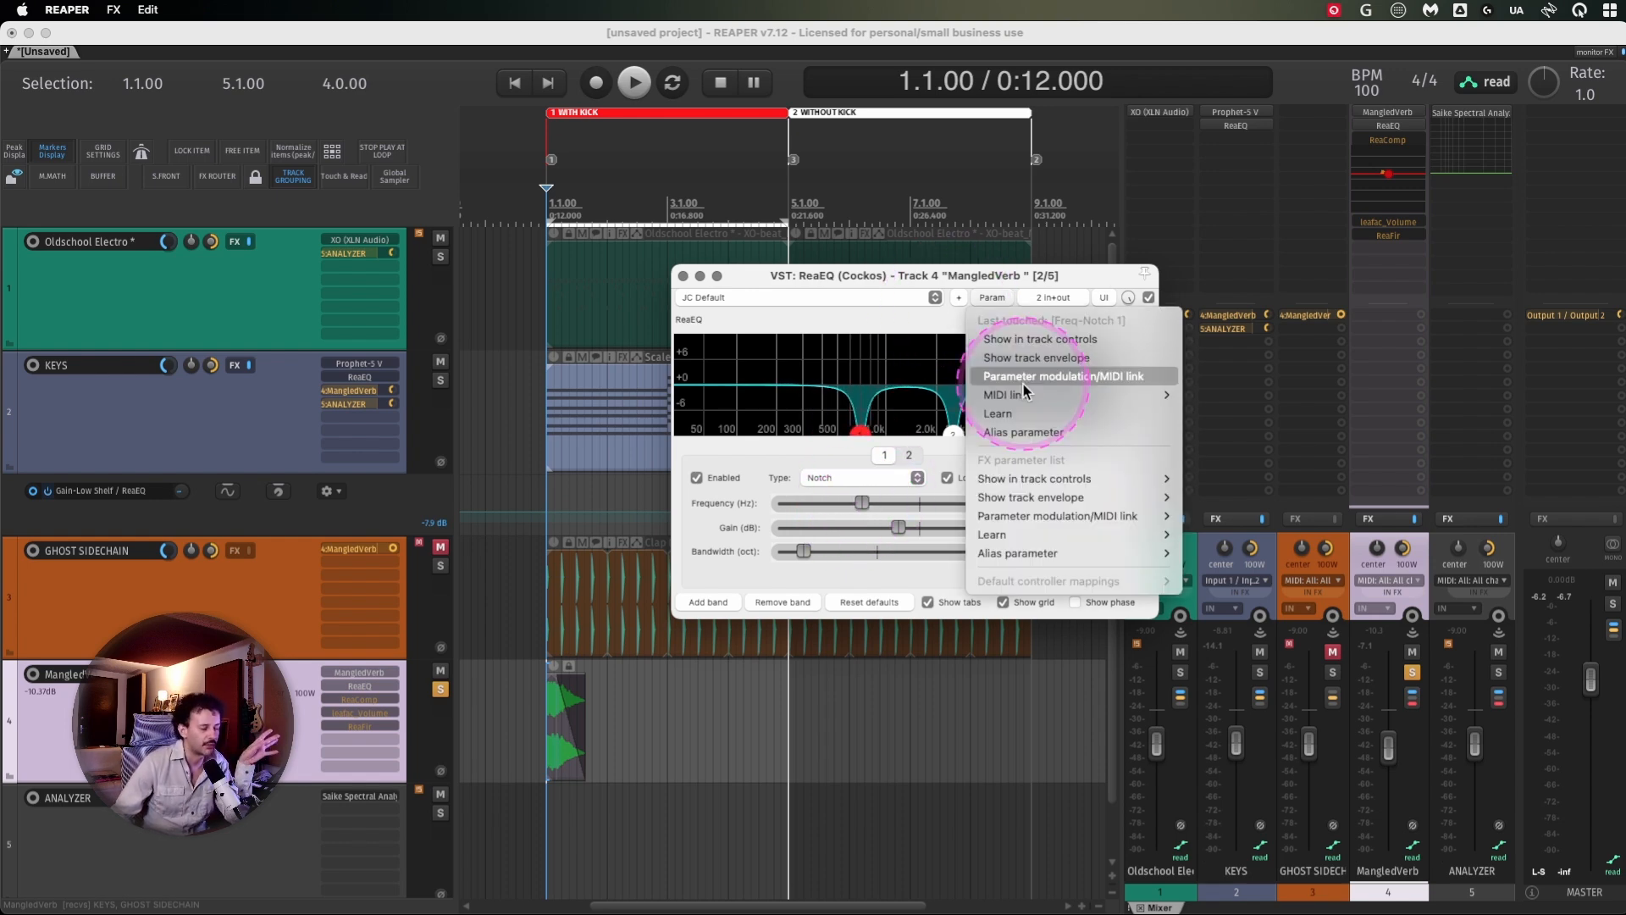
click(1023, 381)
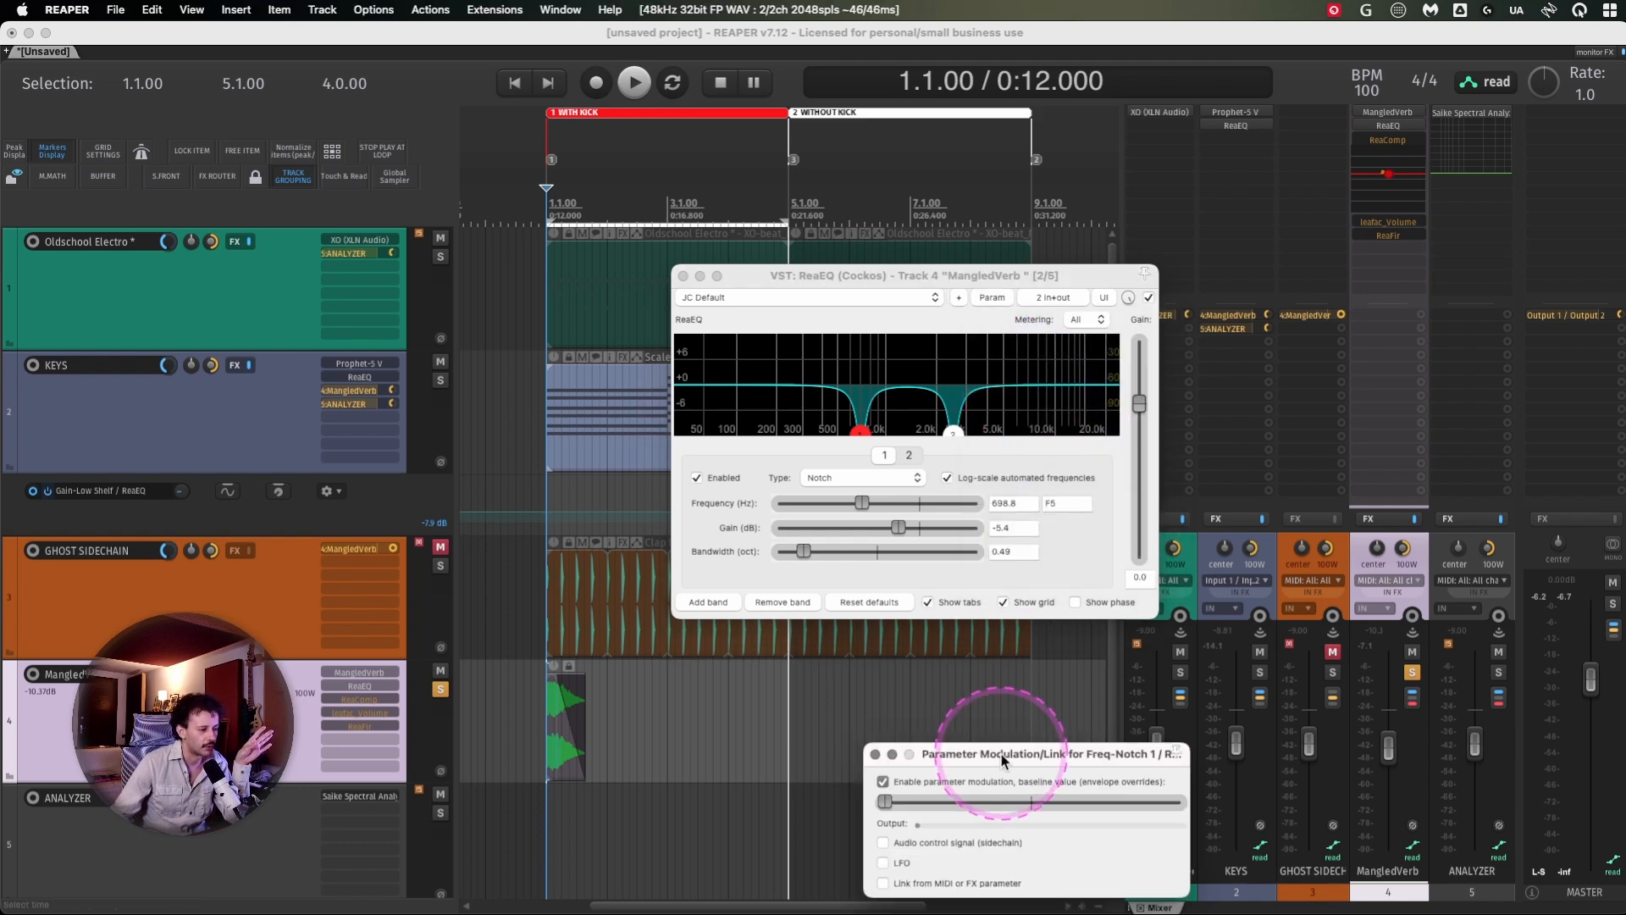
drag(1006, 753, 935, 654)
click(825, 765)
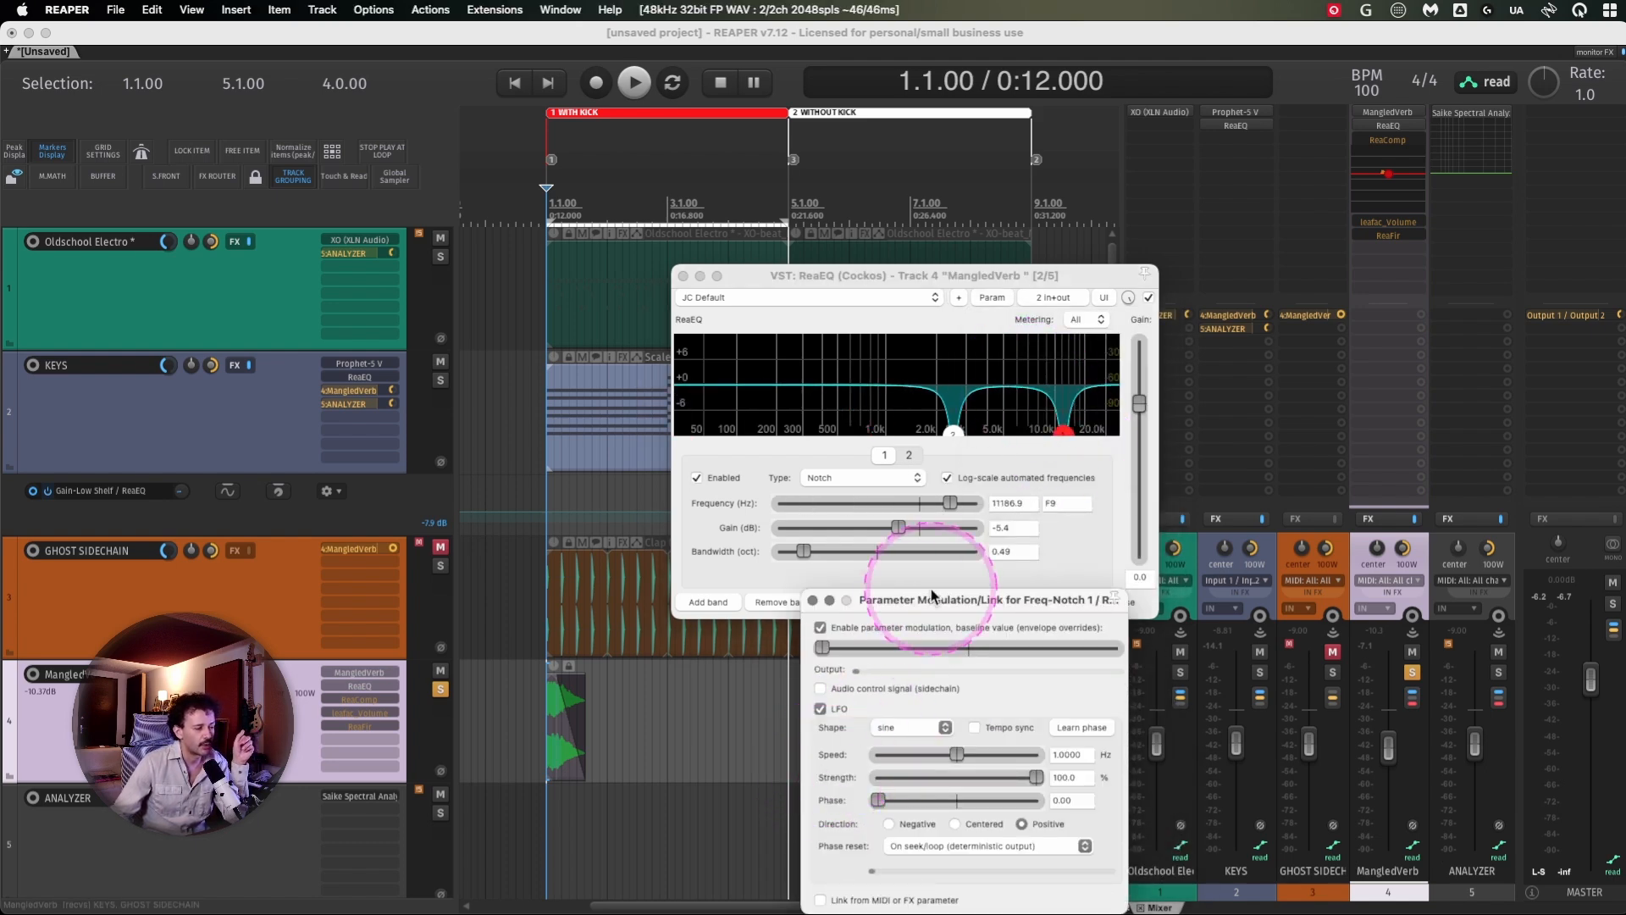
drag(935, 277, 910, 153)
drag(963, 602, 969, 530)
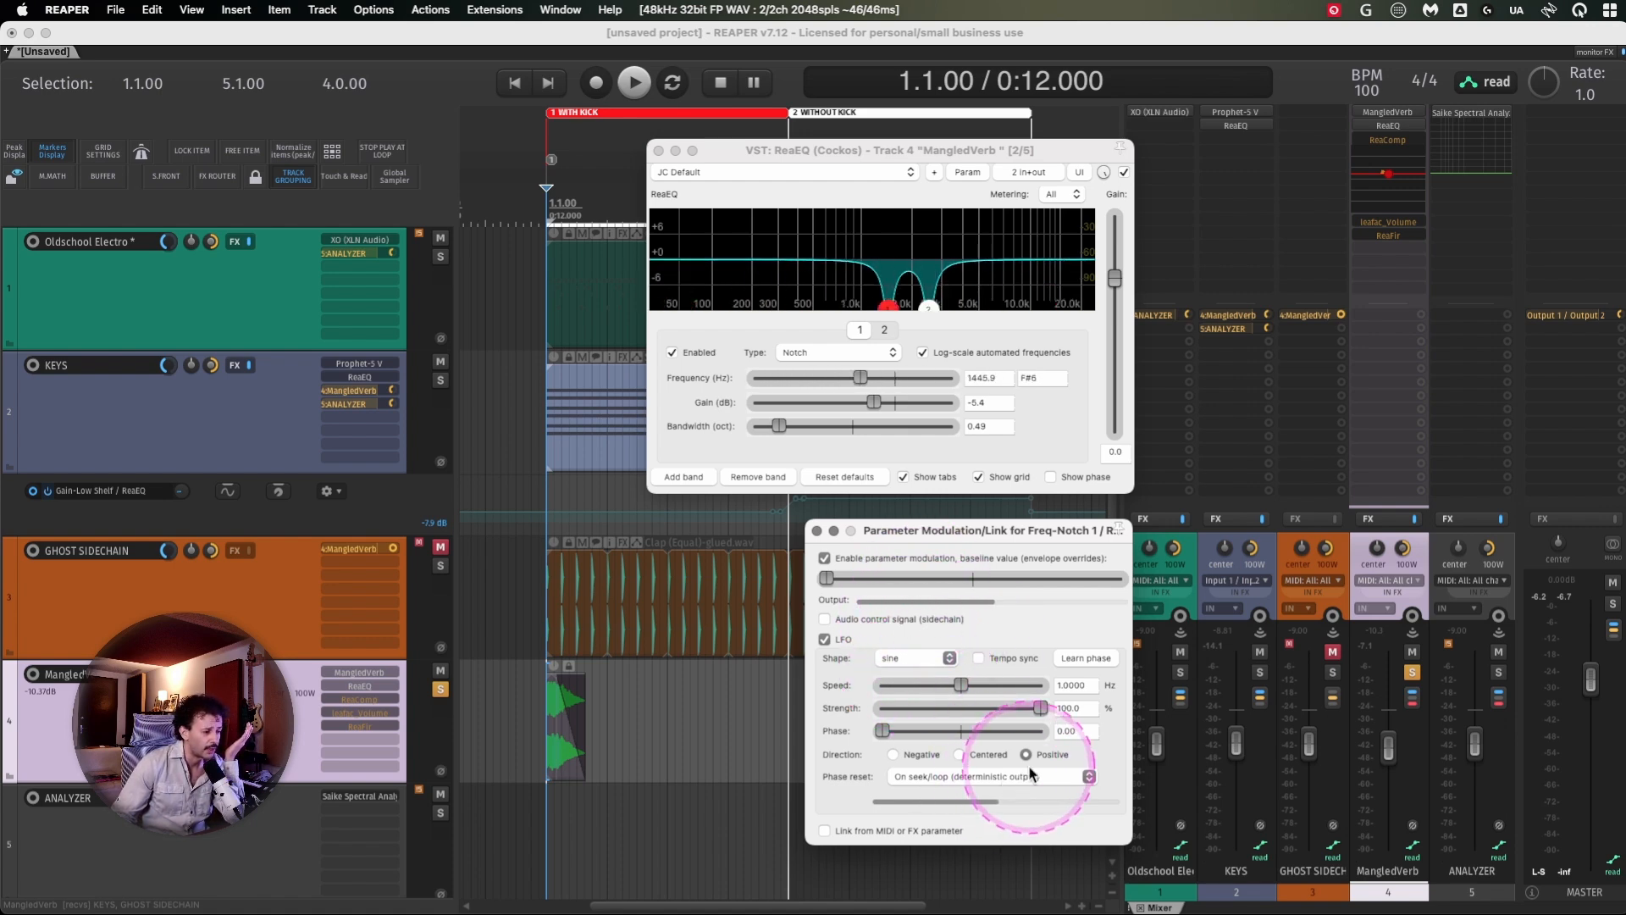
Raise the band 1 modulation baseline until the notch sits at 258.9 Hz, and set the LFO strength to 42.2%
drag(1039, 707, 724, 718)
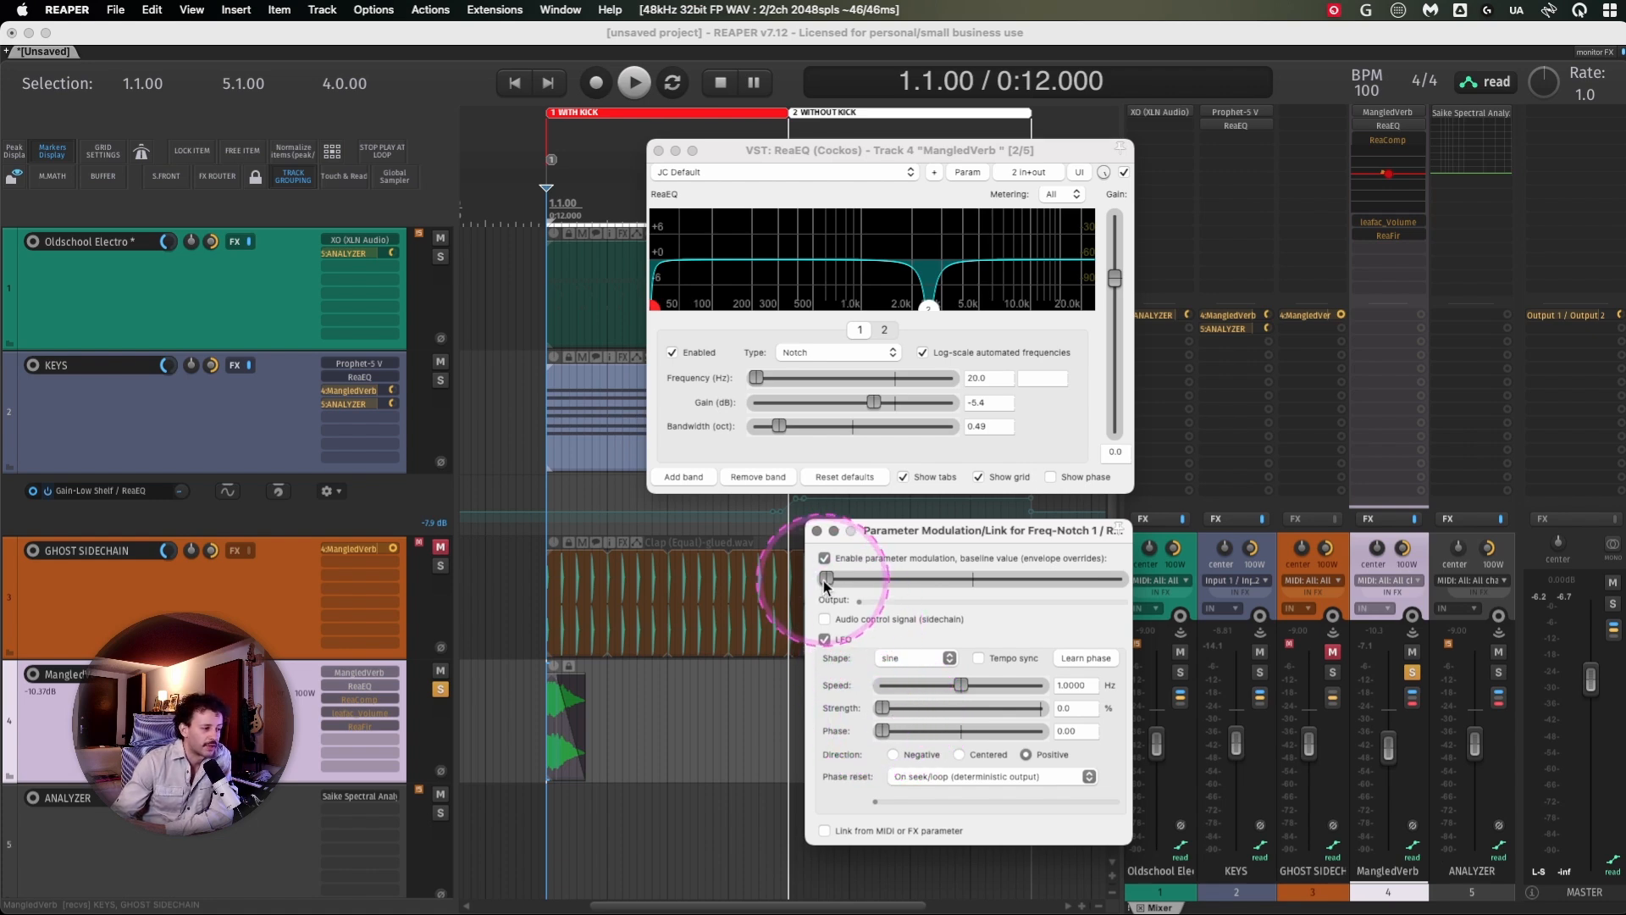
drag(823, 581, 908, 578)
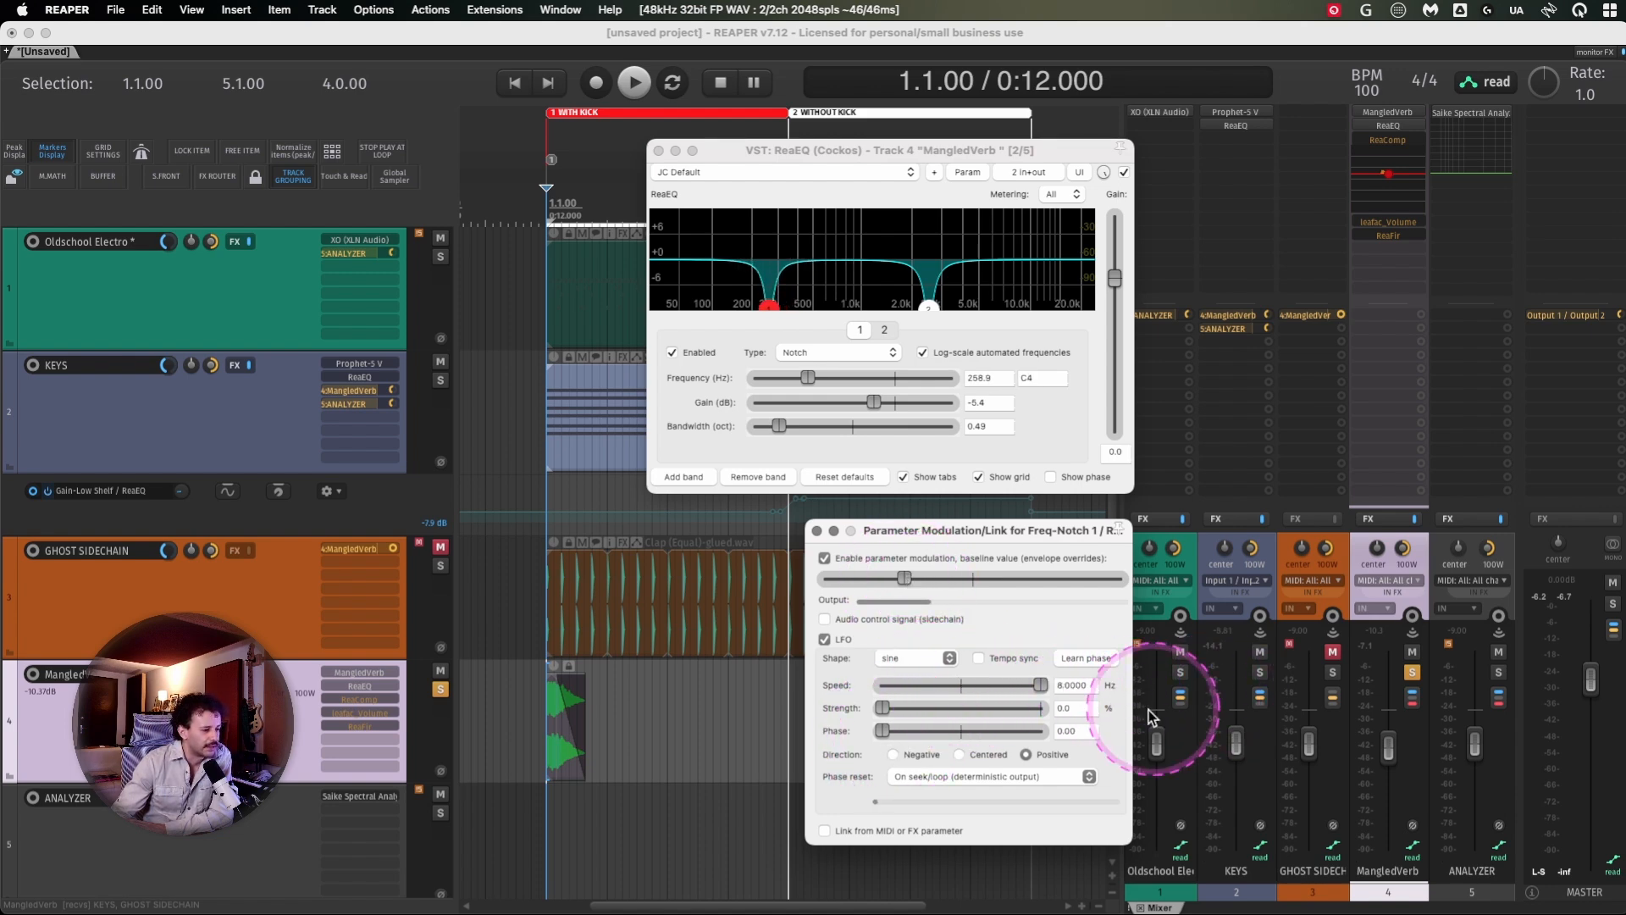
drag(883, 707, 1042, 707)
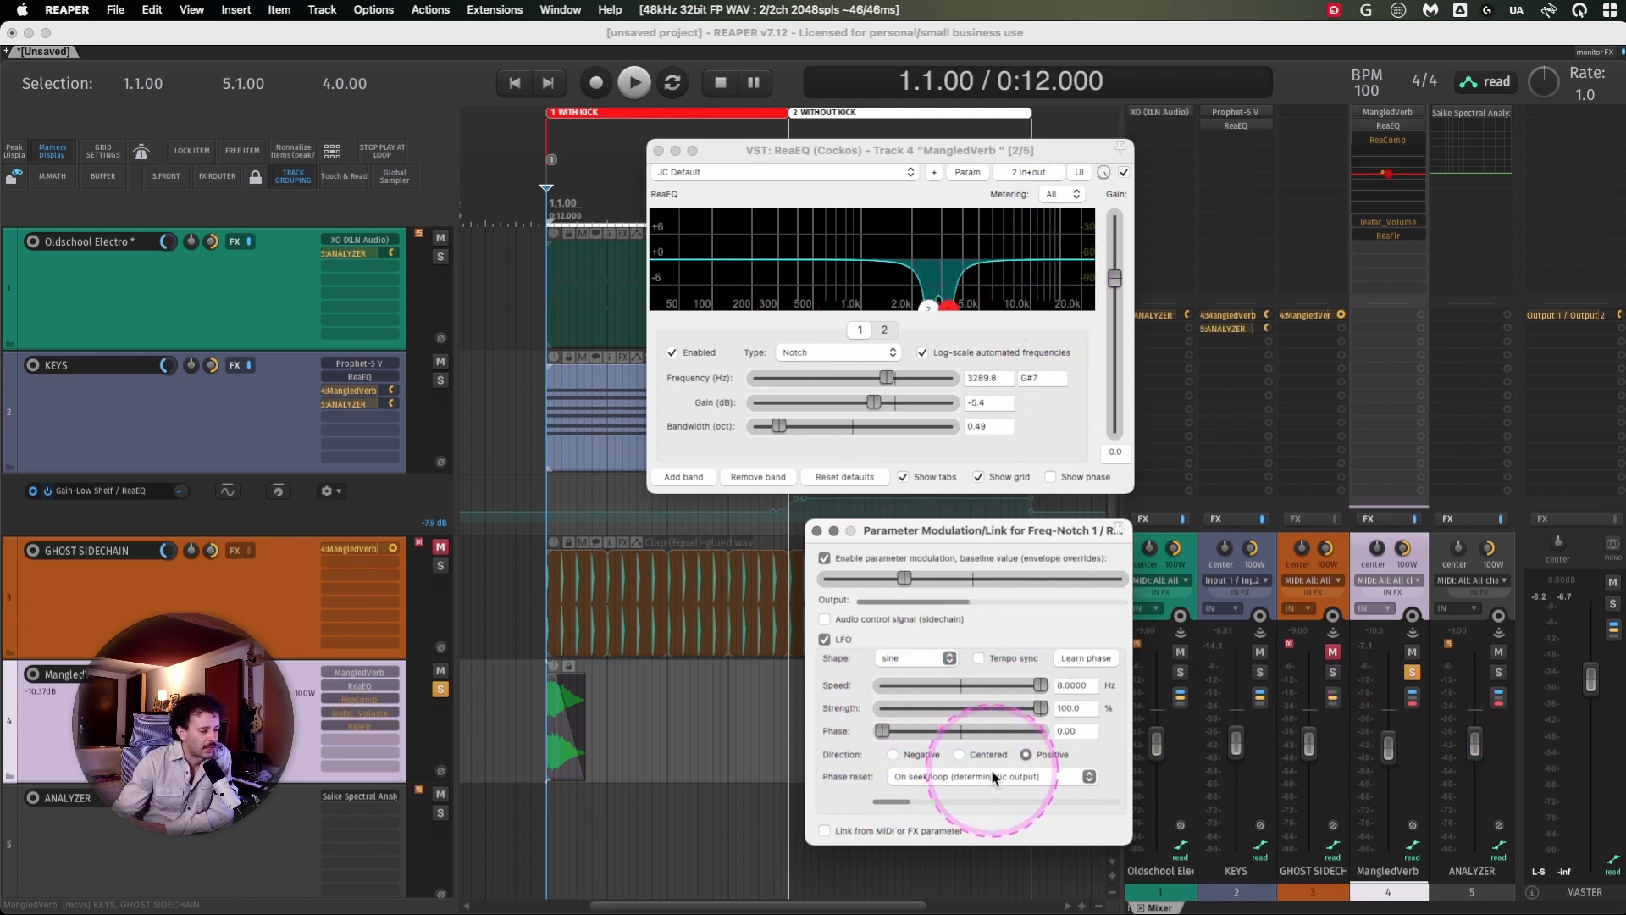
drag(1039, 708, 947, 706)
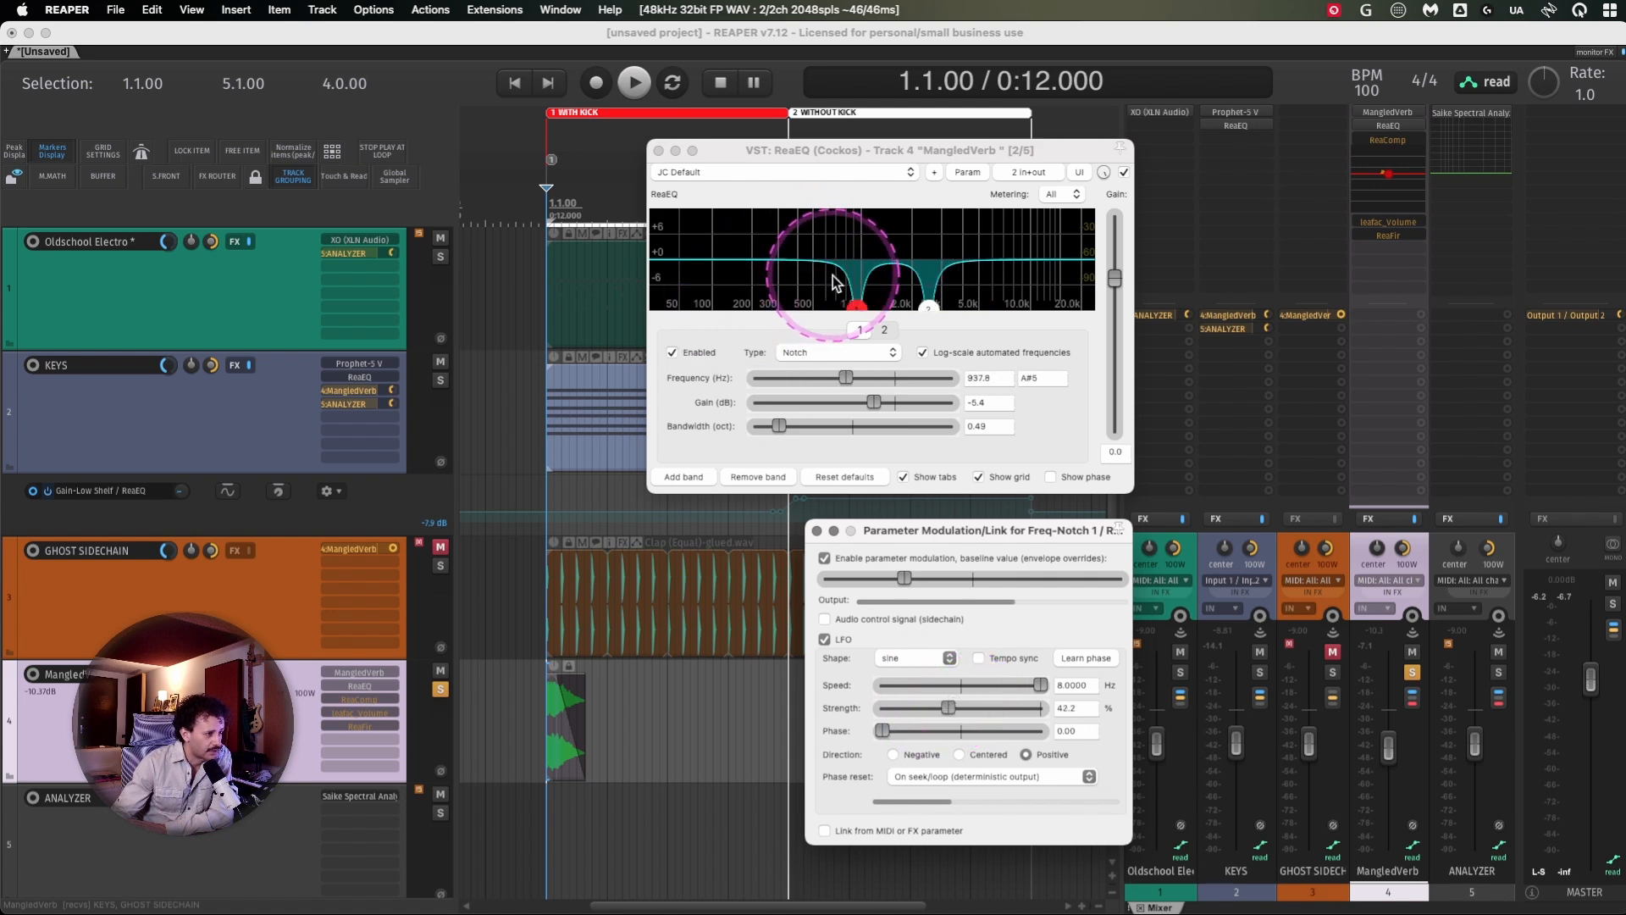
Set the band 1 LFO to 0.0145 Hz speed, 0.12 phase and free-running phase reset, and close its modulation window
drag(1038, 685, 886, 690)
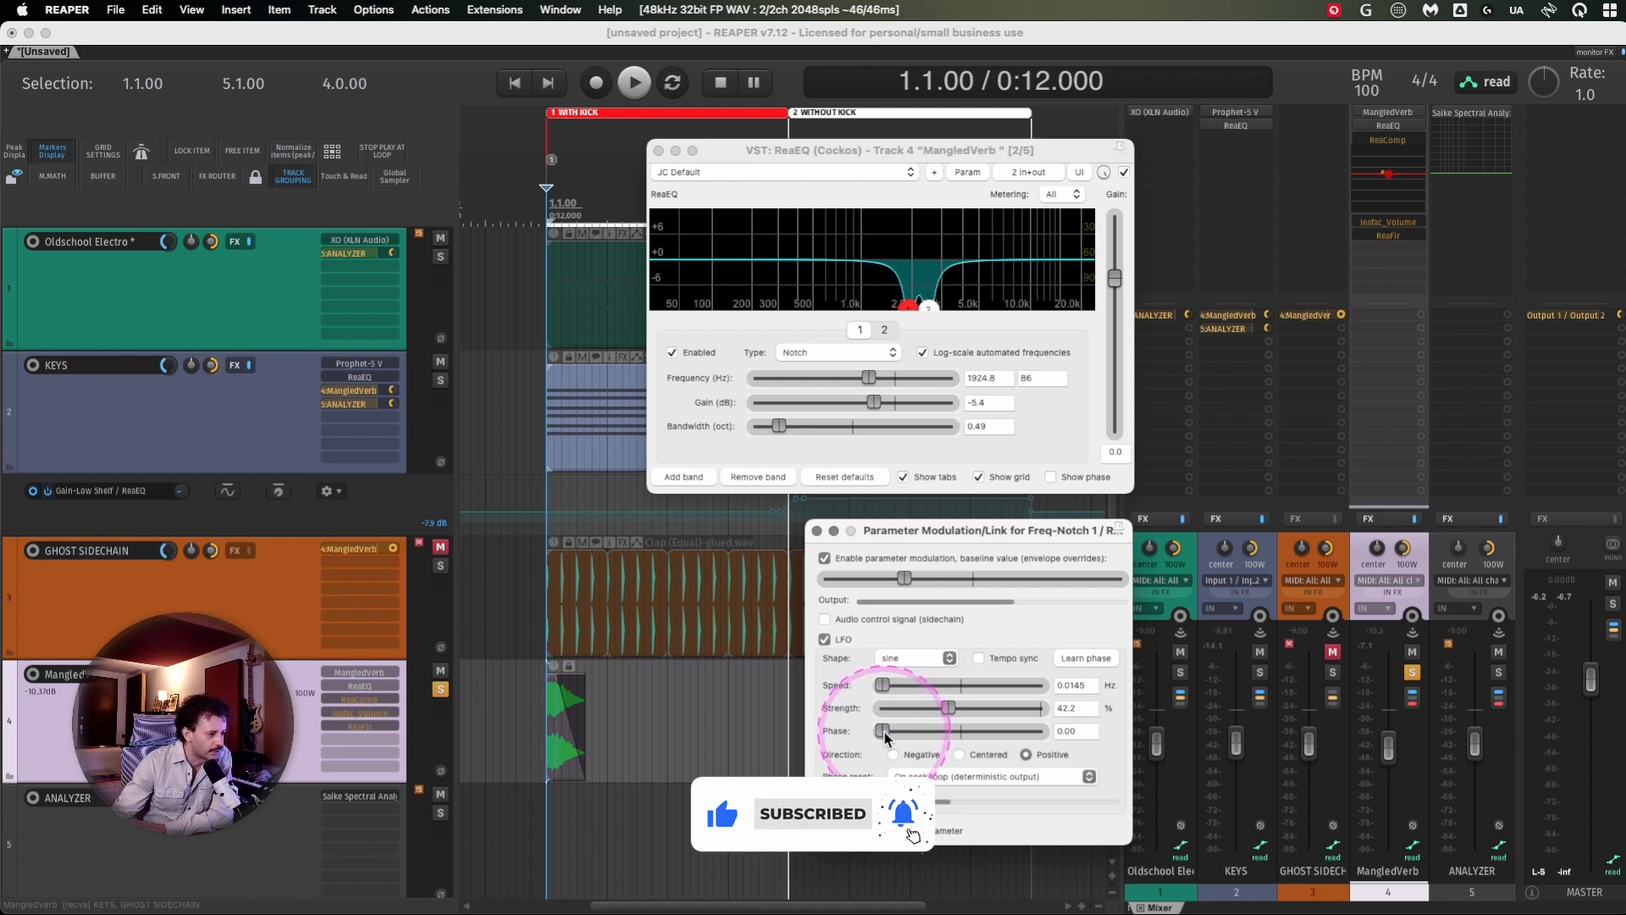
drag(887, 733, 902, 734)
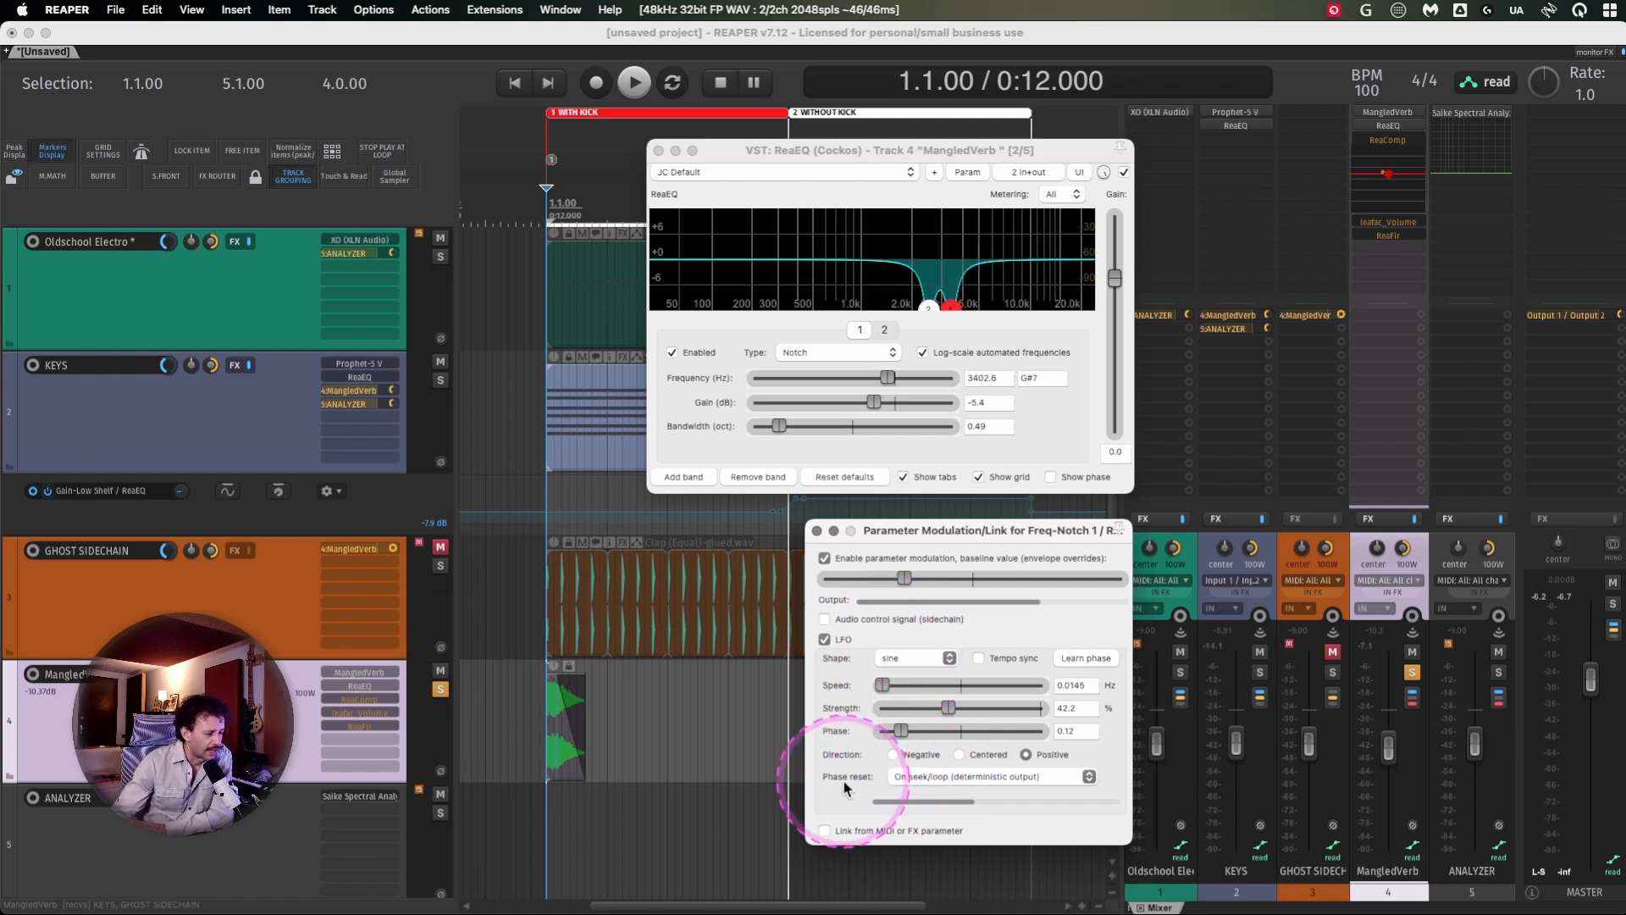
click(928, 776)
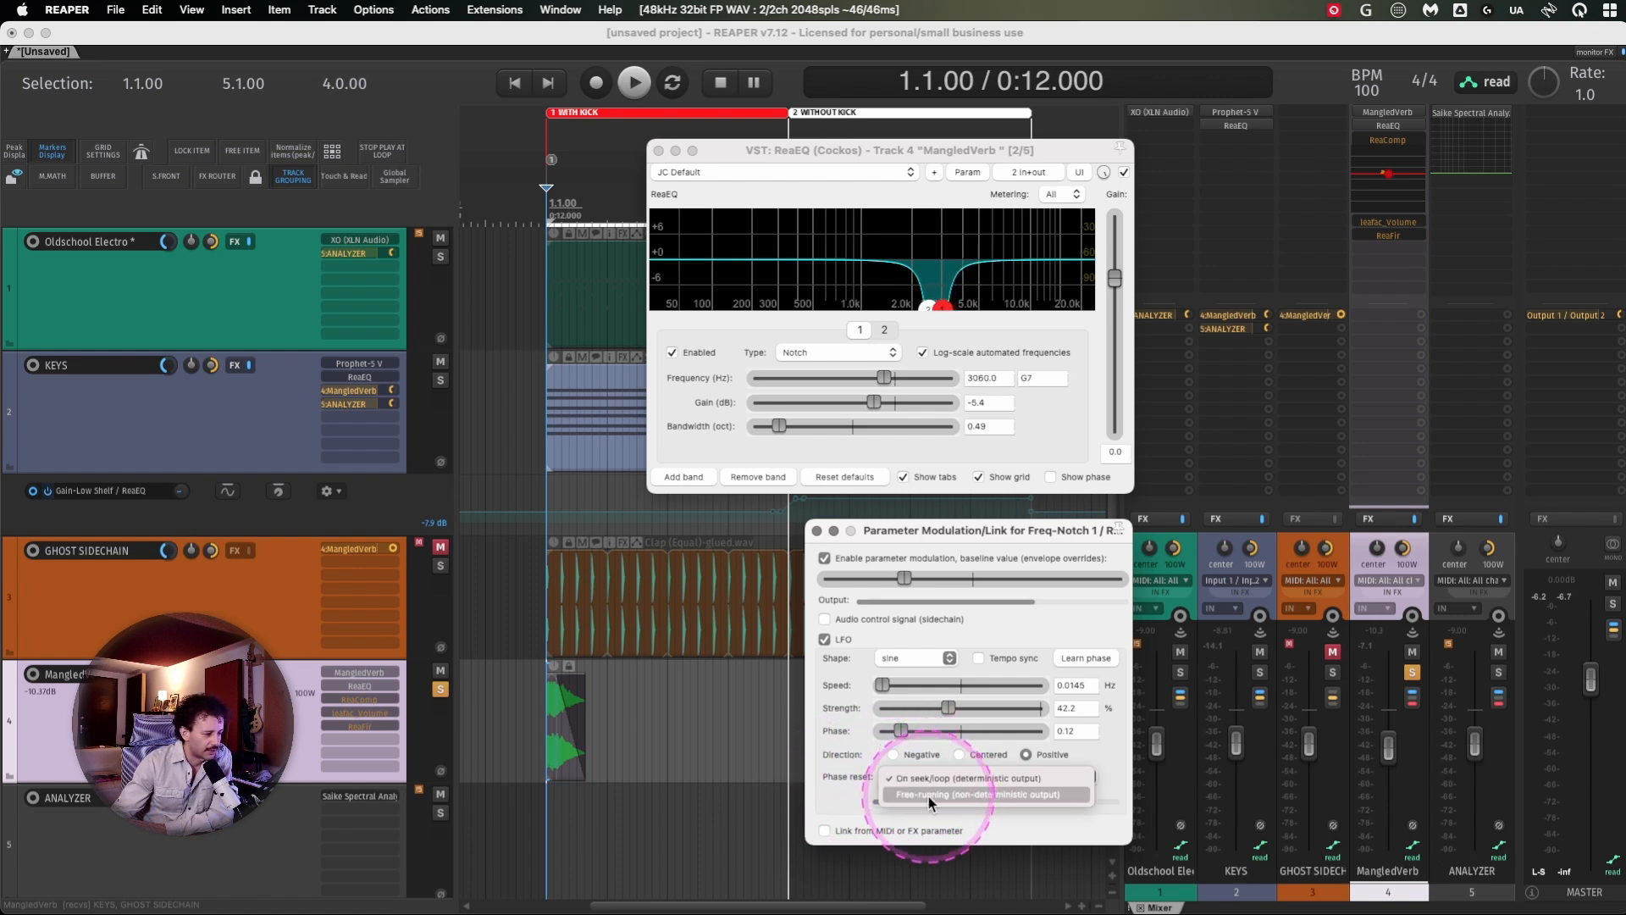
click(933, 796)
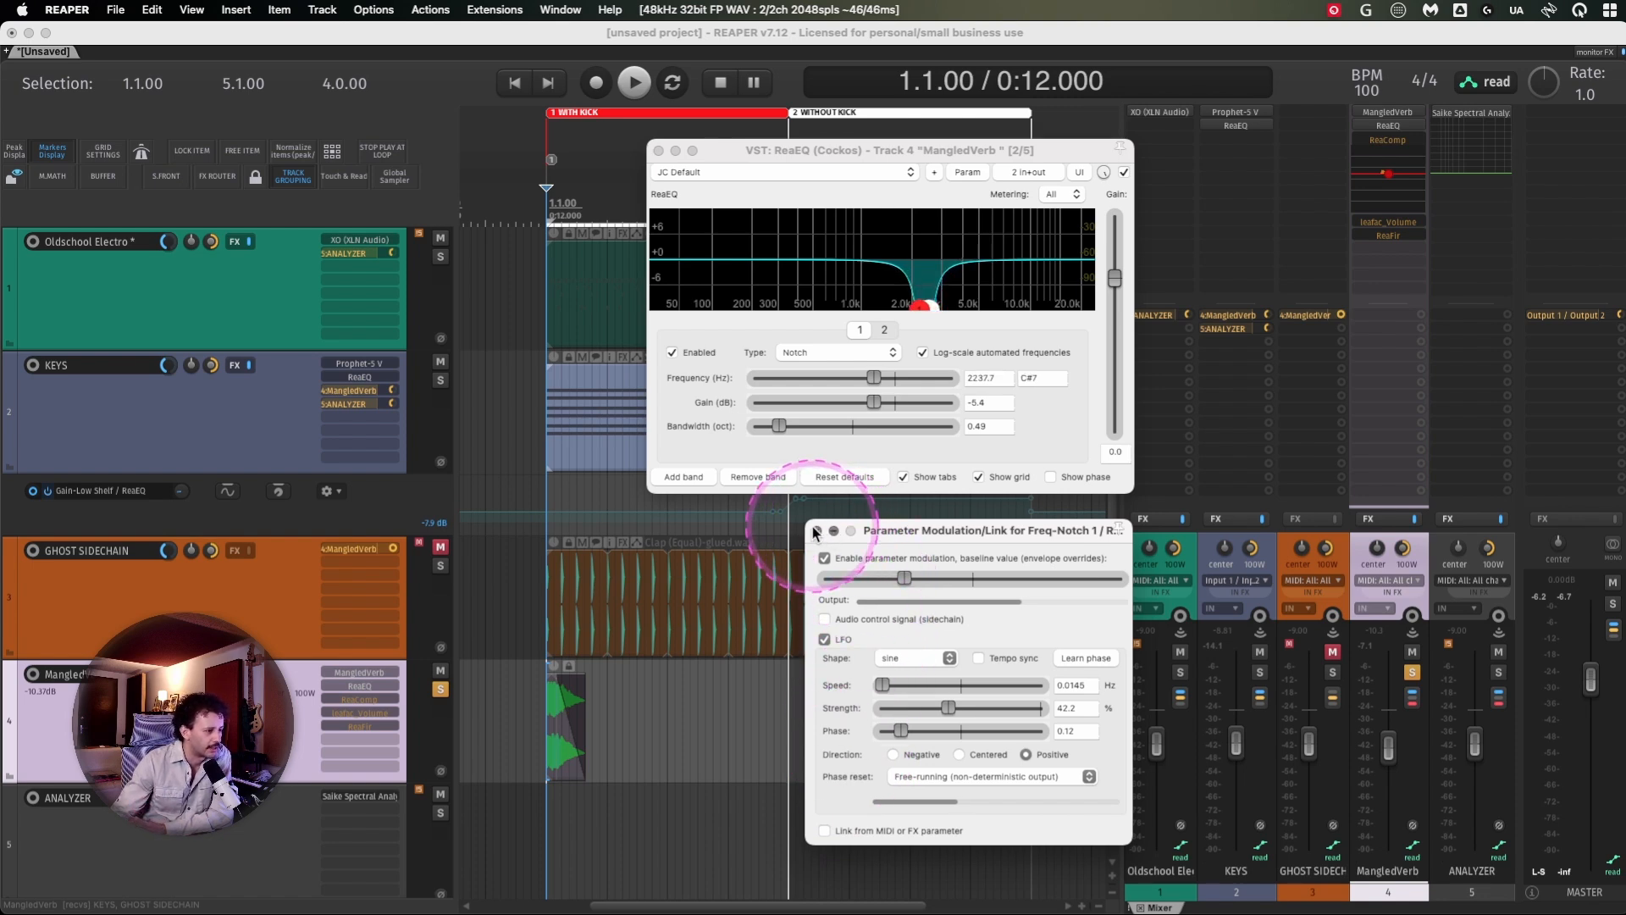
click(816, 531)
Move the band 2 notch to 2081.6 Hz and enable parameter modulation with an LFO on its frequency
click(886, 328)
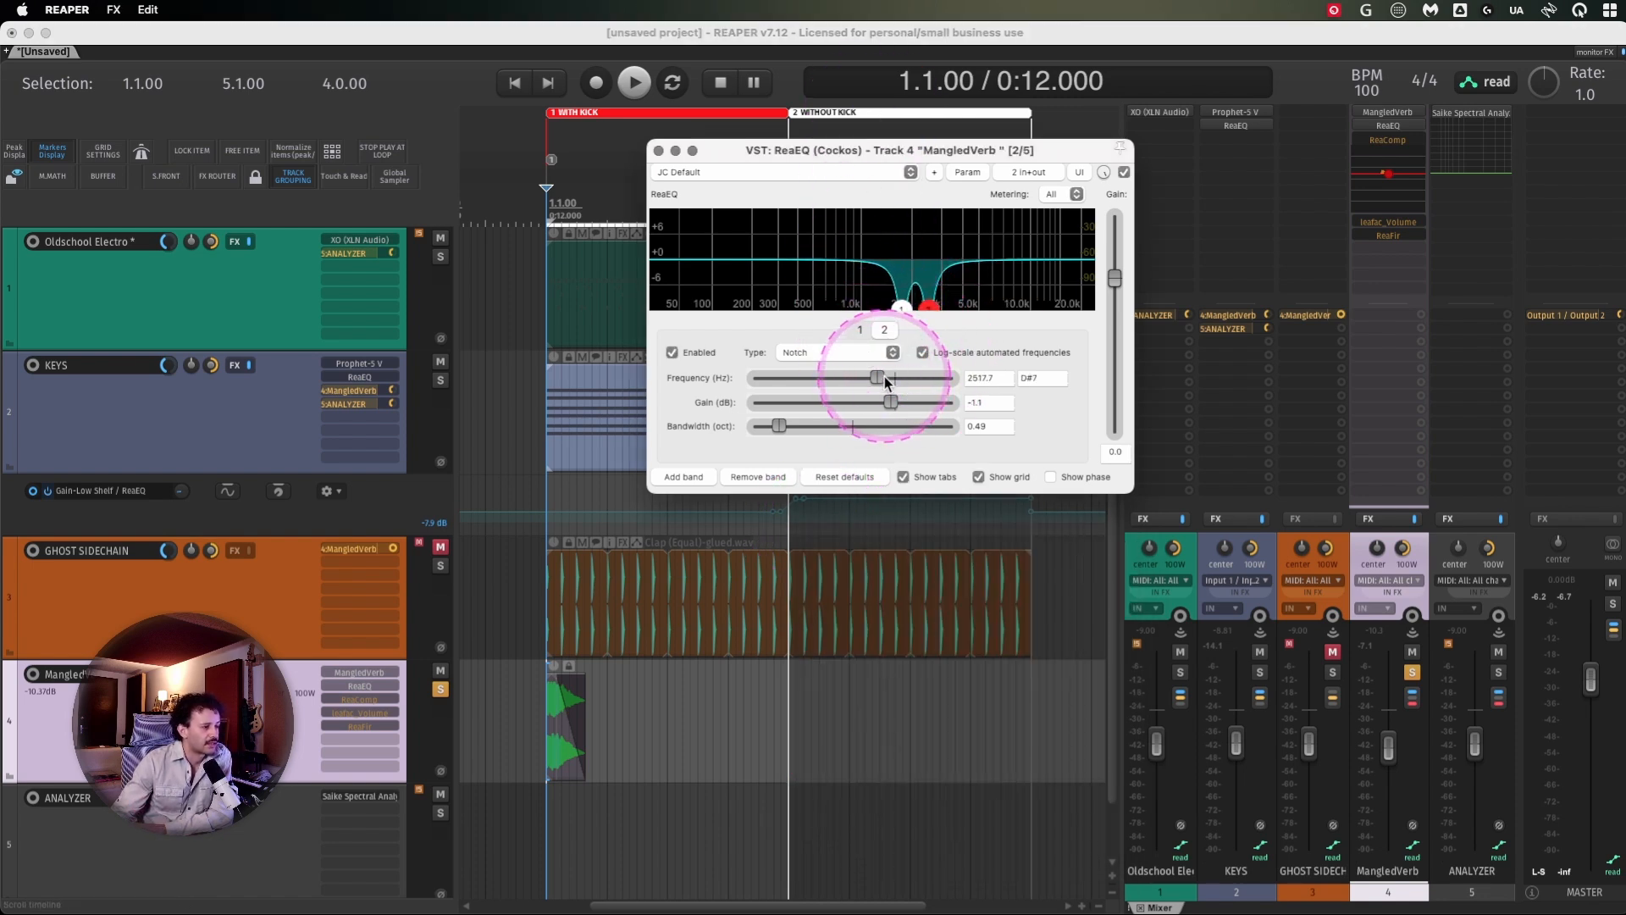
drag(884, 376, 875, 377)
click(1001, 180)
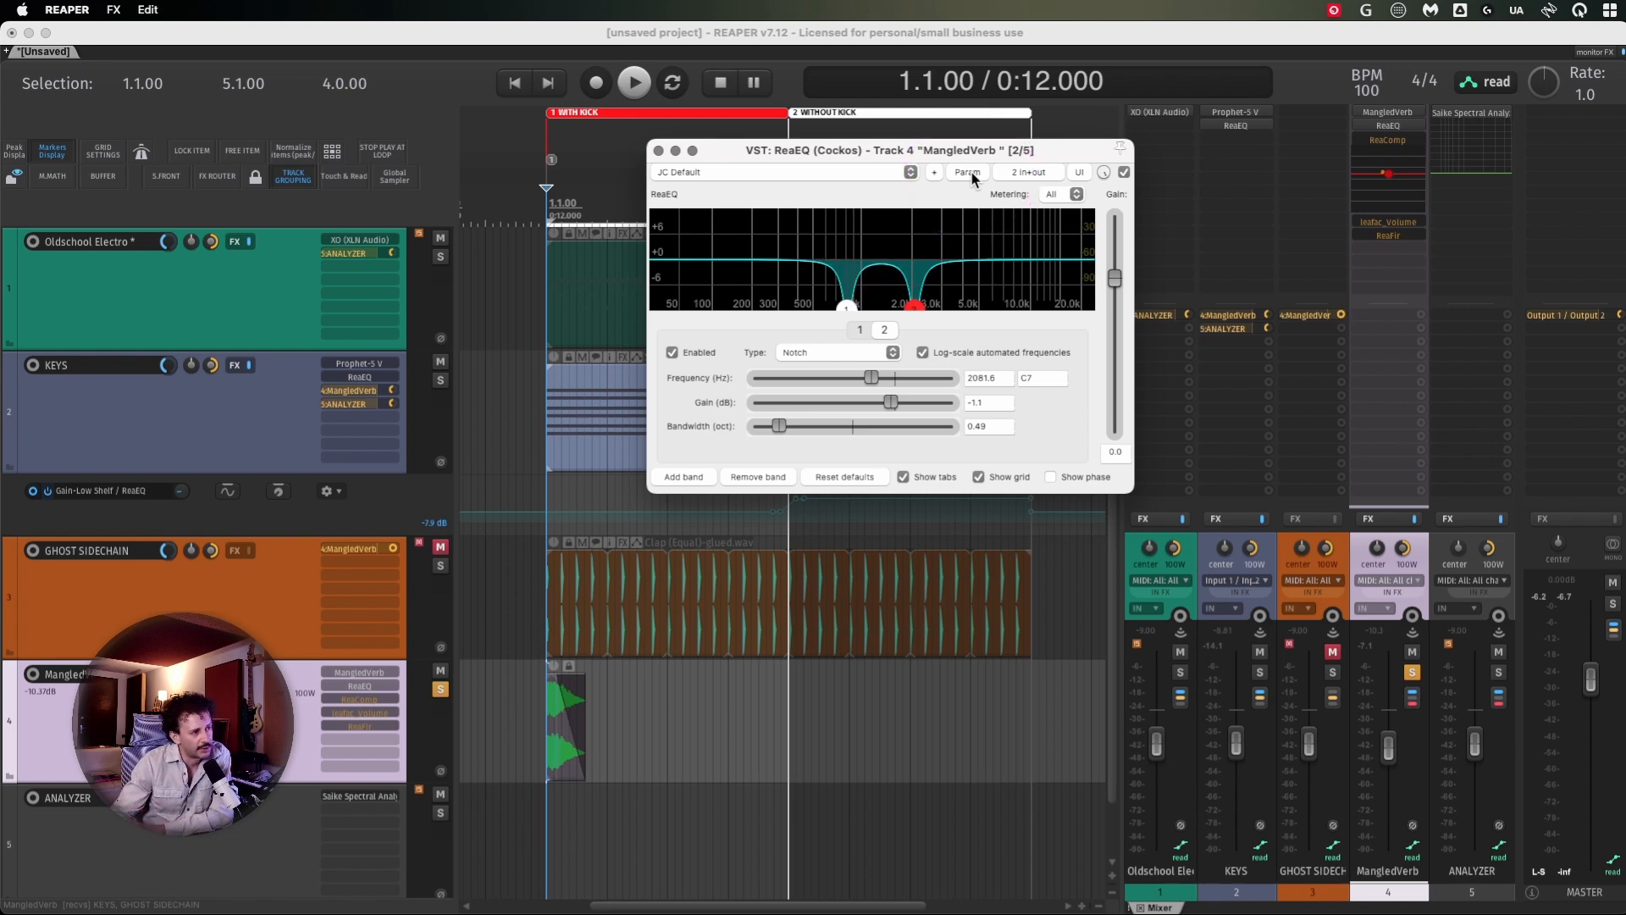
click(971, 171)
click(1004, 251)
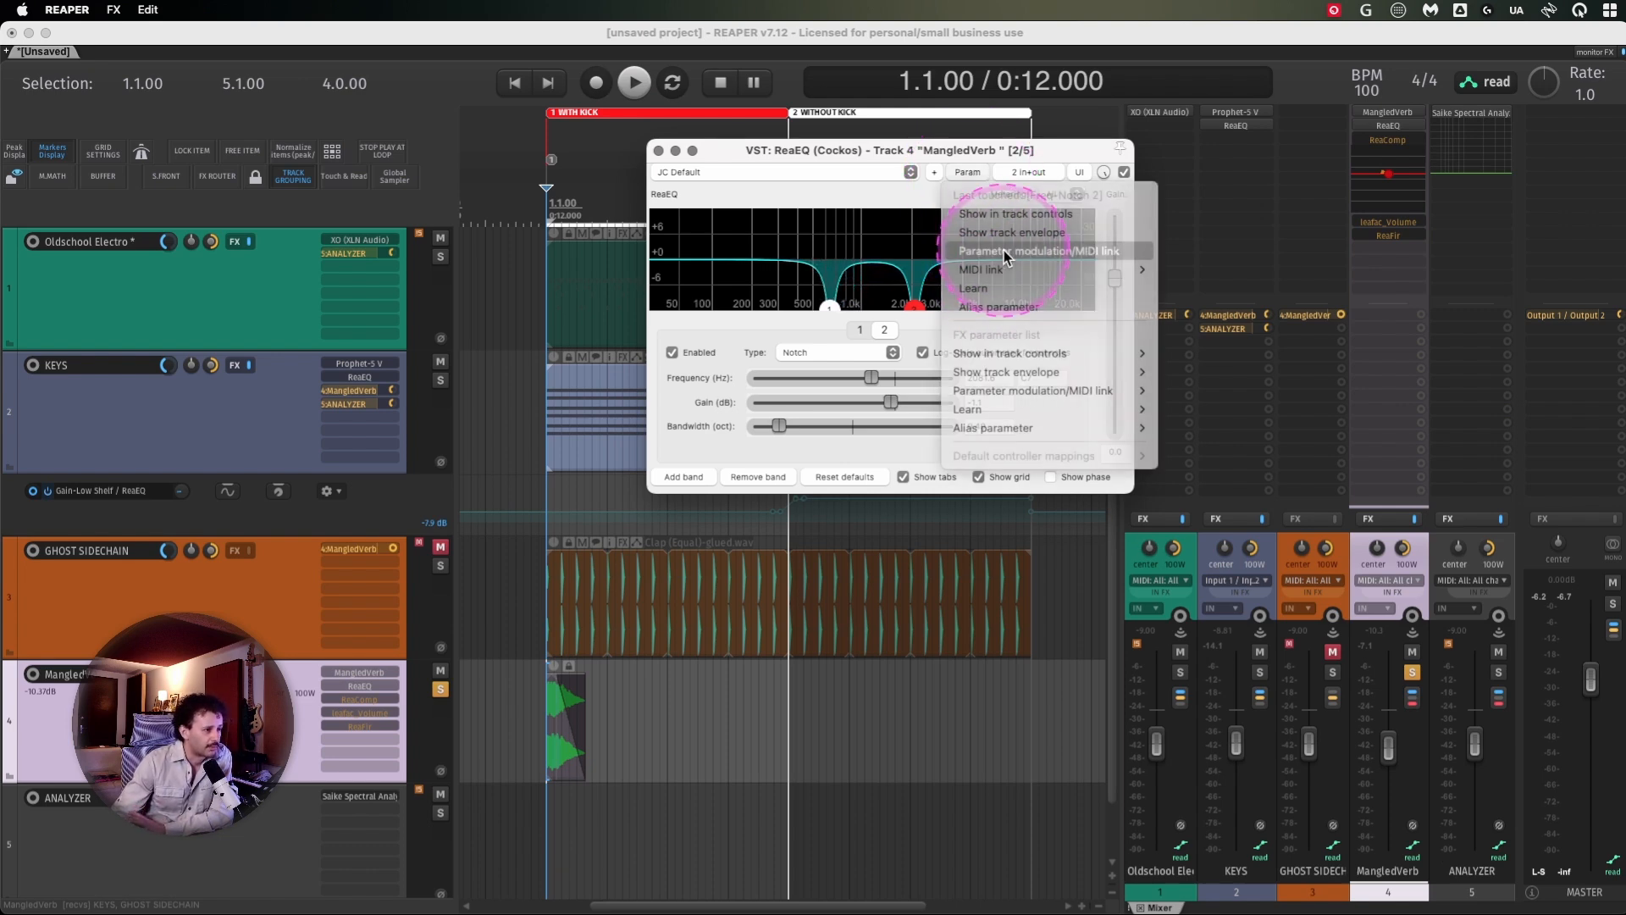
click(826, 809)
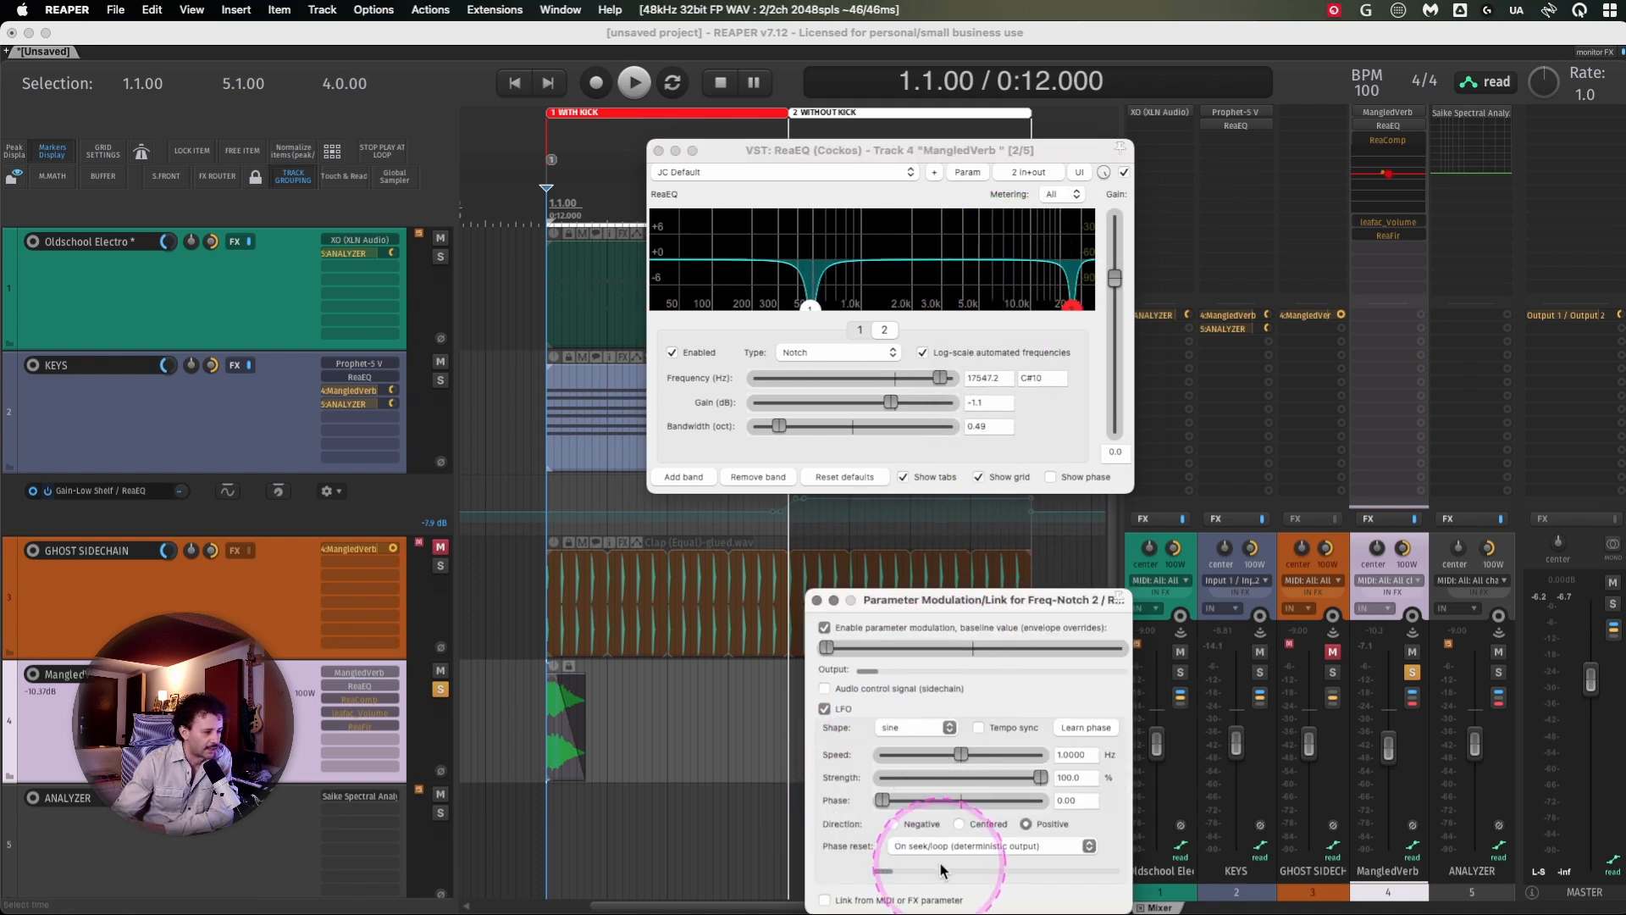
Set the band 2 modulation baseline to put the notch at 3187.7 Hz, with a negative LFO direction and 42.7% strength
double_click(1037, 776)
drag(951, 601, 946, 531)
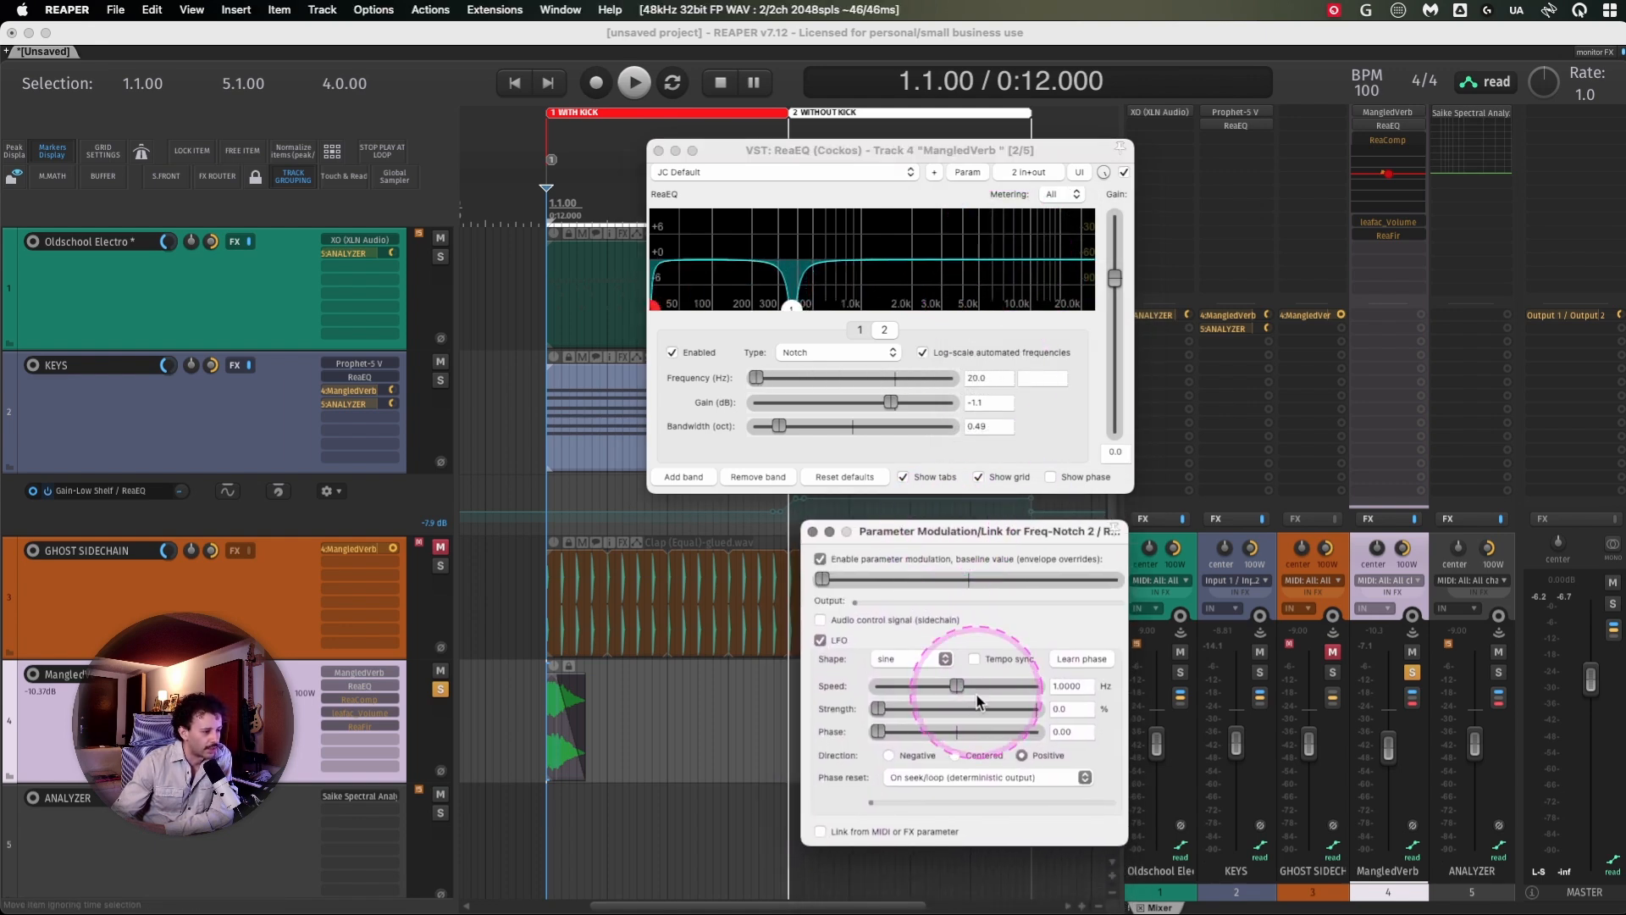
drag(962, 684, 1040, 684)
drag(822, 577, 1017, 577)
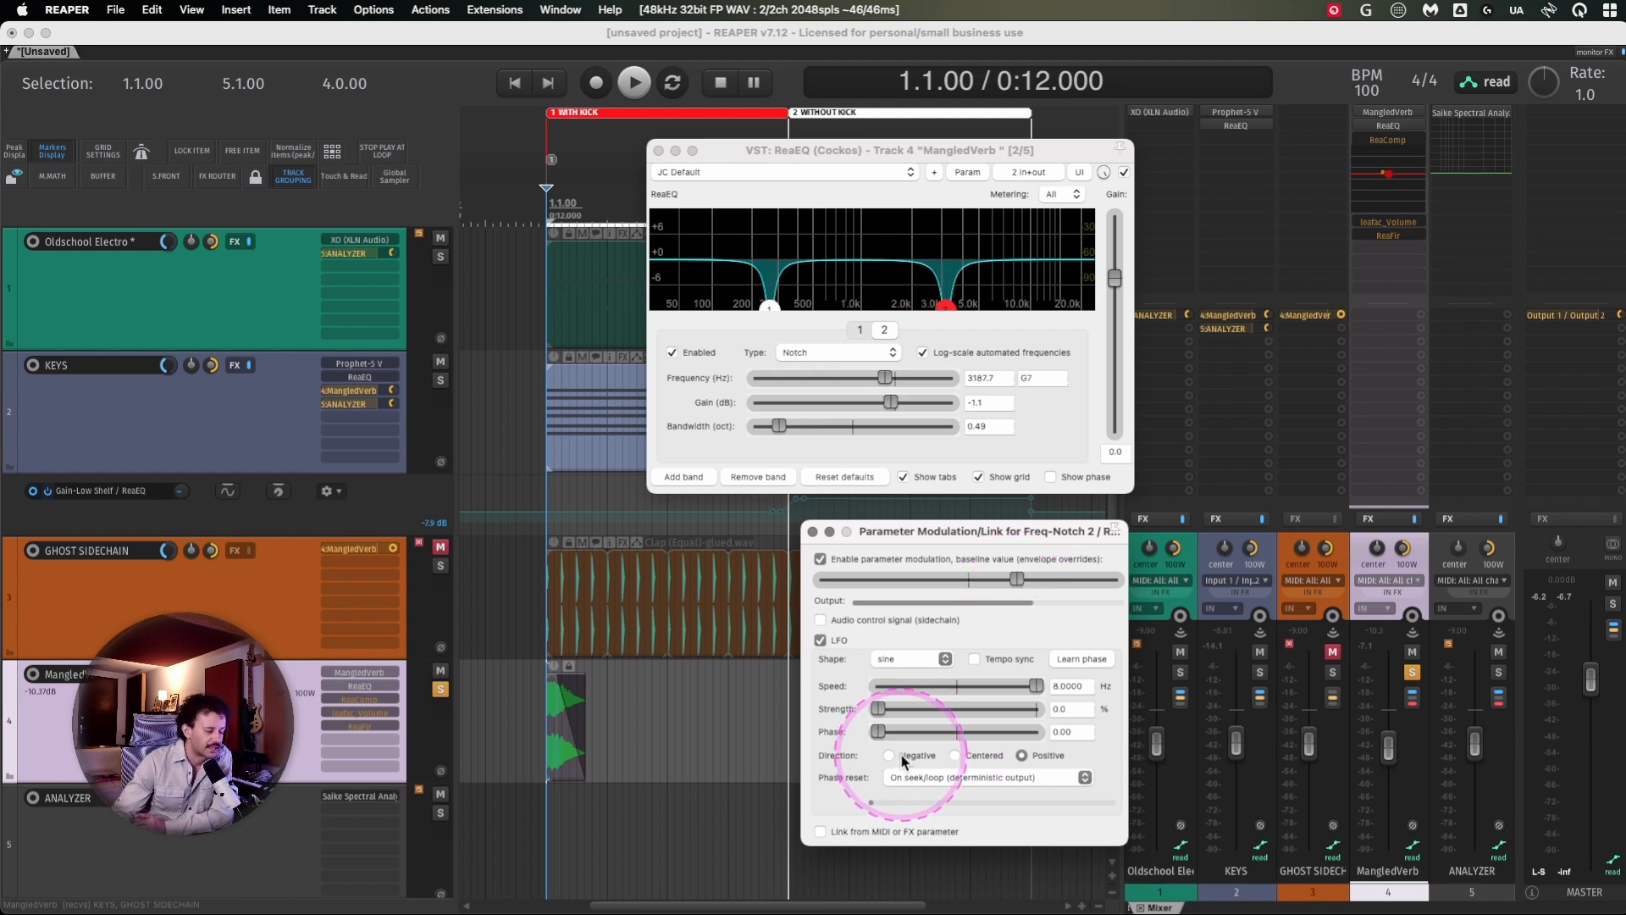
click(901, 755)
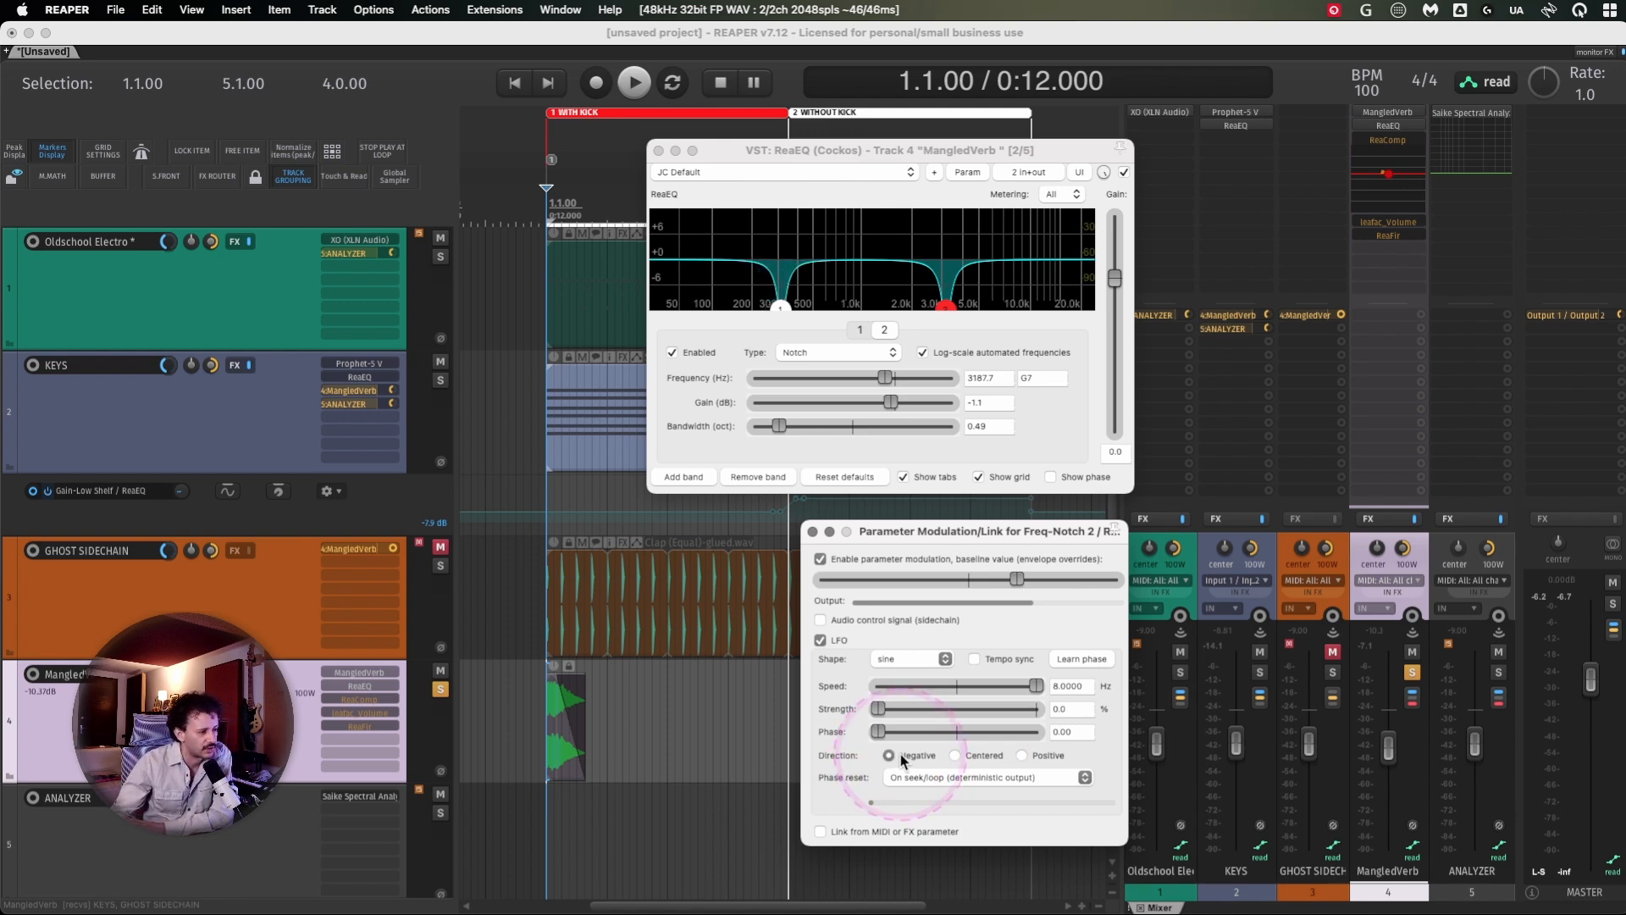
drag(880, 709, 943, 714)
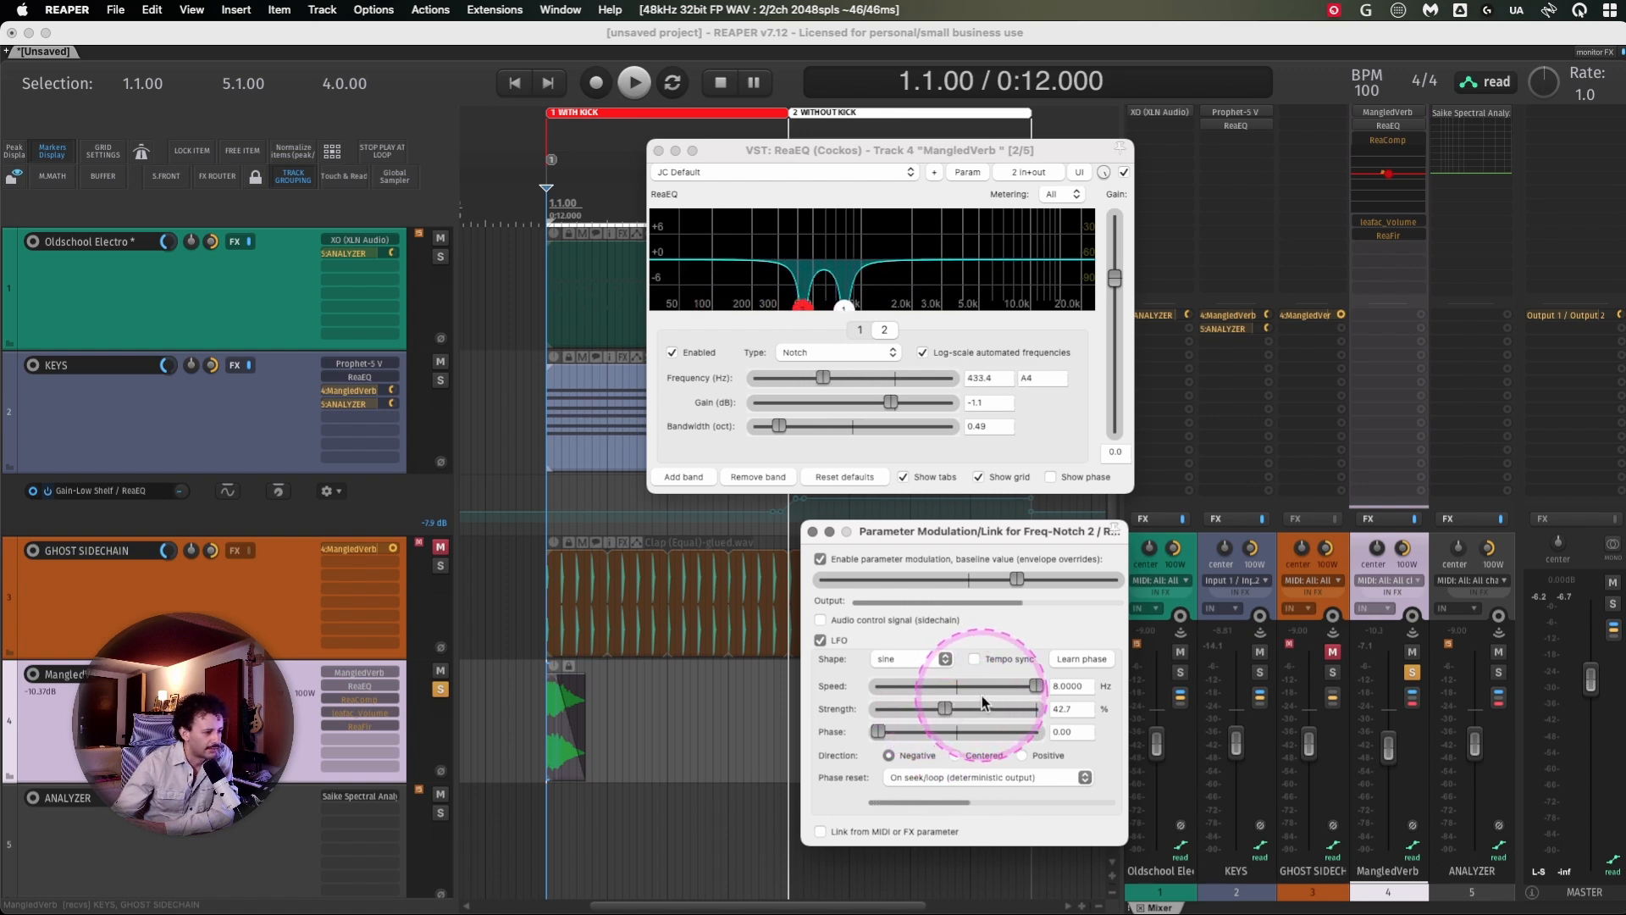
Slow the band 2 LFO to 0.1846 Hz with free-running phase reset, and close its modulation window
key(BackSpace)
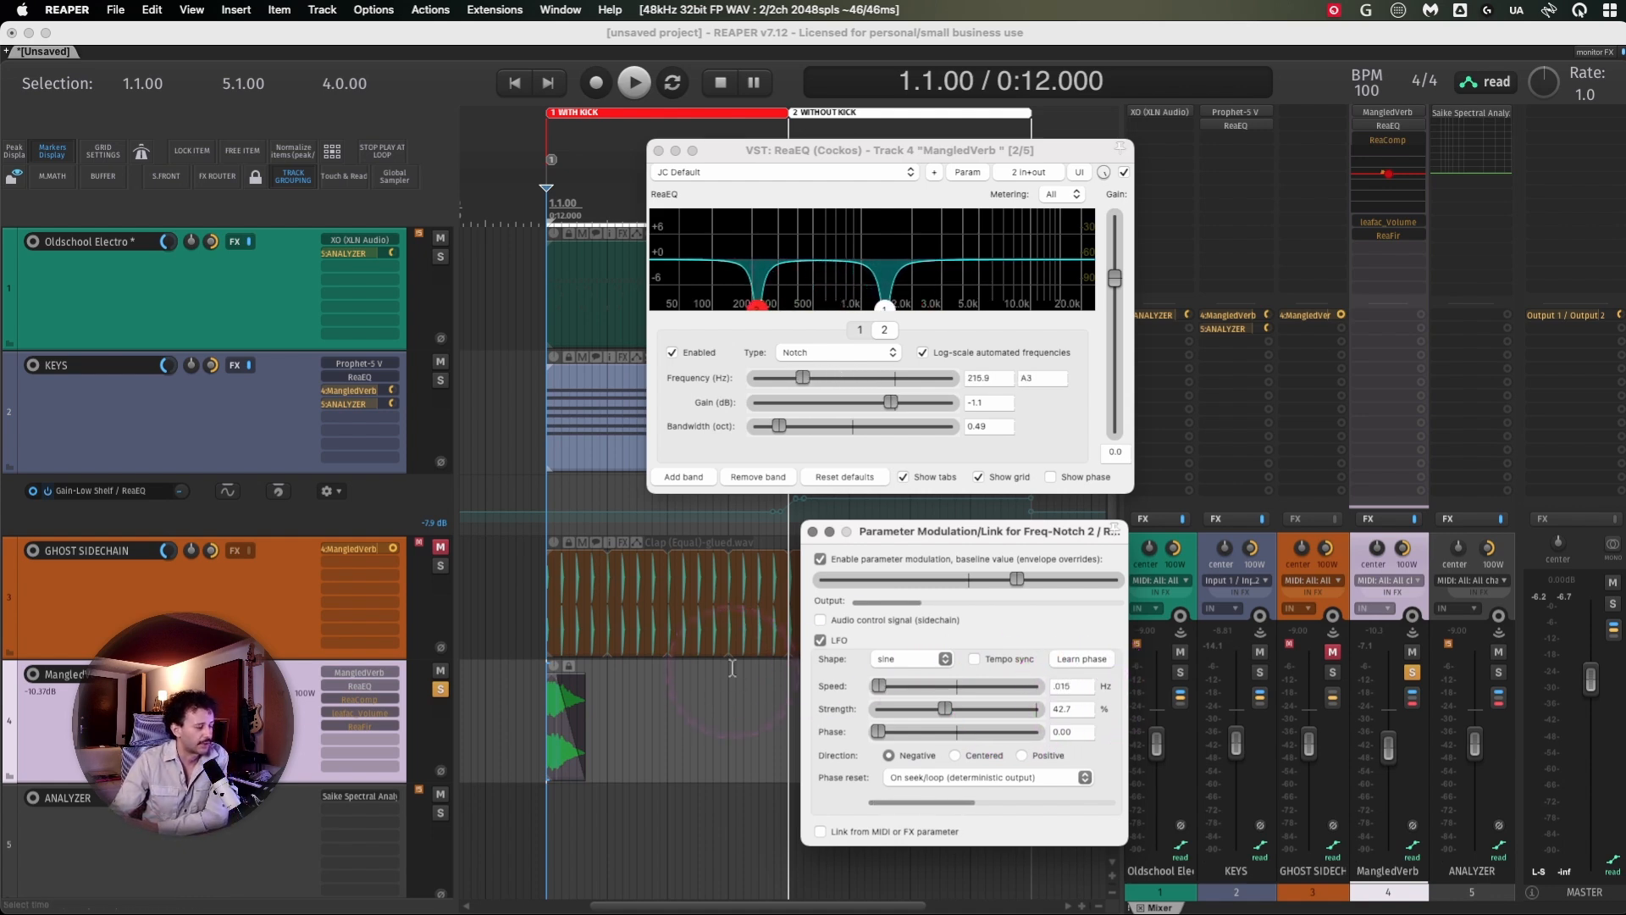
drag(879, 685, 892, 686)
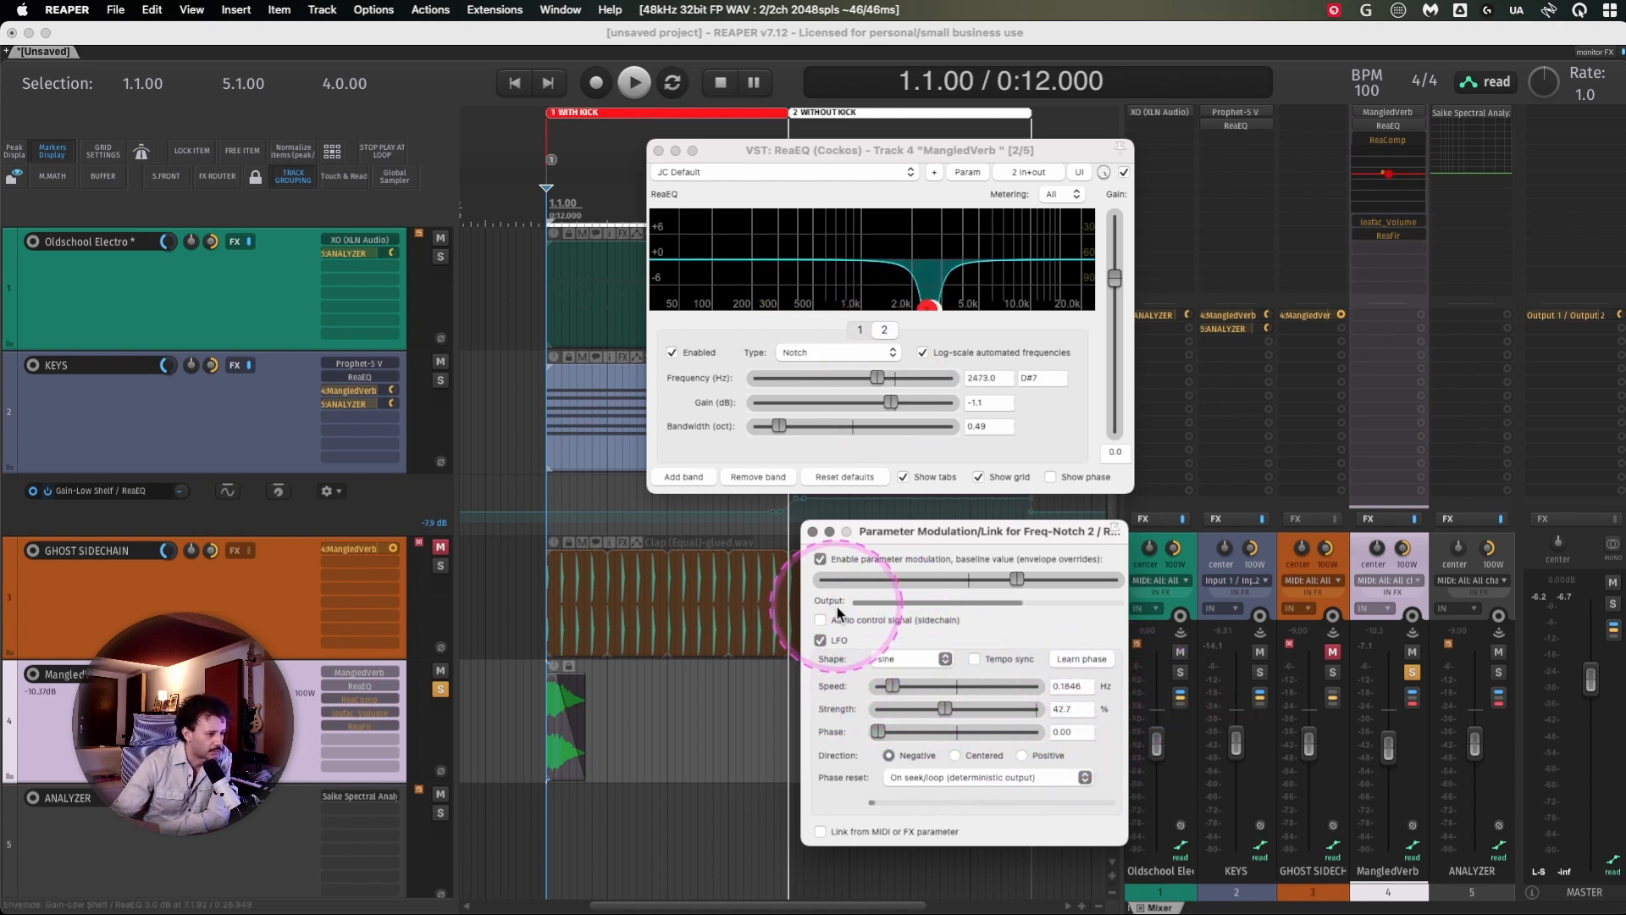
click(958, 776)
click(953, 790)
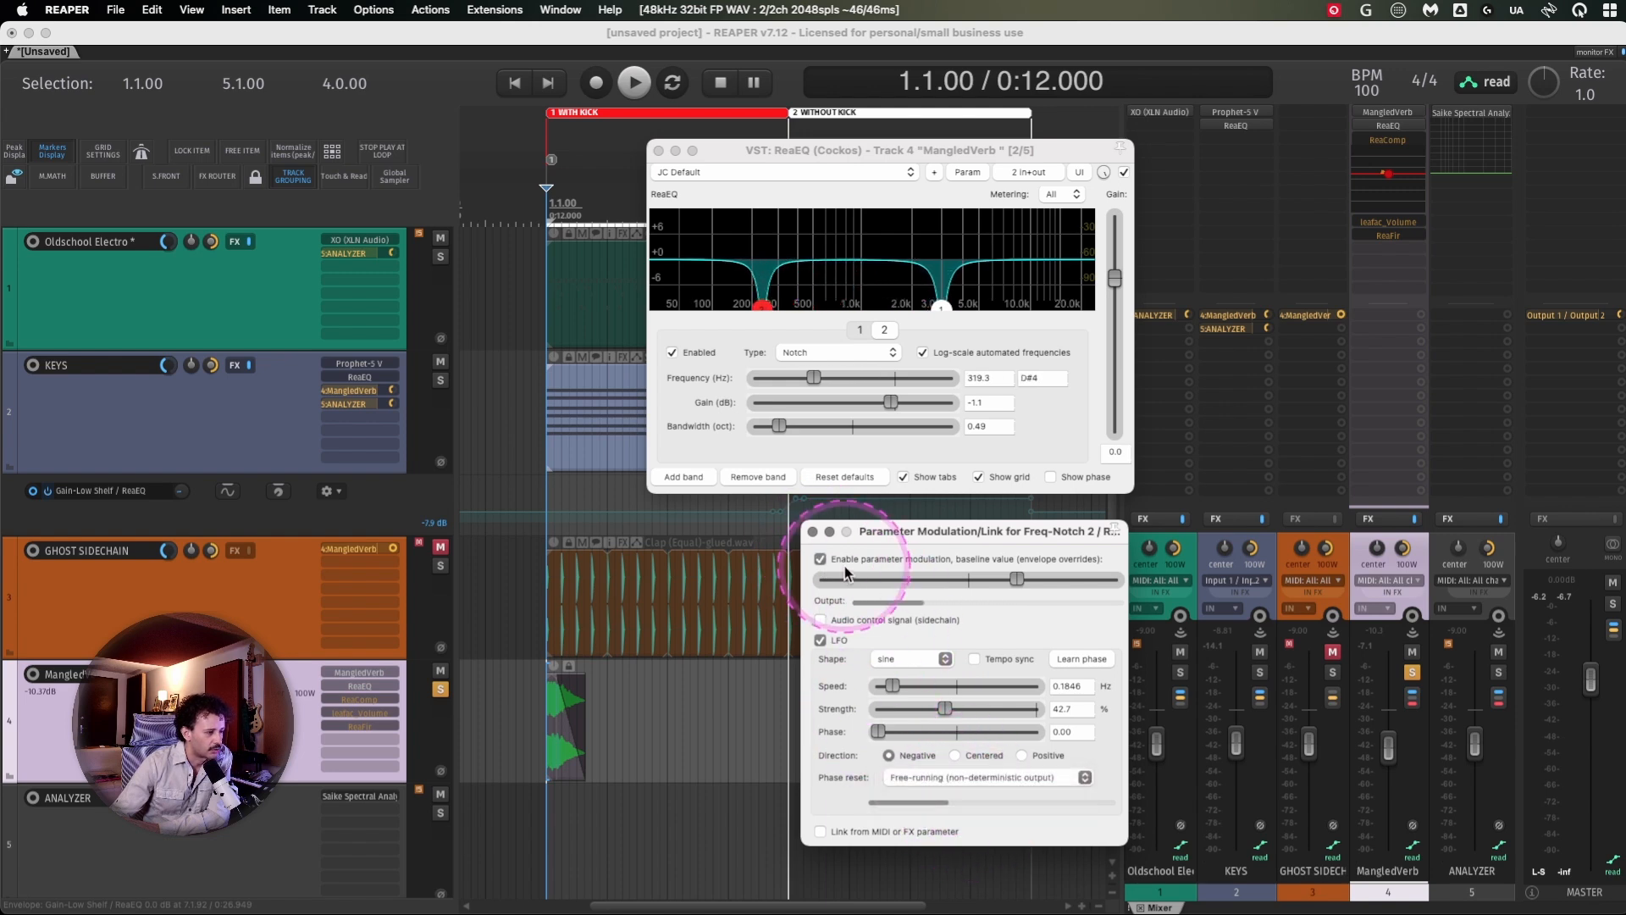
click(812, 532)
Narrow both notches, with band 1 at 0.34 octaves, and play from 1.1.00 to hear the moving filters on the reverb
drag(779, 427, 771, 426)
click(860, 329)
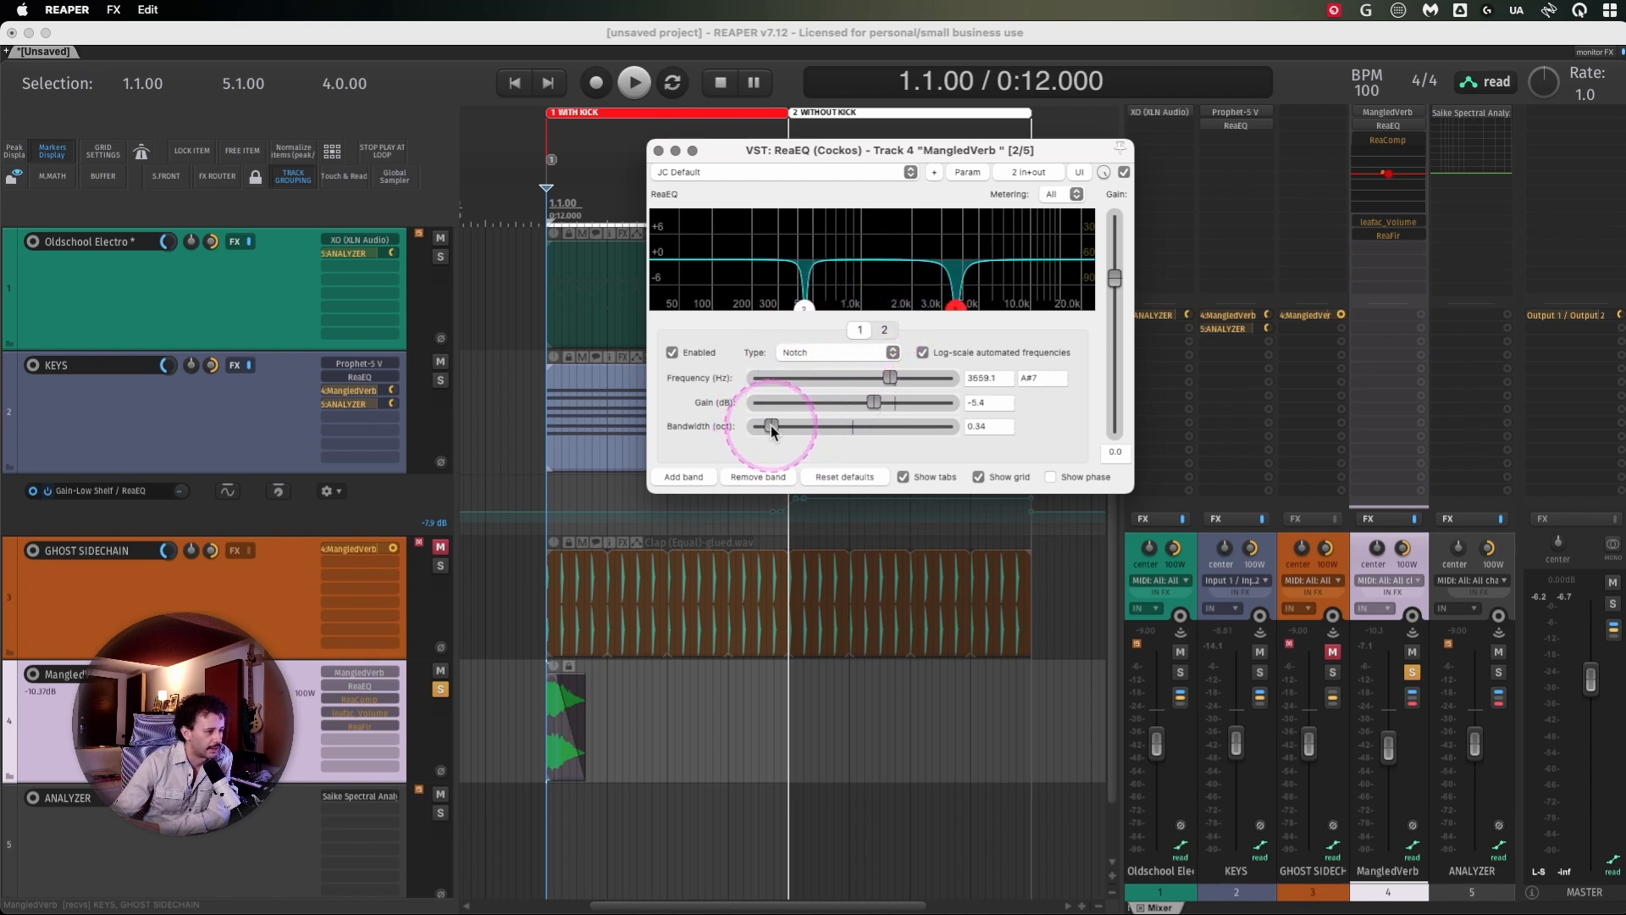
key(Escape)
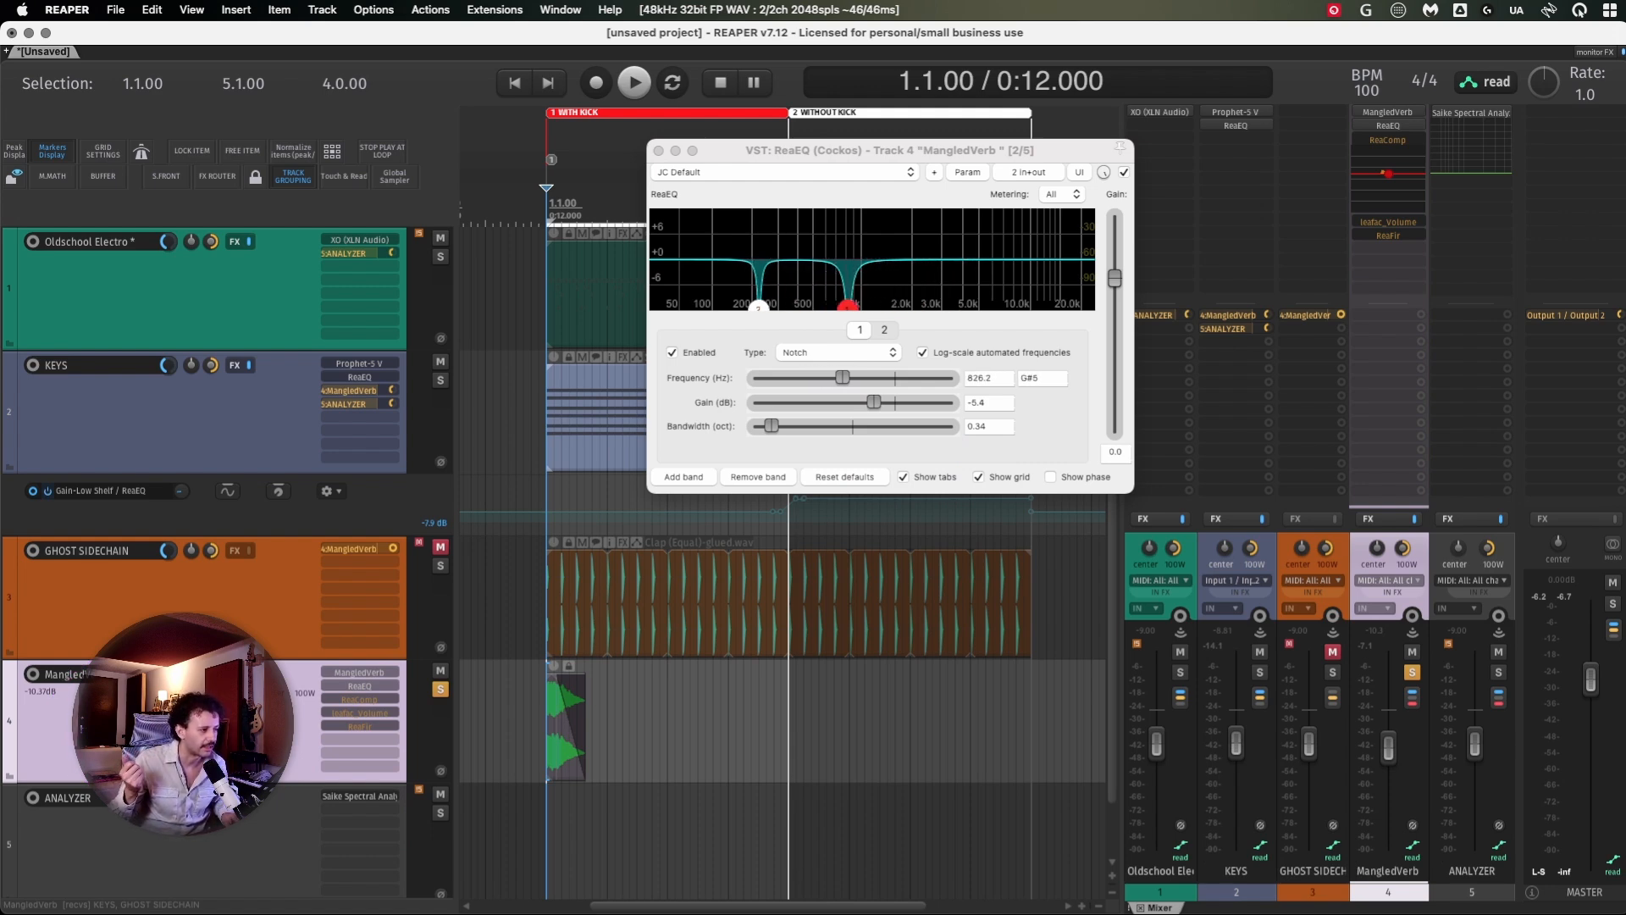
key(space)
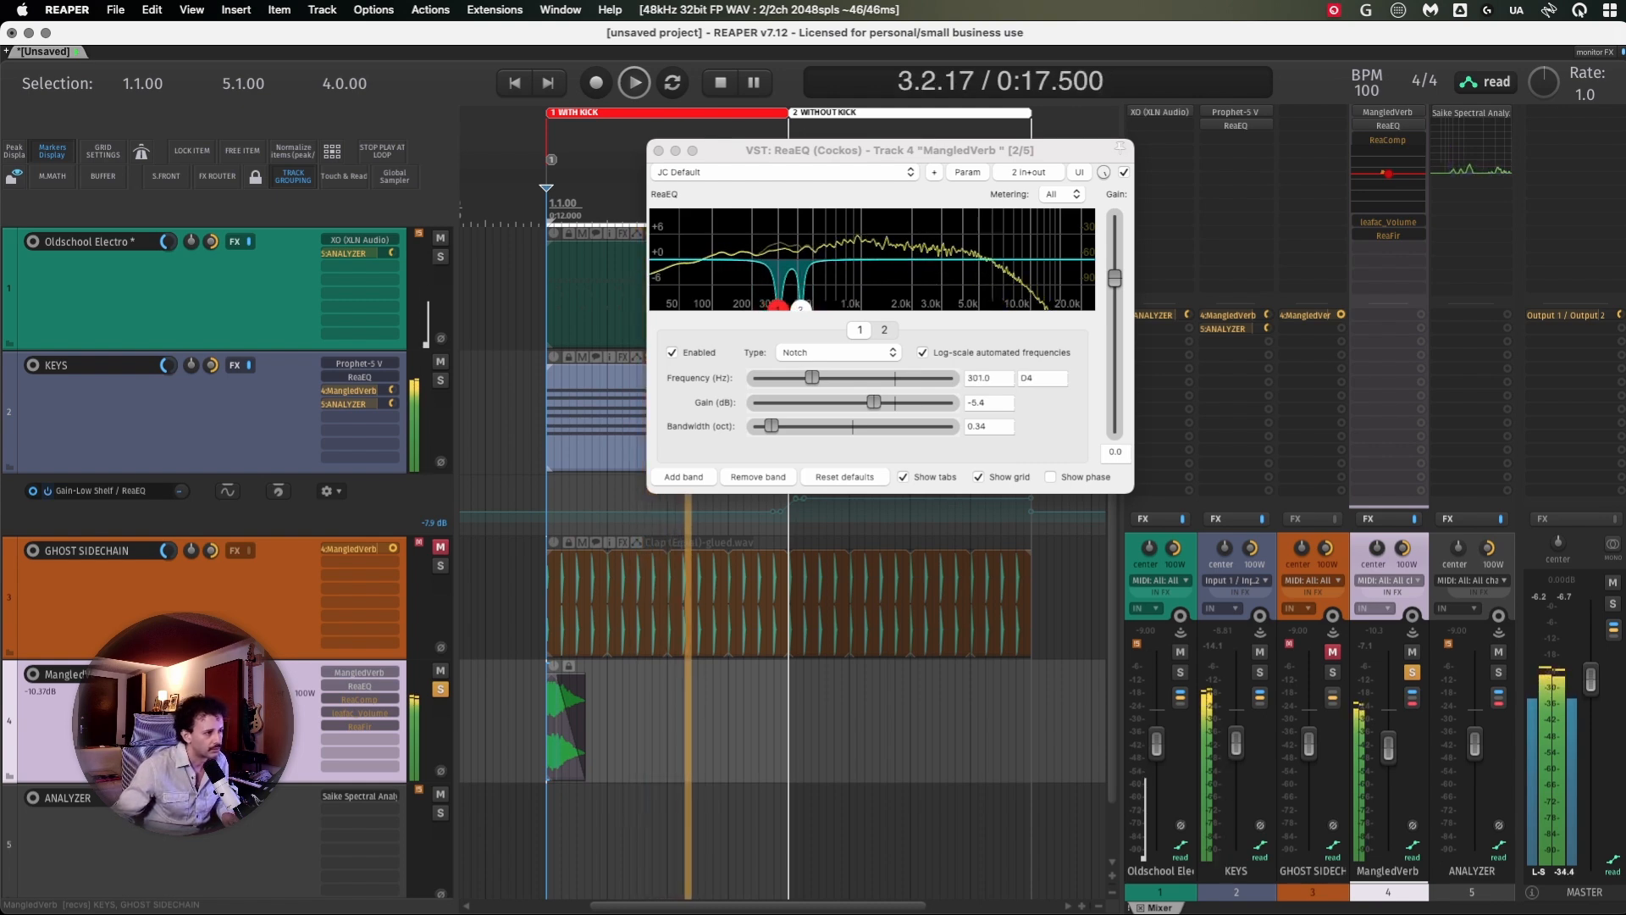
key(space)
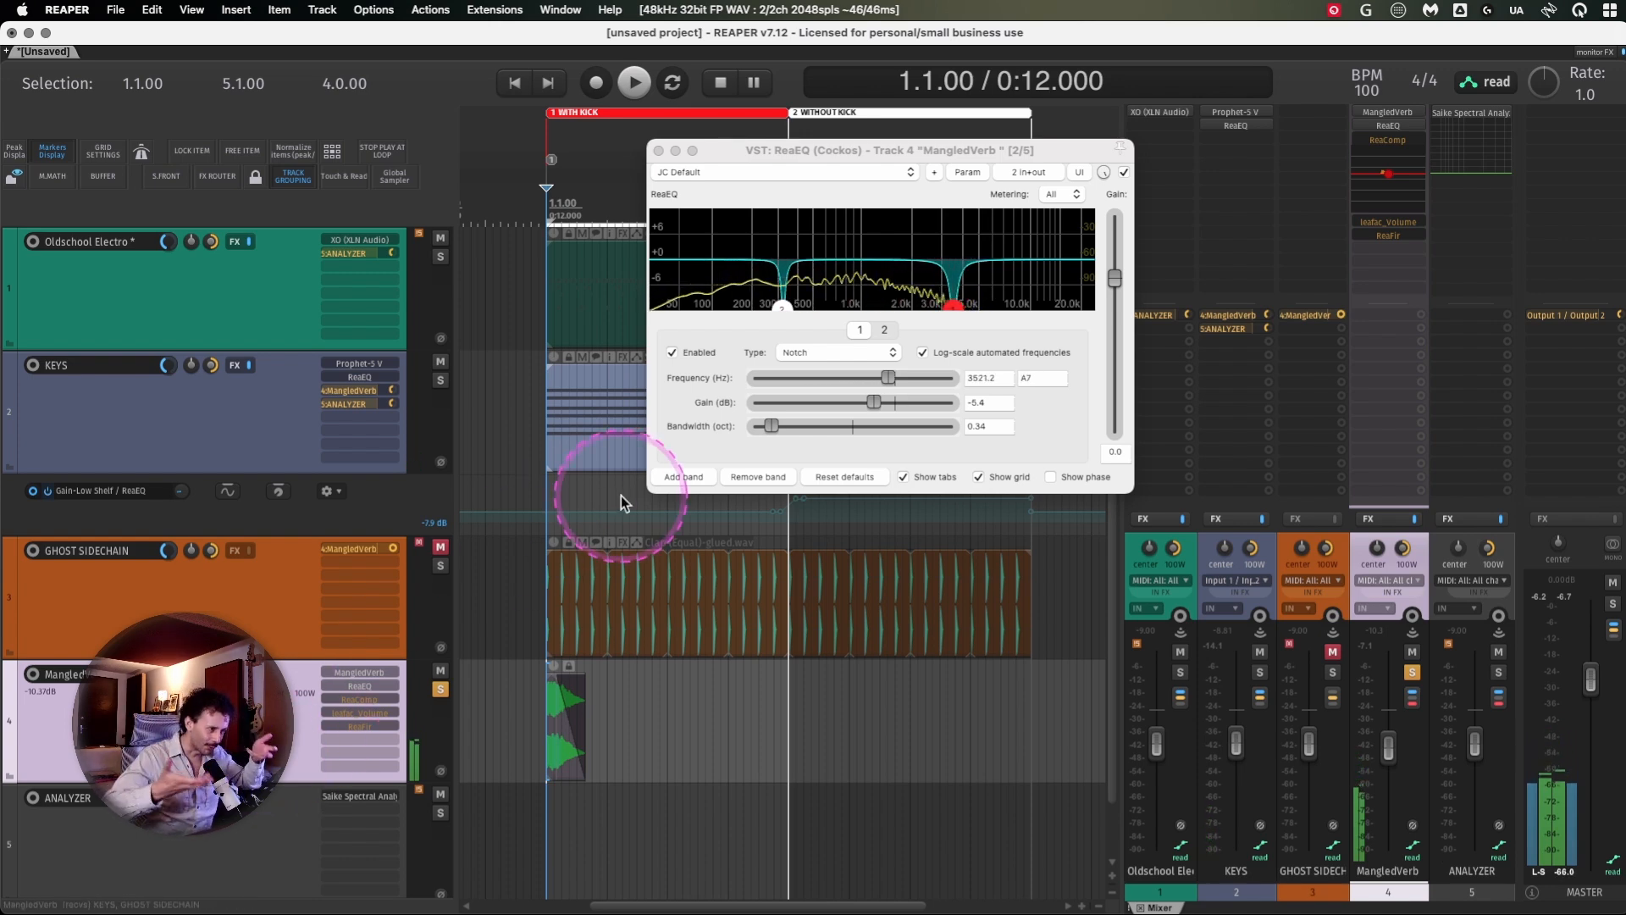
Lower the ReaEQ wet mix to 39% while playing the reverb from 1.1.00, and close the ReaEQ window
click(1104, 172)
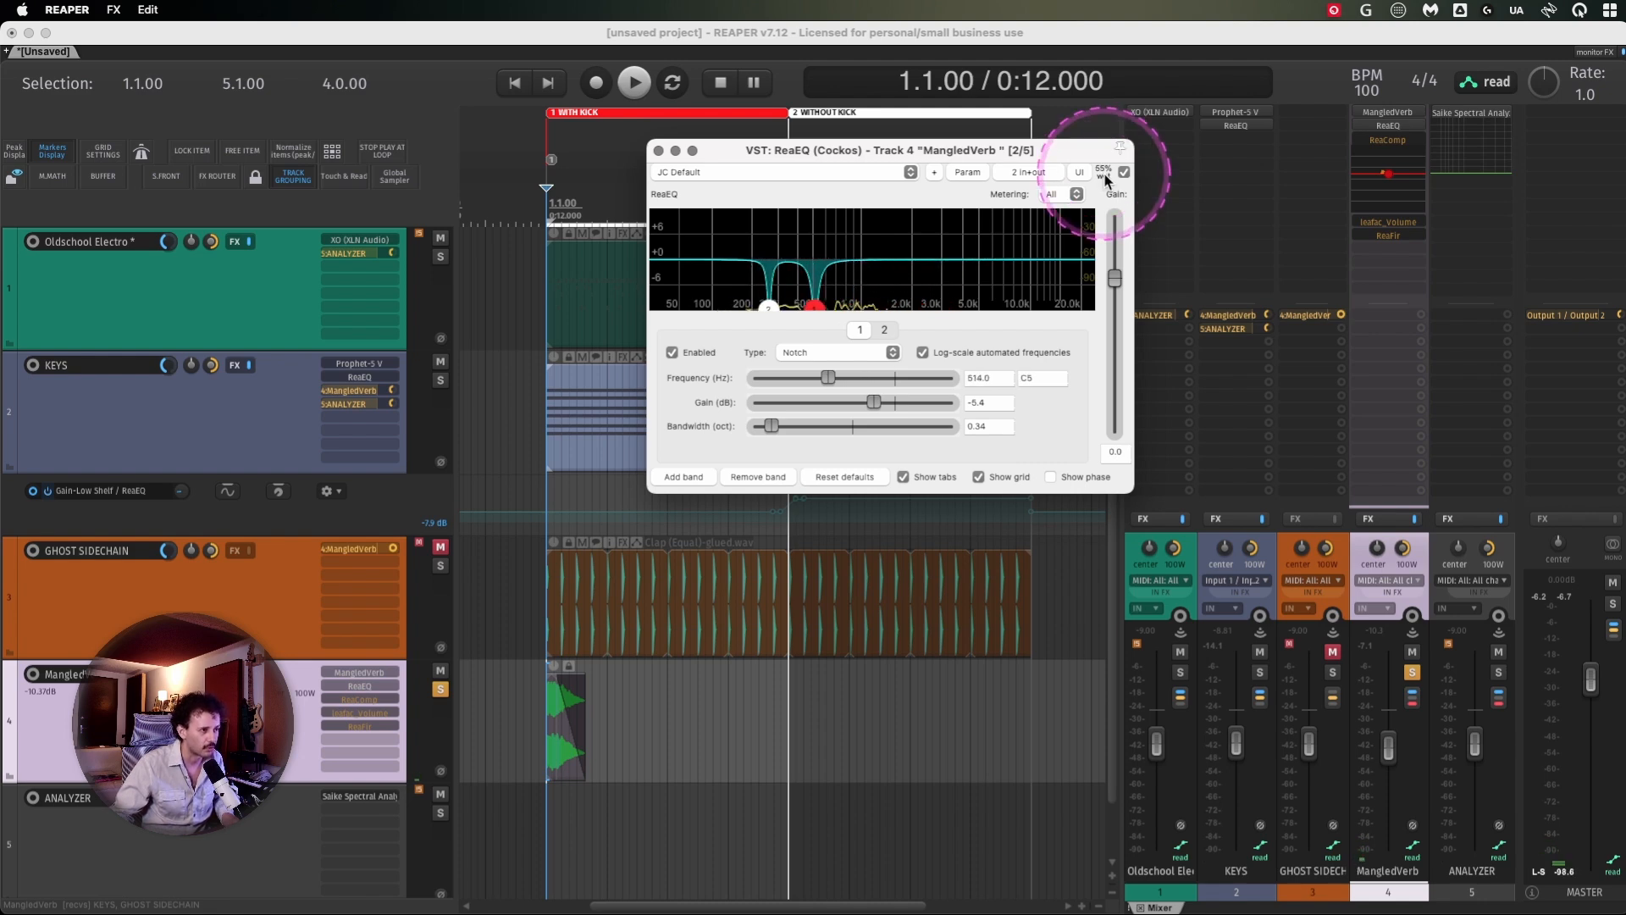
key(space)
mouse_move(1105, 171)
mouse_down()
mouse_move(1104, 199)
mouse_move(1105, 184)
mouse_up()
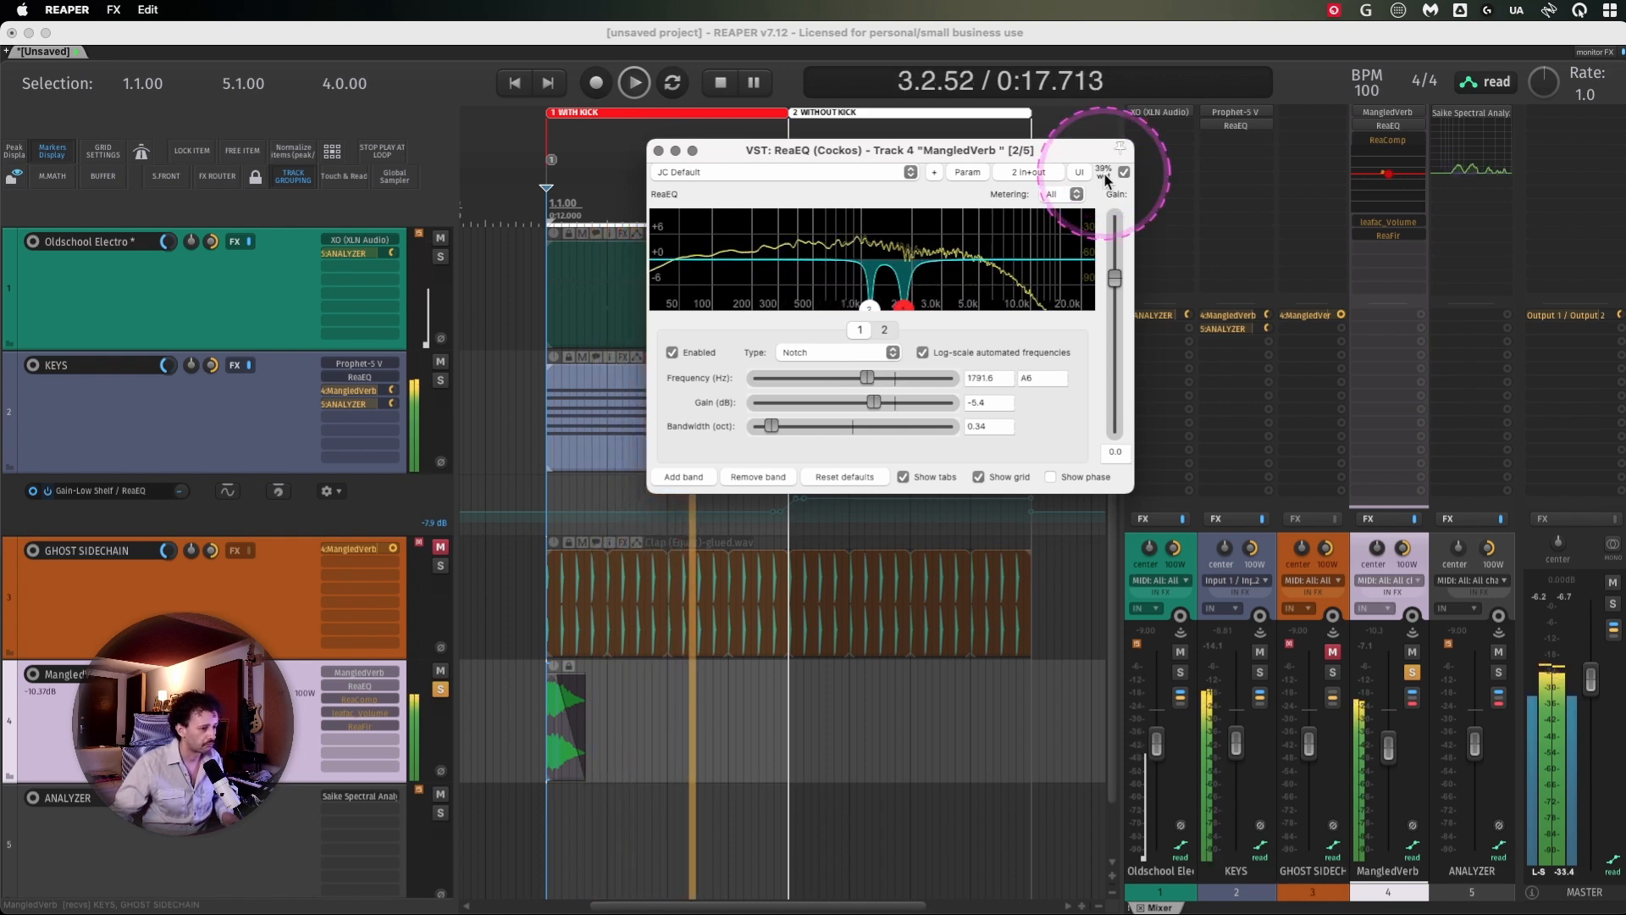
key(space)
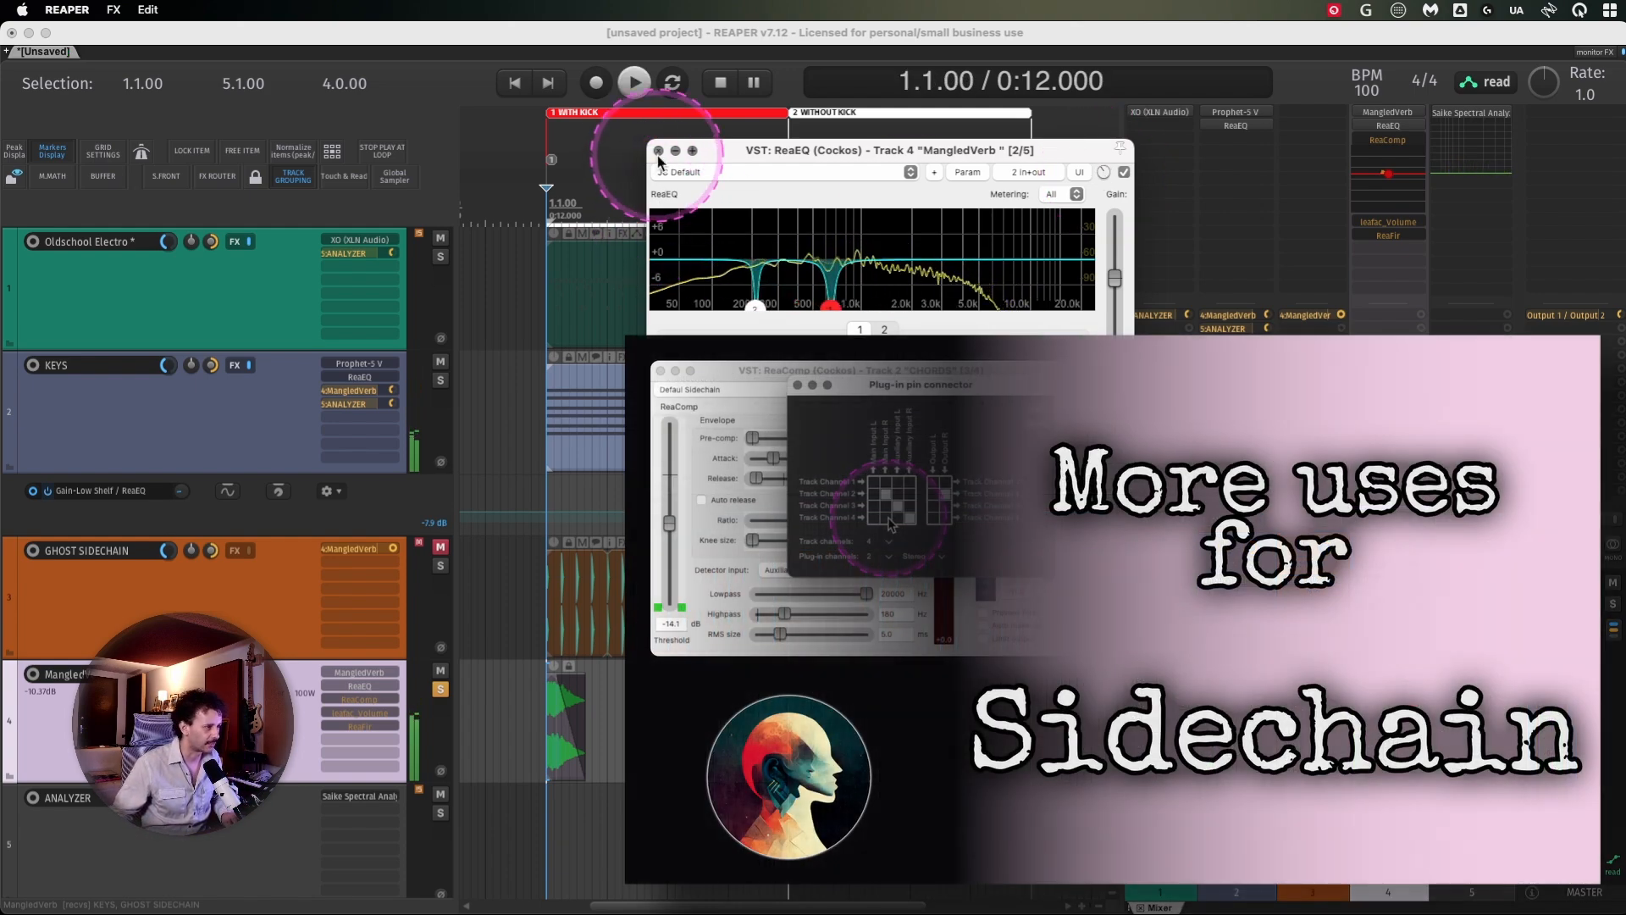
click(658, 150)
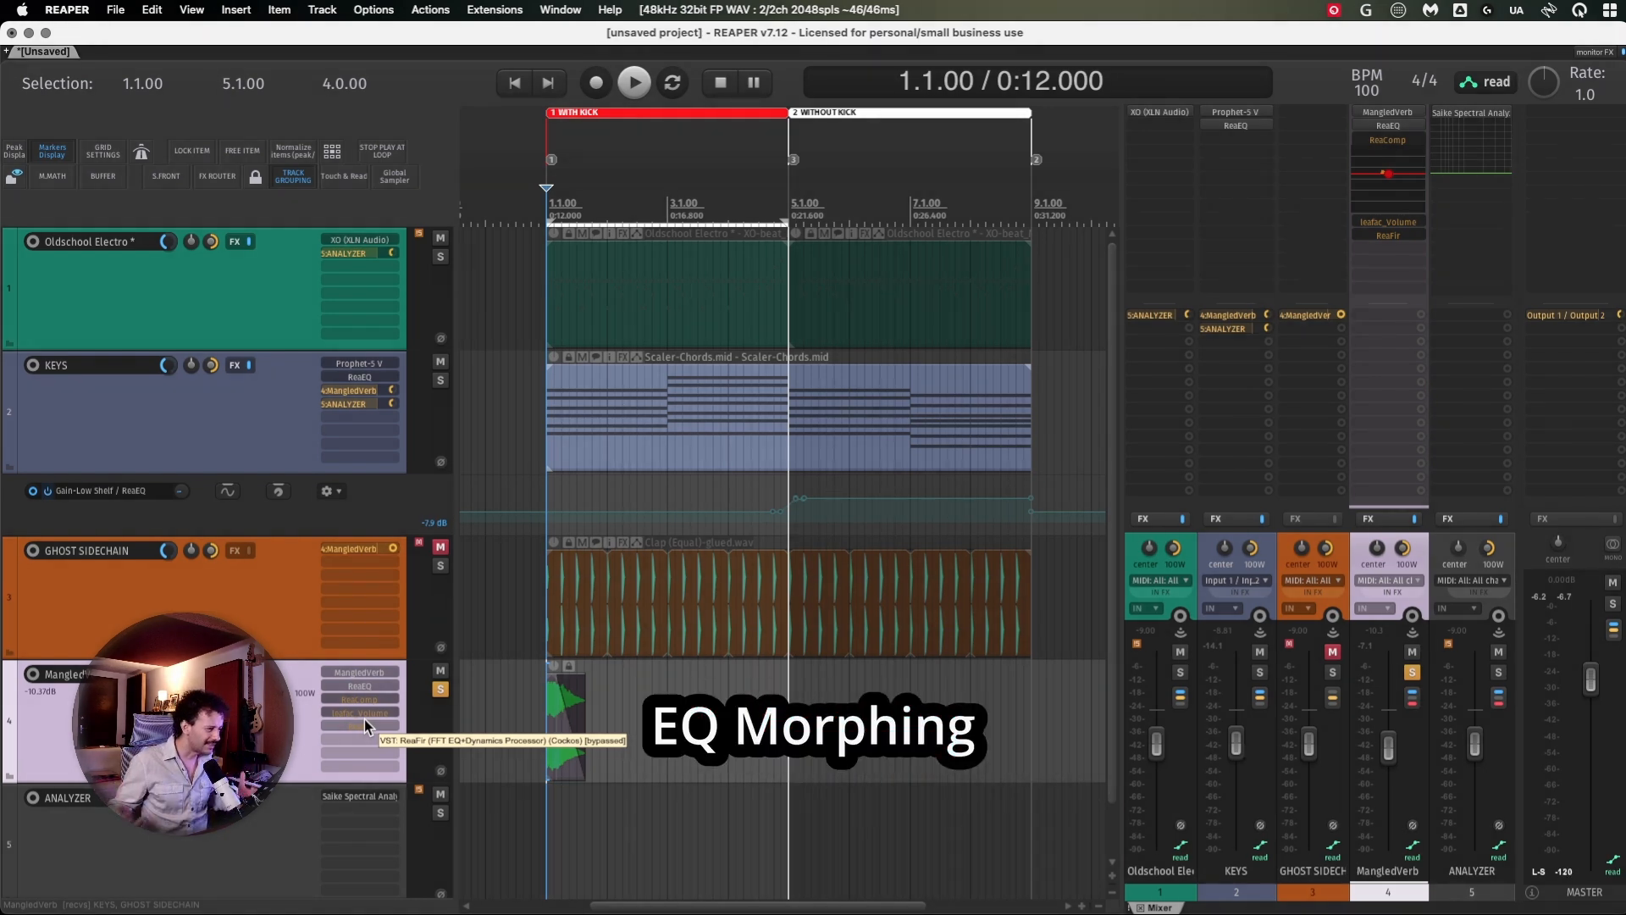
click(365, 723)
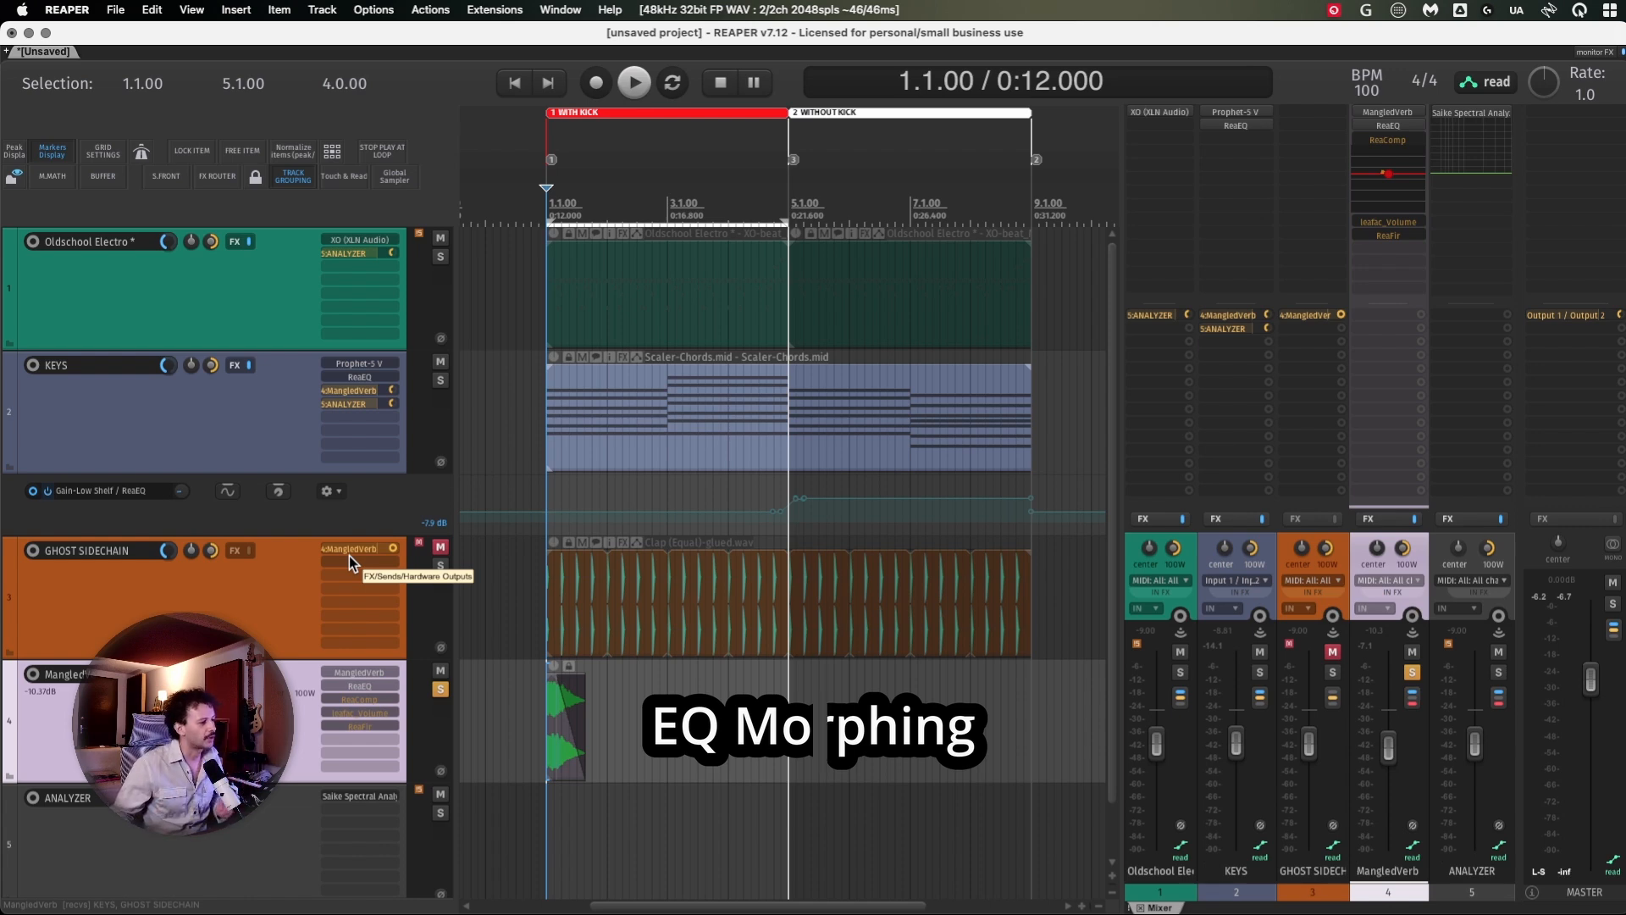
Mute the send from the KEYS track to MangledVerb and select the MangledVerb track
scroll(364, 520, down, 1)
scroll(335, 396, up, 2)
click(335, 395)
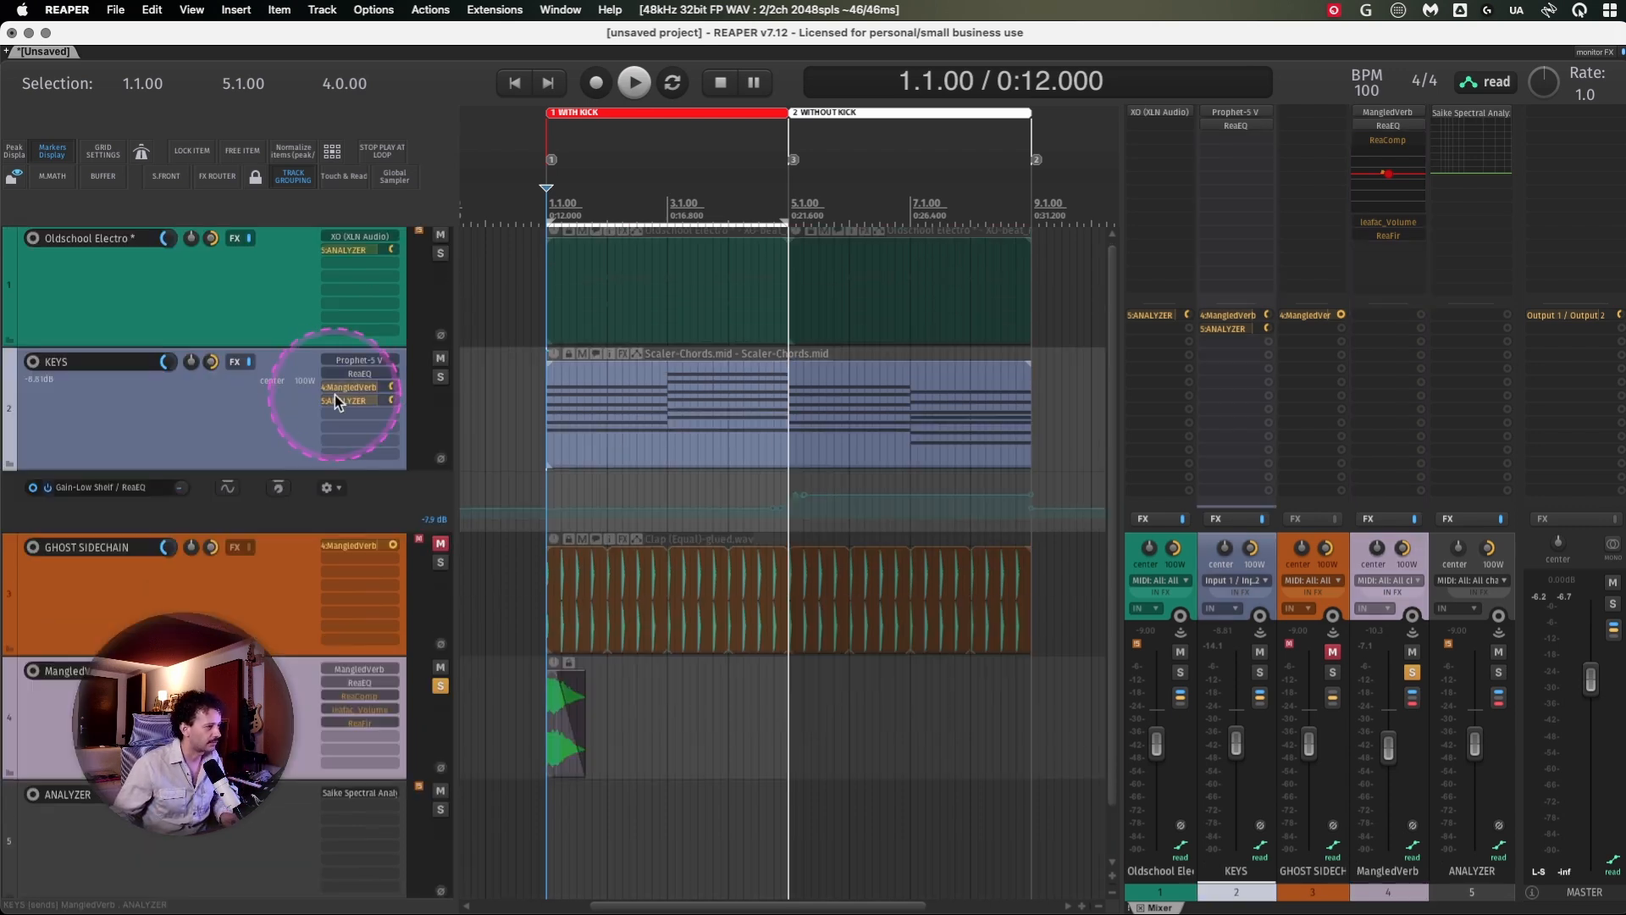
click(351, 387)
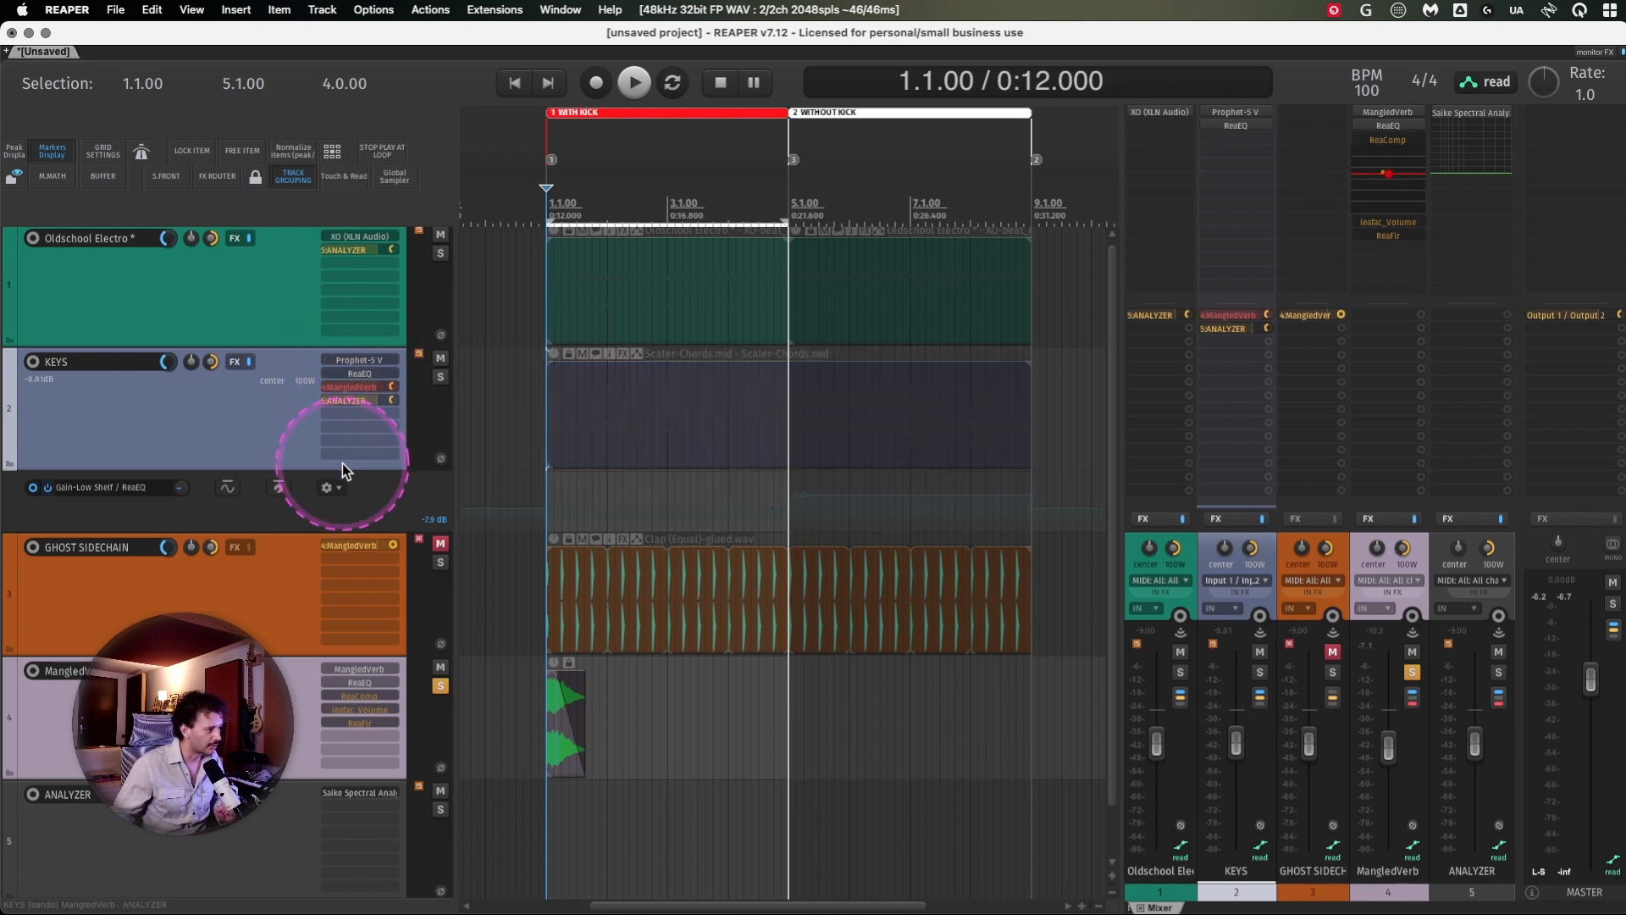
click(239, 710)
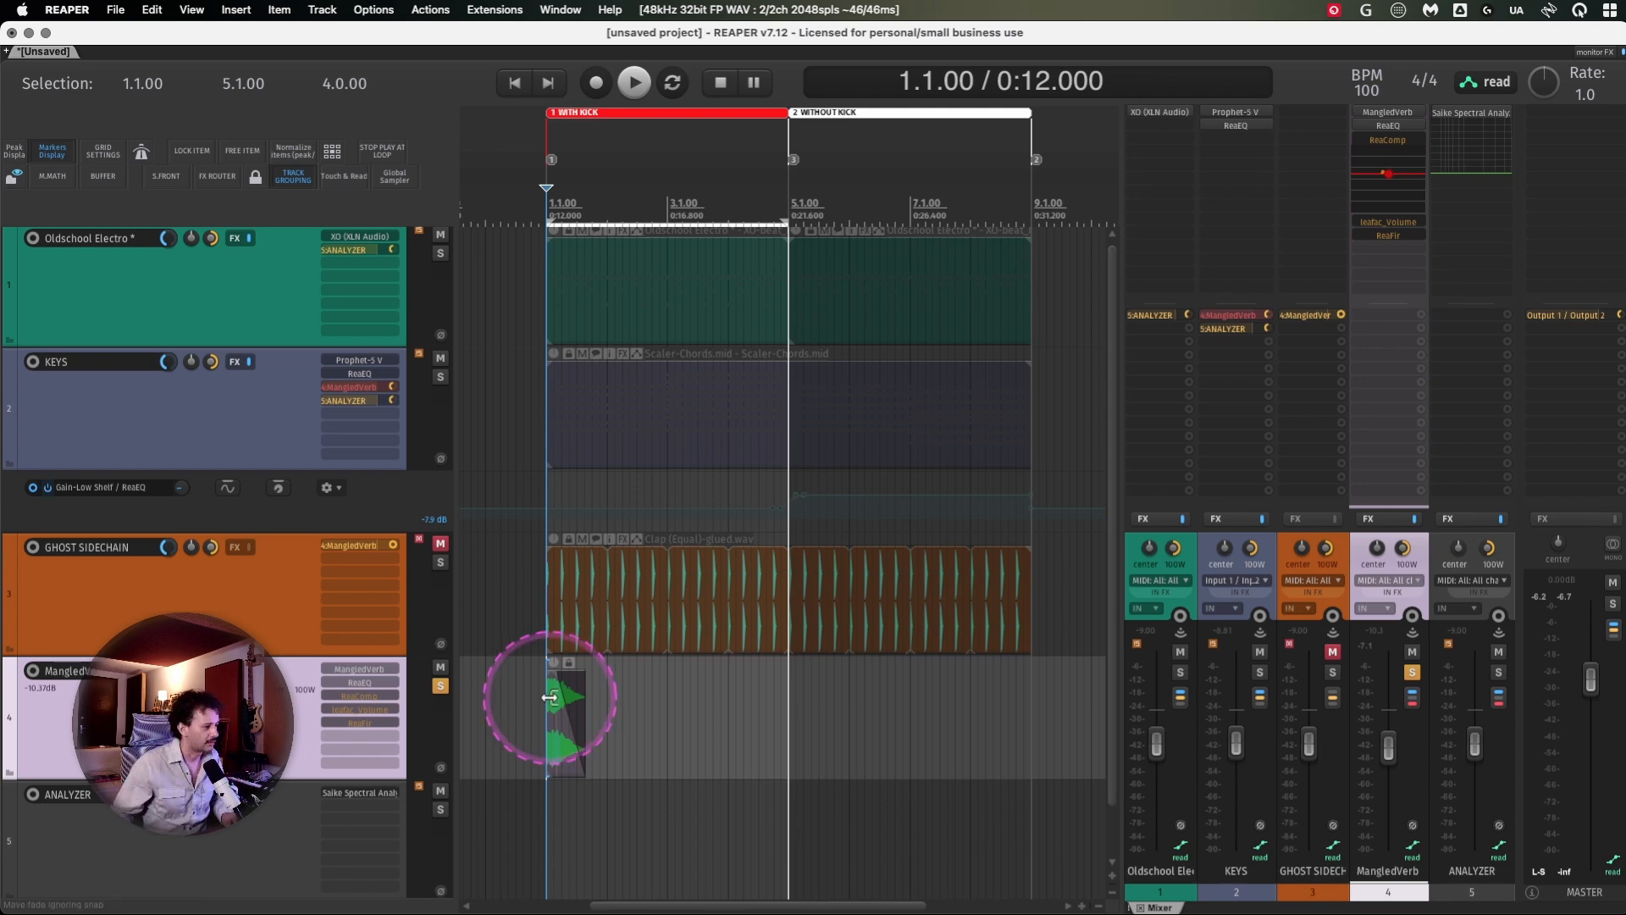
Unmute the Cumbia_Jah_2 sample on the MangledVerb track and audition it from 1.1.00 with the track's effects bypassed
drag(515, 713, 663, 719)
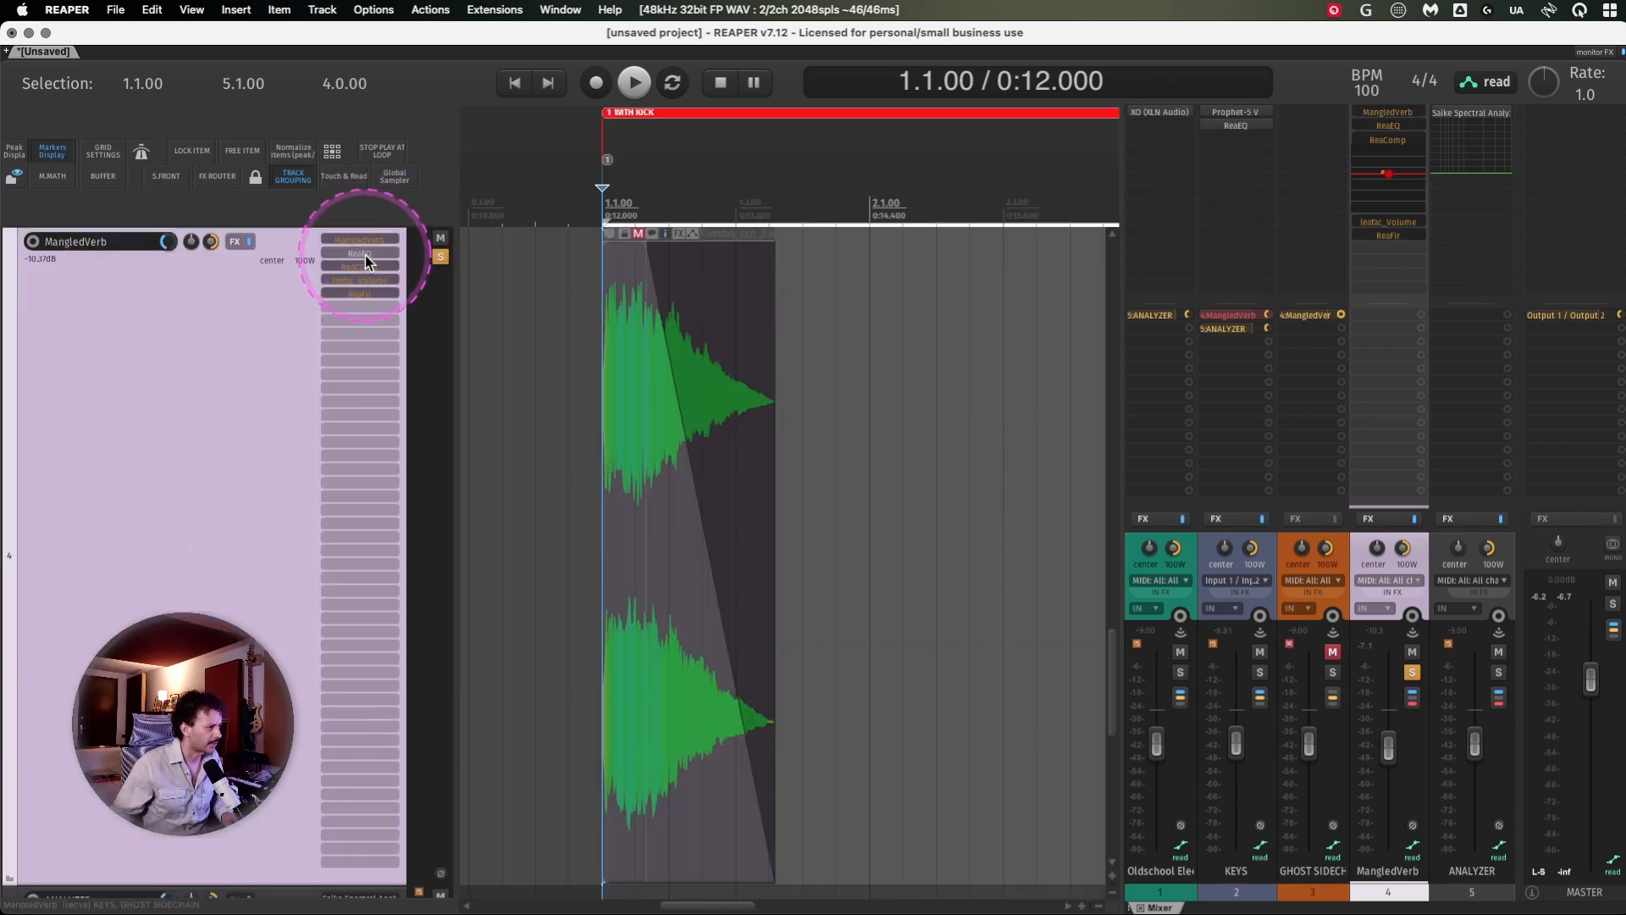
click(636, 248)
click(603, 301)
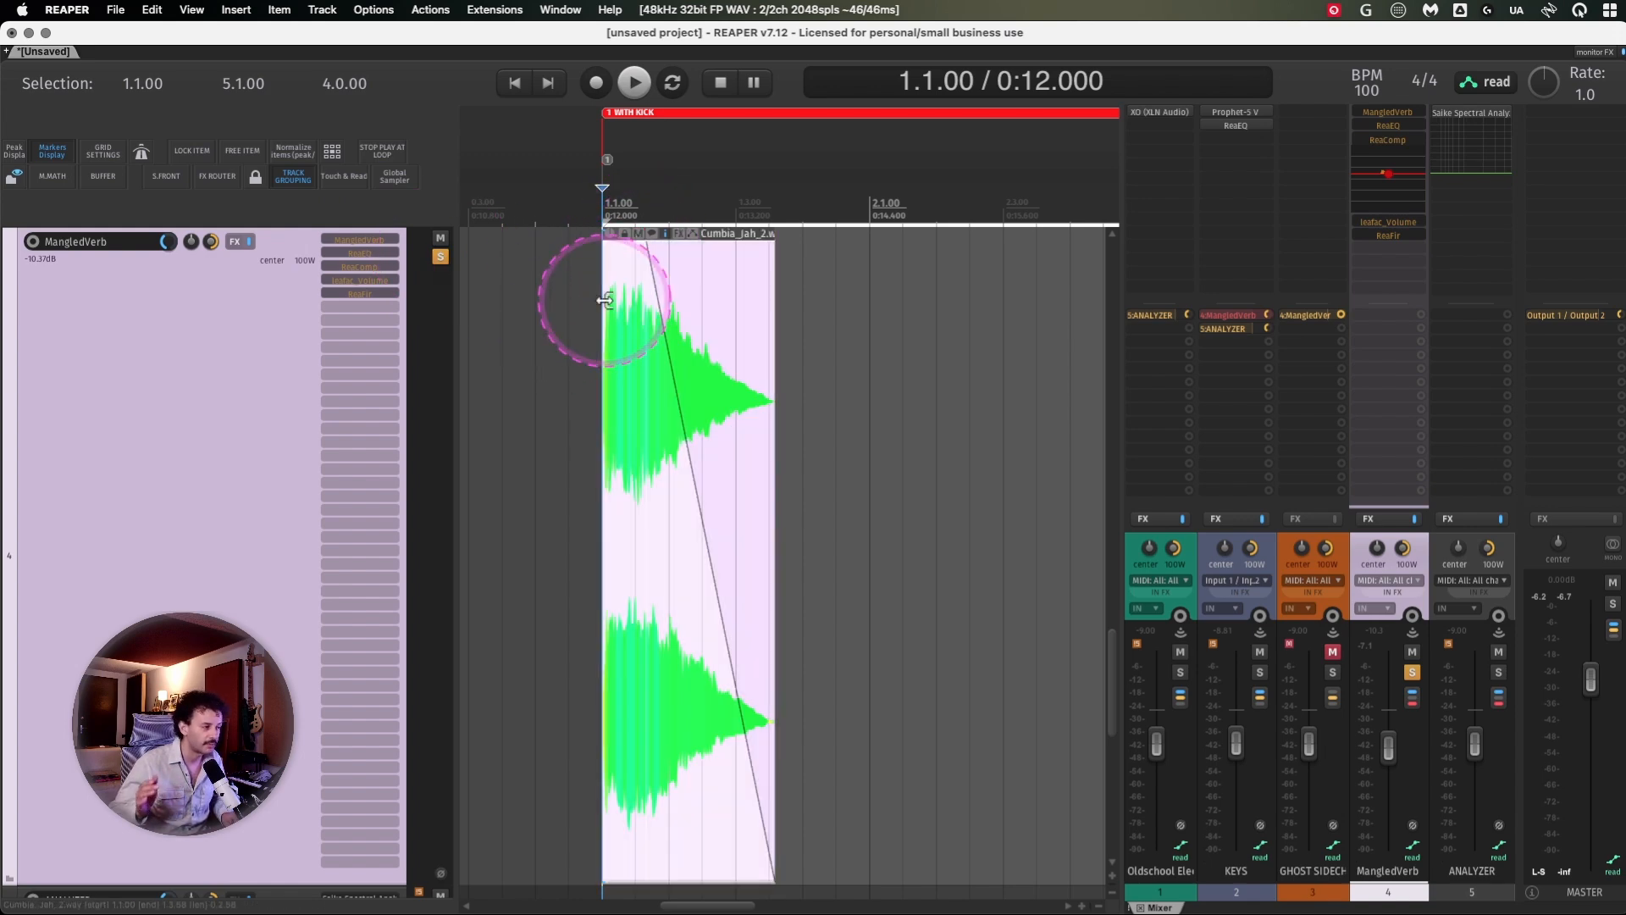
key(space)
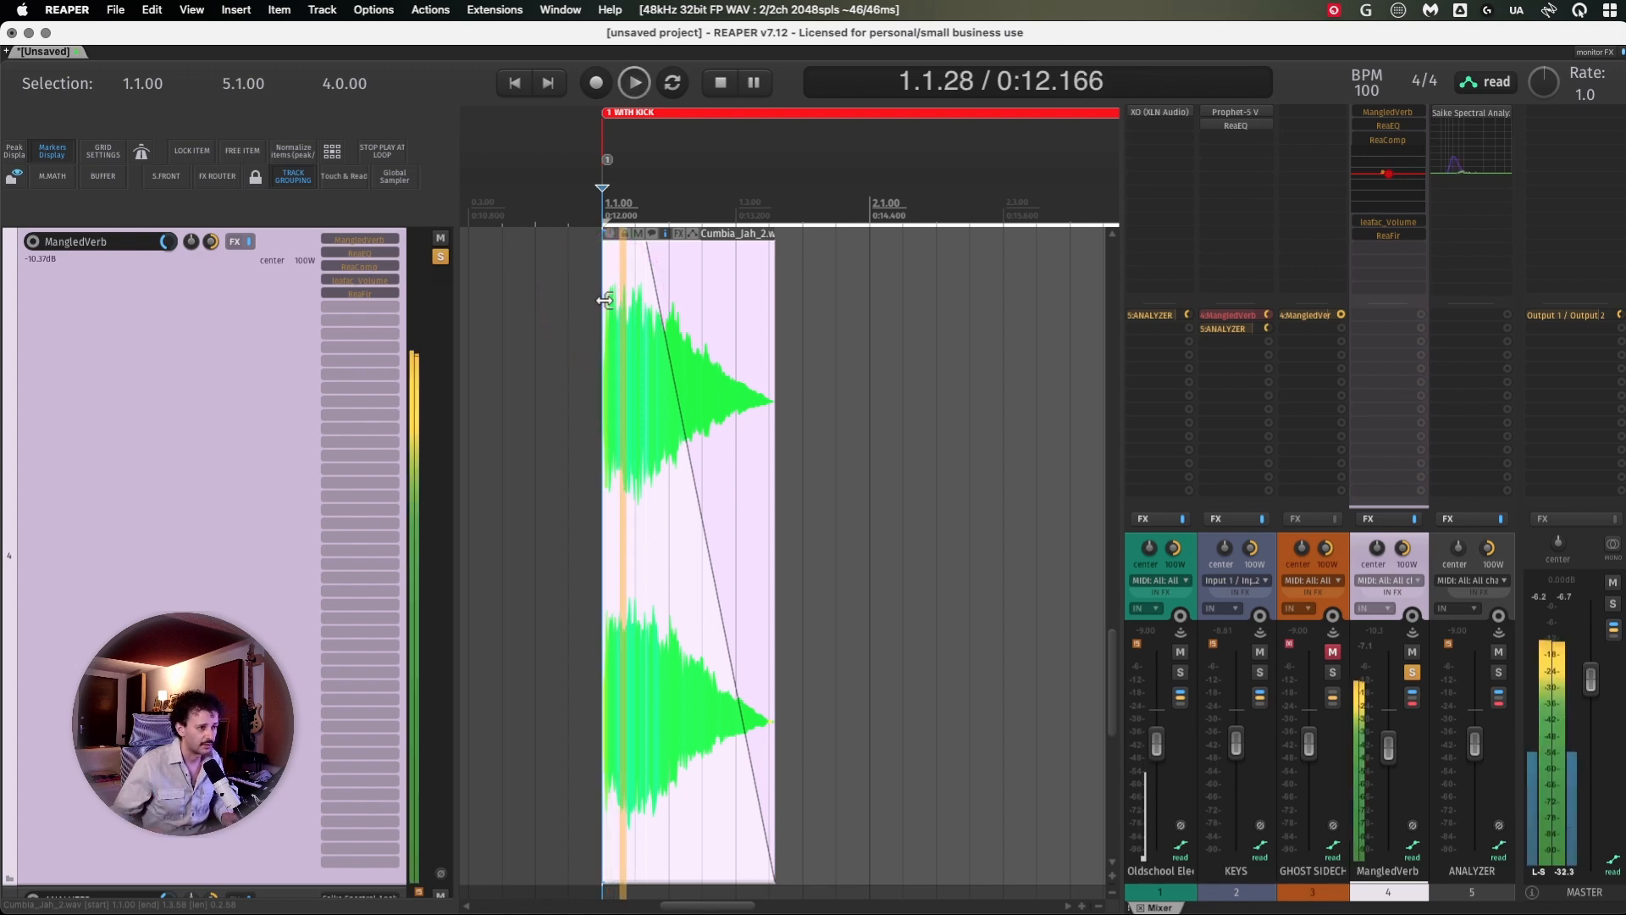
key(space)
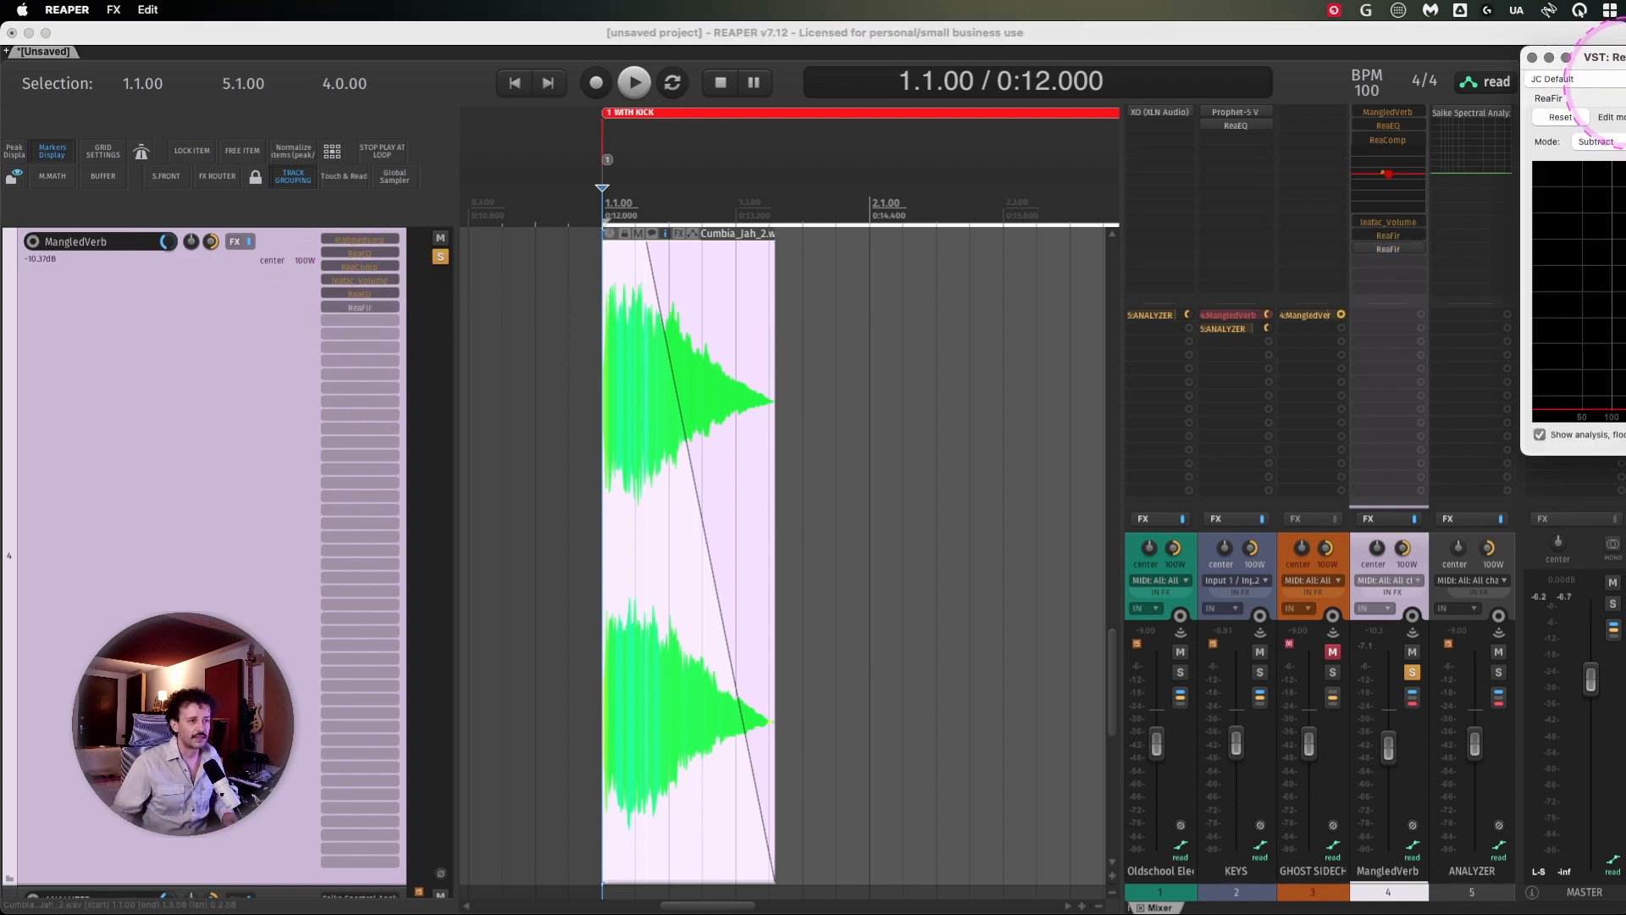
In the new ReaFir in Subtract mode, set the FFT size to 16384 and enable automatic noise profile building
drag(1604, 57, 1006, 256)
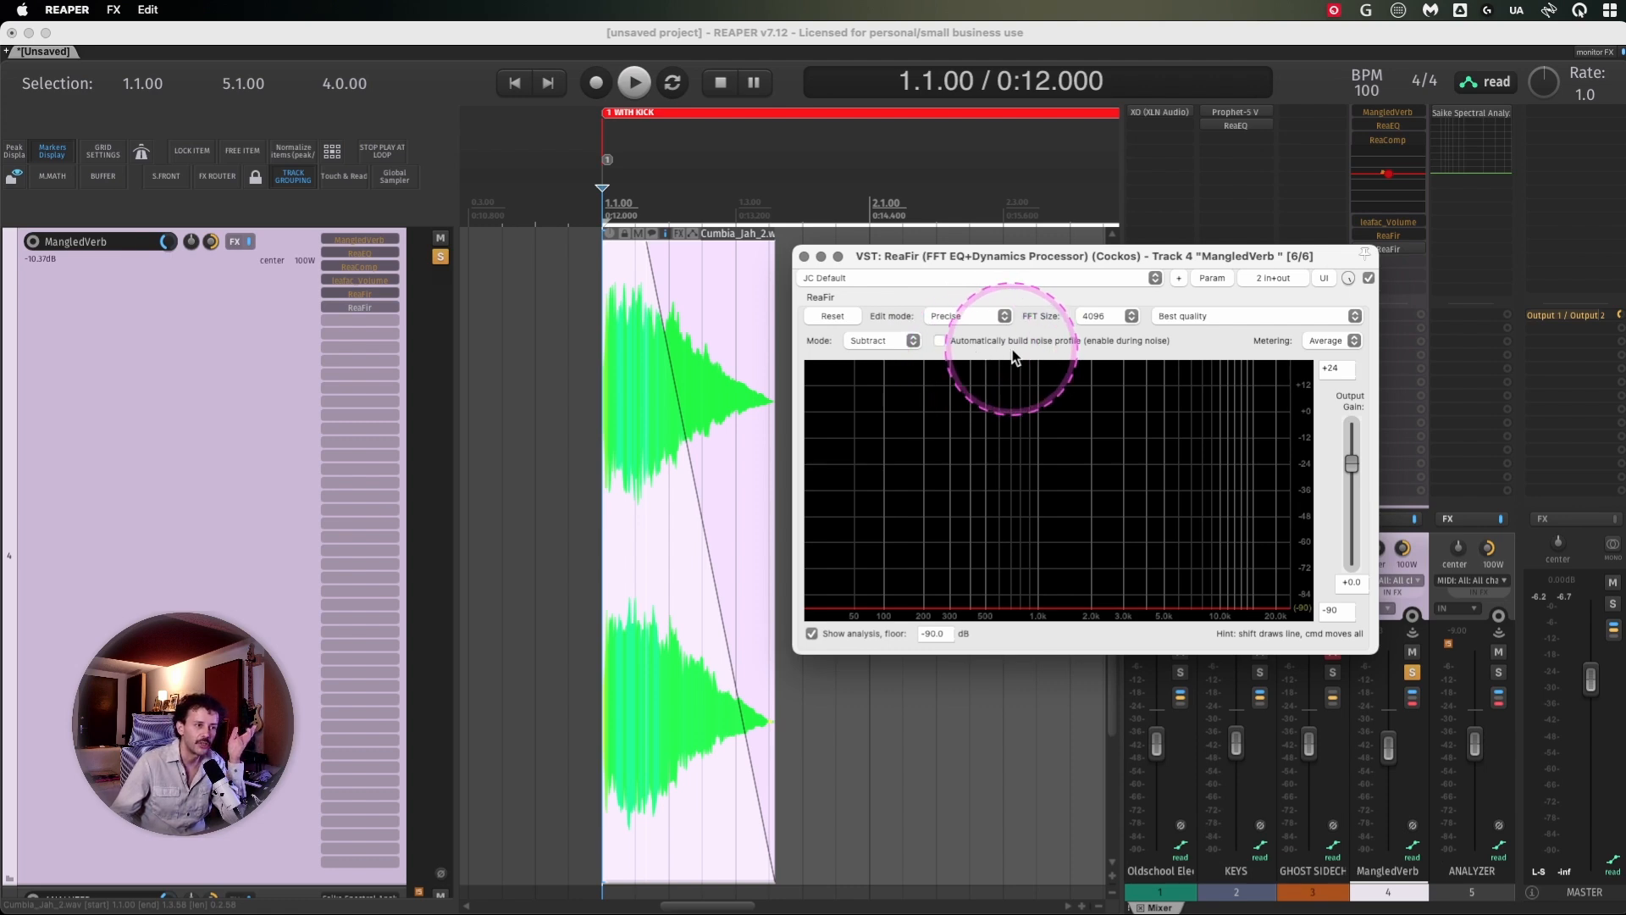
click(1131, 317)
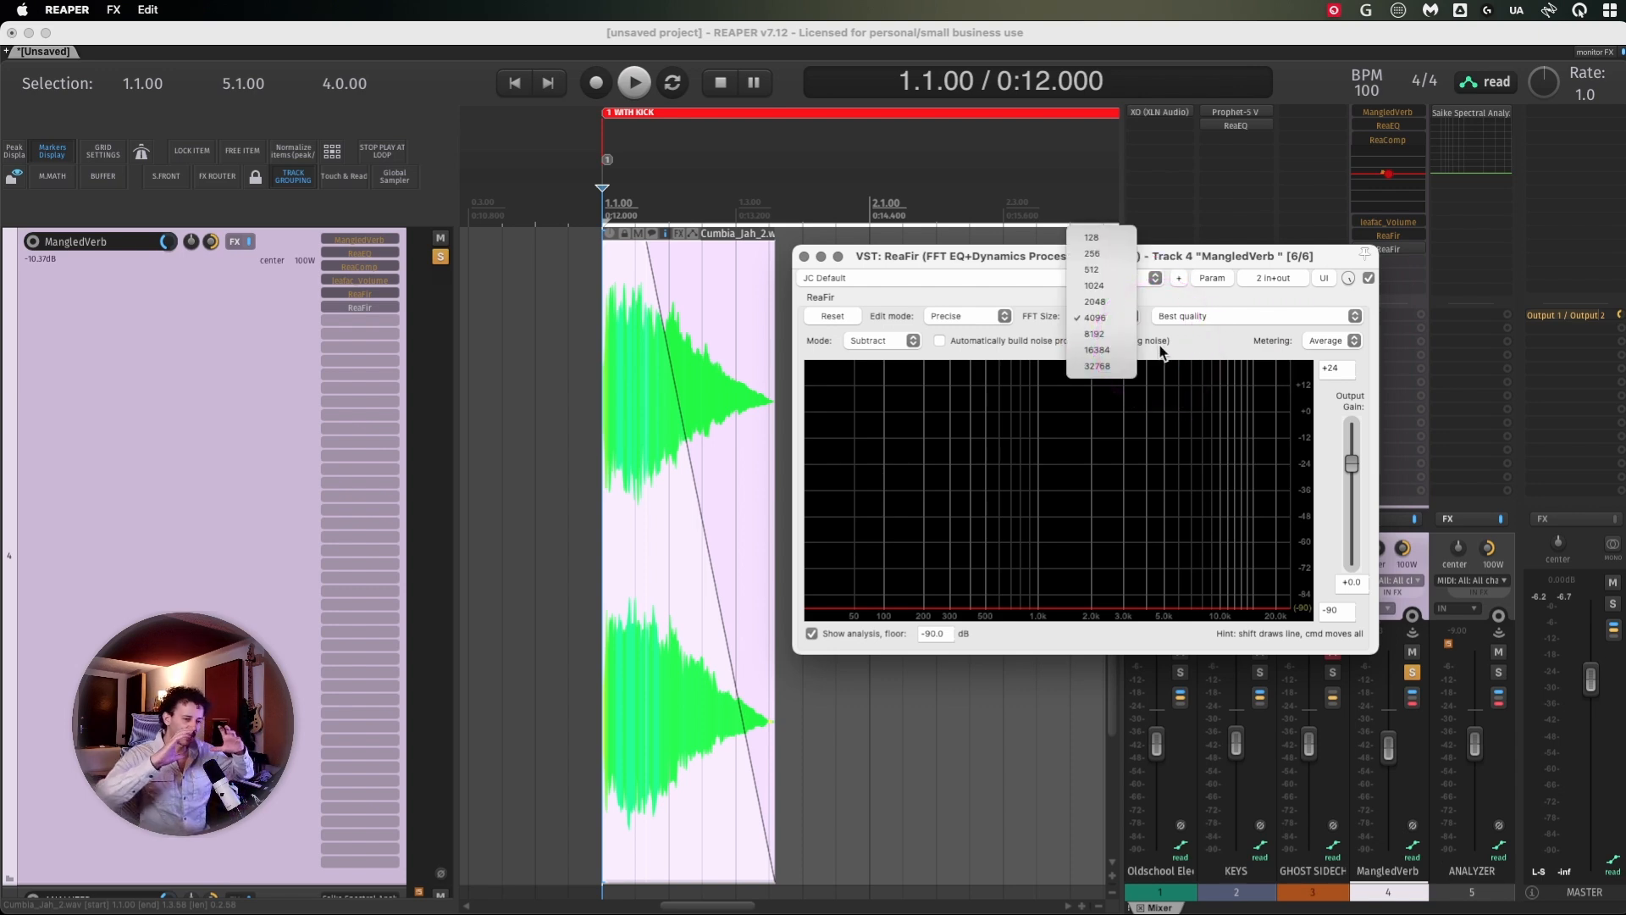
click(1120, 348)
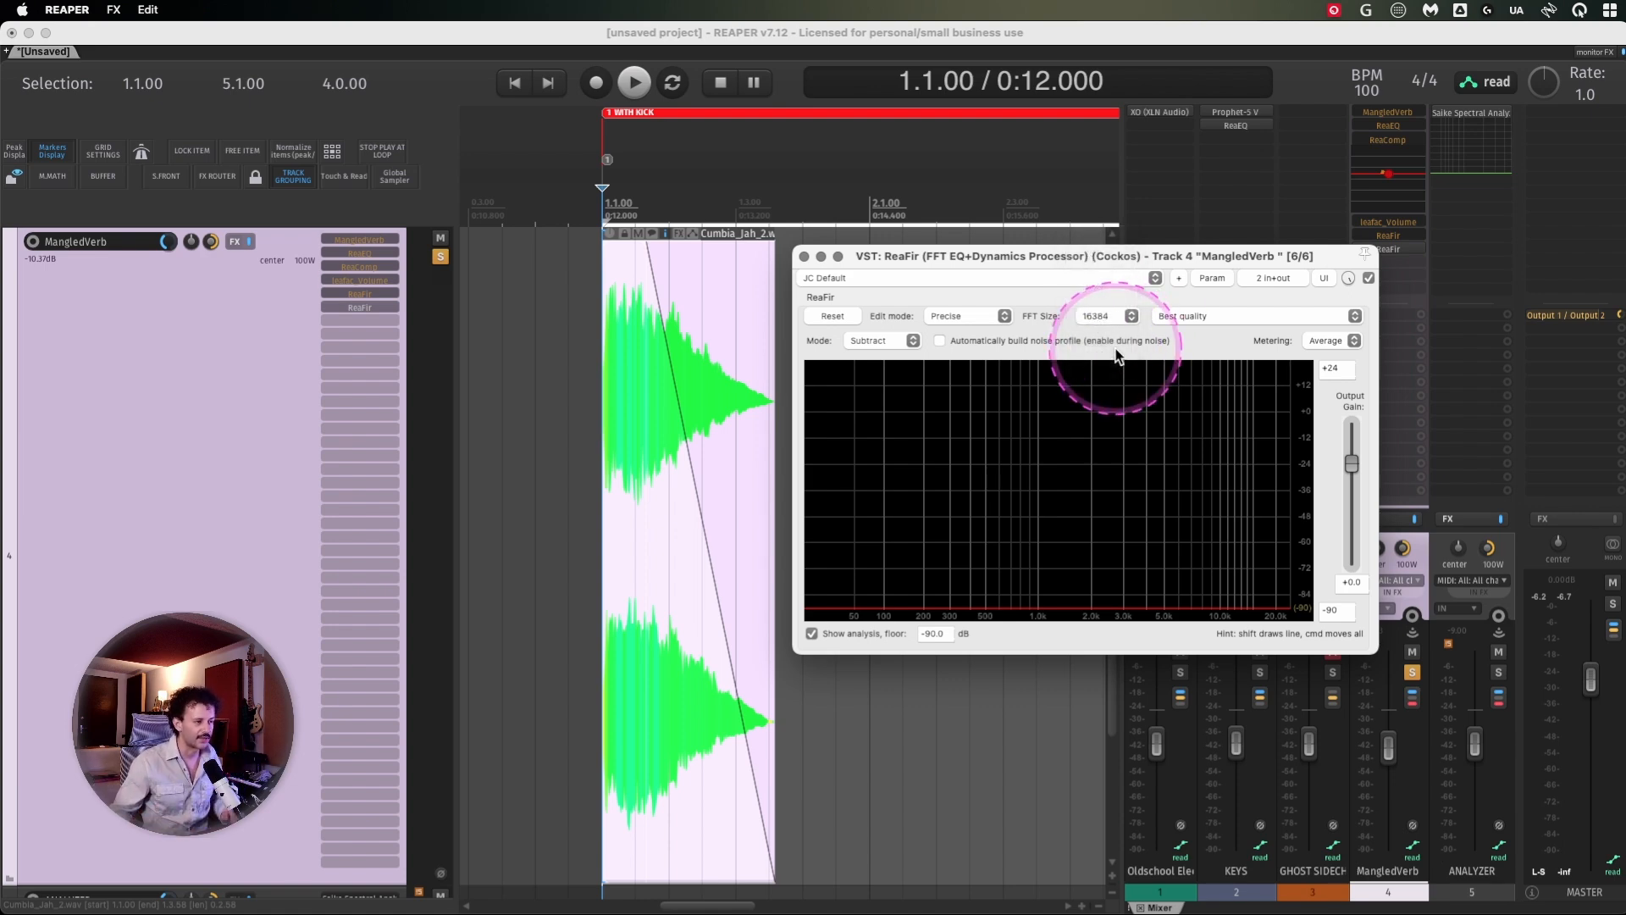
click(978, 343)
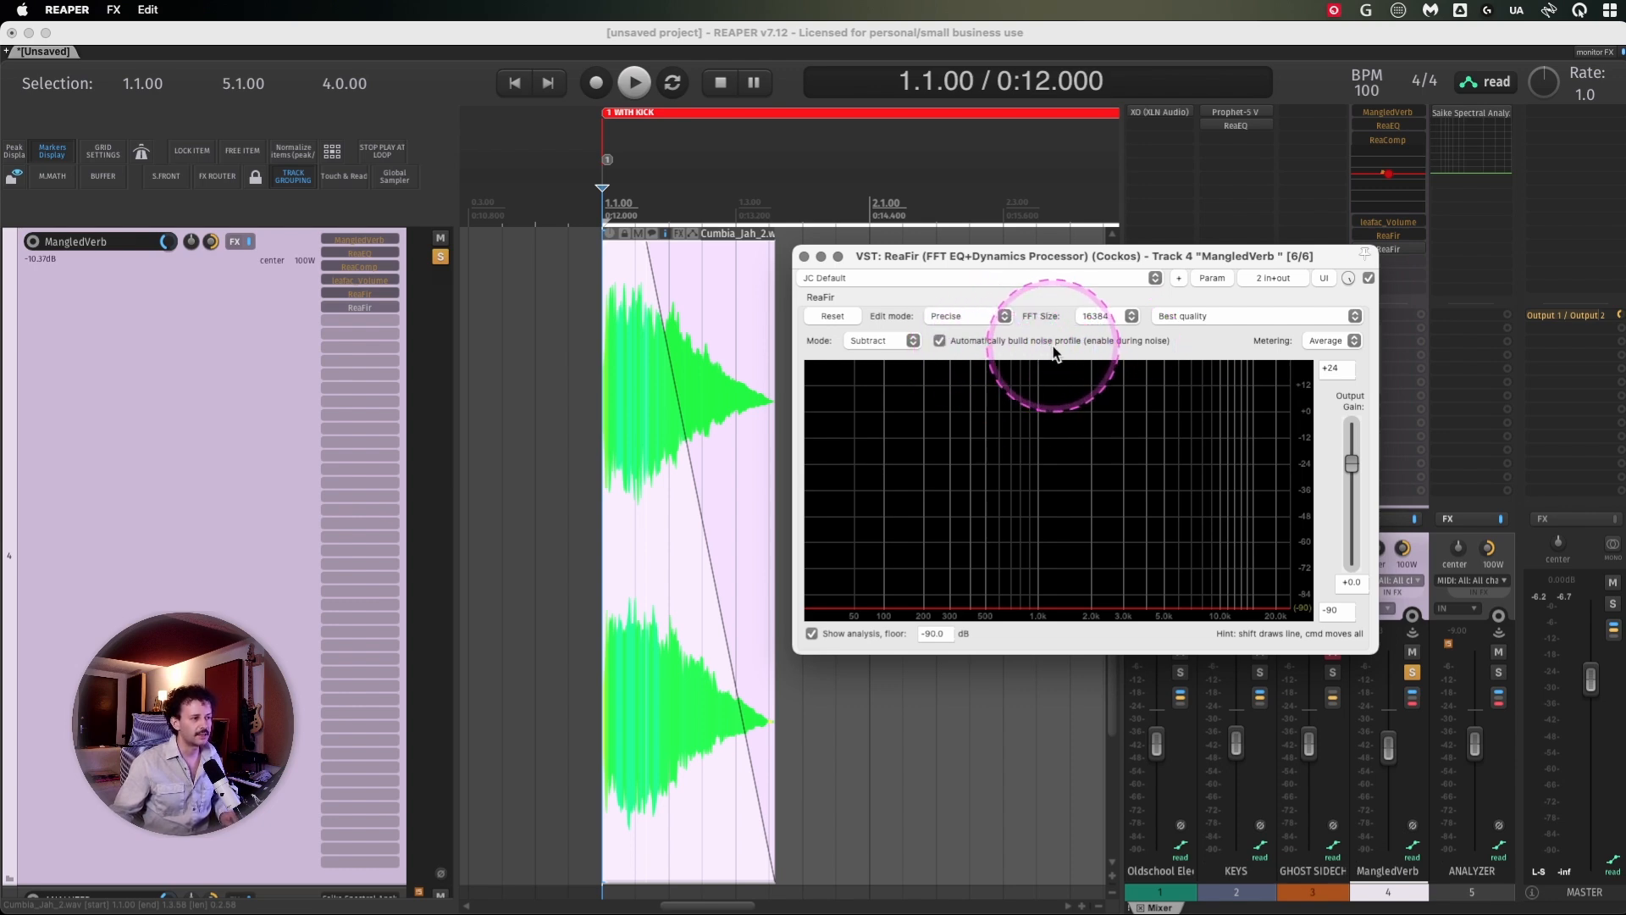
Build a ReaFir noise profile from the sample at FFT size 16384, and rebuild it at FFT size 128 for comparison
click(613, 362)
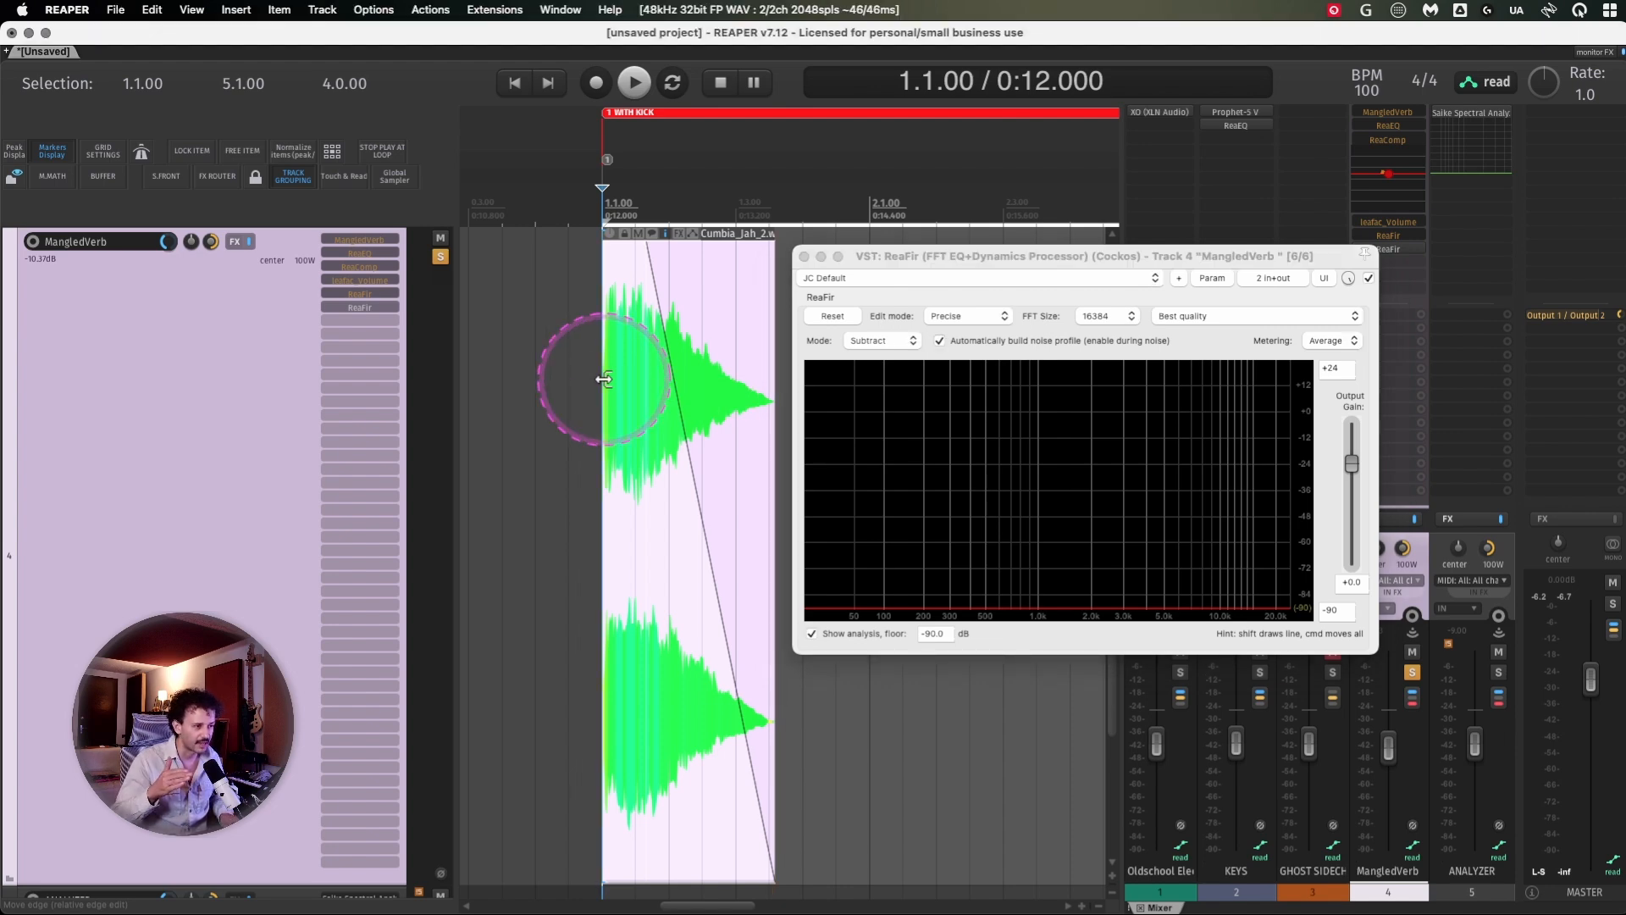
key(space)
key(space)
click(913, 542)
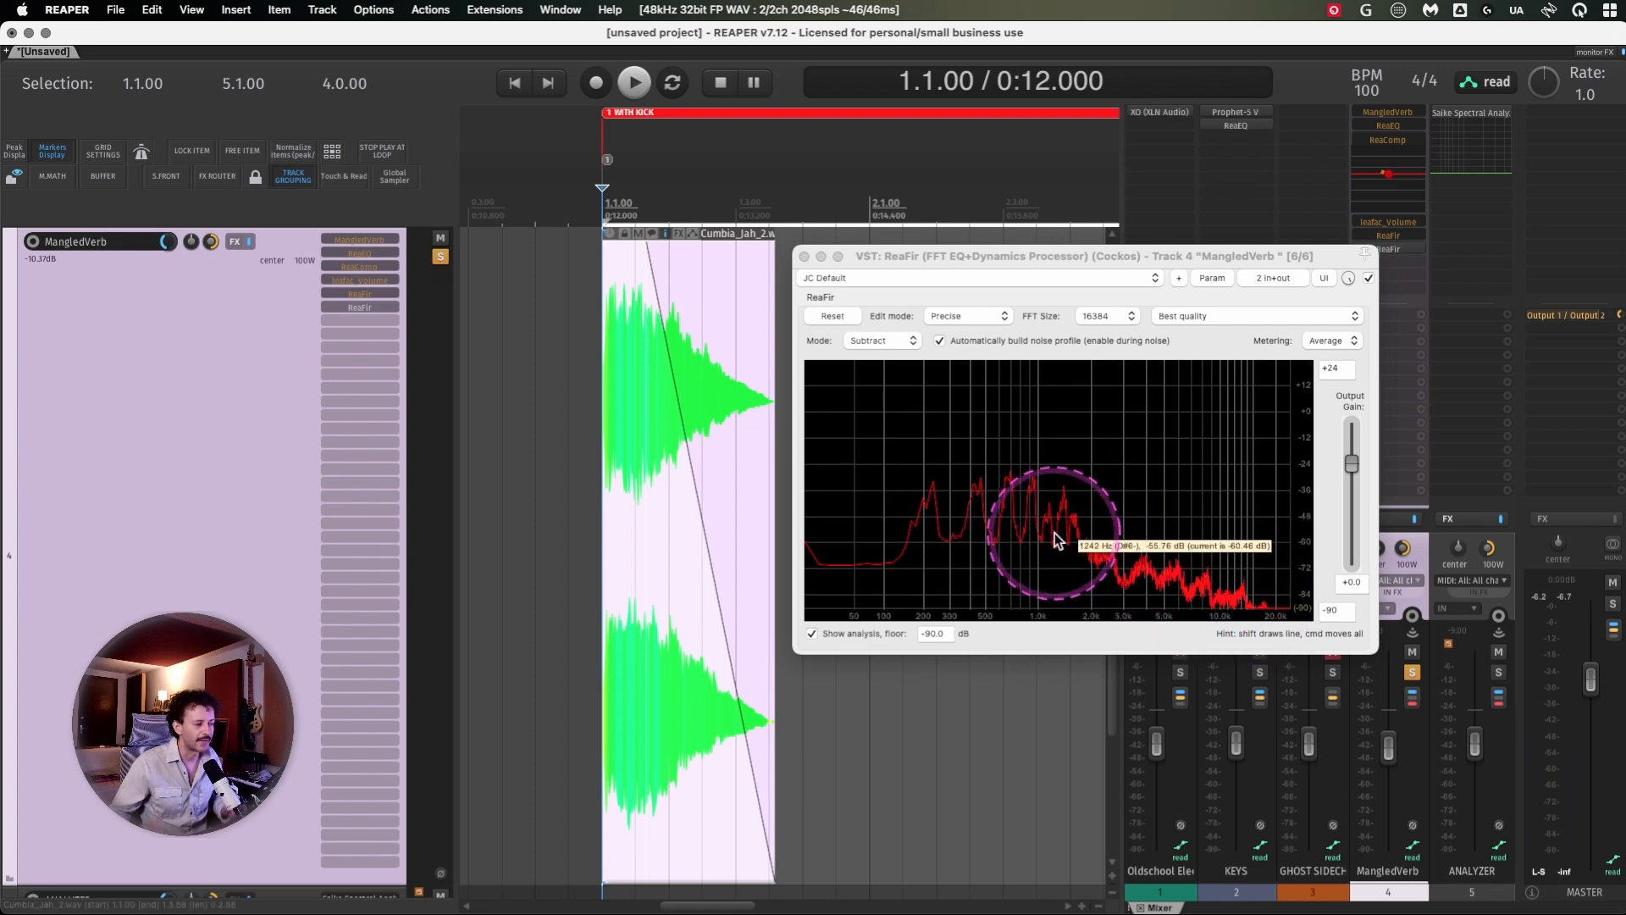
click(1106, 315)
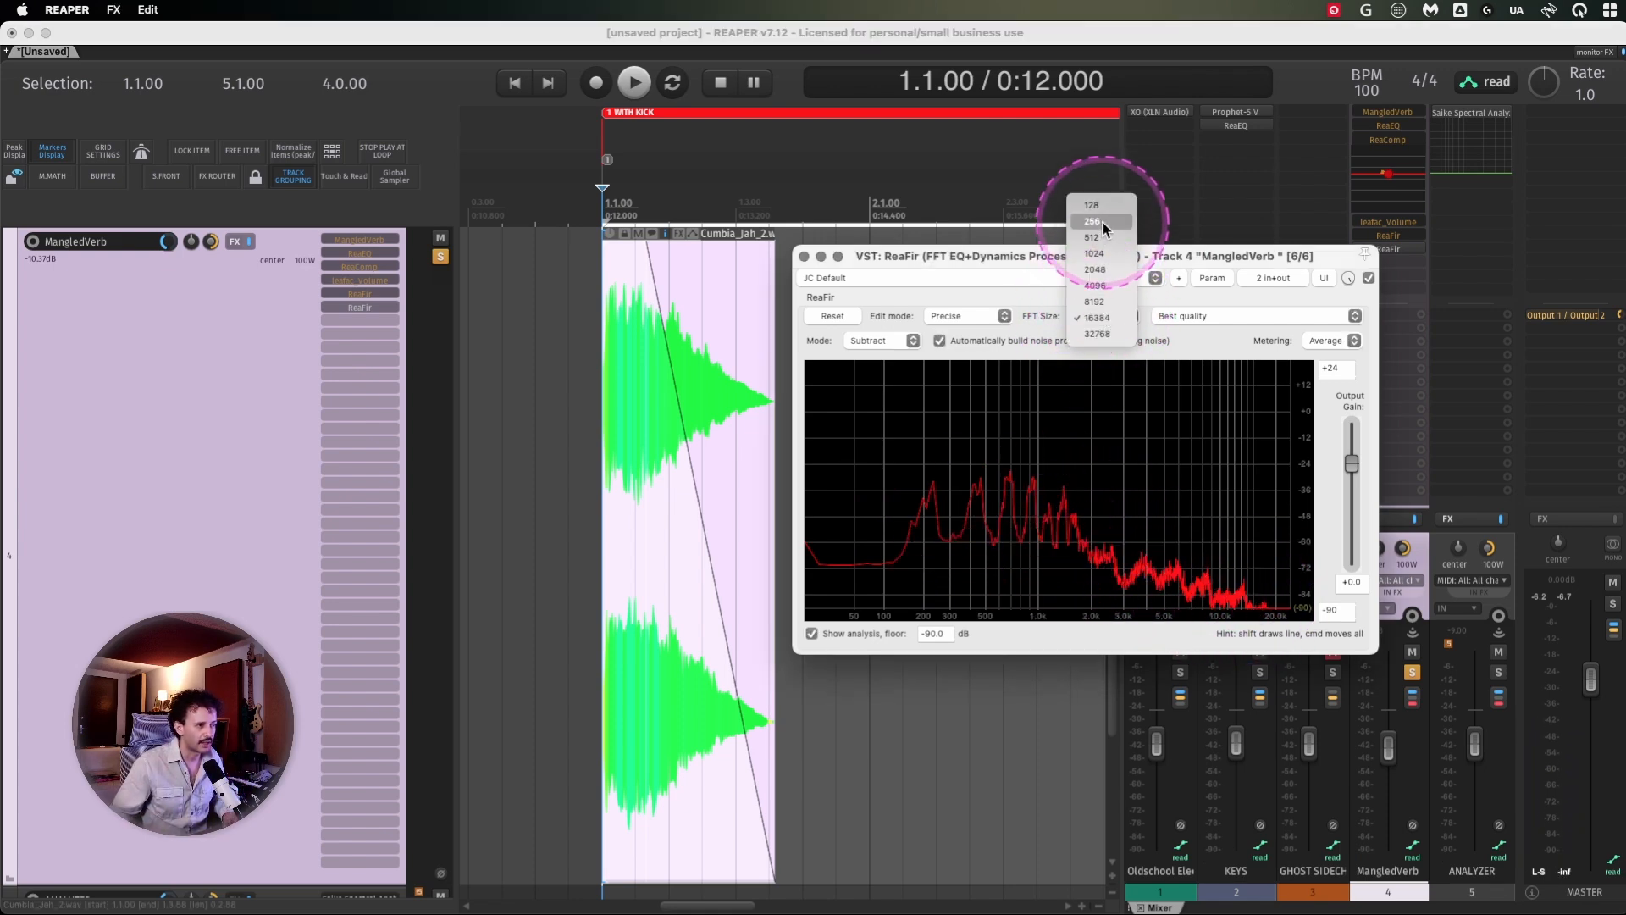
click(1106, 210)
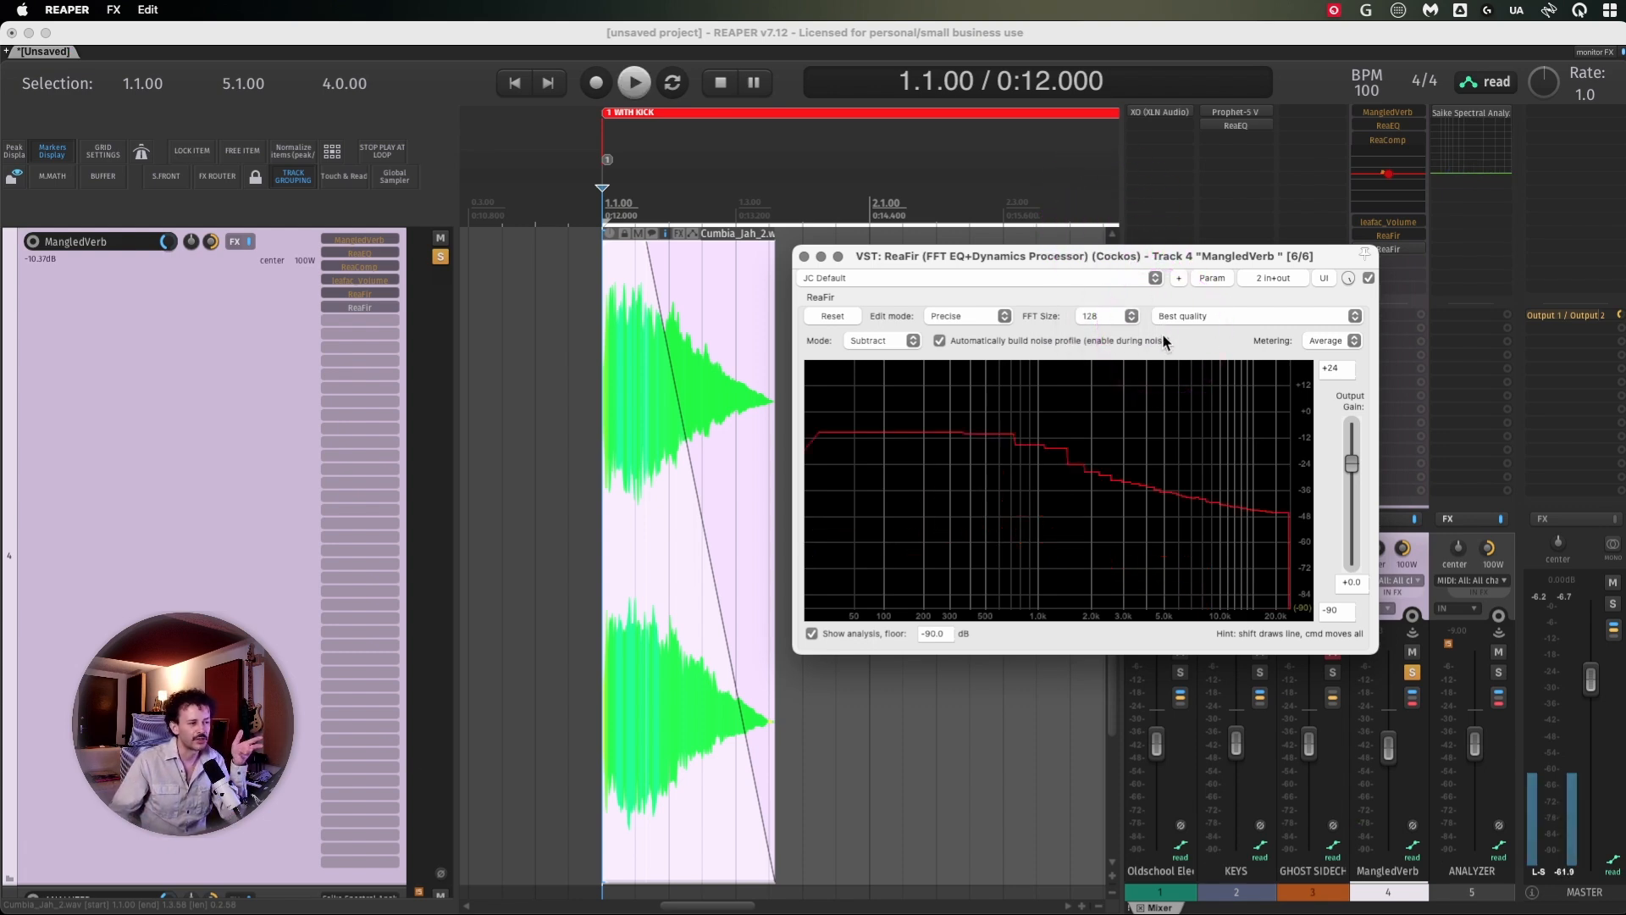
Set the FFT size to 32768, clear the old curve, and play the sample to capture a finer noise profile
click(1126, 317)
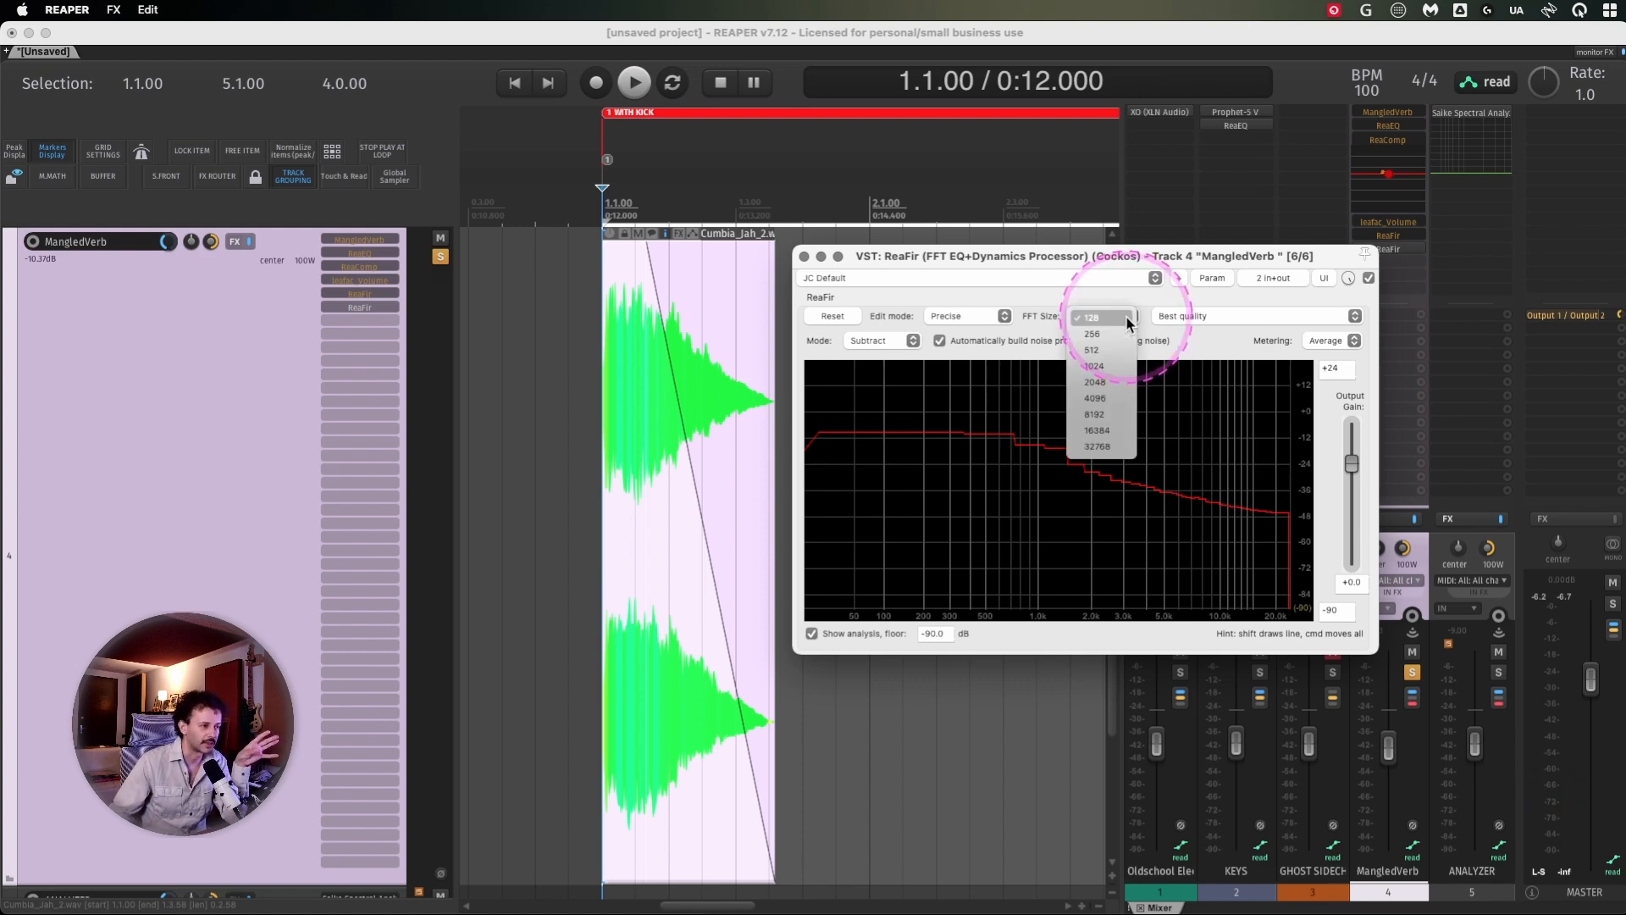
click(1099, 449)
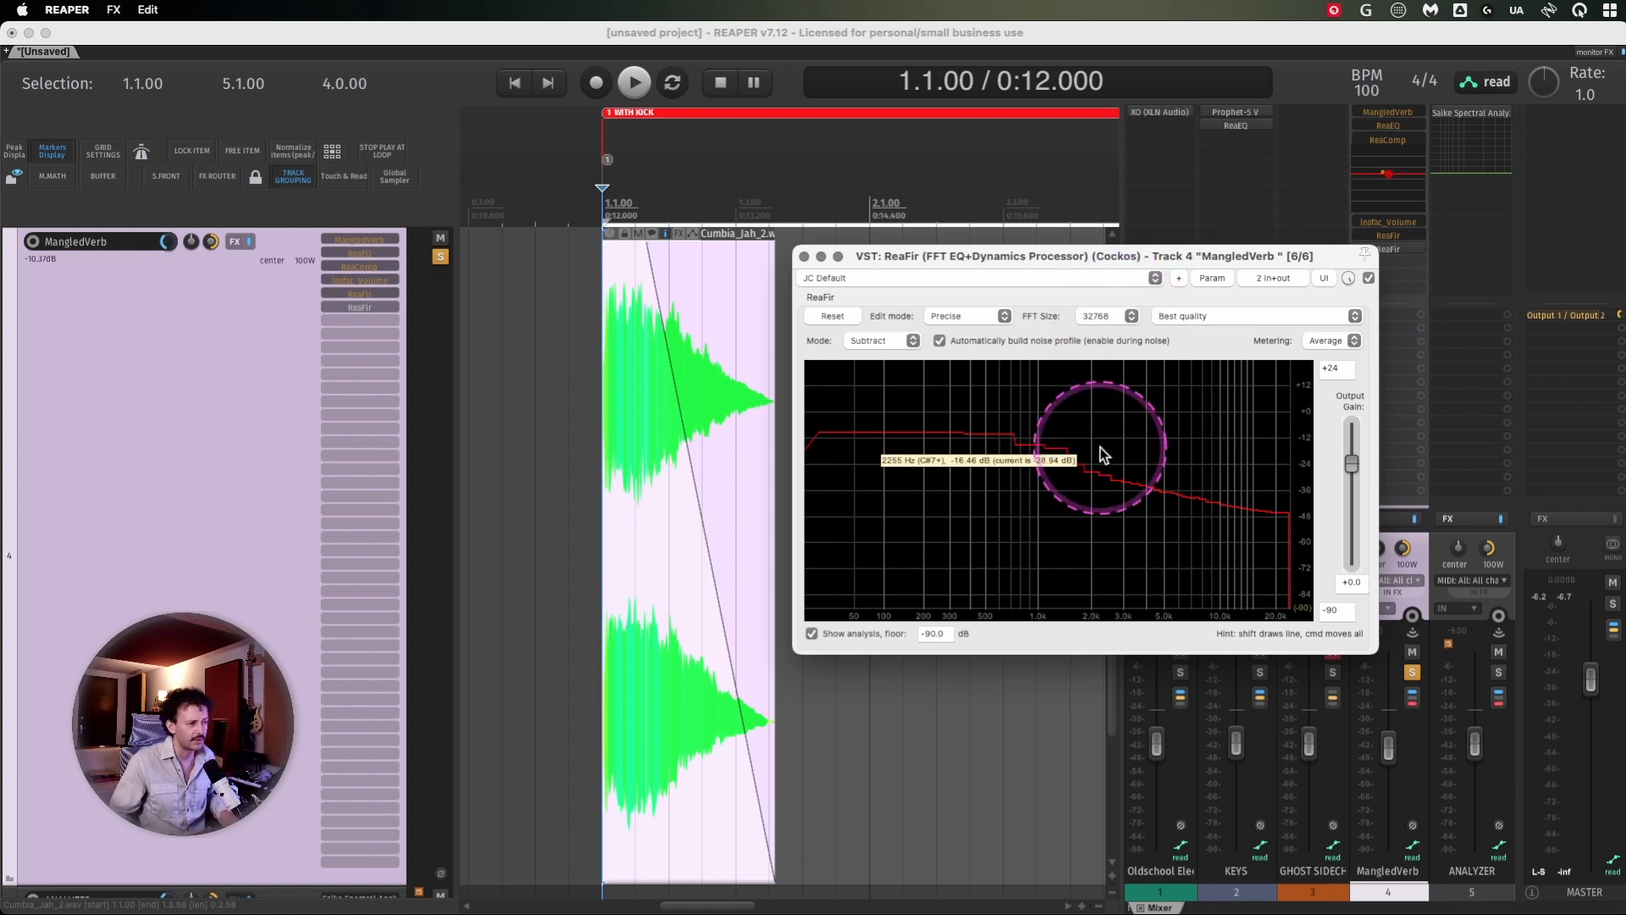
mouse_move(1100, 447)
mouse_down()
mouse_move(1215, 567)
mouse_move(1277, 588)
mouse_move(902, 626)
mouse_up()
mouse_move(1283, 653)
mouse_down()
mouse_move(501, 661)
mouse_move(862, 515)
mouse_move(690, 501)
mouse_move(943, 662)
mouse_up()
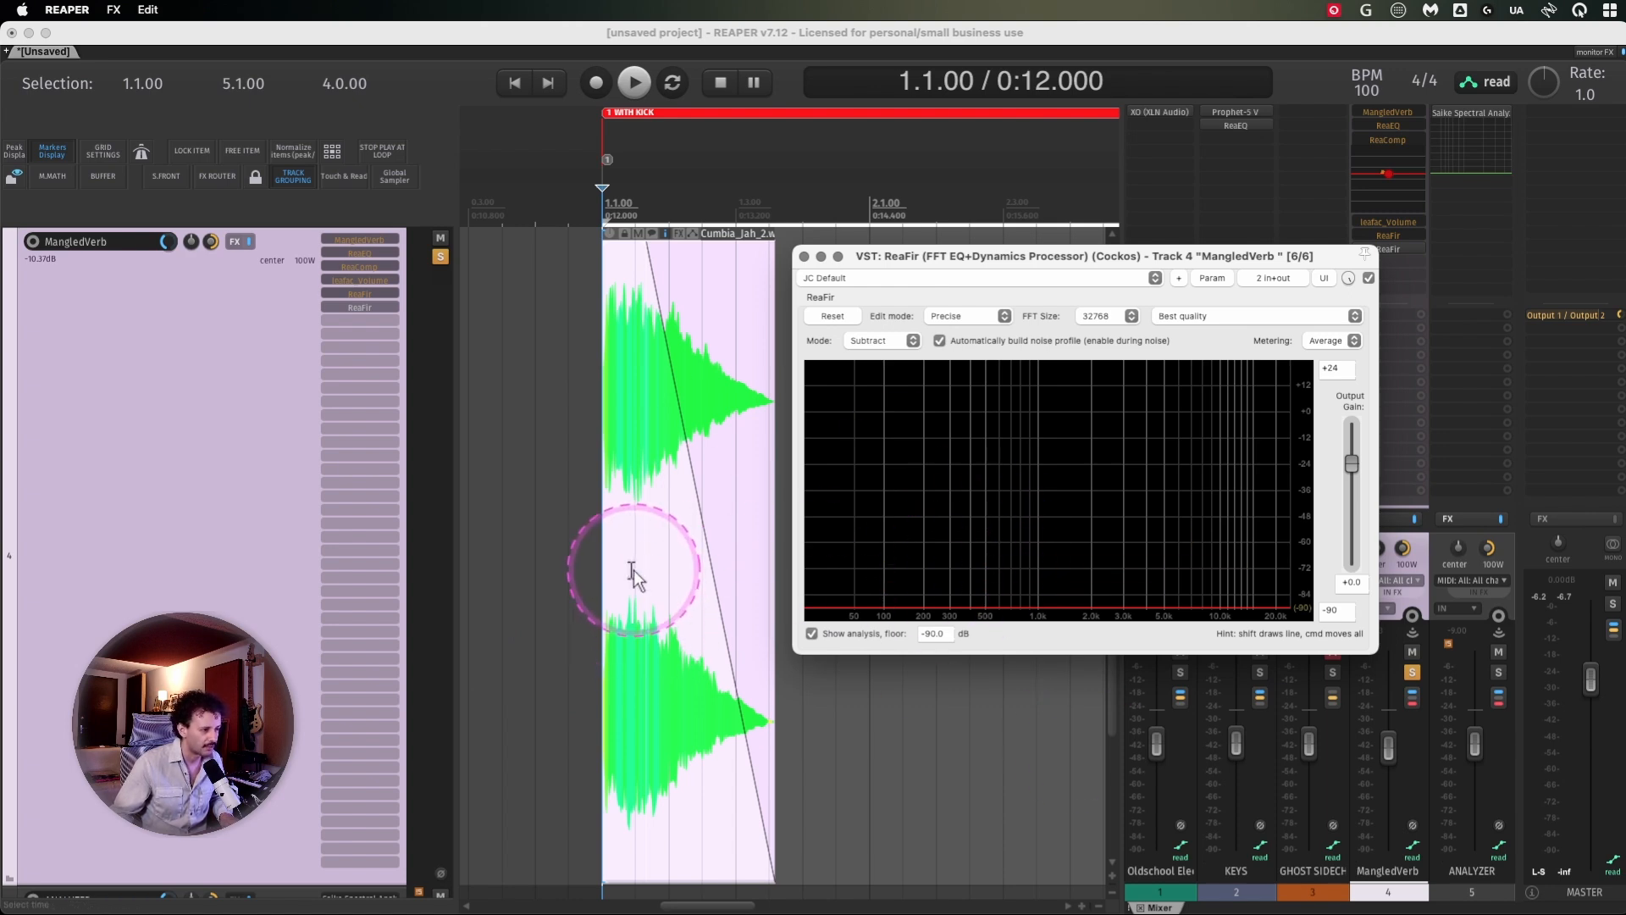
key(space)
key(space)
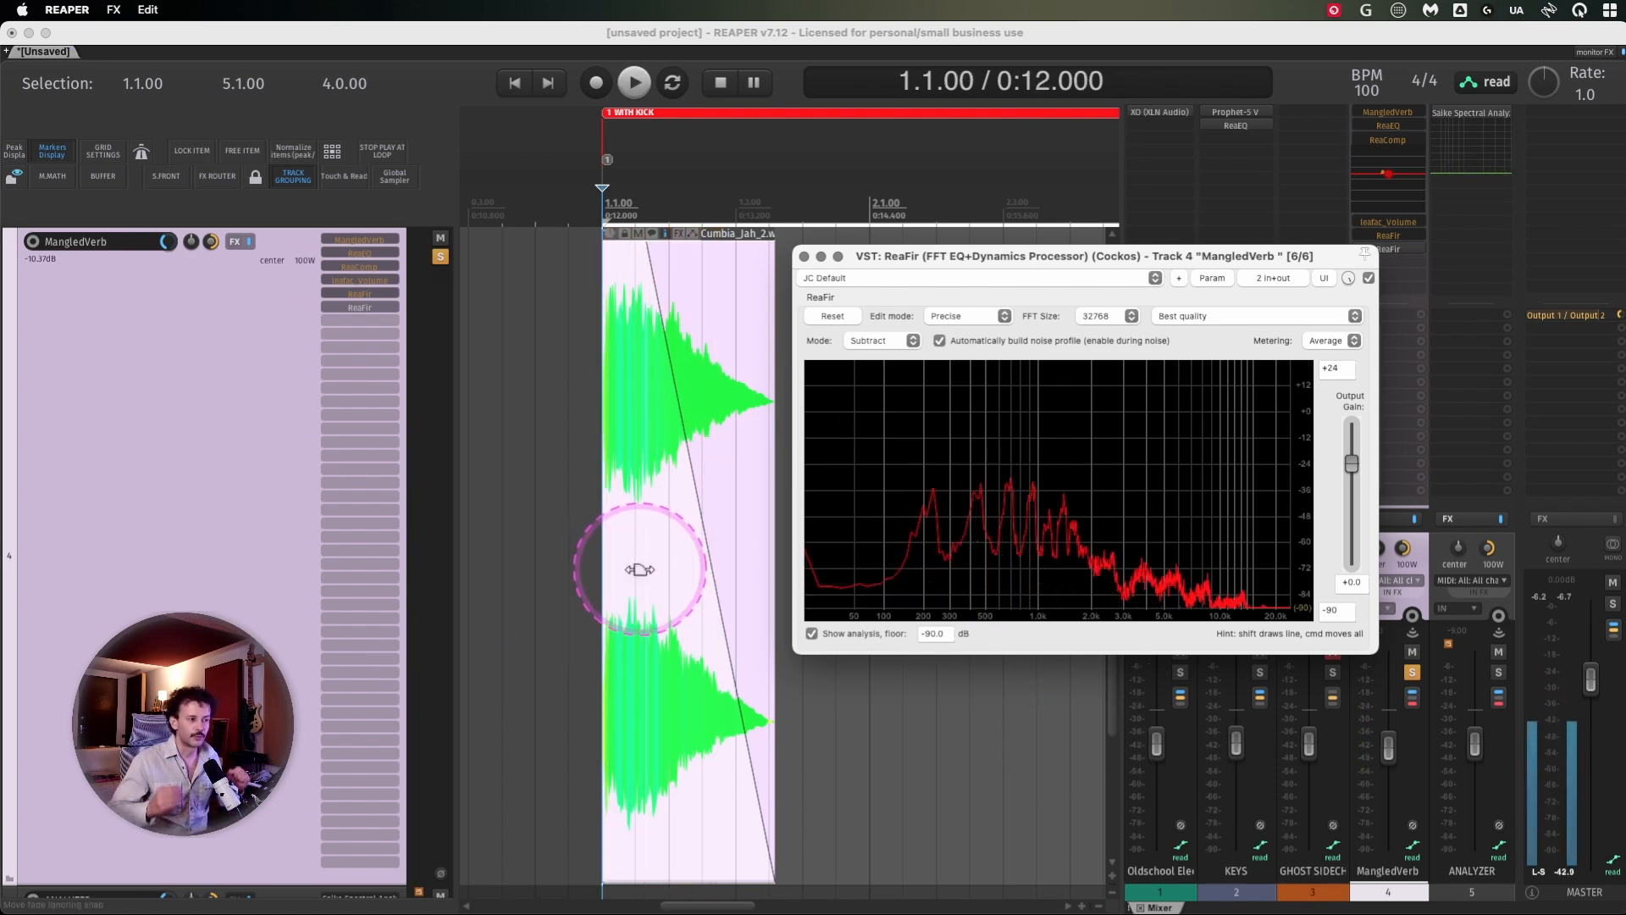
Set the FFT size to 8192 with a cleared curve and play the sample to capture its spectrum
click(1110, 313)
click(1116, 288)
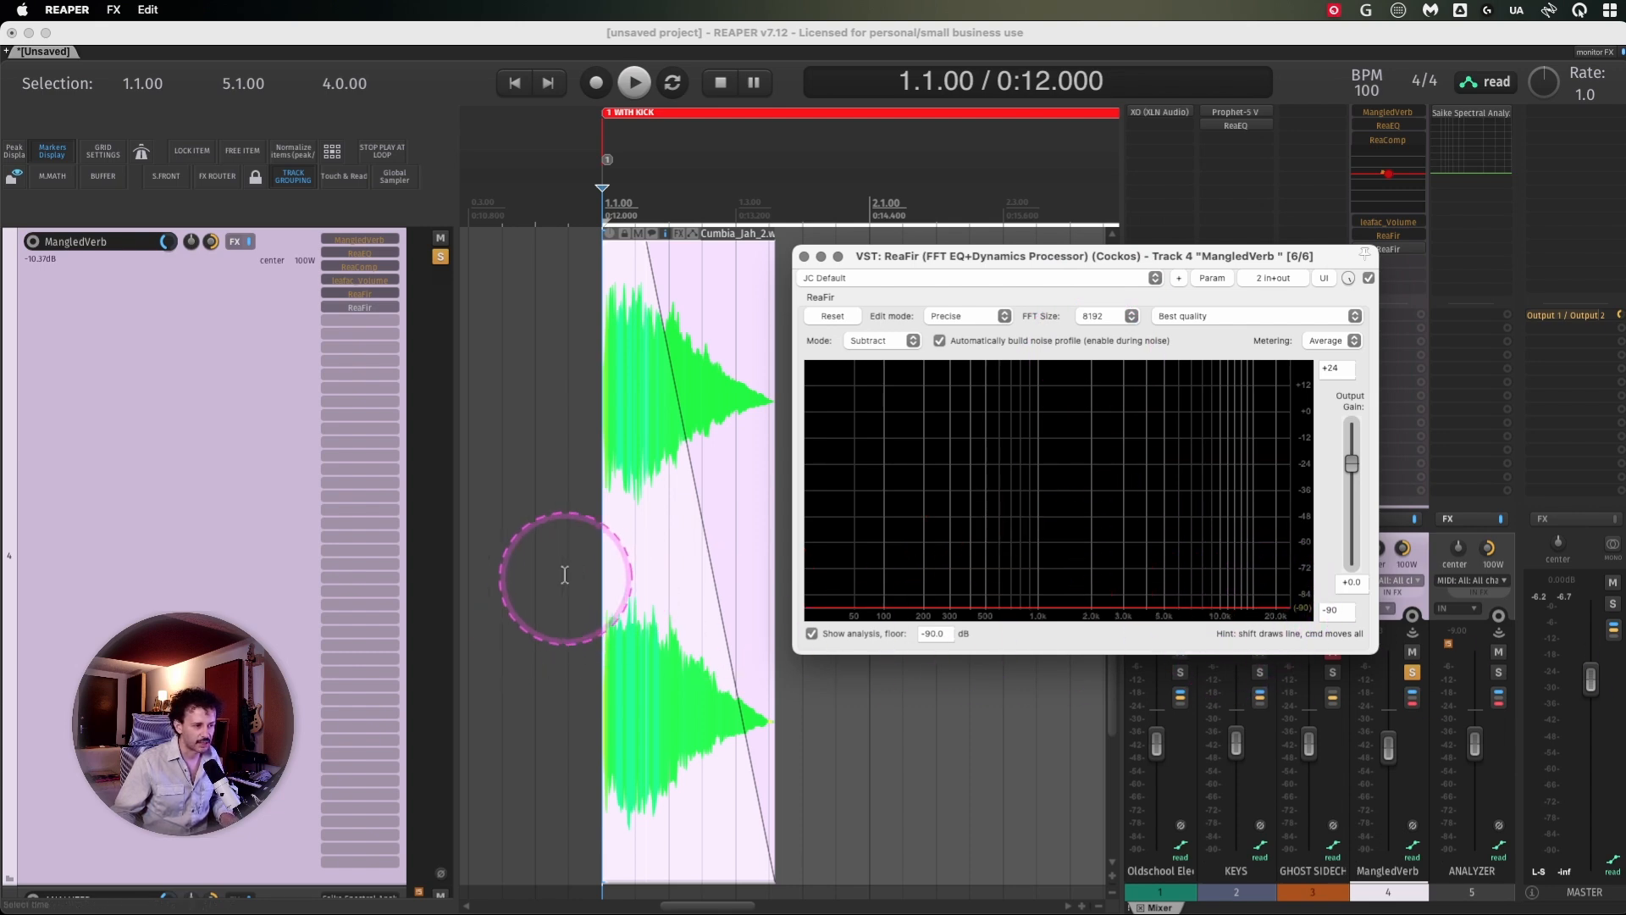
key(space)
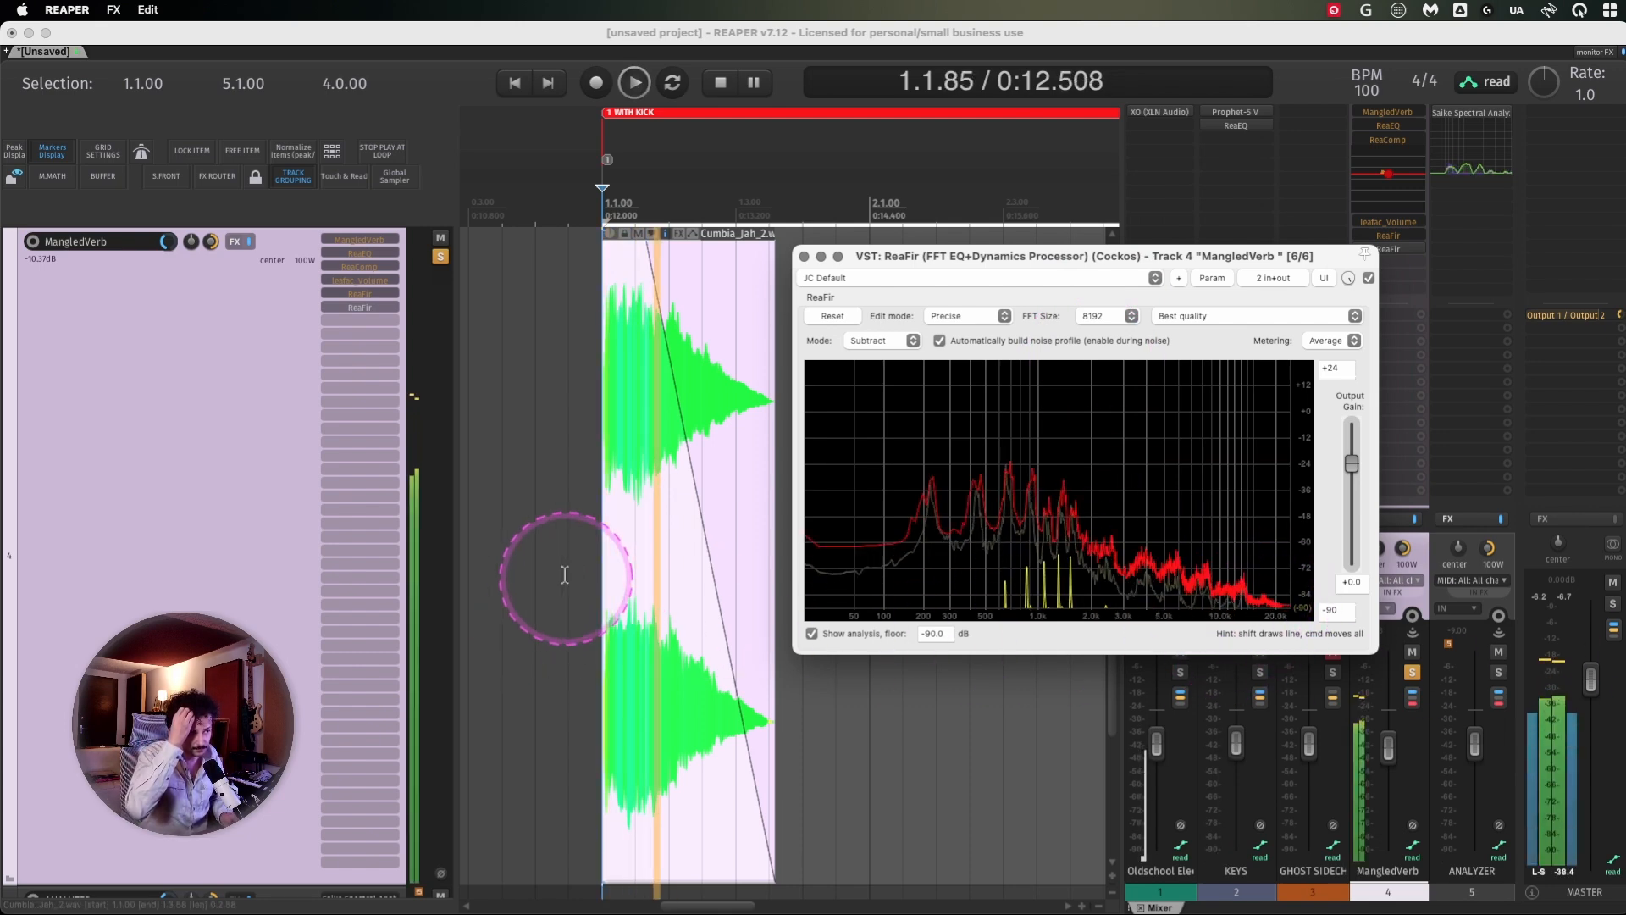
key(space)
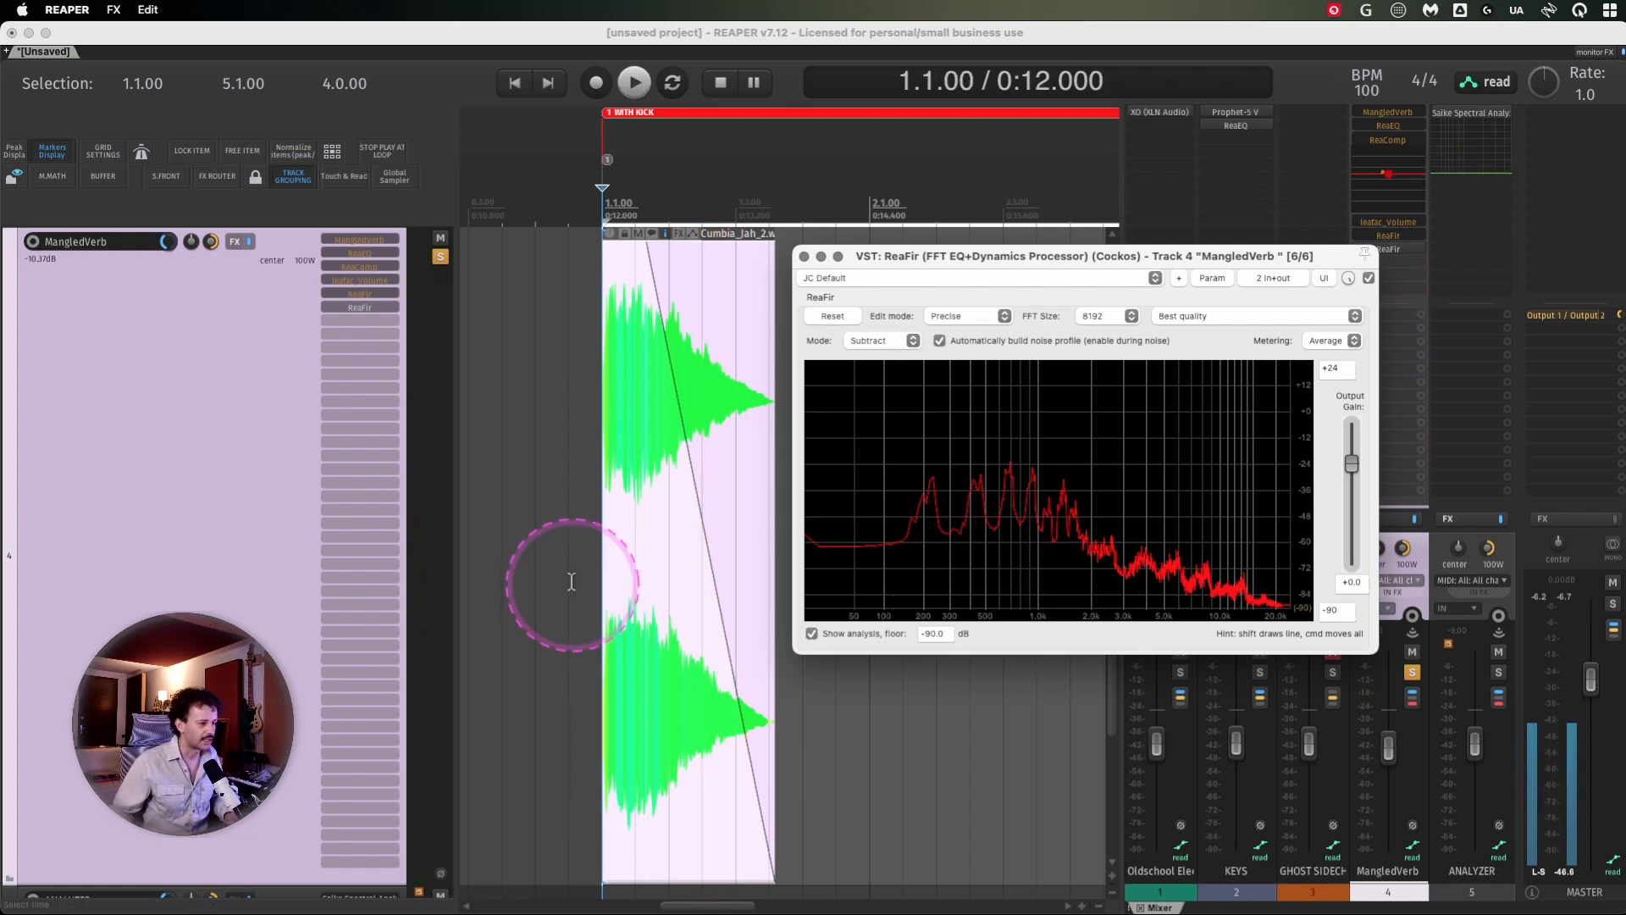
Turn off automatic noise profile building and switch ReaFir to EQ mode so the captured curve acts as a filter
click(942, 339)
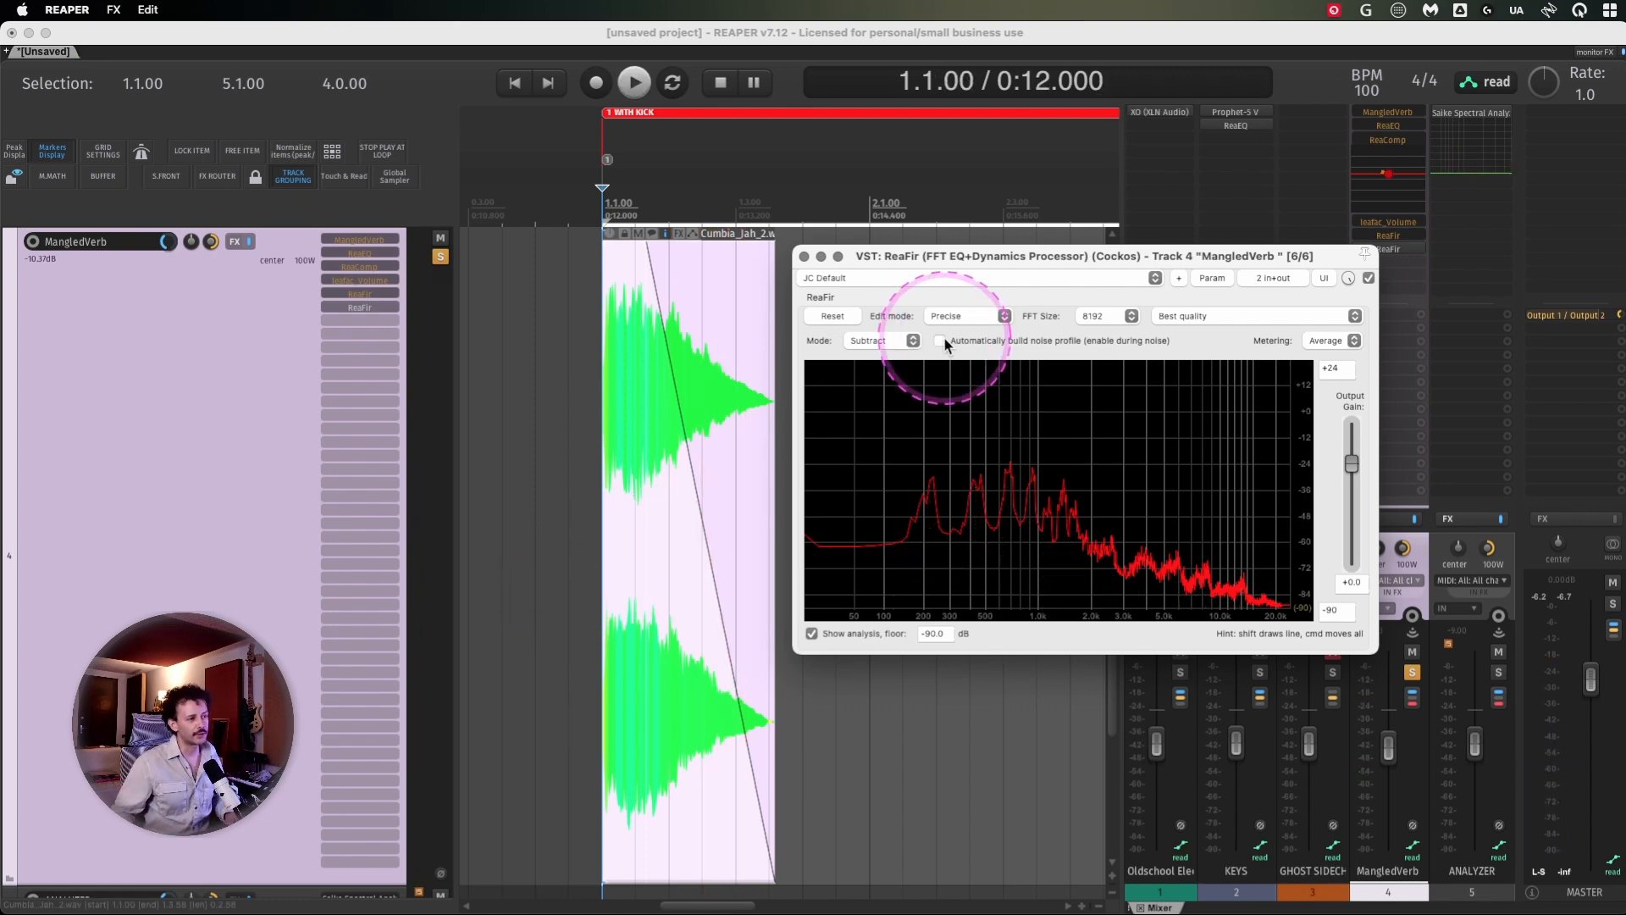
click(898, 341)
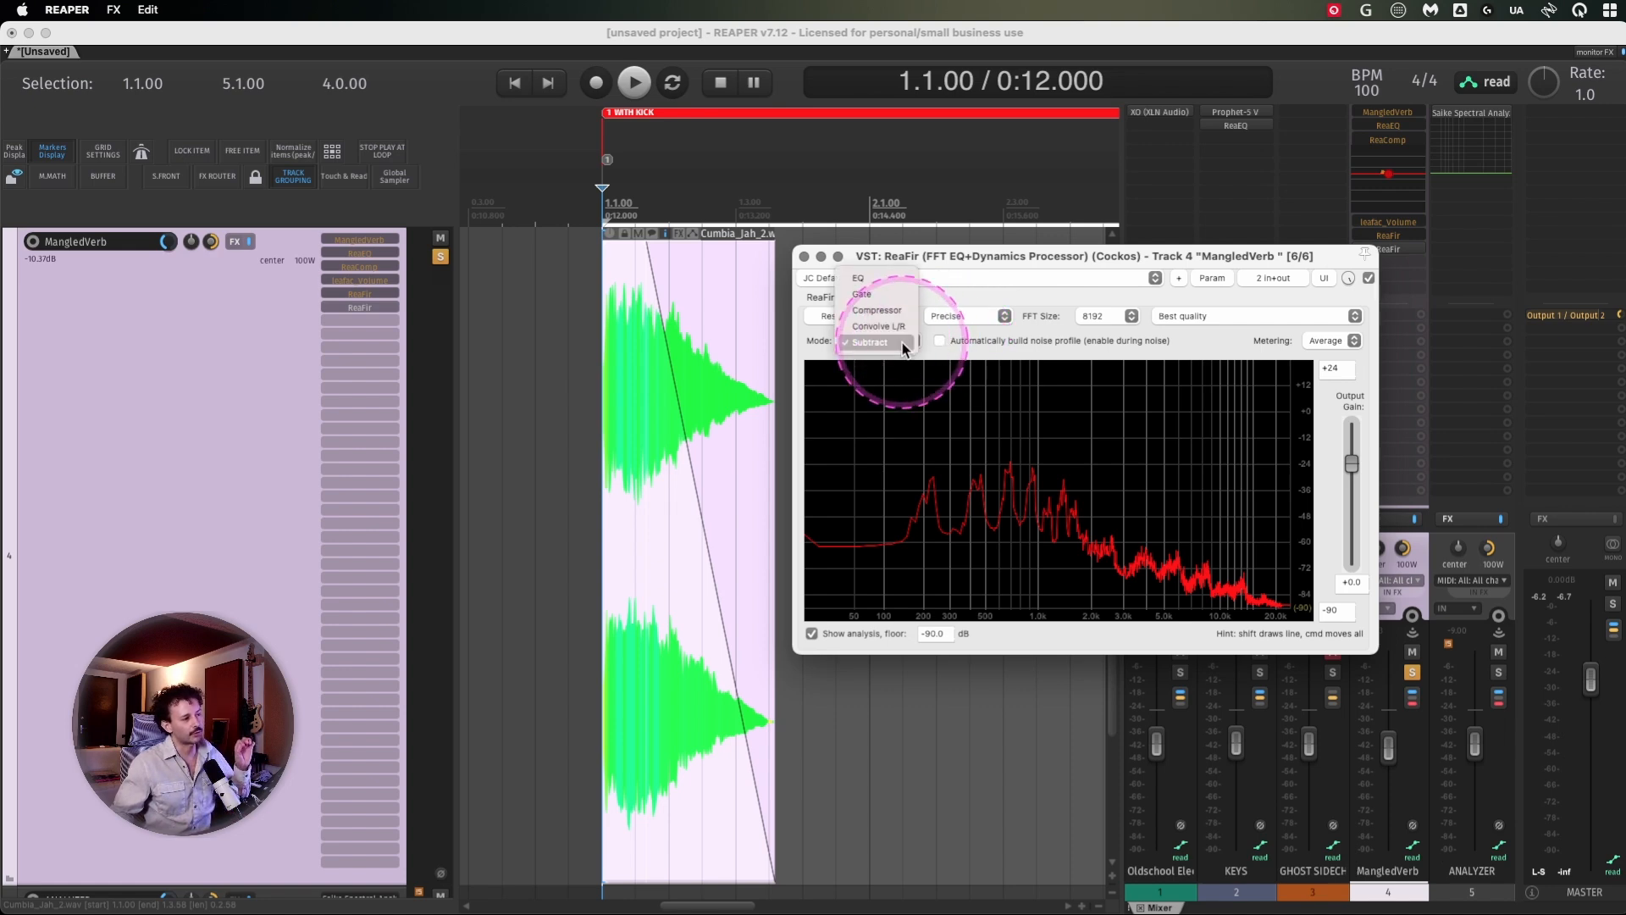
click(882, 277)
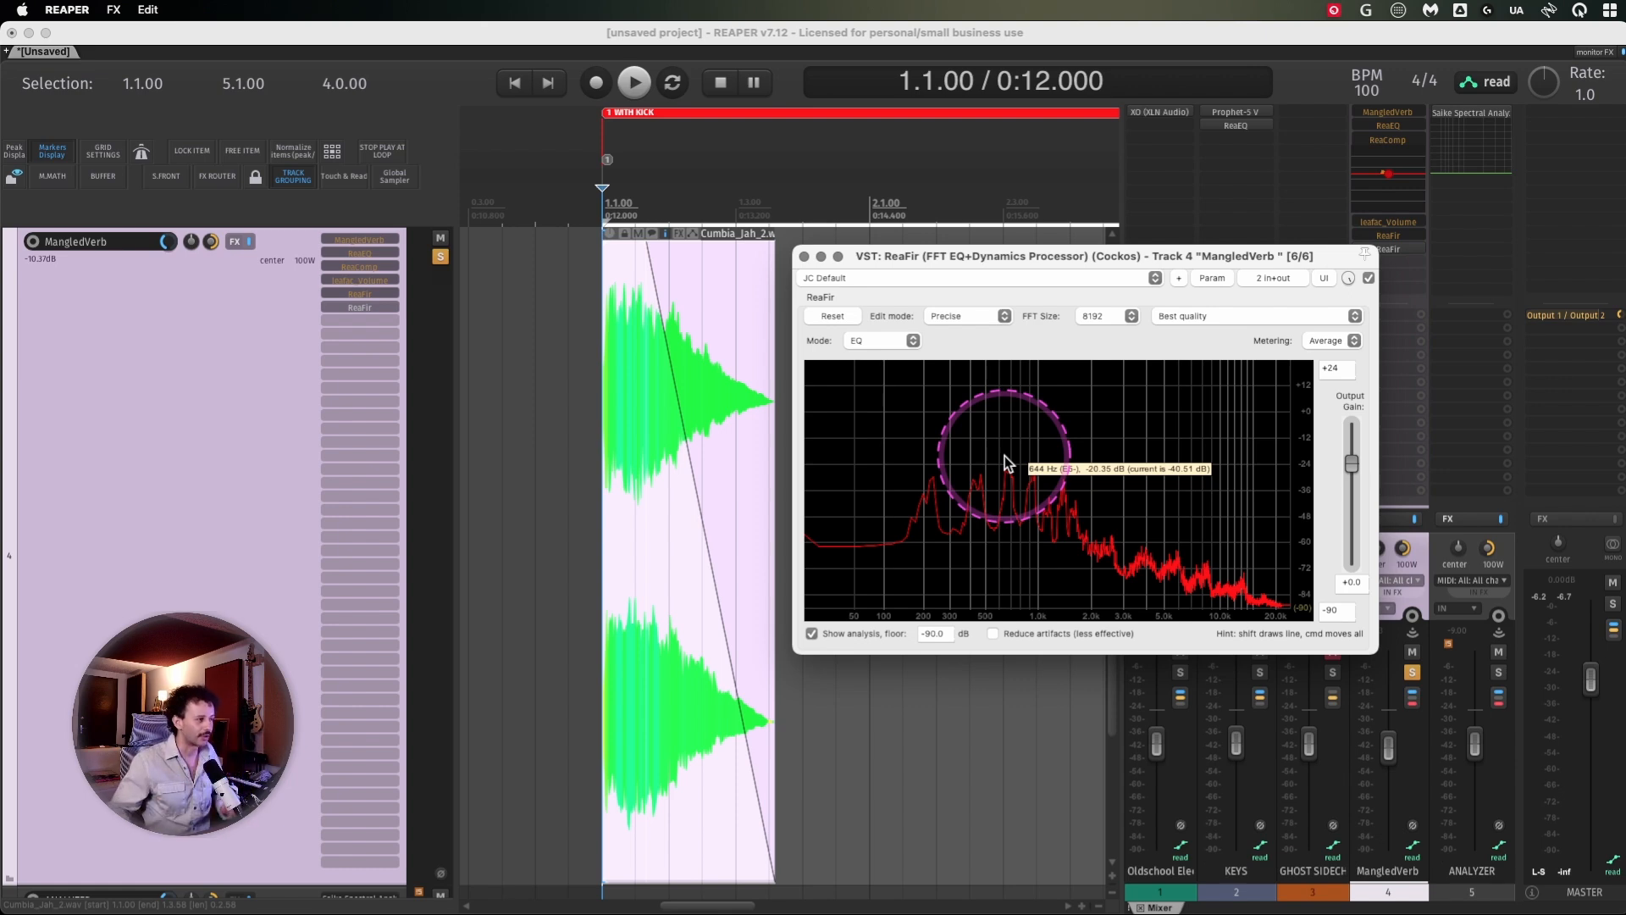
Enable the leafac_Volume gain at +6.0 dB ahead of ReaFir on the MangledVerb track and close its window
click(176, 339)
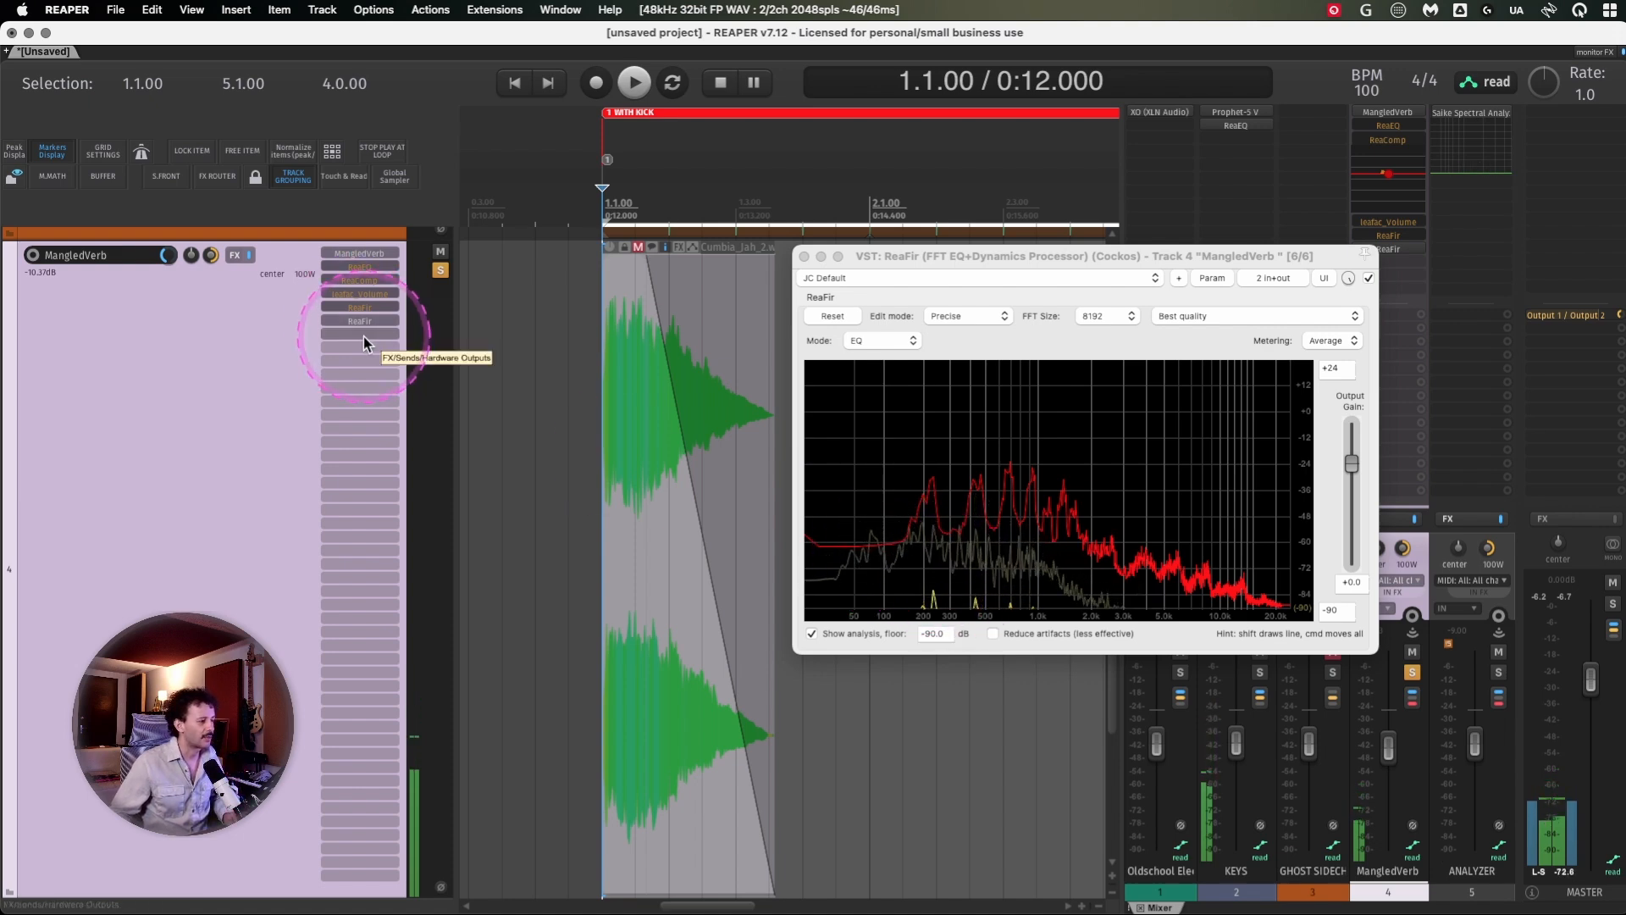
click(355, 293)
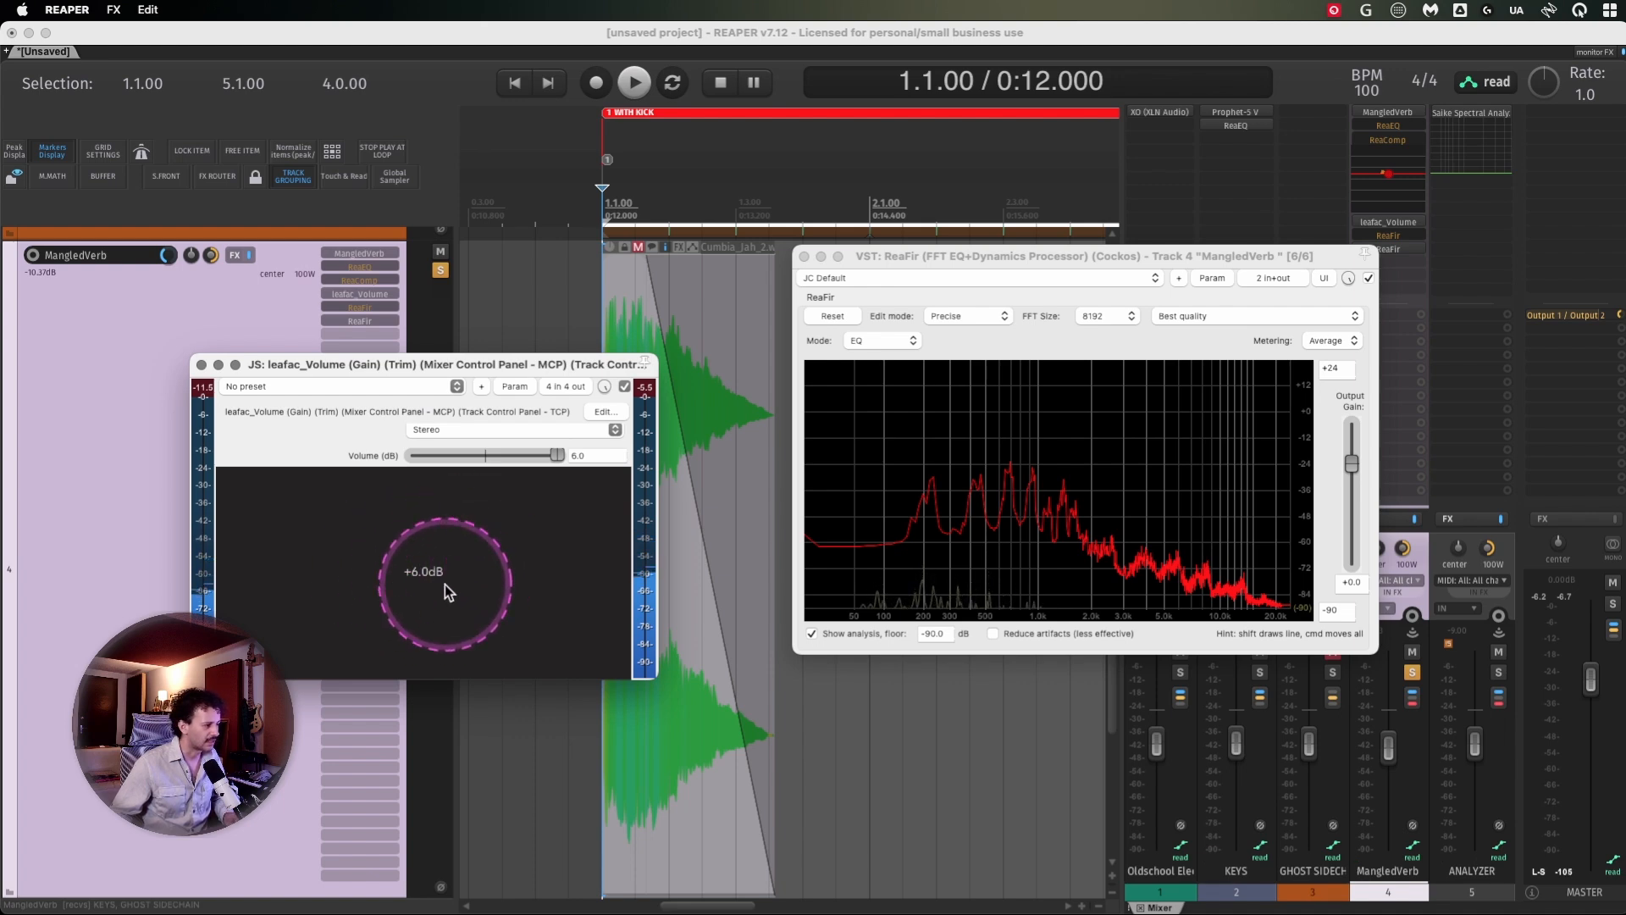
click(202, 365)
Try a SYS Gain boost of 8.6 dB ahead of ReaFir on the MangledVerb track and close its window
drag(472, 344, 583, 364)
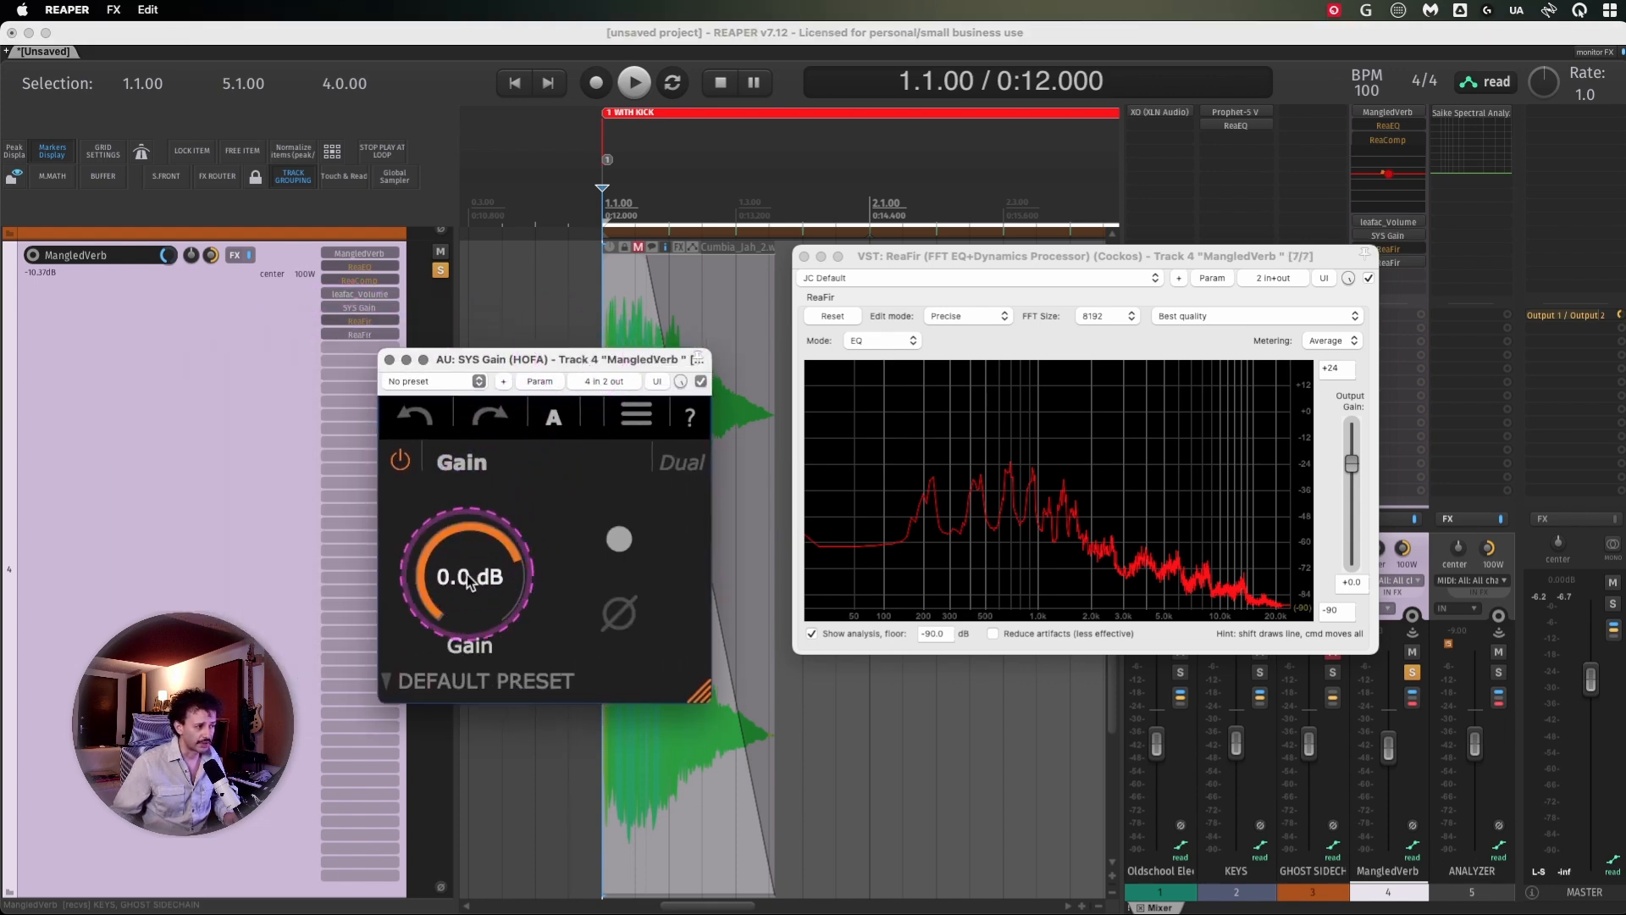
drag(471, 484, 463, 576)
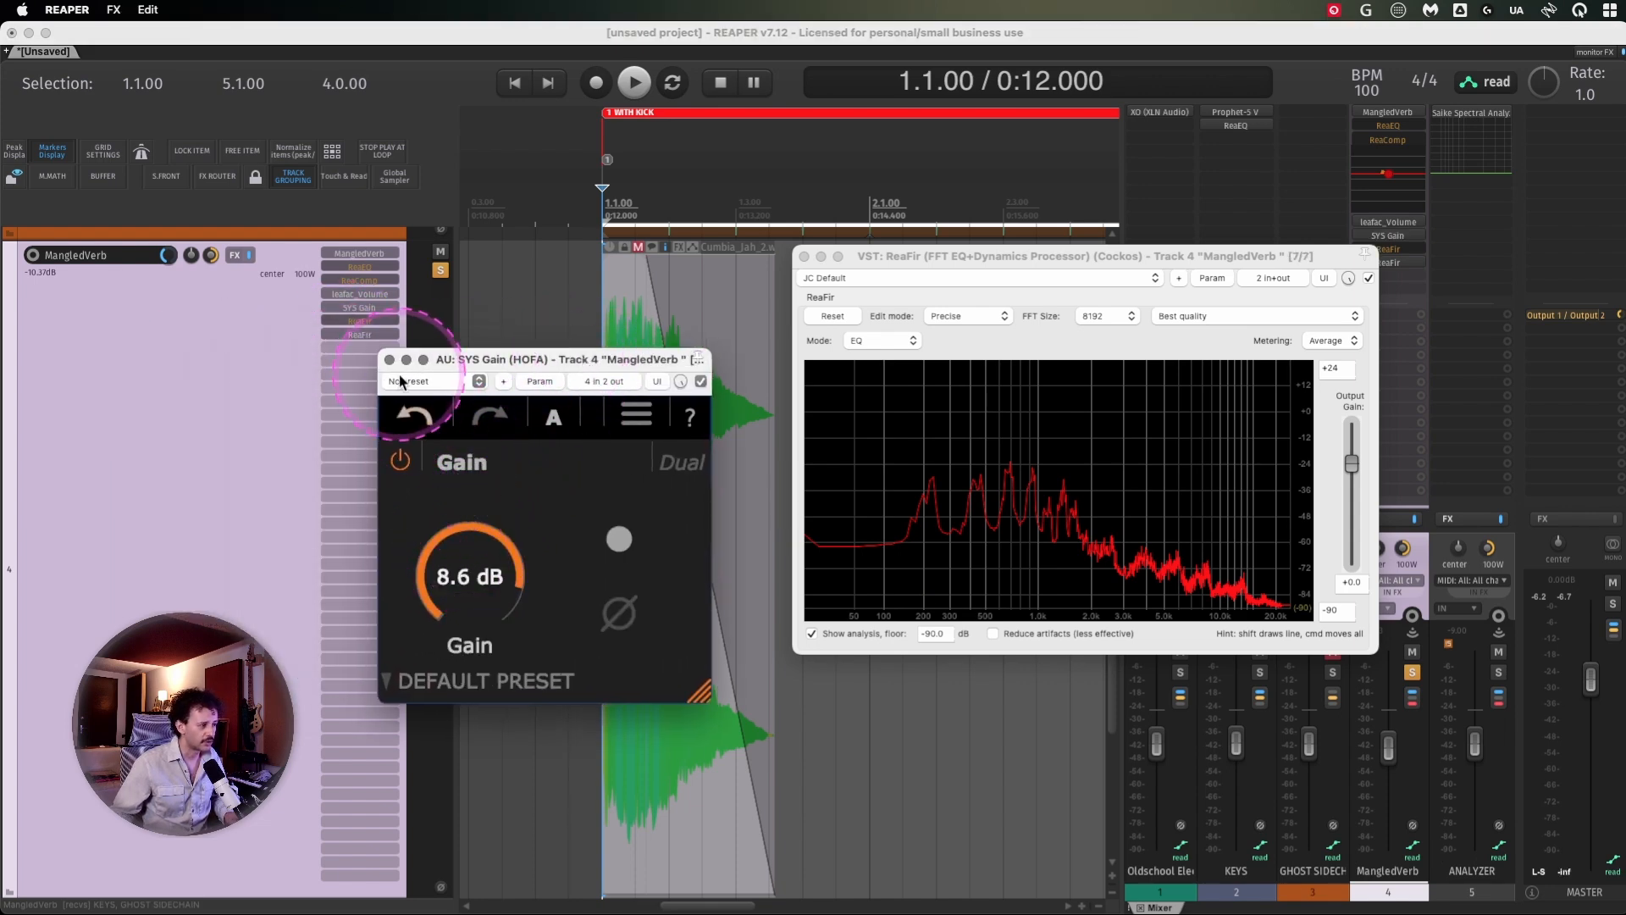
click(390, 360)
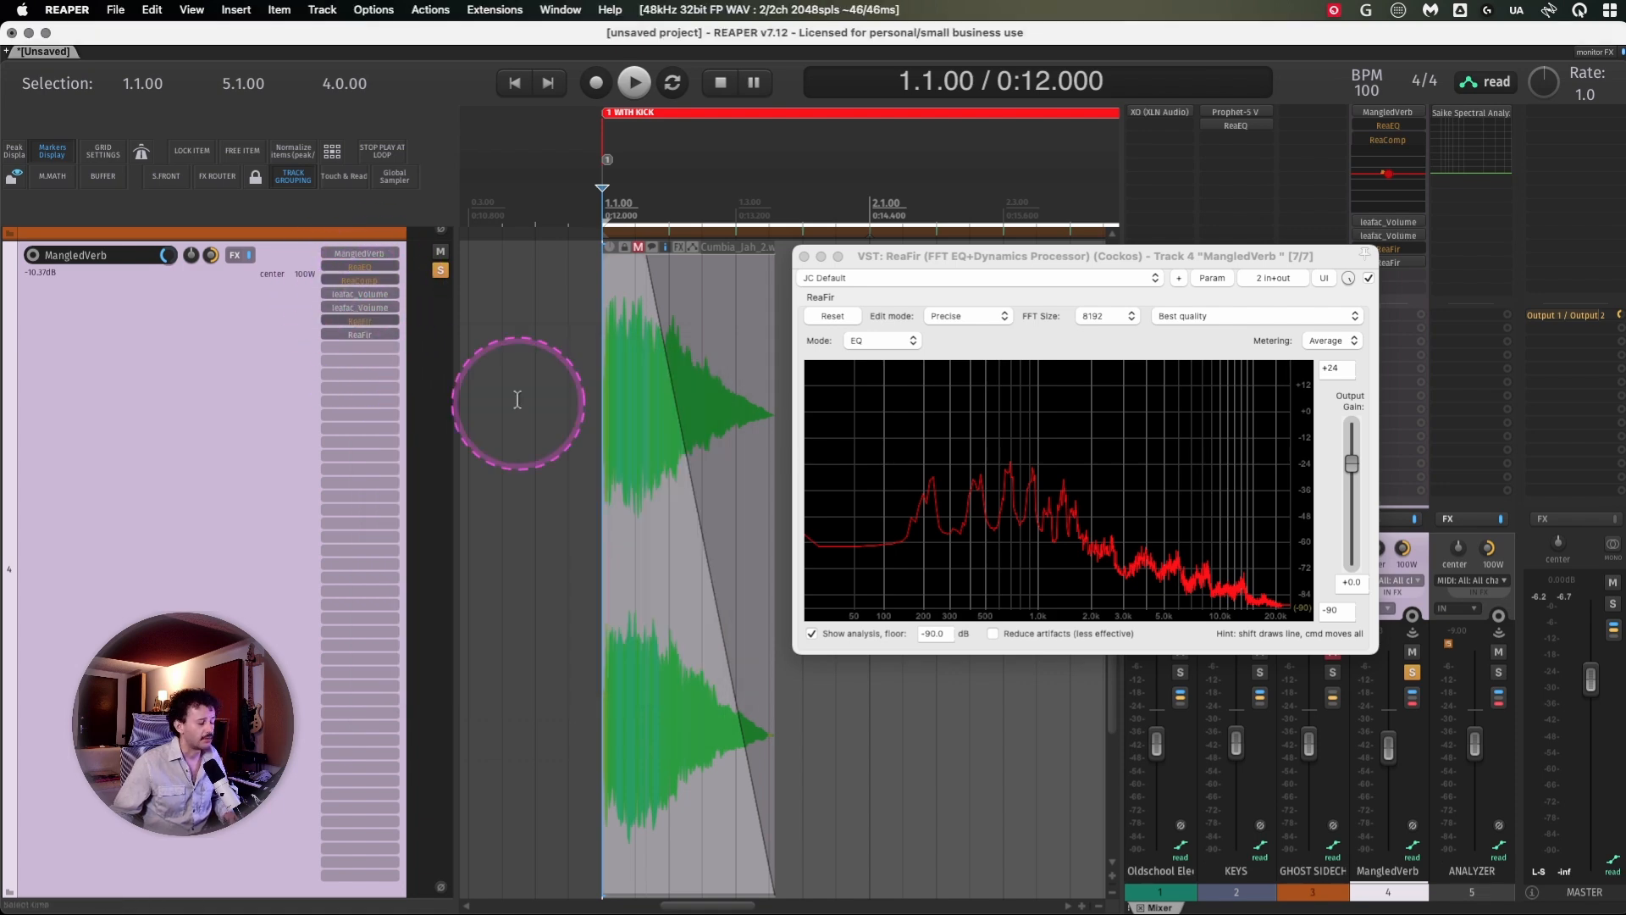
Play the filtered reverb from 1.1.00 and raise the MangledVerb track volume to -0.94 dB
key(space)
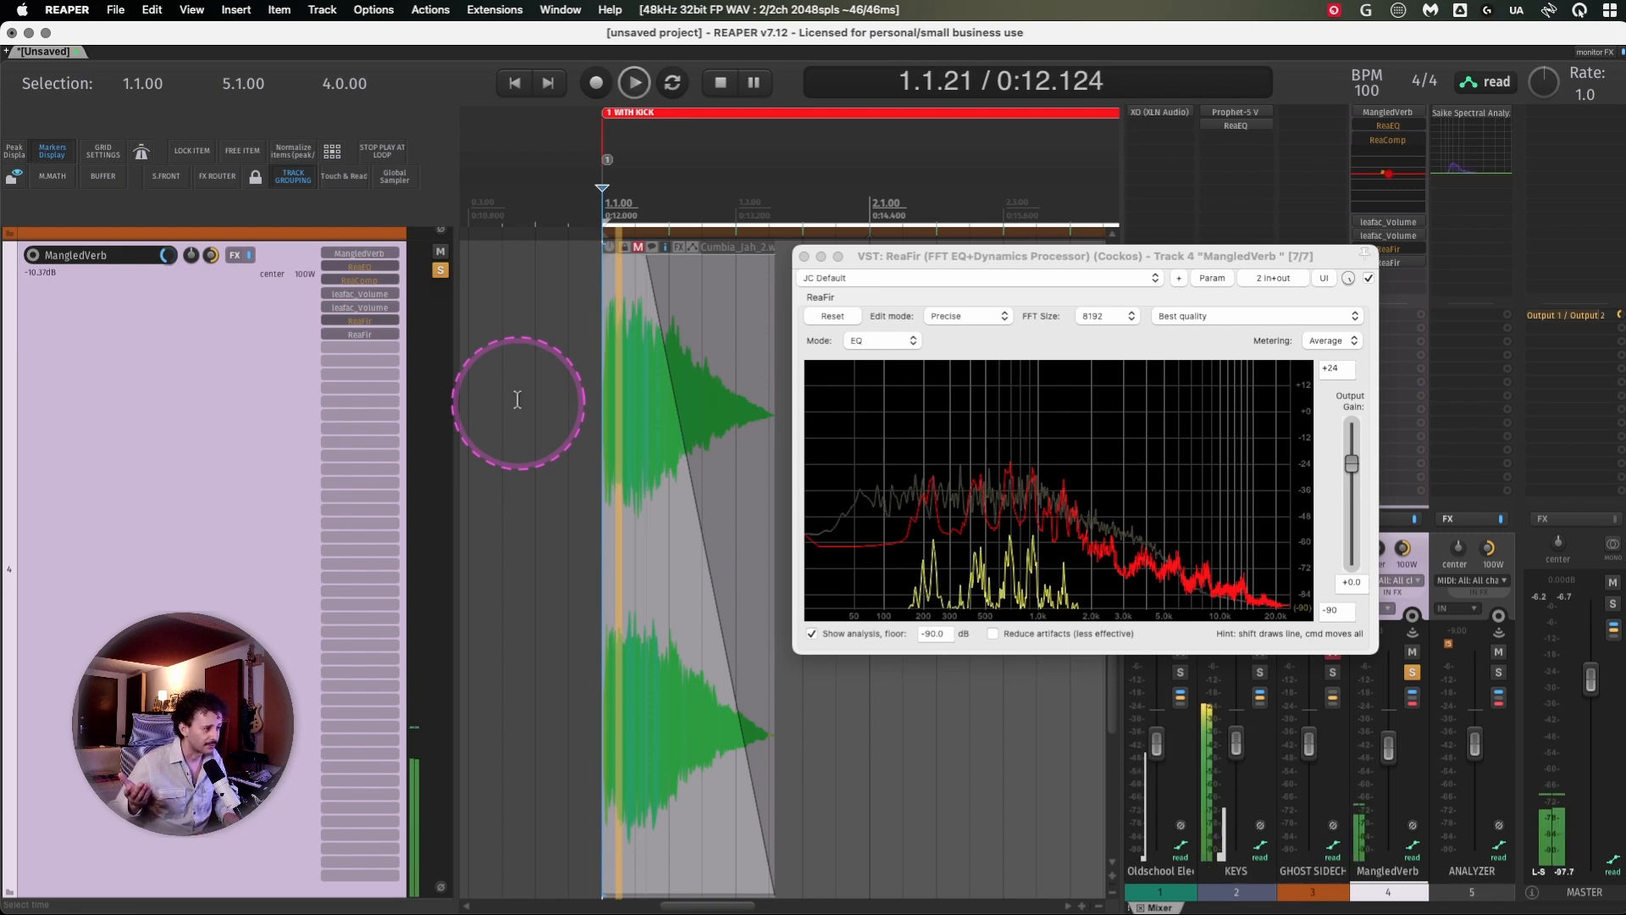
key(space)
mouse_move(1387, 746)
mouse_down()
mouse_move(1380, 656)
mouse_move(1399, 680)
mouse_move(1389, 716)
mouse_up()
key(space)
key(space)
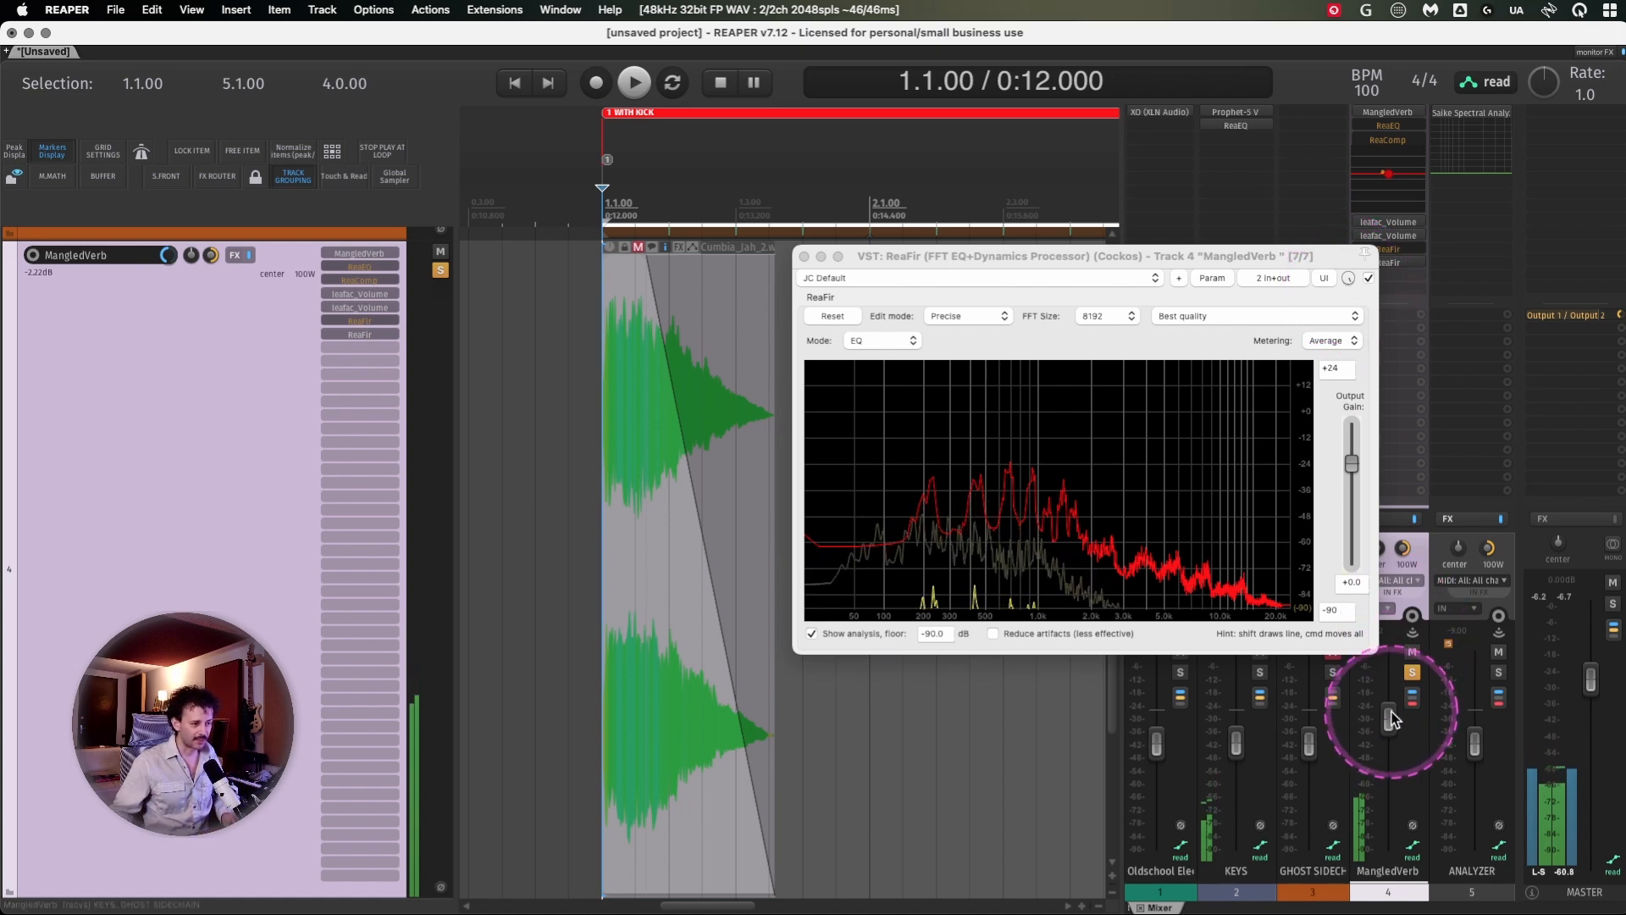
drag(1389, 723, 1388, 716)
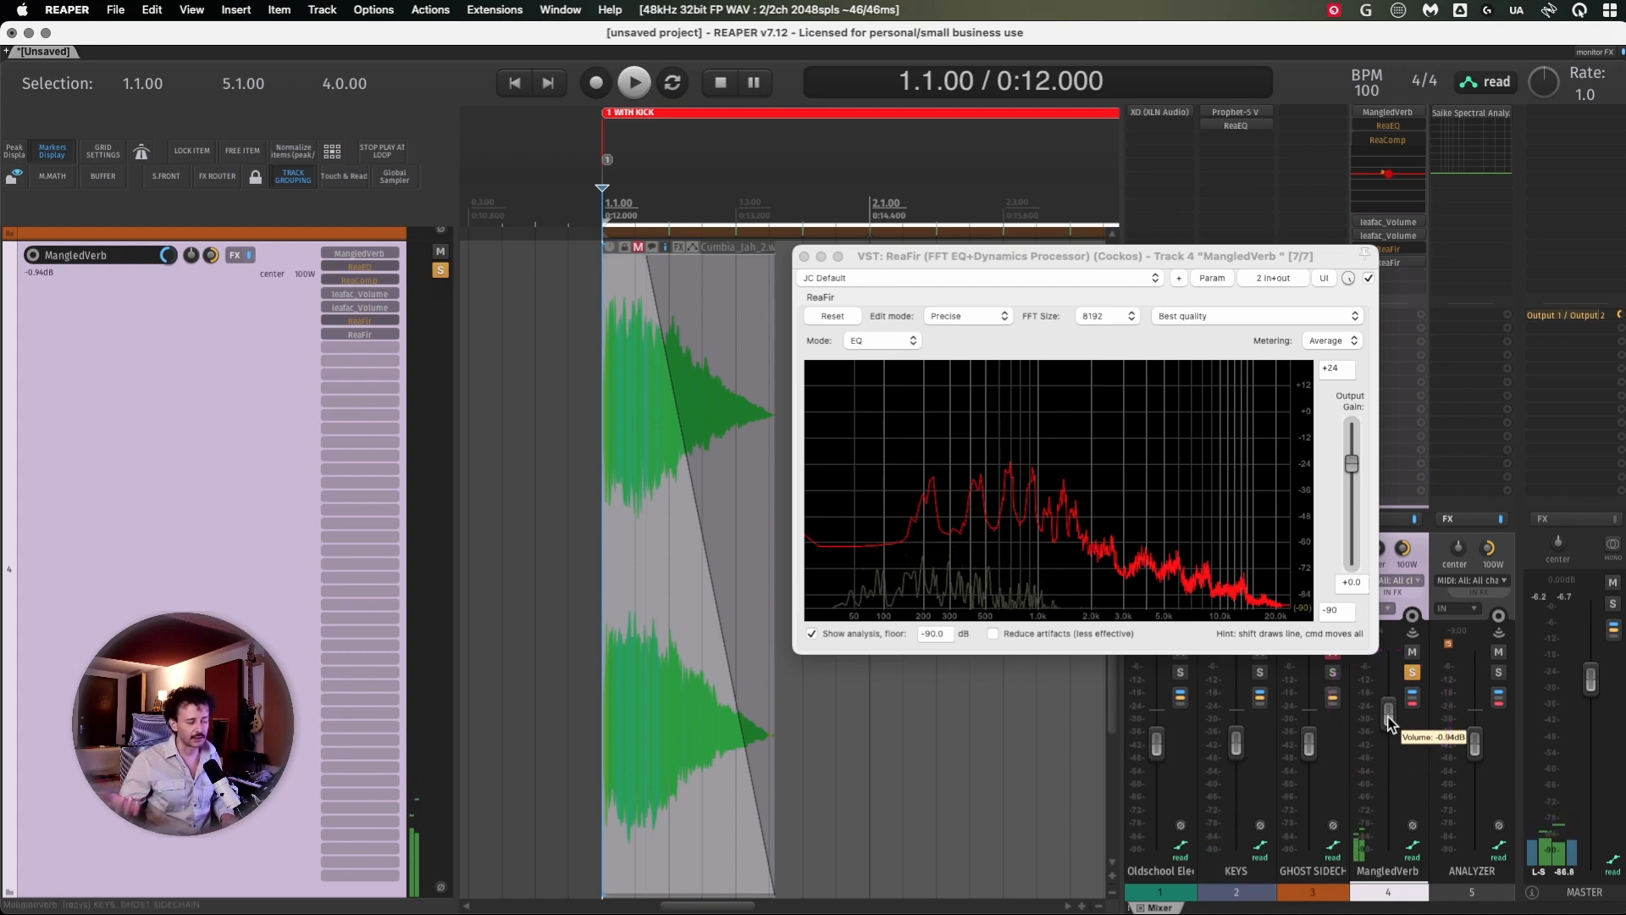
Adjust ReaFir's wet mix during playback from 1.1.00 and raise the MangledVerb track volume to +0.72 dB
key(space)
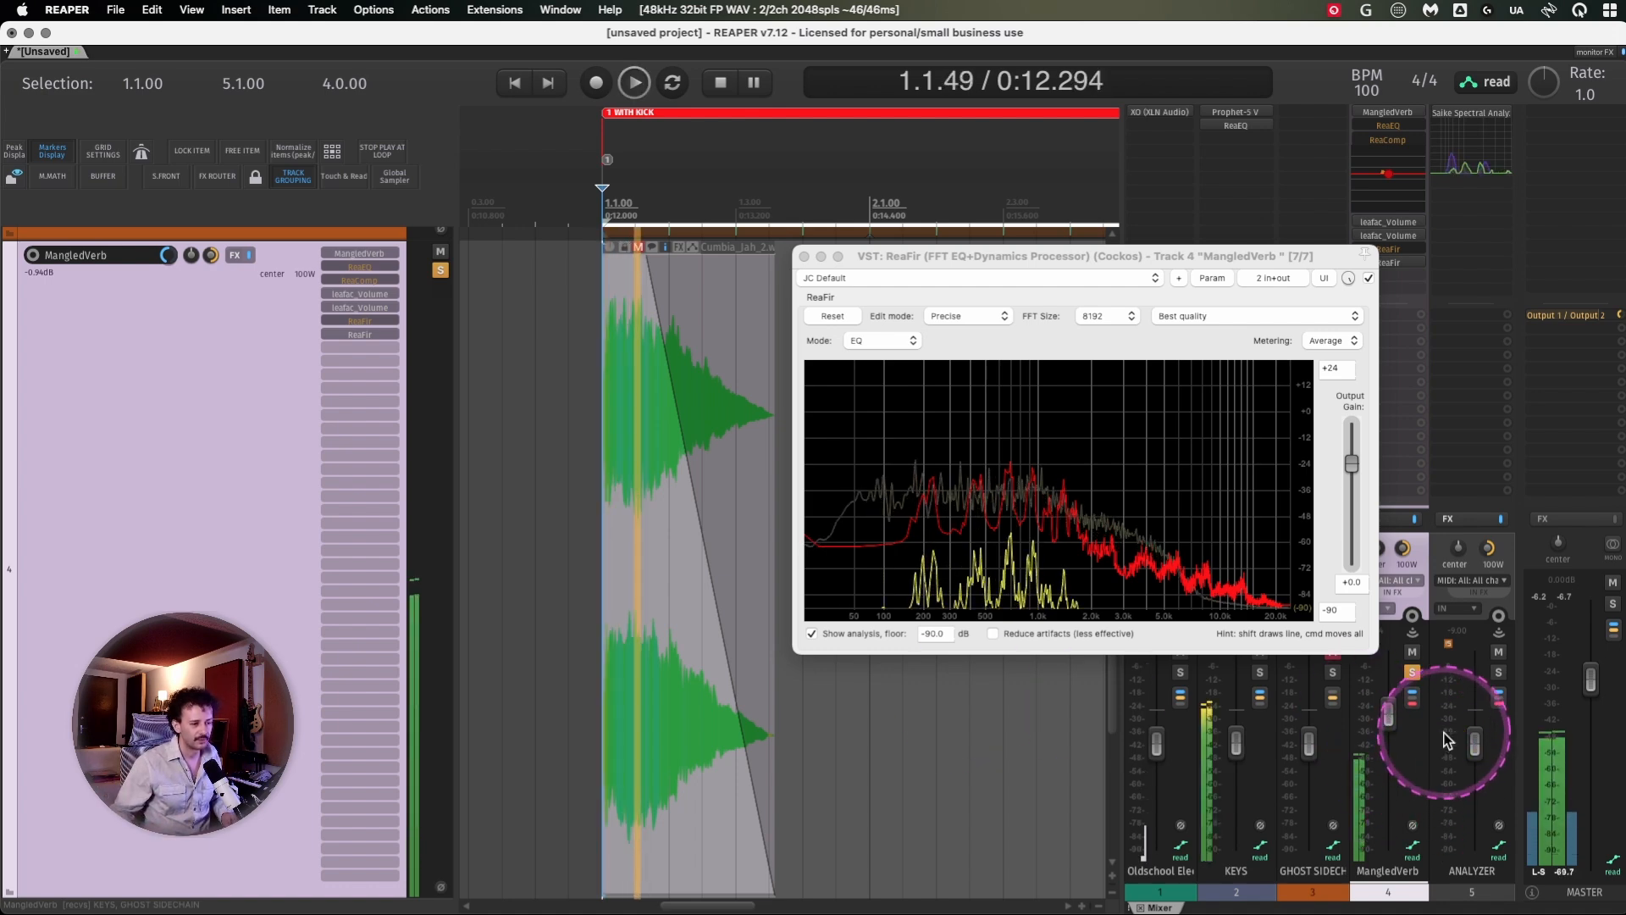
click(1348, 278)
drag(1348, 278, 1348, 277)
drag(1393, 722, 1393, 710)
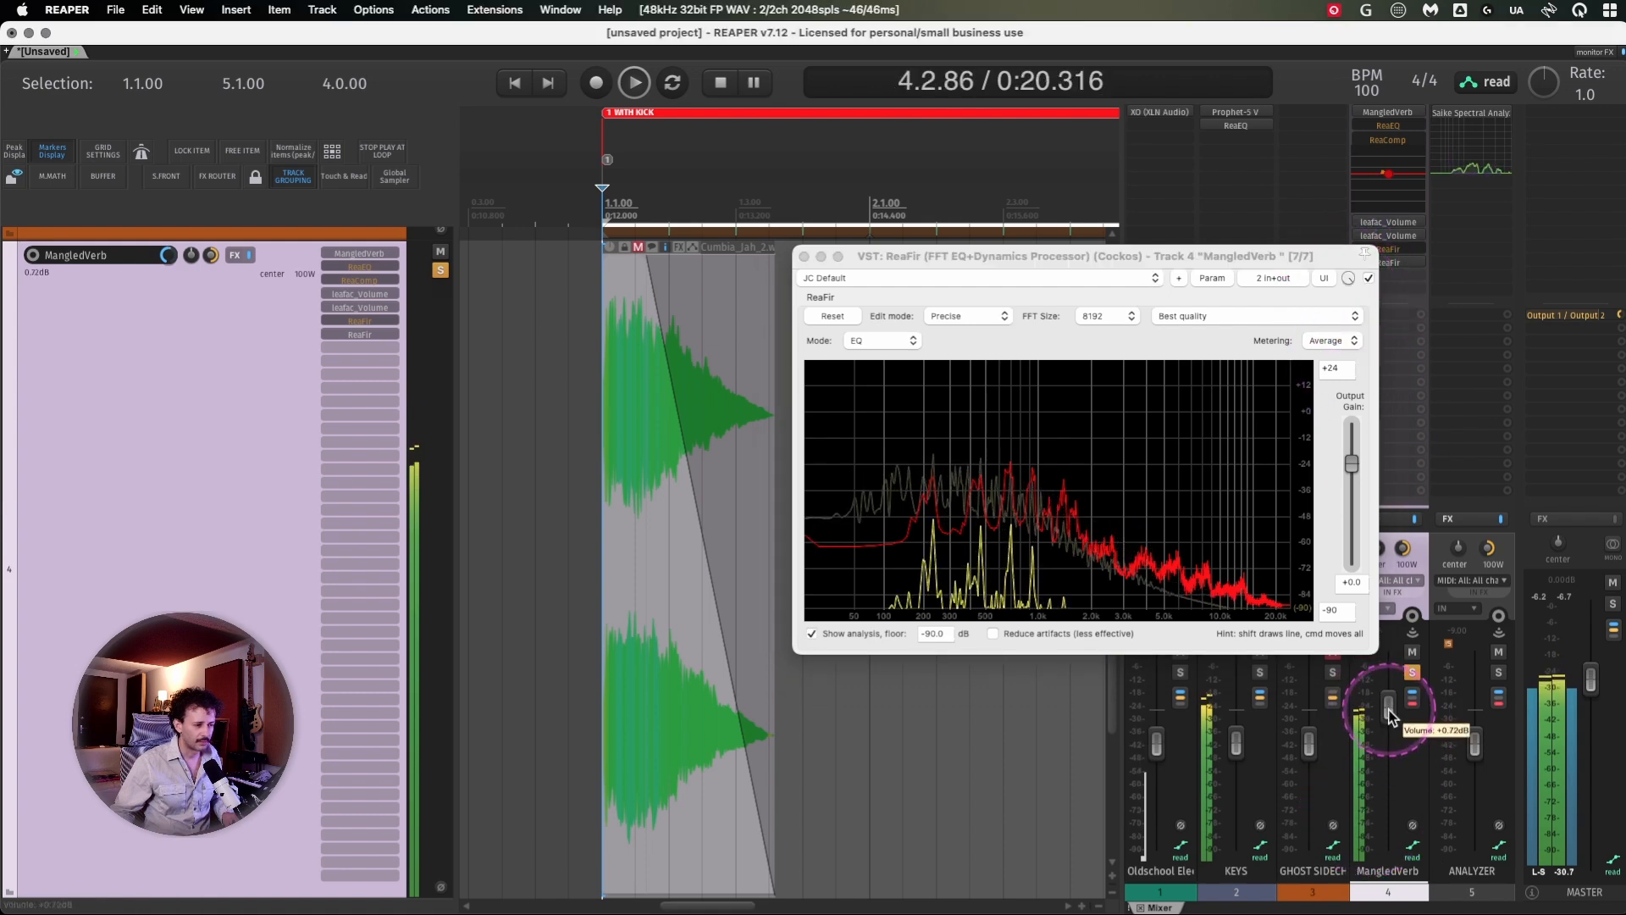
Fine-tune ReaFir's wet mix with the MangledVerb track volume at +1.13 dB, stop playback and close the ReaFir window
mouse_move(1352, 276)
mouse_down()
mouse_move(1334, 274)
mouse_move(1348, 274)
mouse_up()
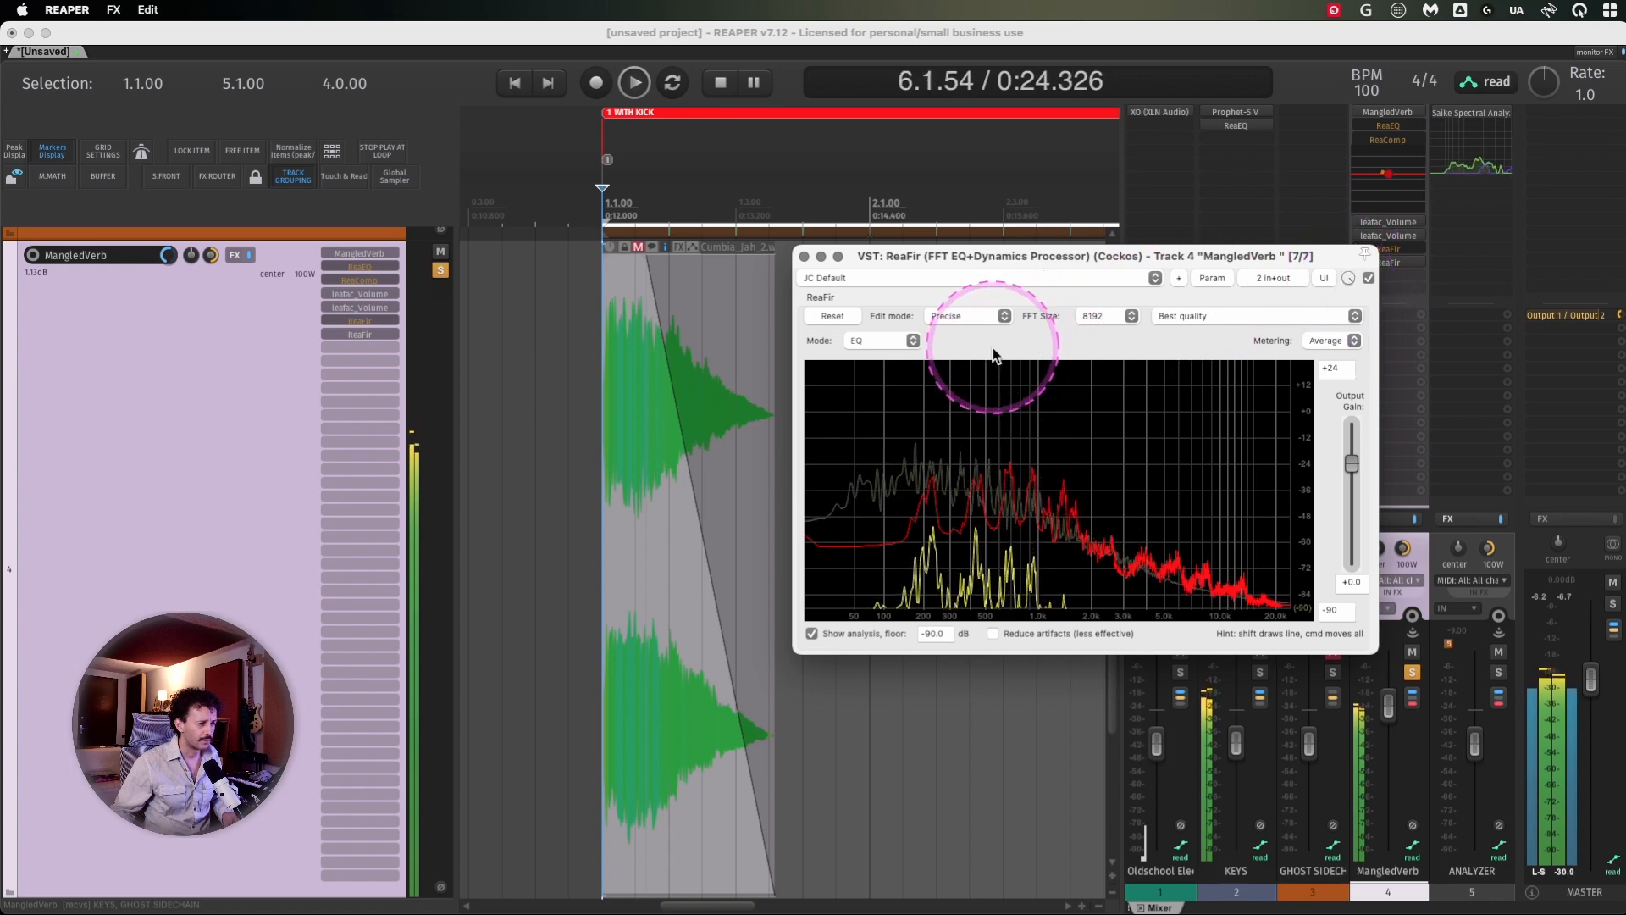
key(space)
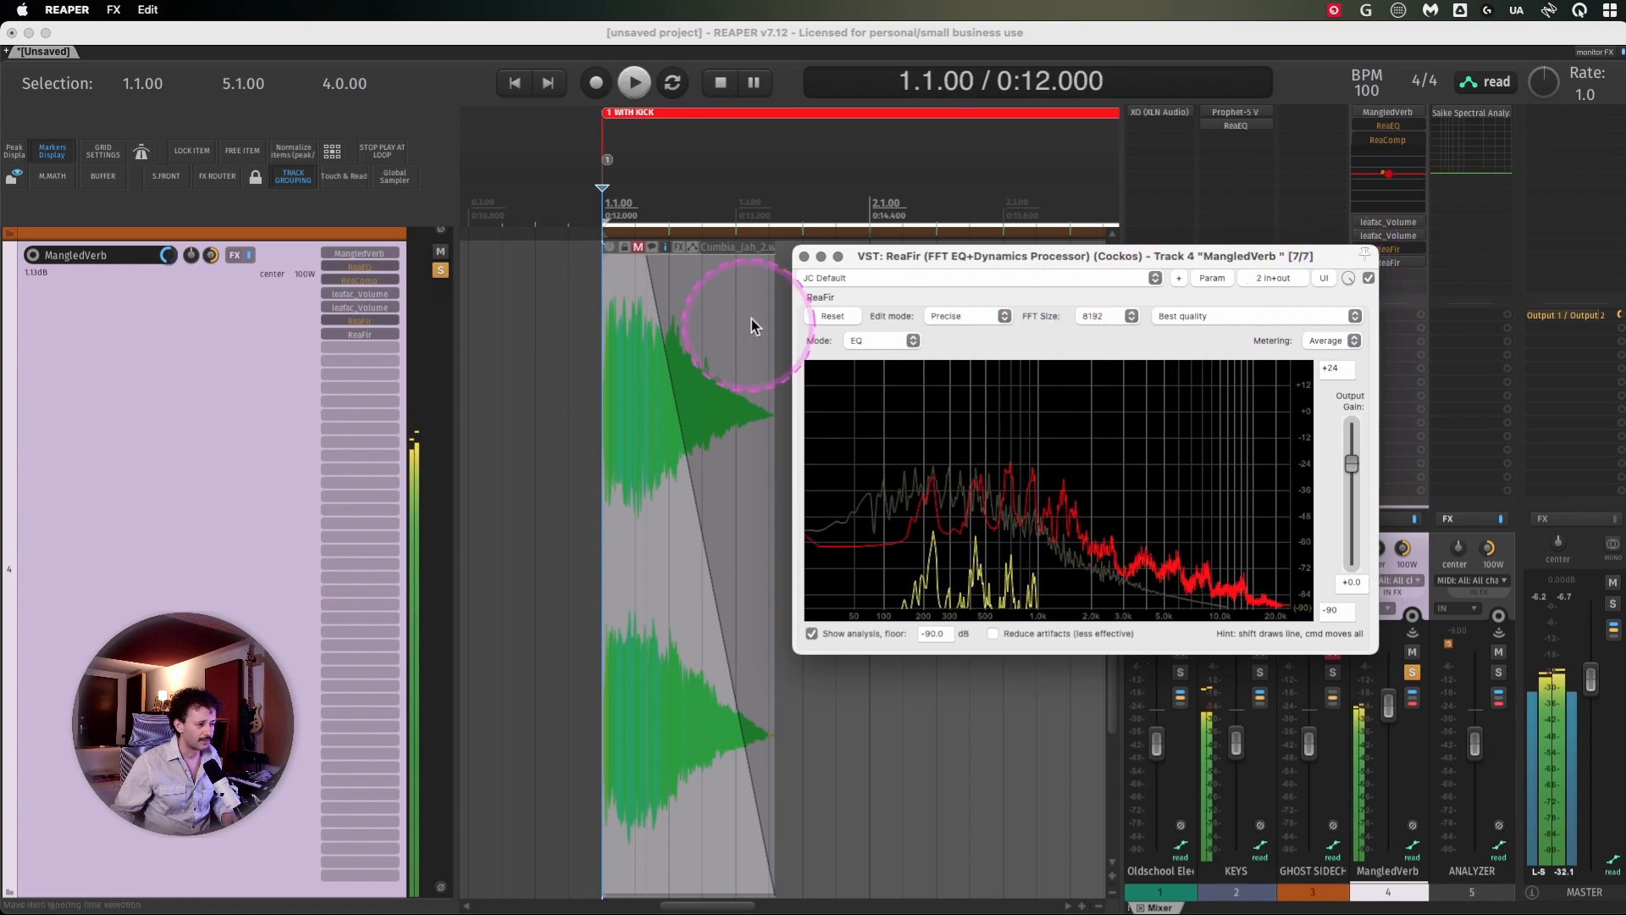
click(804, 256)
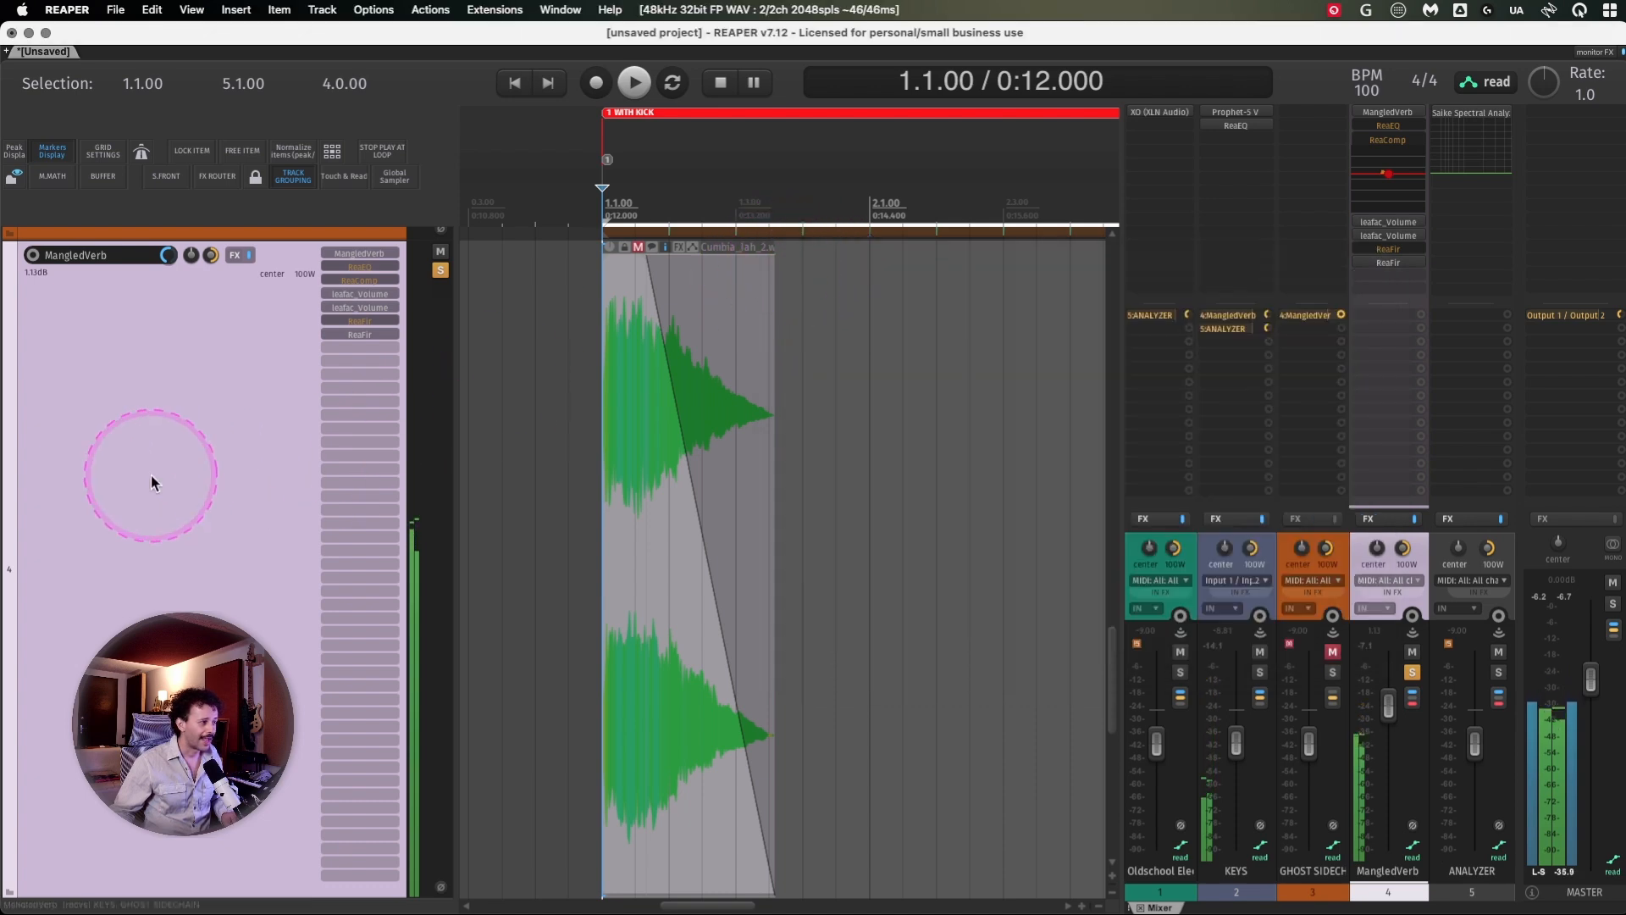
key(z)
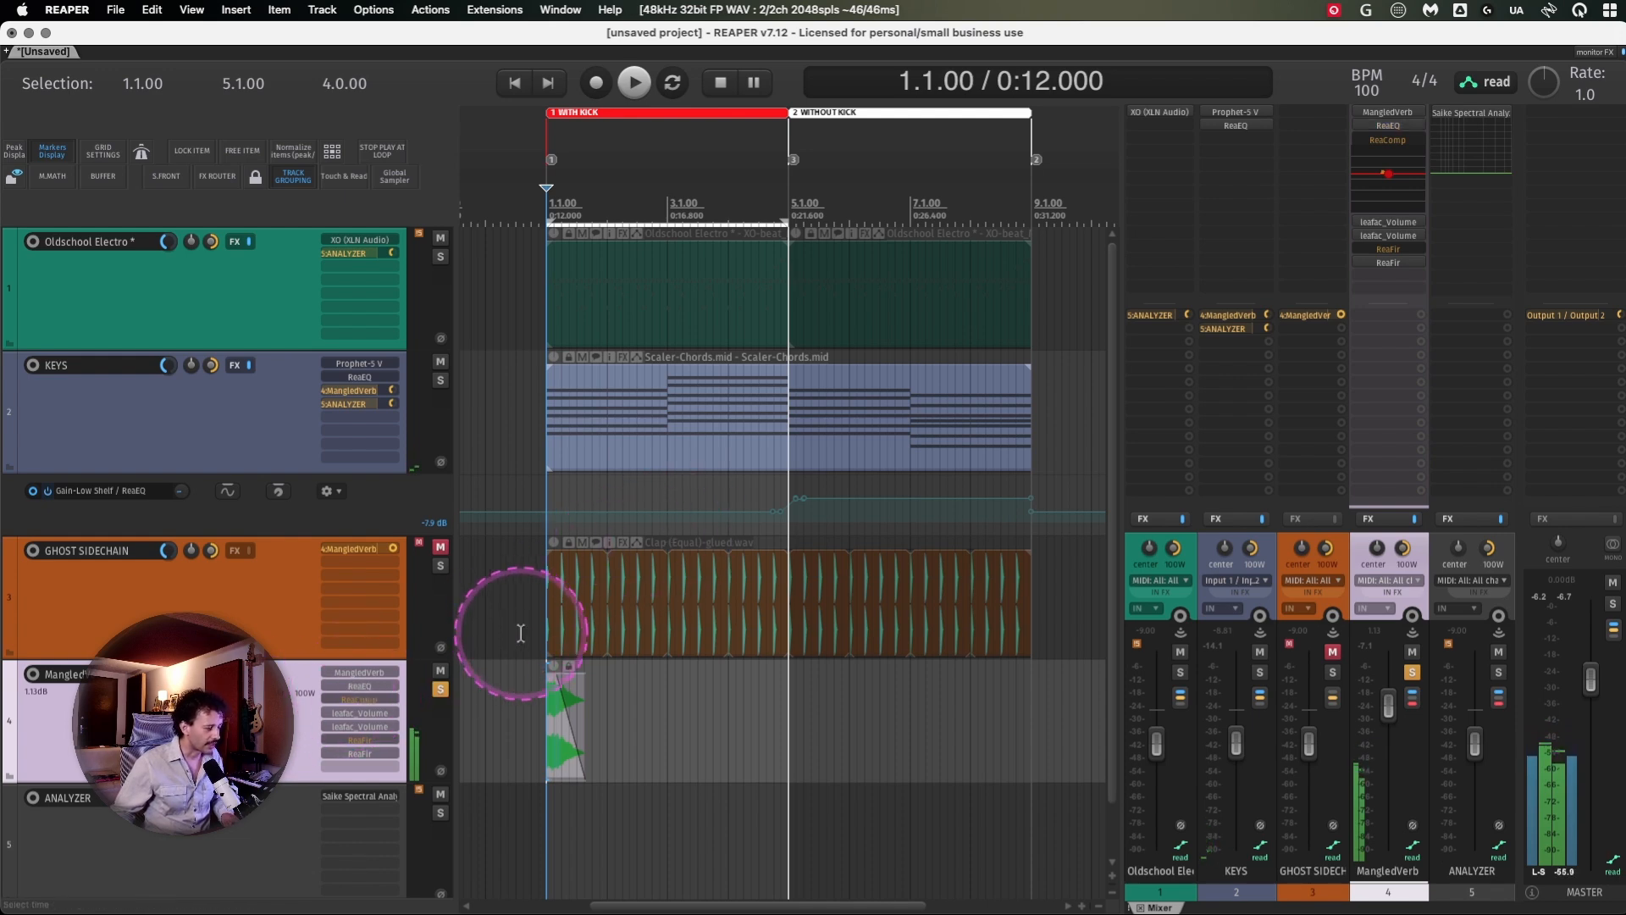
Audition the soloed MangledVerb track from 1.1.00 and solo the KEYS track together with it
key(space)
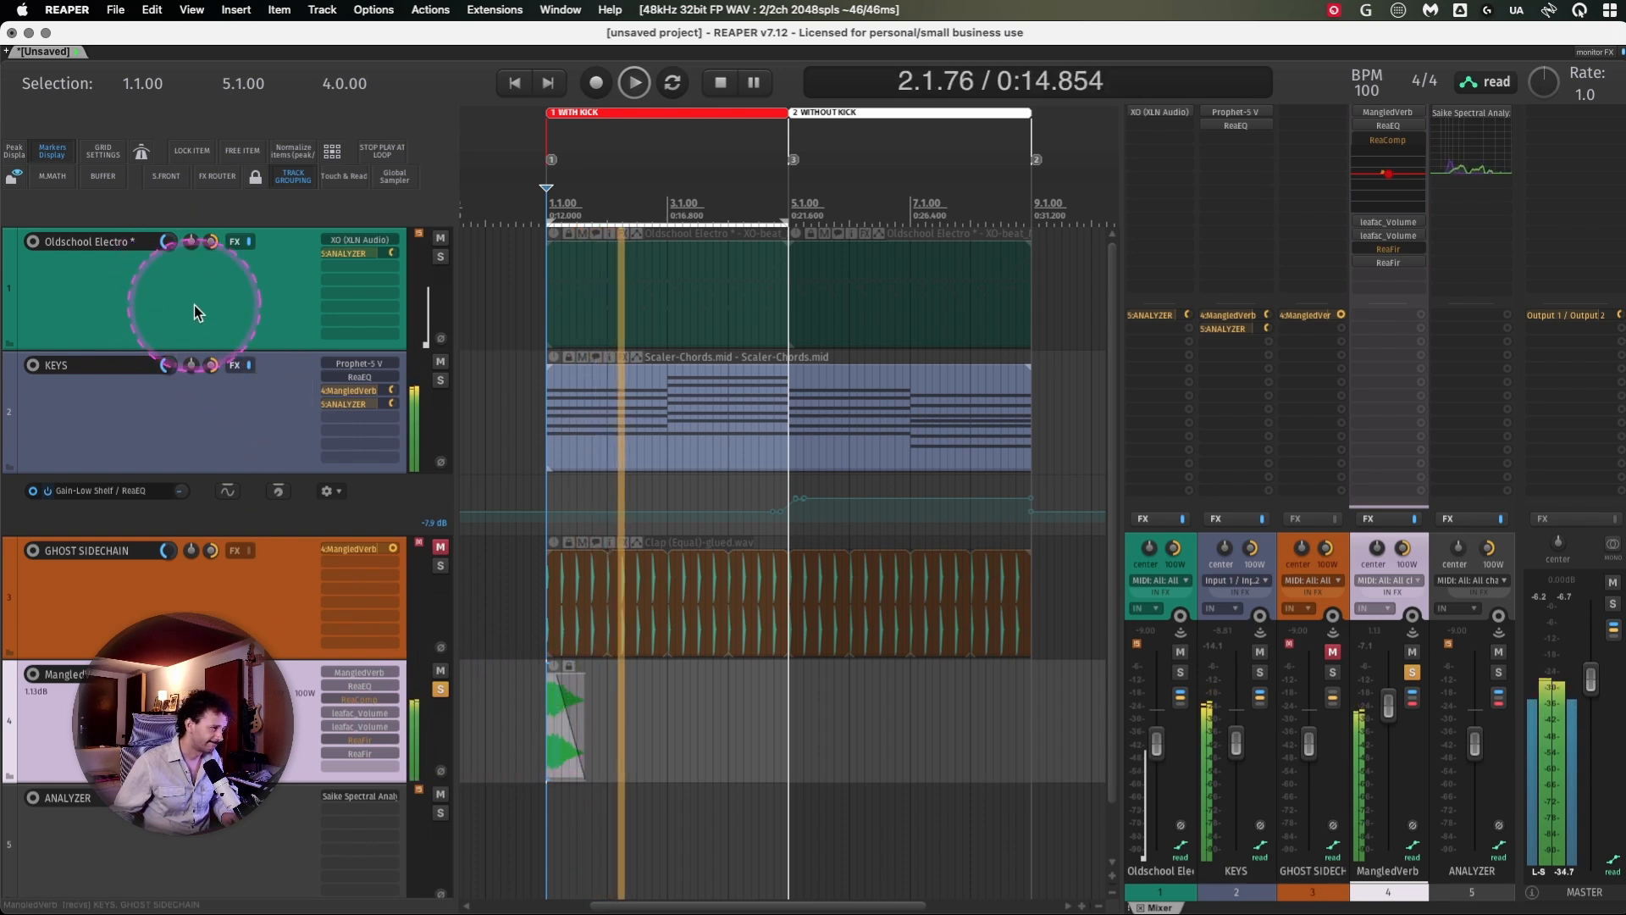
key(space)
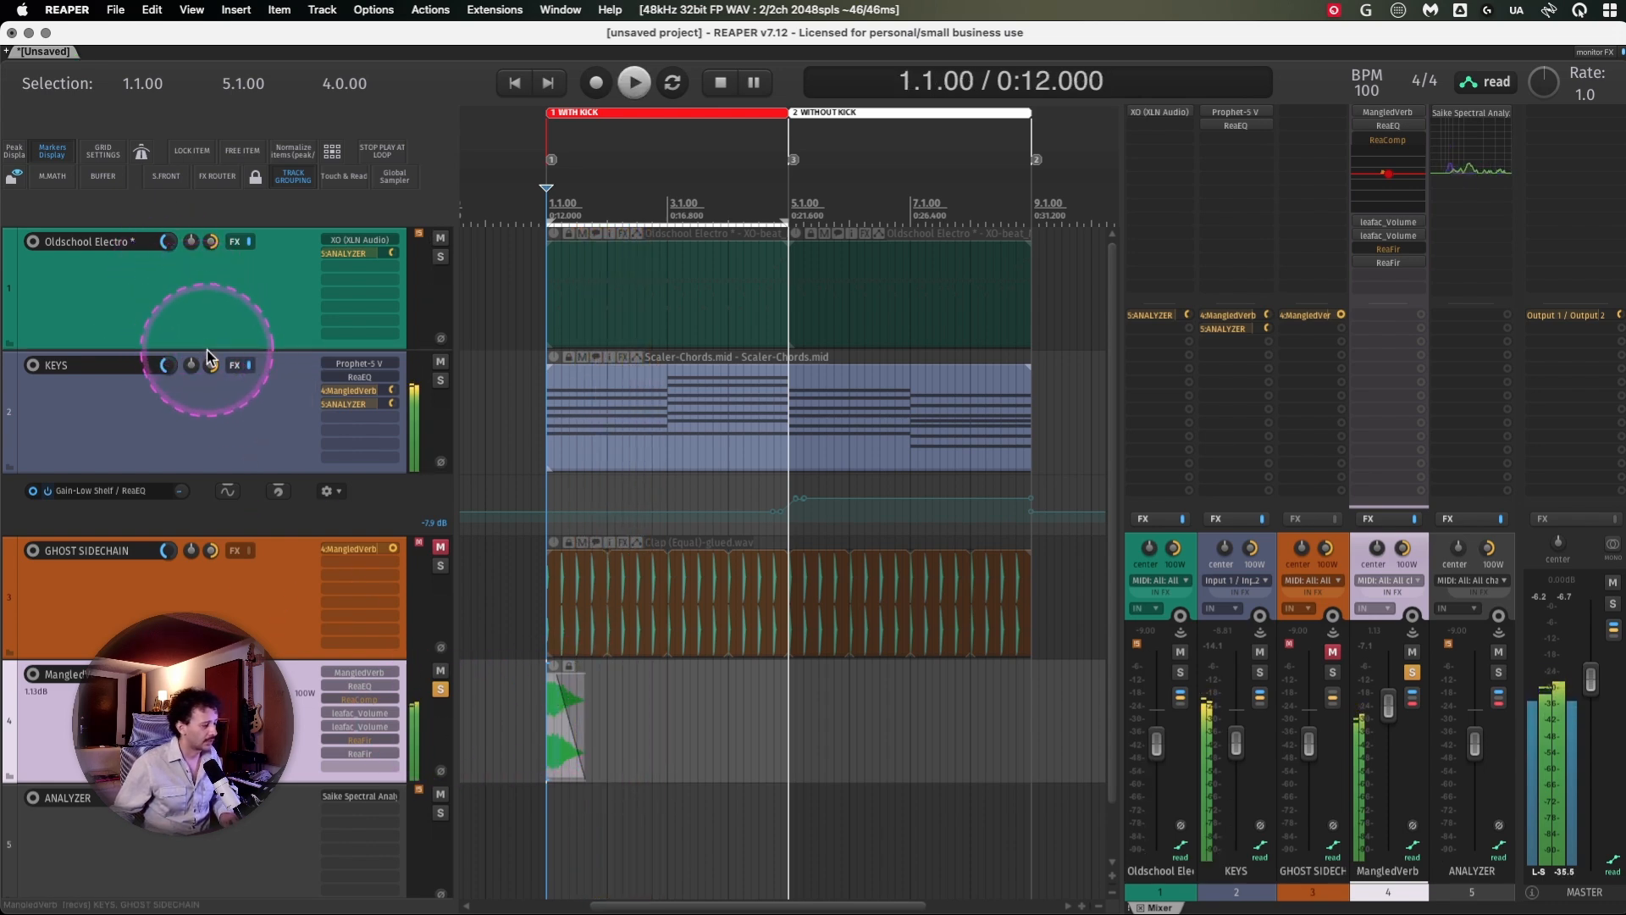
key(F6)
click(194, 430)
shift+click(183, 722)
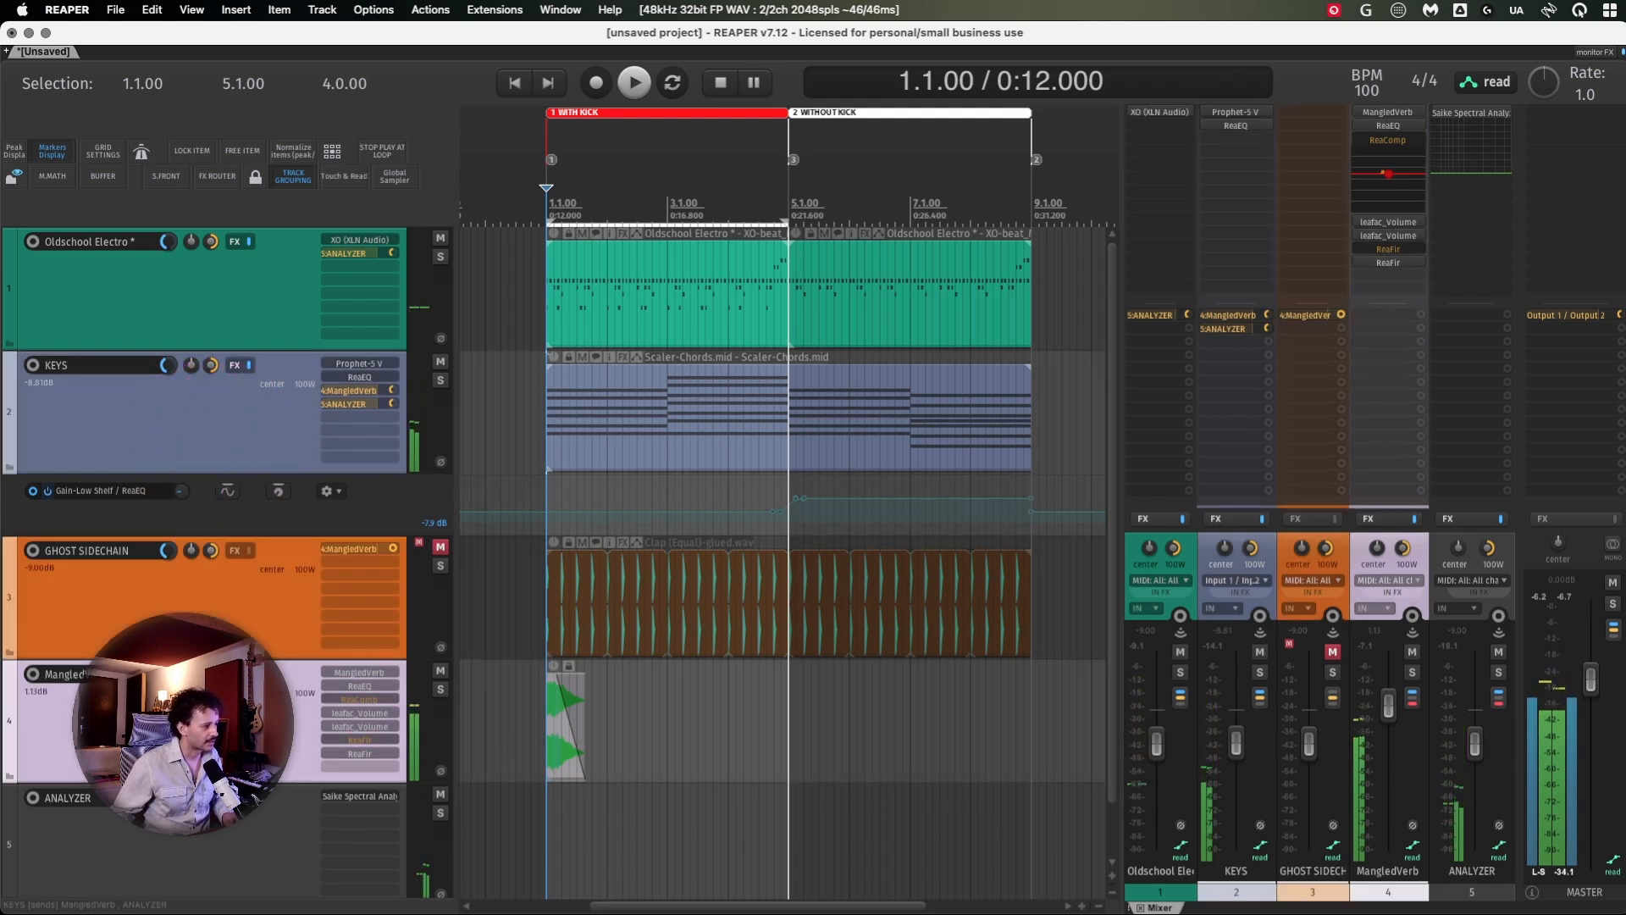
key(F6)
click(199, 586)
key(F6)
click(157, 418)
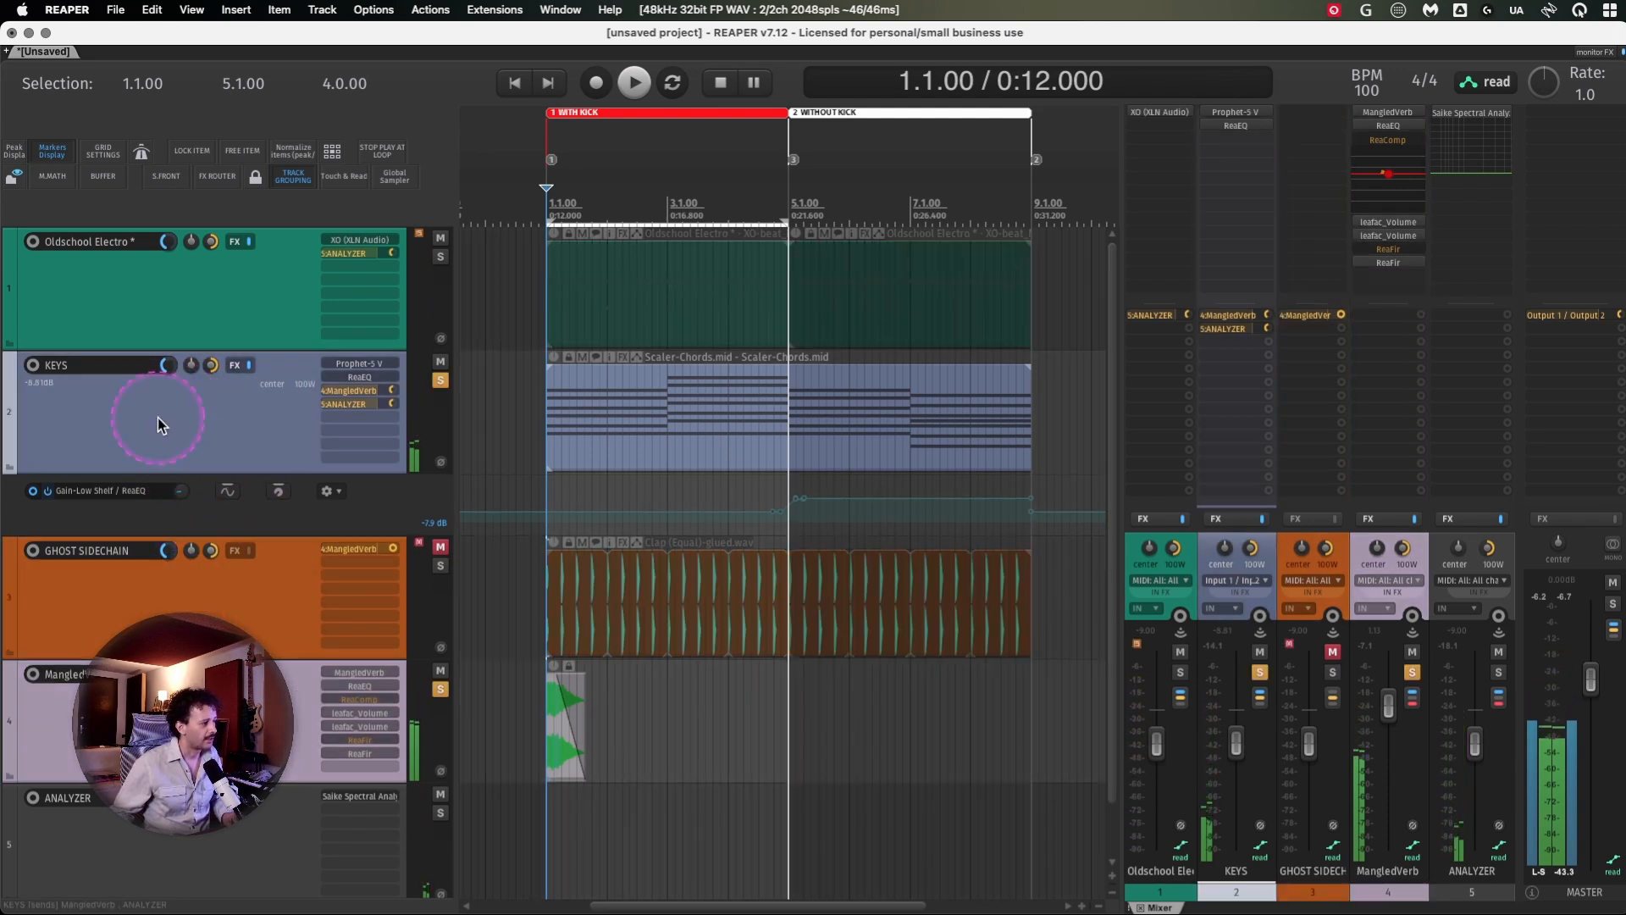
Play the soloed KEYS and MangledVerb tracks from 1.1.00 and lower the MangledVerb volume to -2.27 dB
key(space)
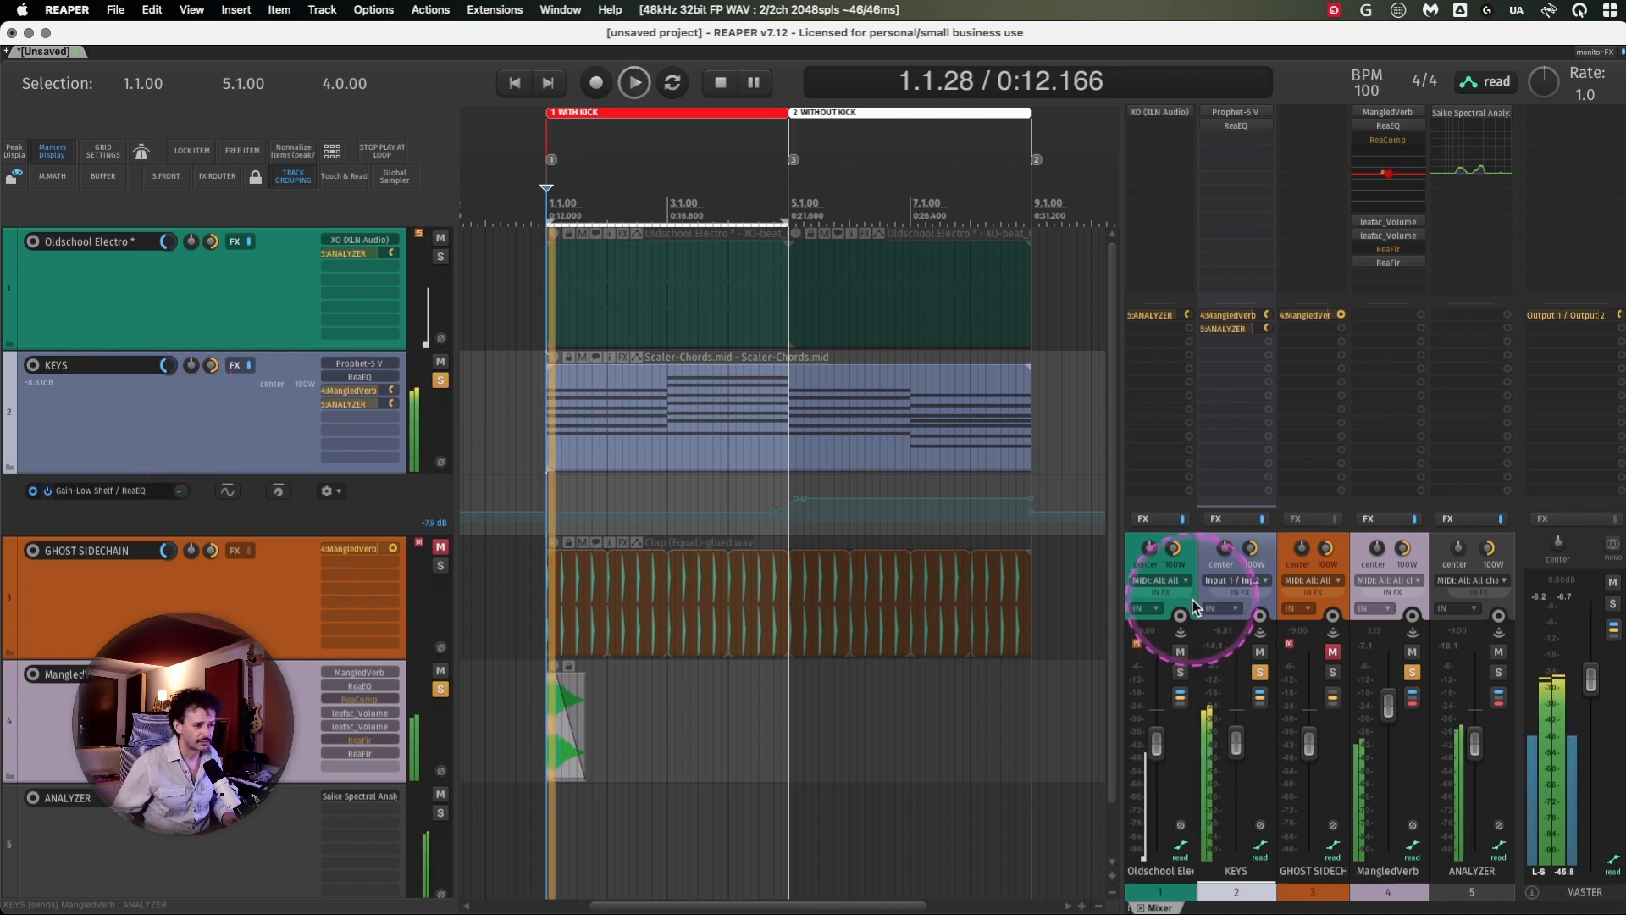
click(1390, 707)
drag(1390, 703, 1391, 695)
drag(1389, 701, 1389, 724)
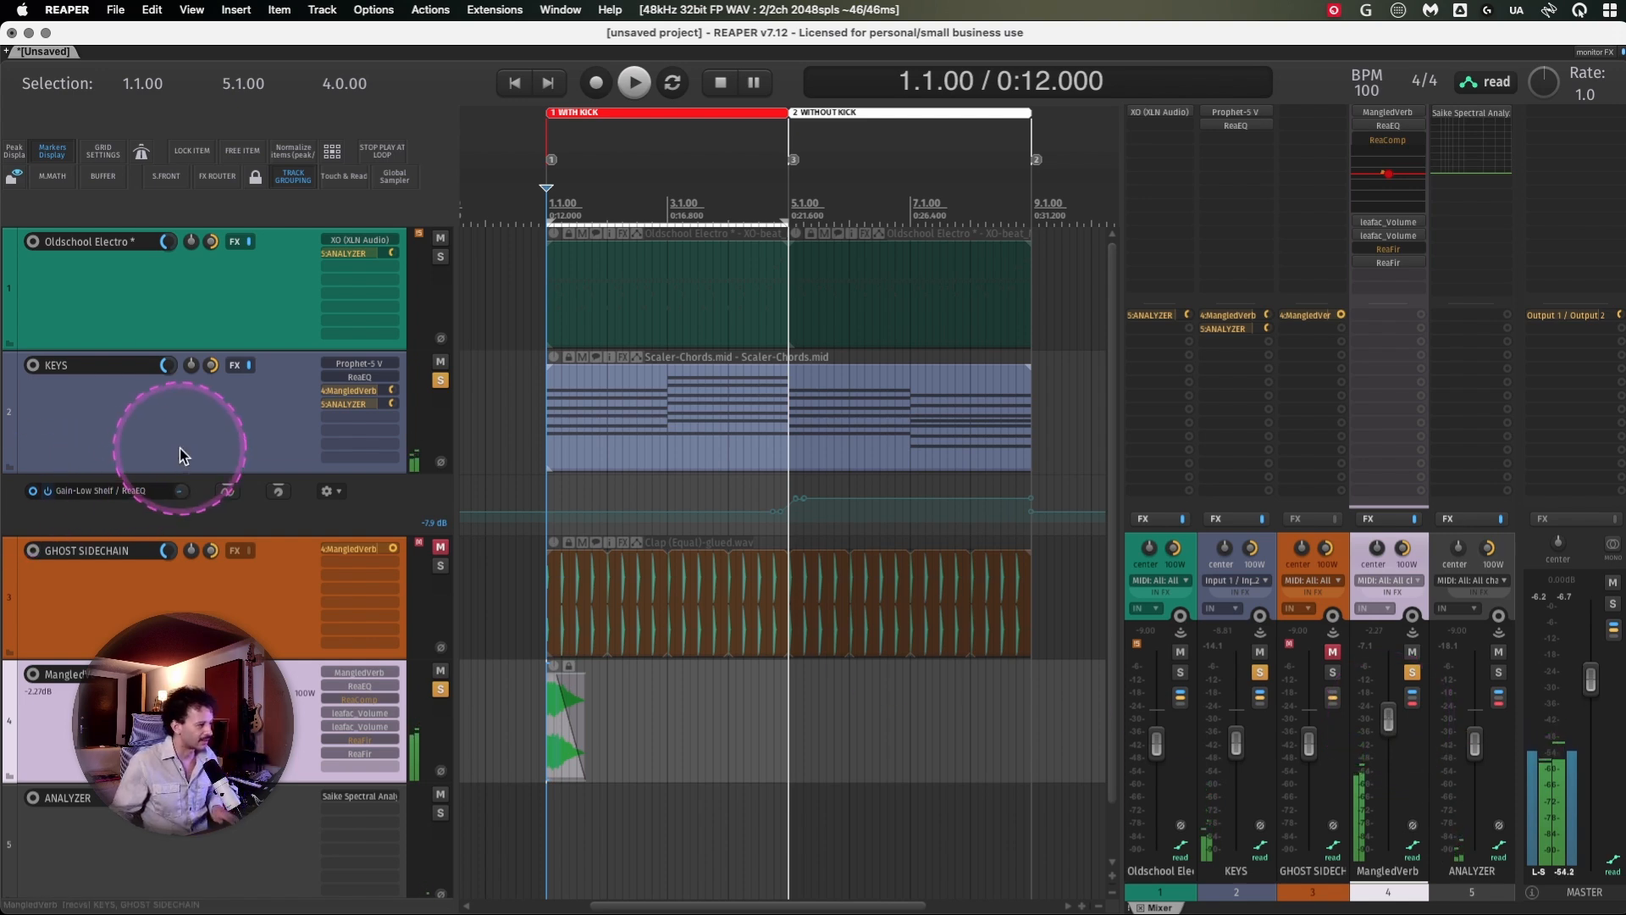
Clear the solos, play the full mix from 1.1.00 and set the MangledVerb track volume to -1.60 dB
click(185, 303)
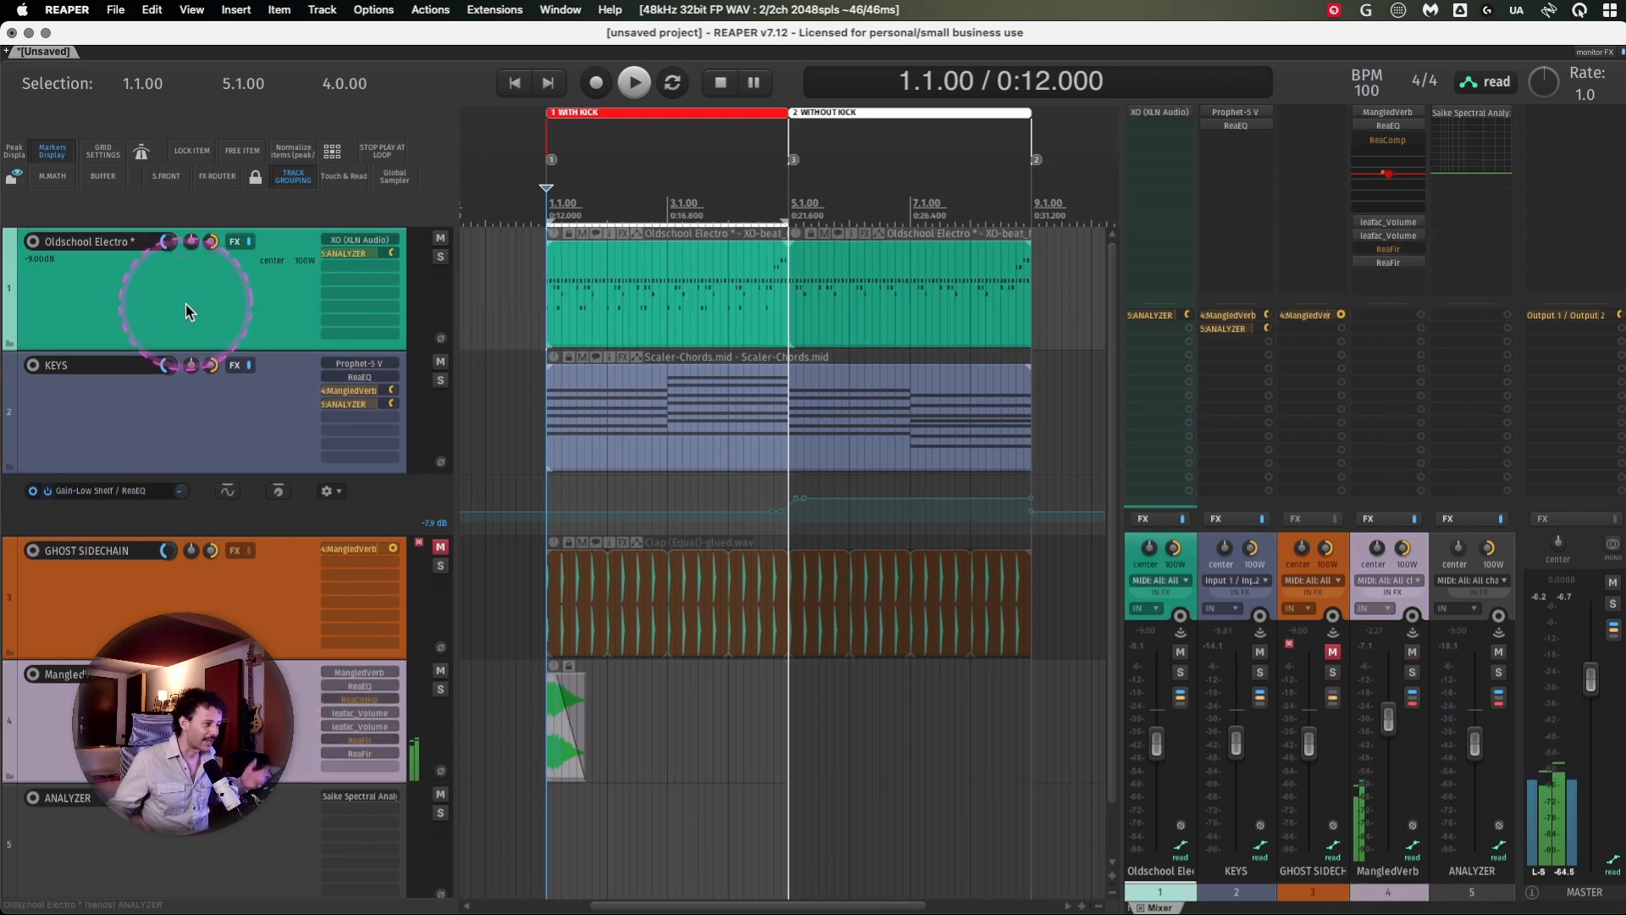
key(space)
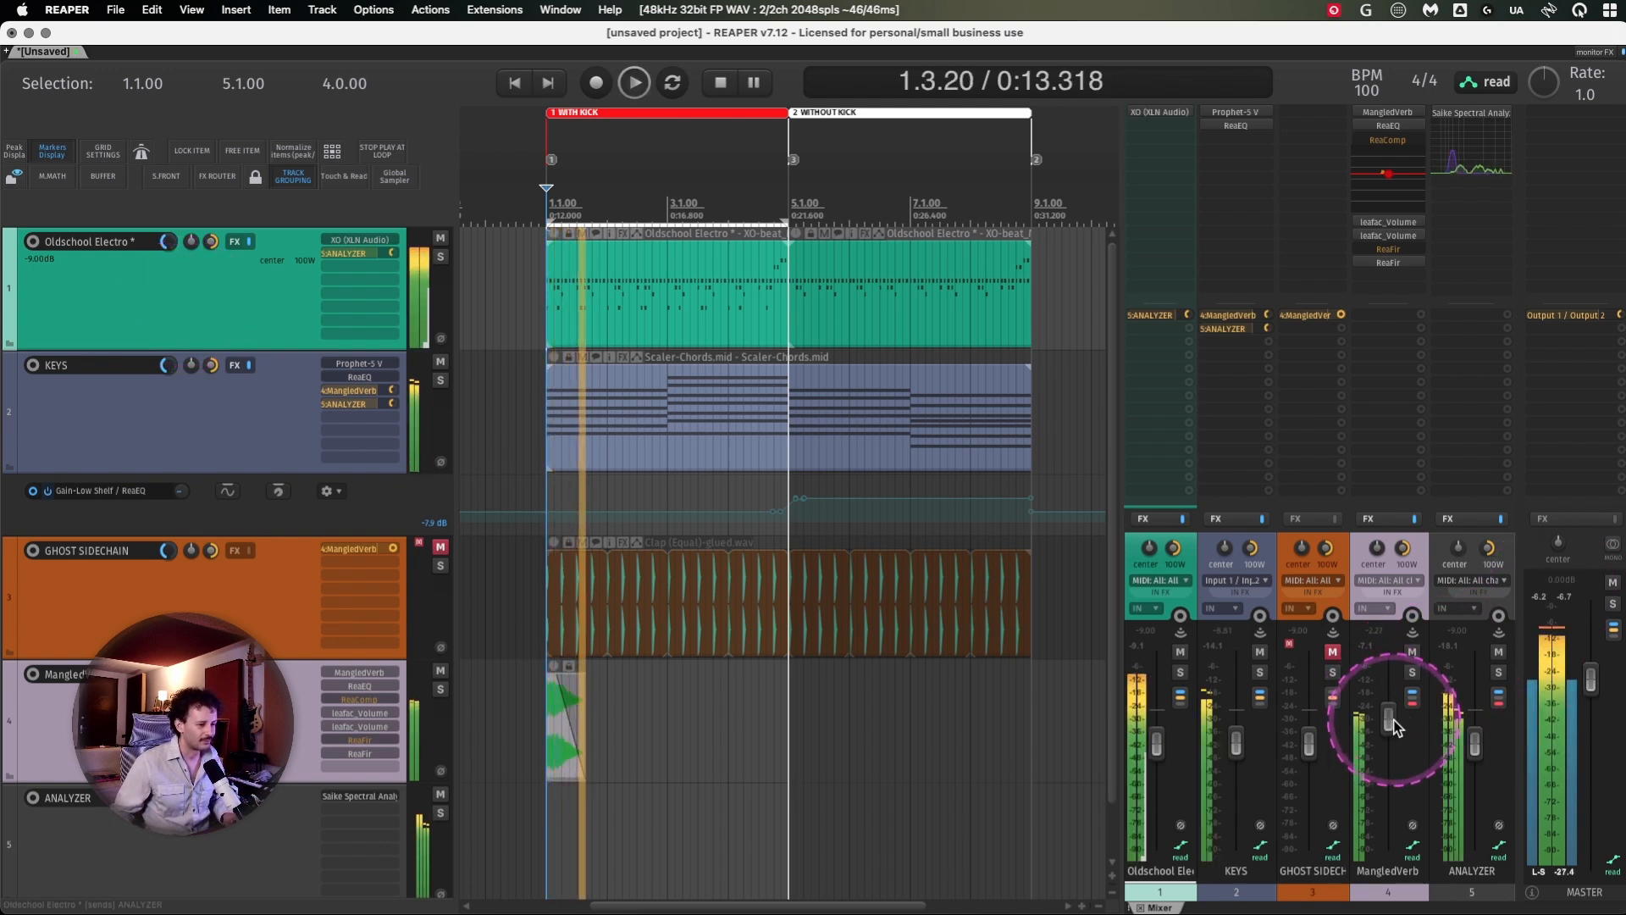
drag(1394, 719, 1394, 716)
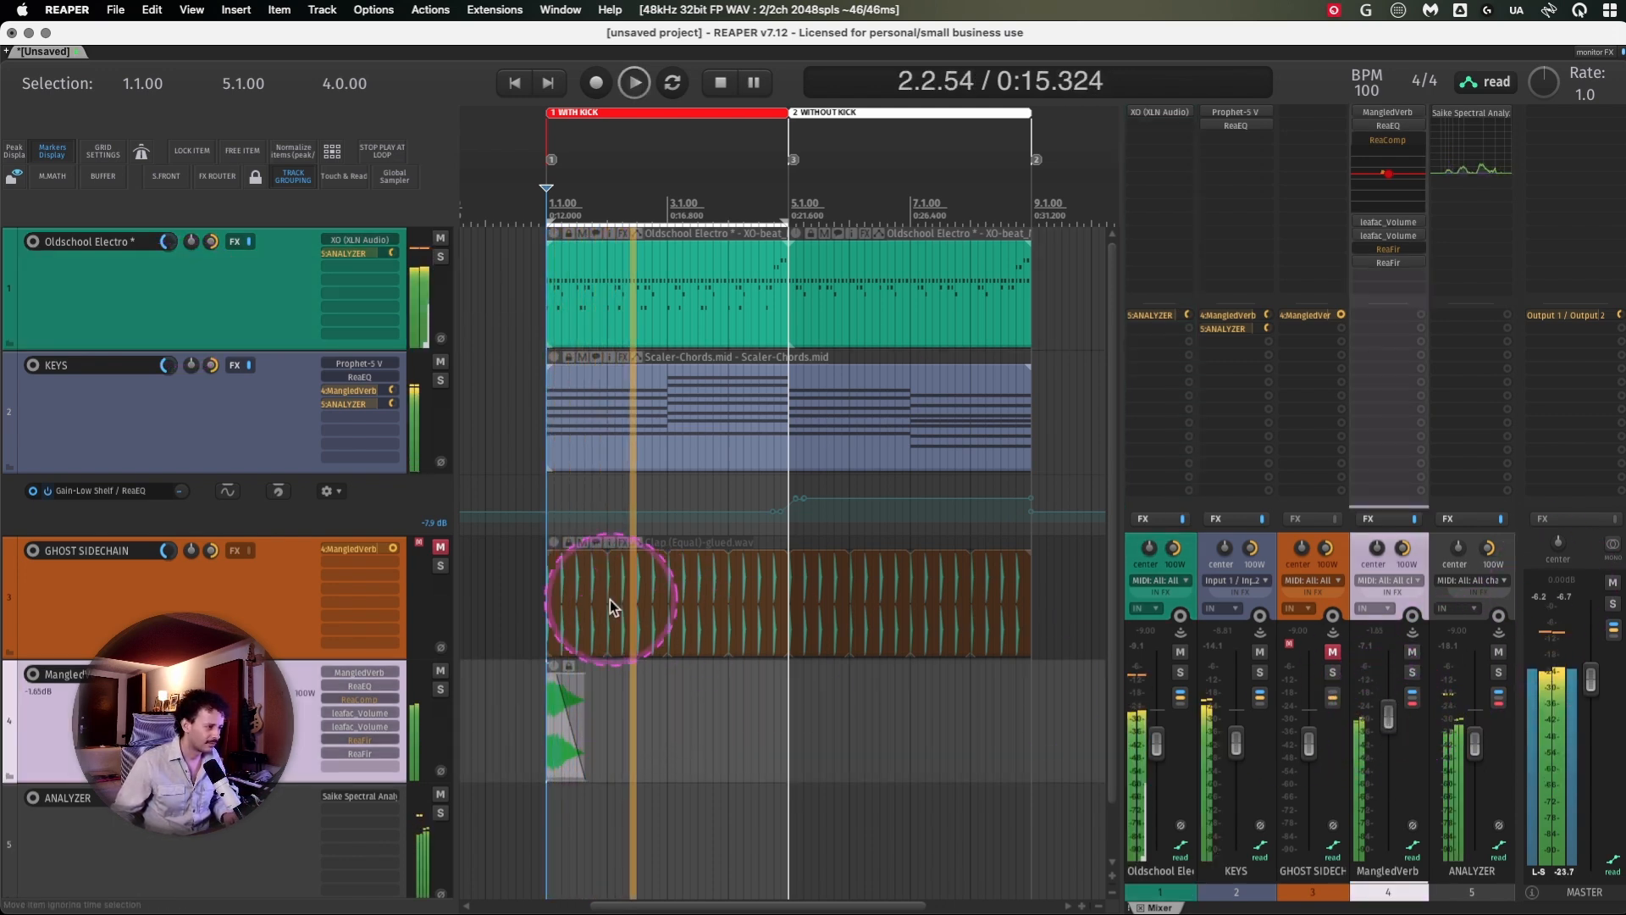
Split the GHOST SIDECHAIN item at beats 2 and 3 of the first bar and delete the beat 2 segment
drag(537, 581, 817, 631)
click(523, 328)
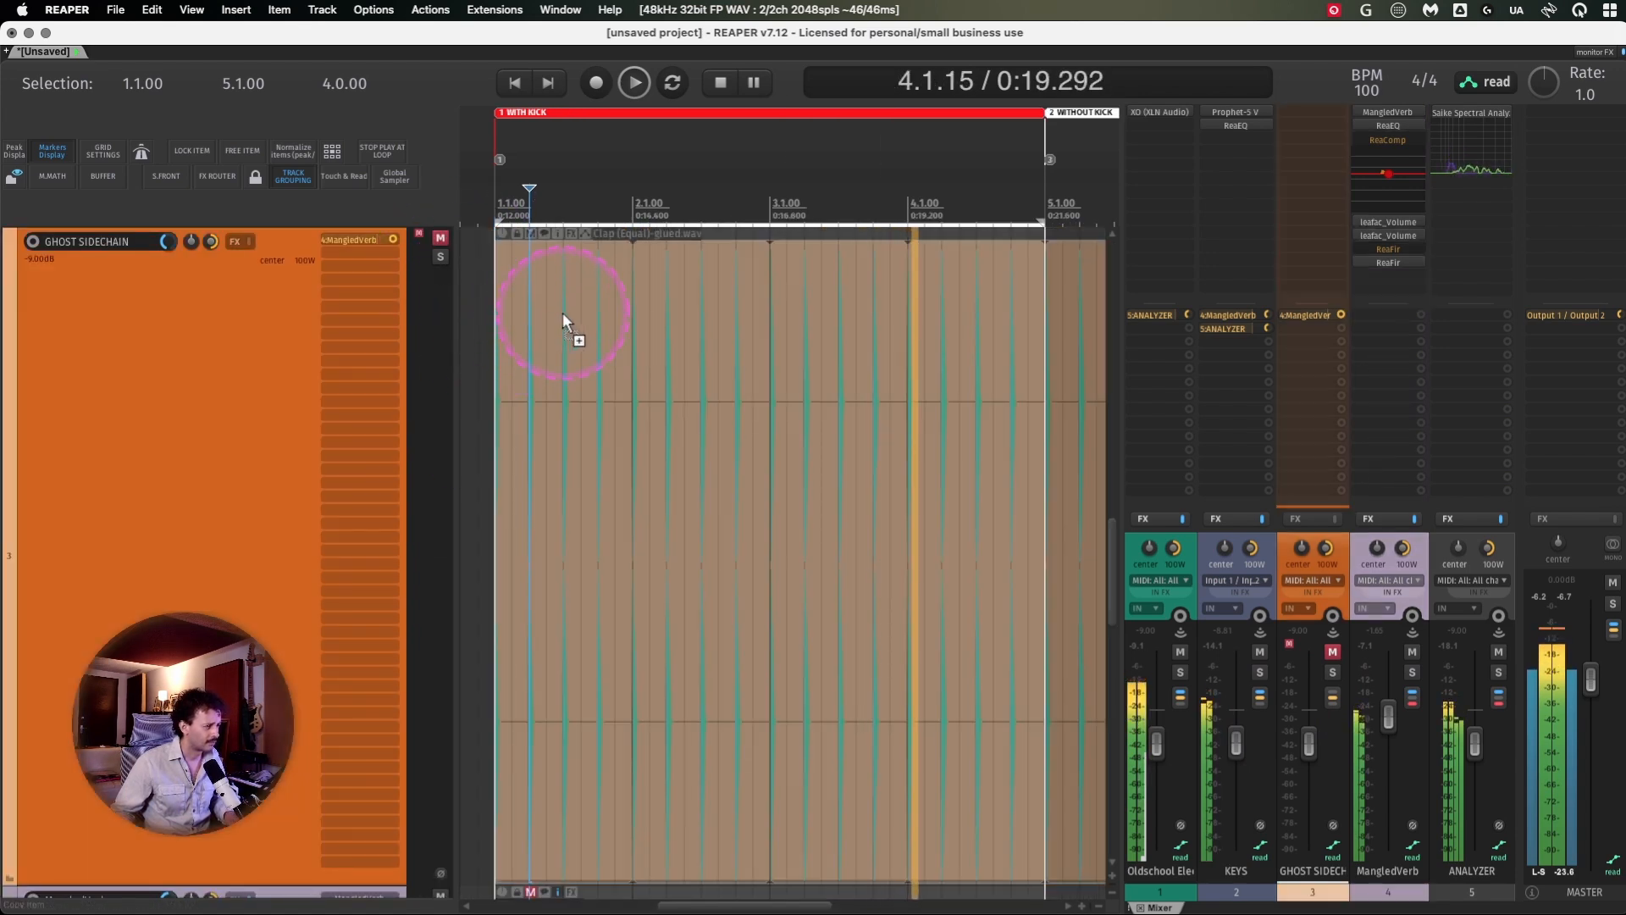
key(s)
click(562, 313)
key(s)
click(547, 302)
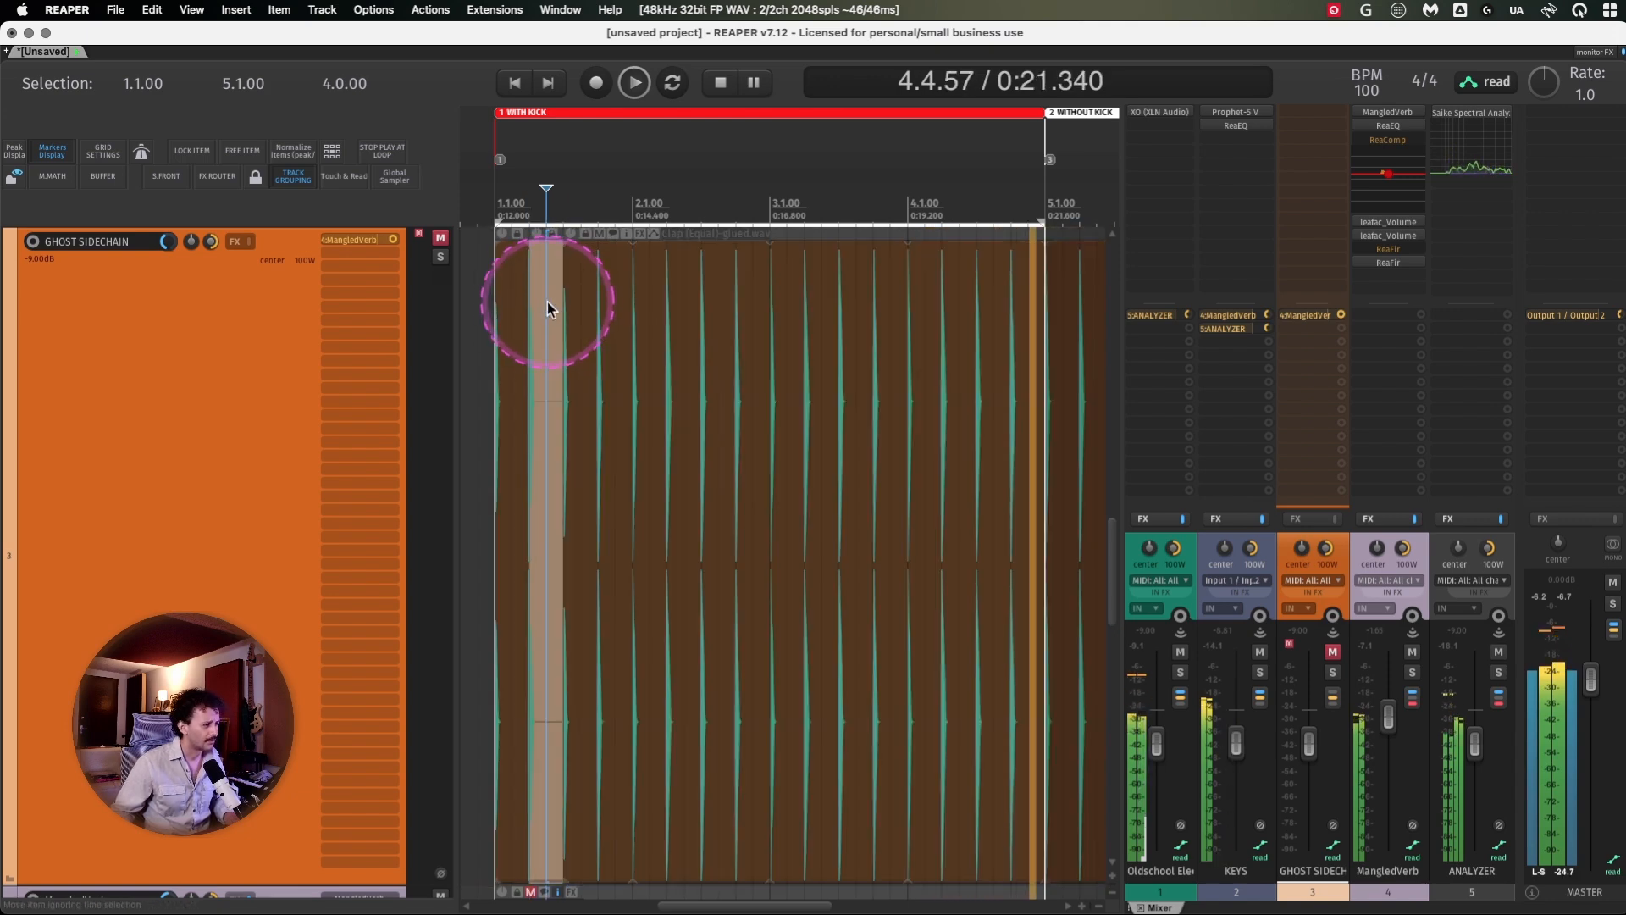
key(Delete)
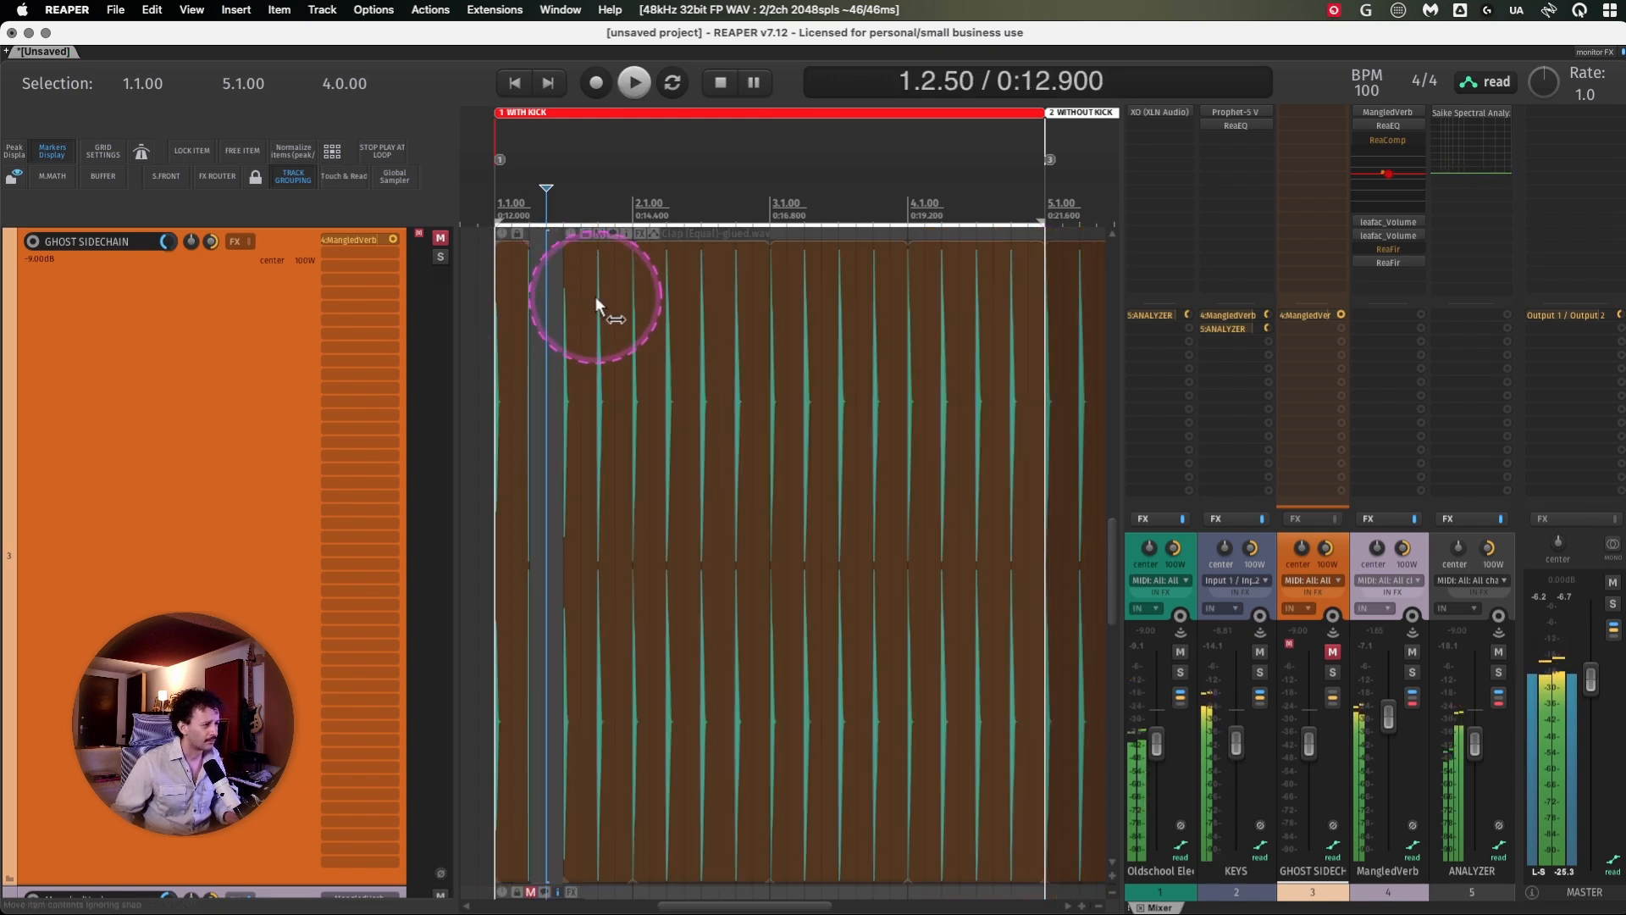
Remove beat 4 and everything from 2.1.00 in the GHOST SIDECHAIN item, and repeat the two remaining hits up to 5.1.00
drag(596, 297, 634, 318)
click(647, 308)
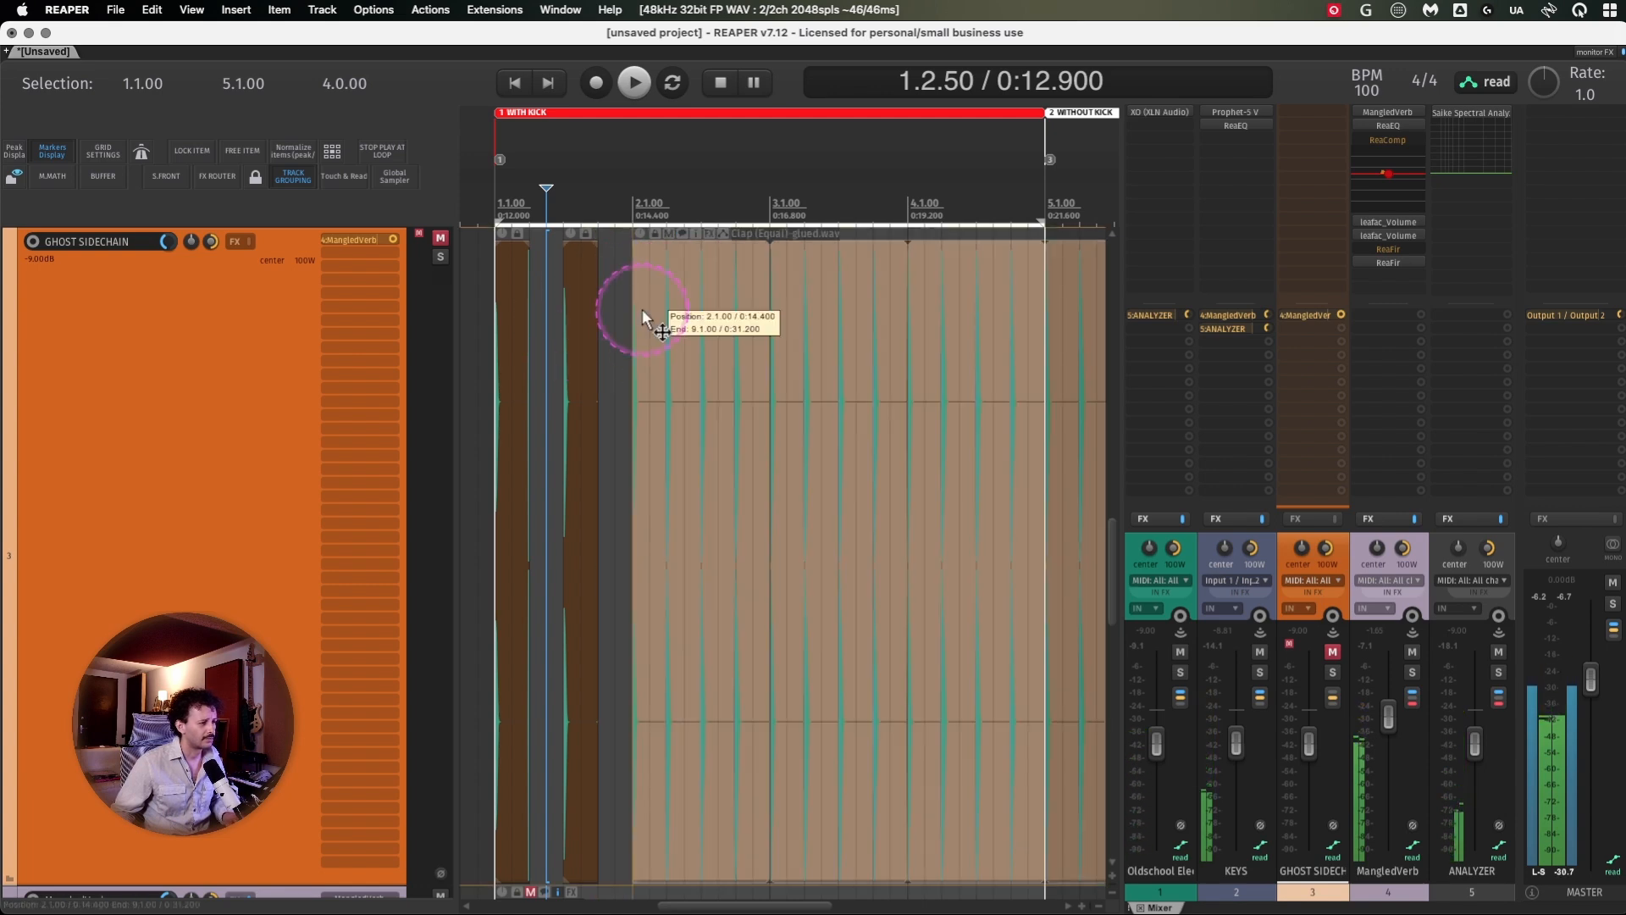
key(Delete)
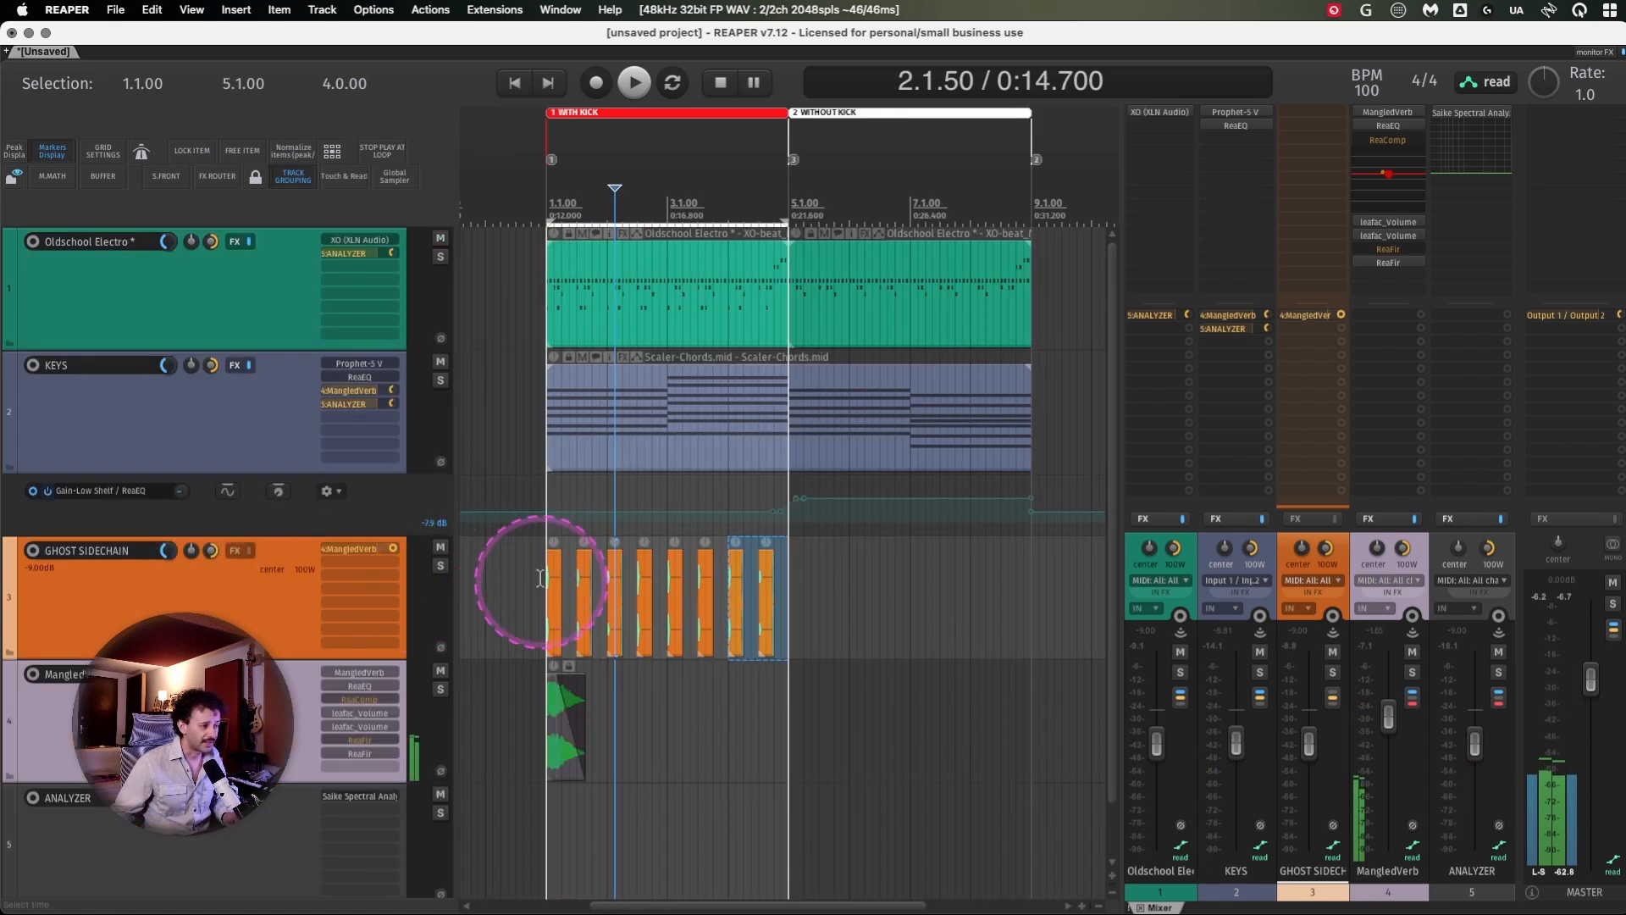
Play the full mix from 1.1.00 to check how the thinned ghost sidechain hits drive the MangledVerb reverb
click(532, 580)
key(space)
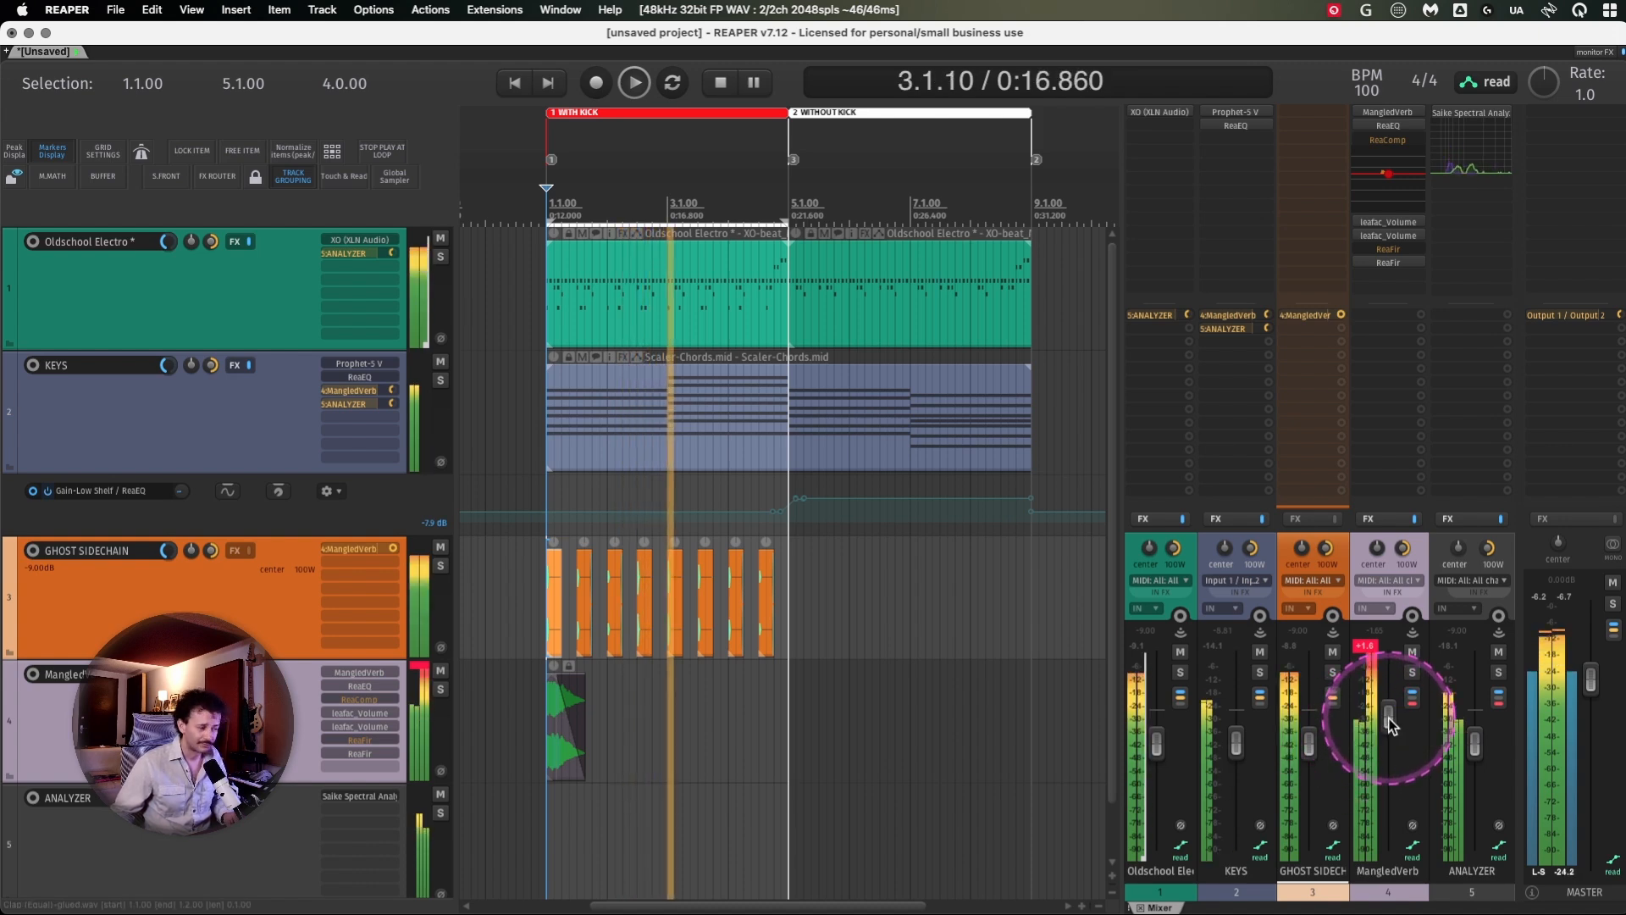
click(1368, 649)
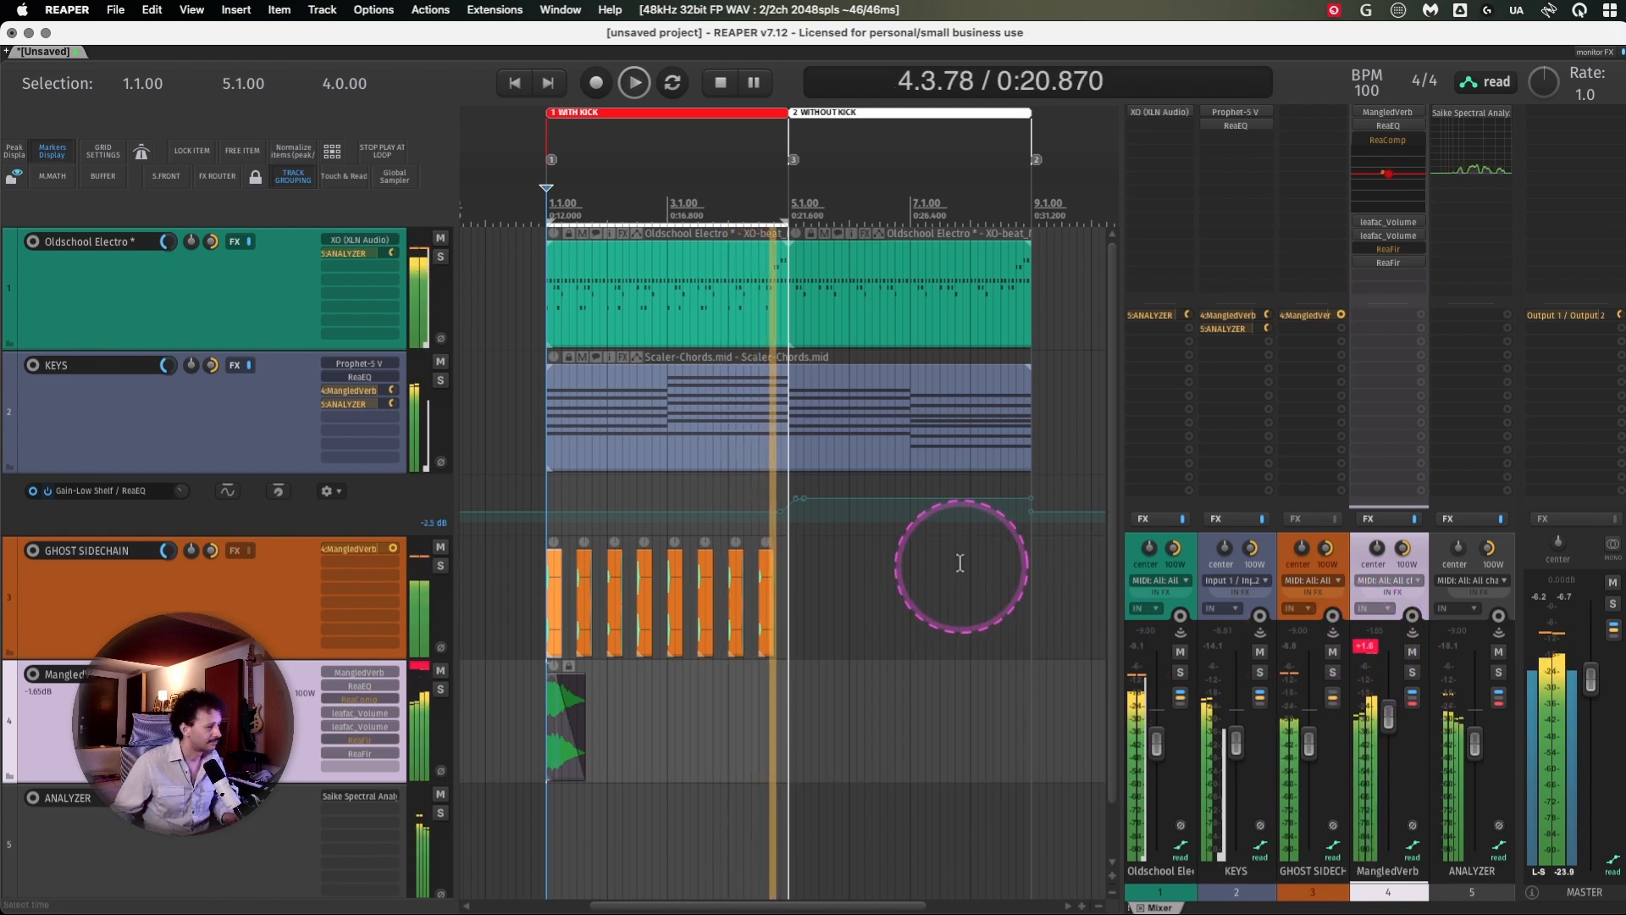
key(space)
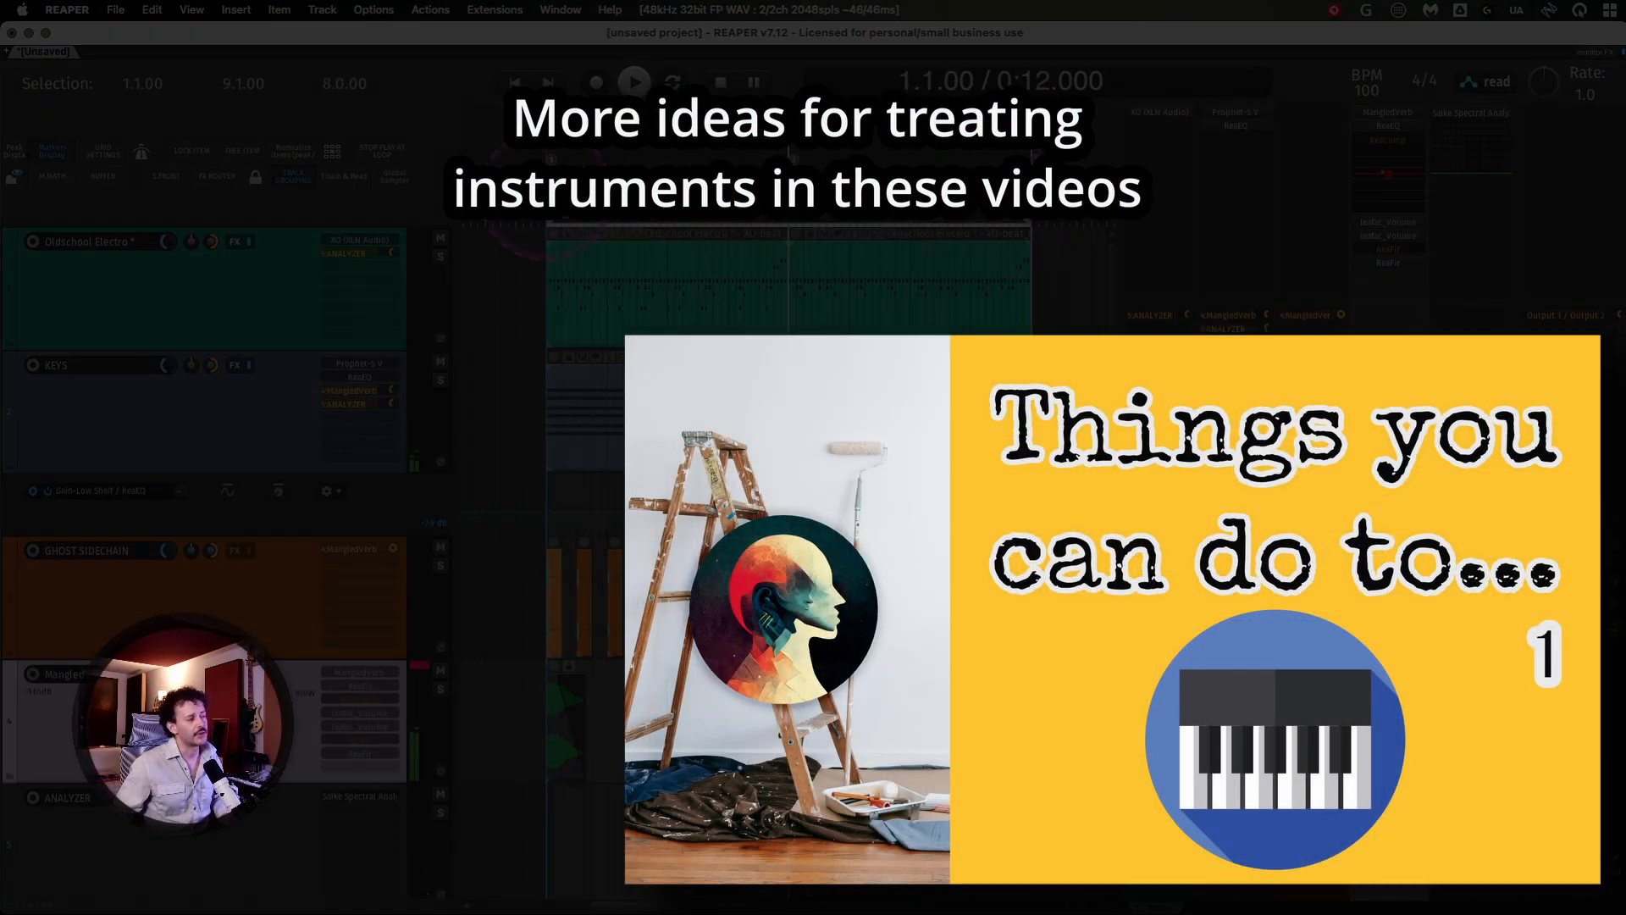
Play the 1.1.00 to 9.1.00 selection and raise the MangledVerb track volume to +3.27 dB
key(space)
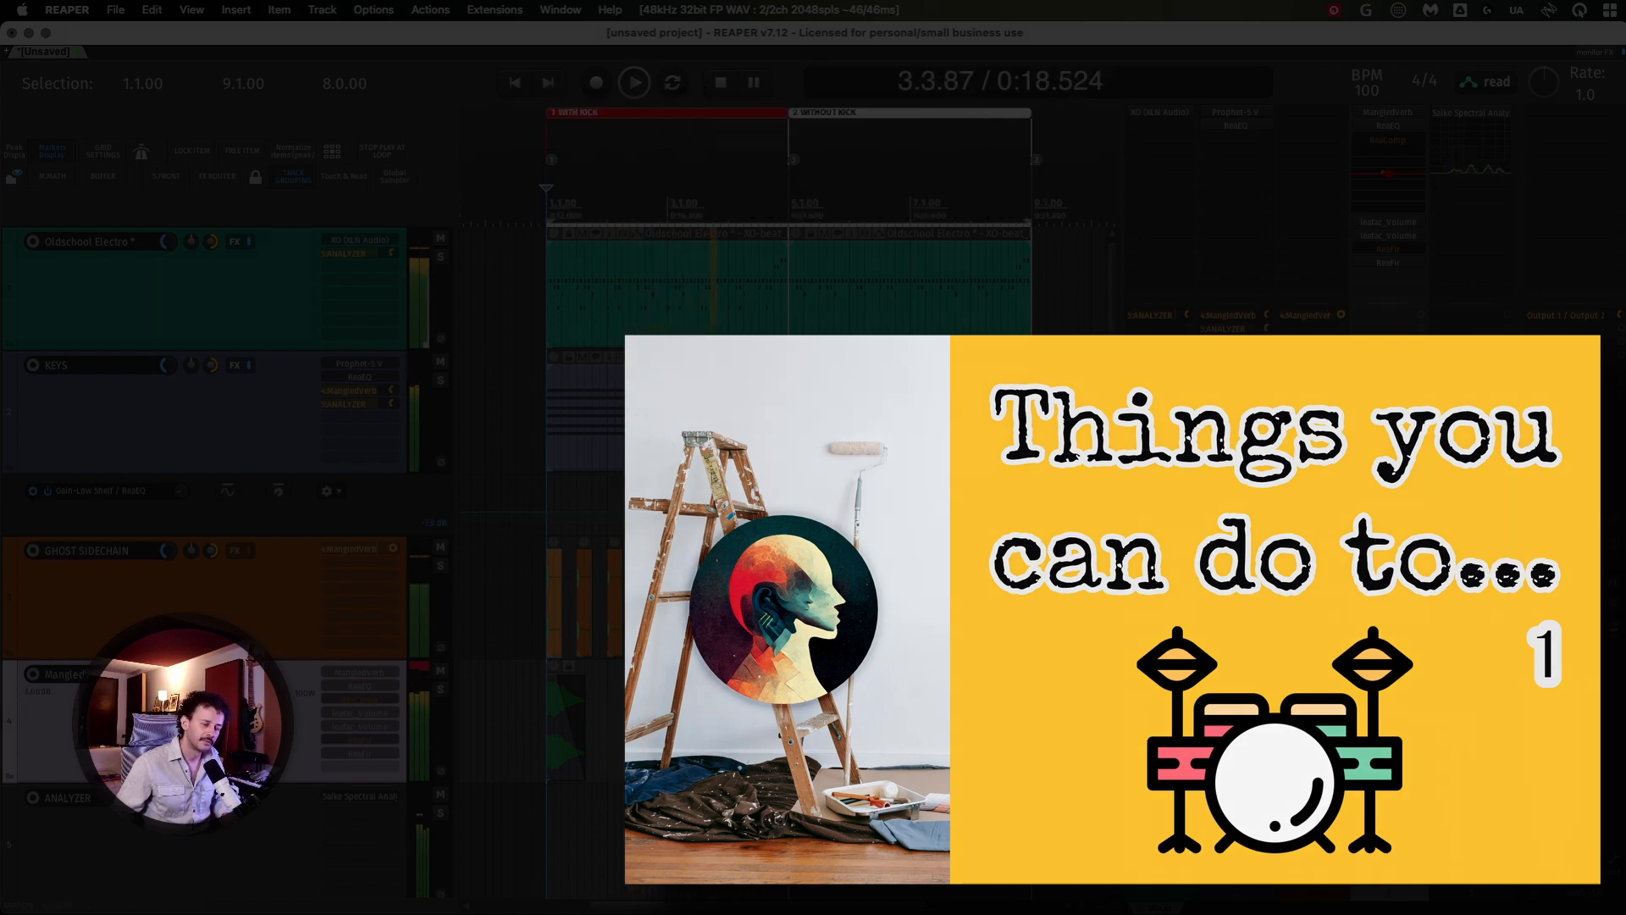
drag(1391, 691, 1392, 697)
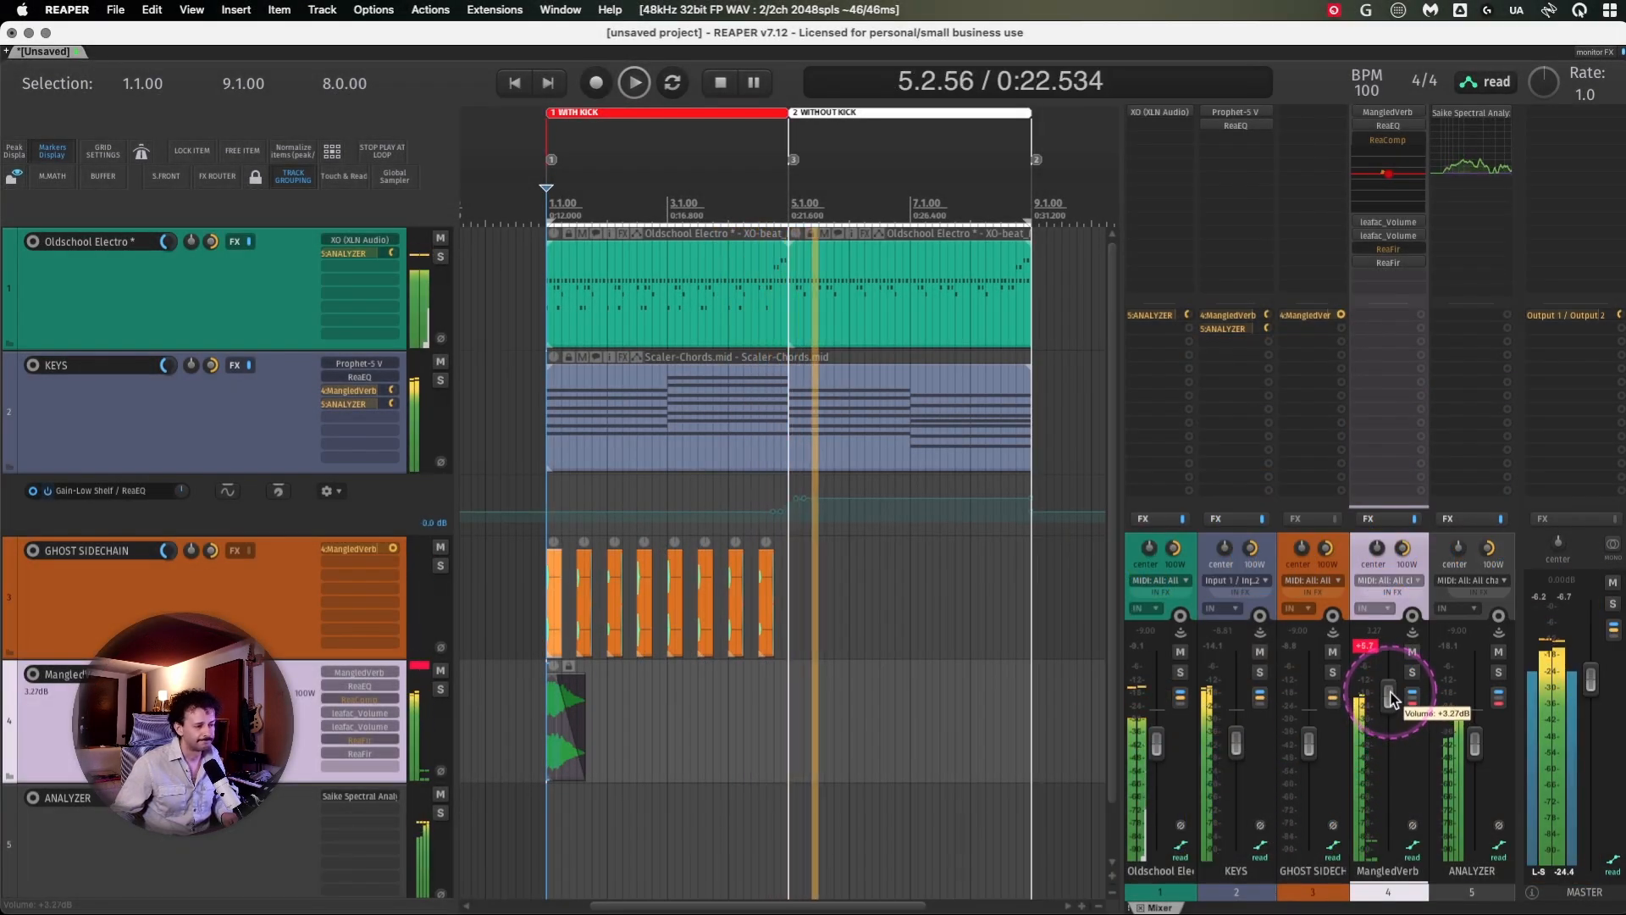